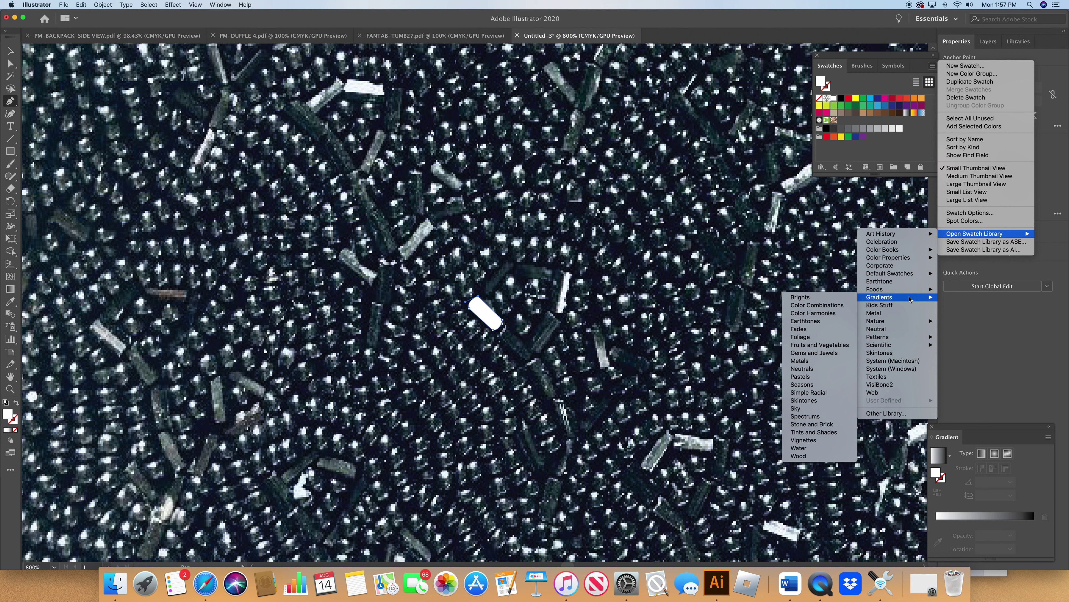
# - Load the Fades gradient library and fill the white bead shape with the black-to-light-to-black linear fade
pyautogui.click(827, 329)
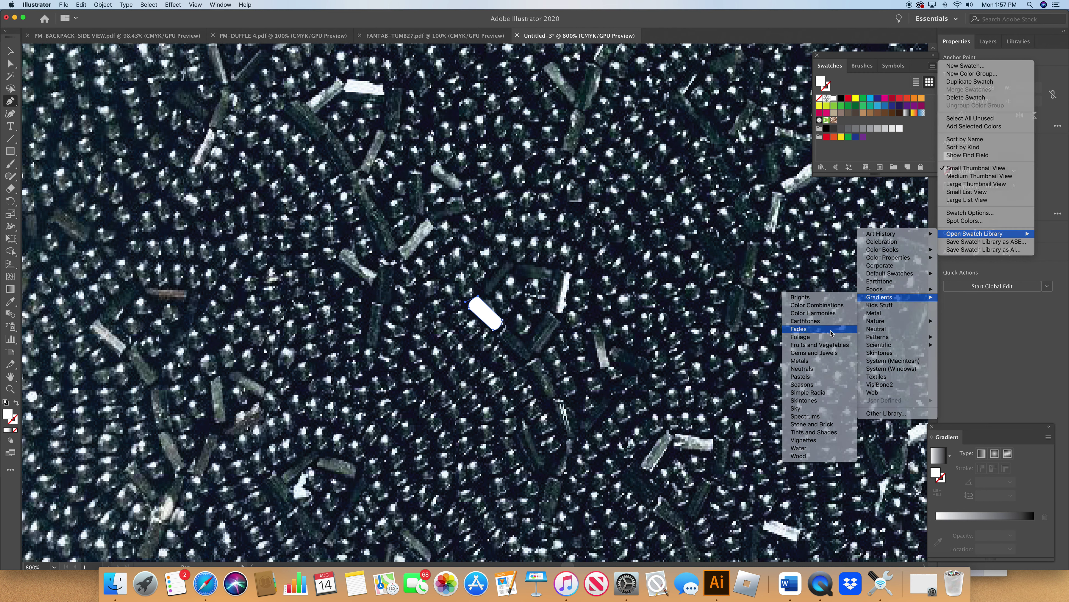
pyautogui.moveTo(530, 279); pyautogui.dragTo(648, 287)
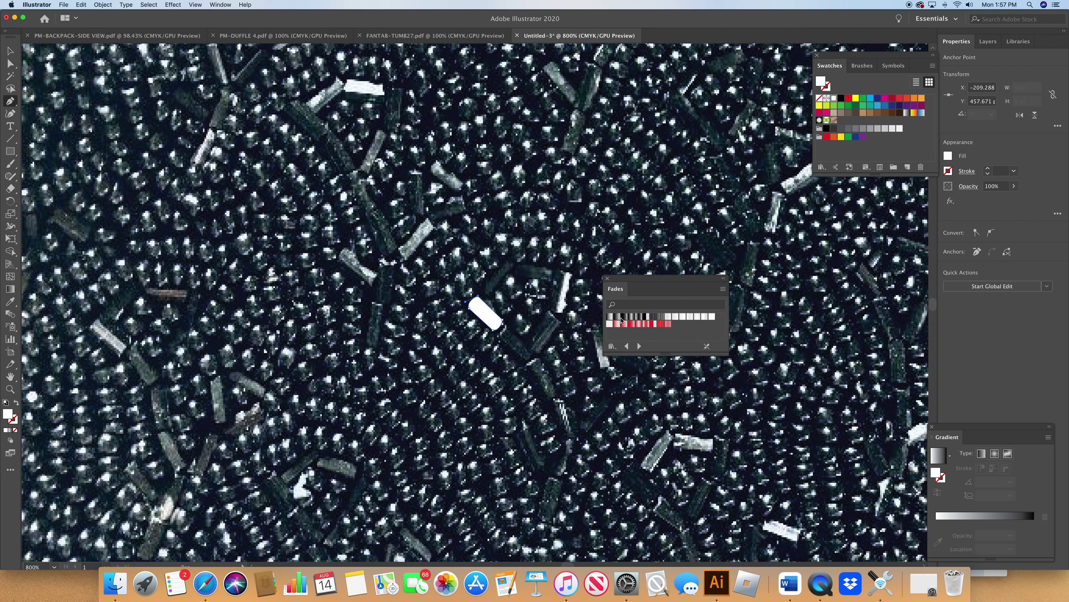
pyautogui.click(617, 320)
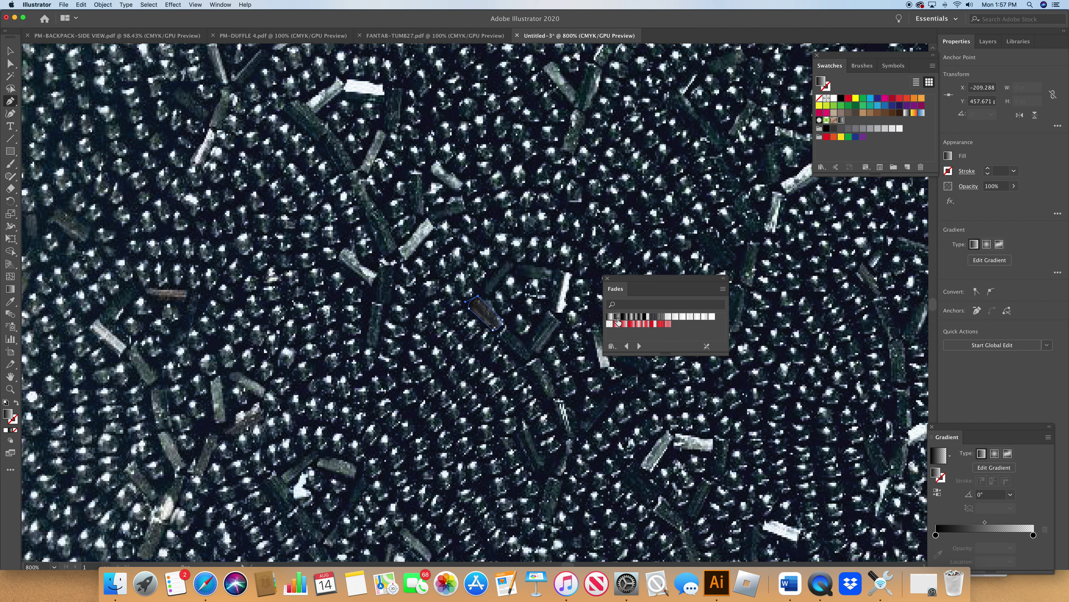
pyautogui.click(631, 320)
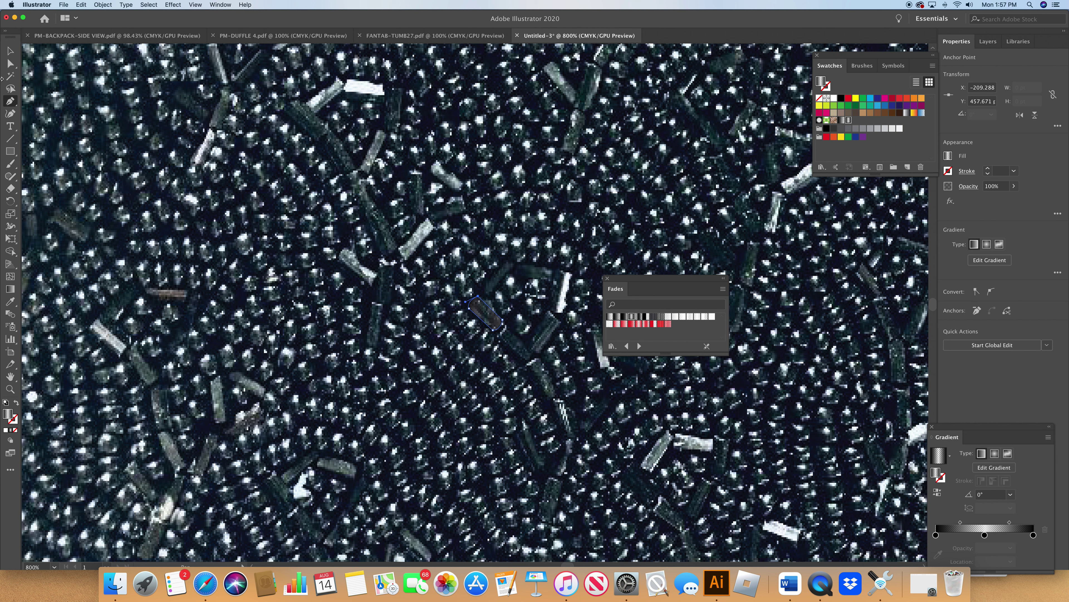
# - Undo the accidental changes to the gradient bead's path and reselect the whole bead
pyautogui.click(15, 52)
pyautogui.press('super+z')
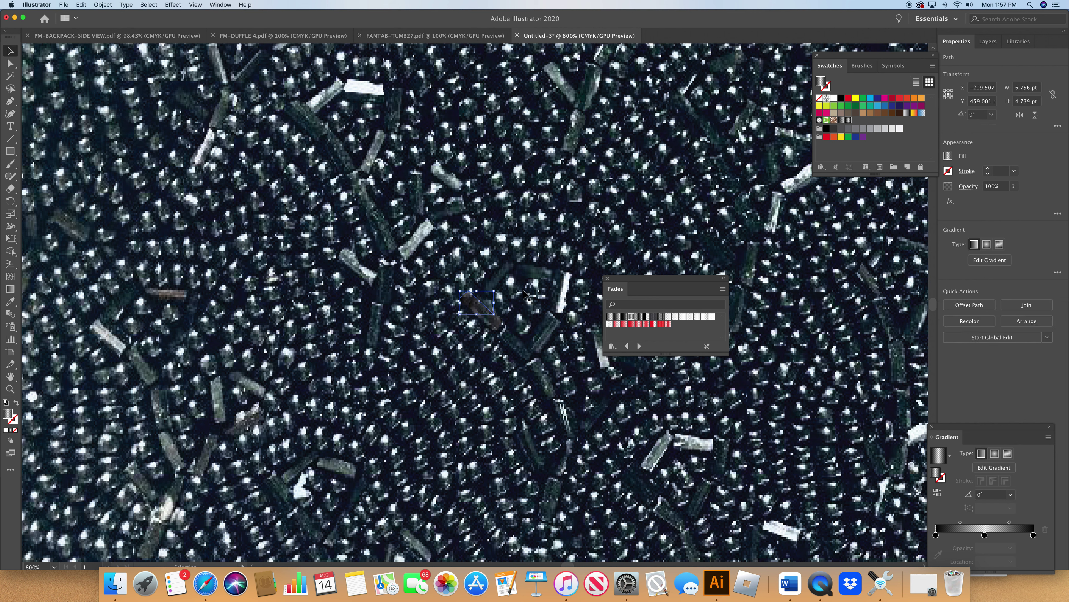
pyautogui.press('super+z')
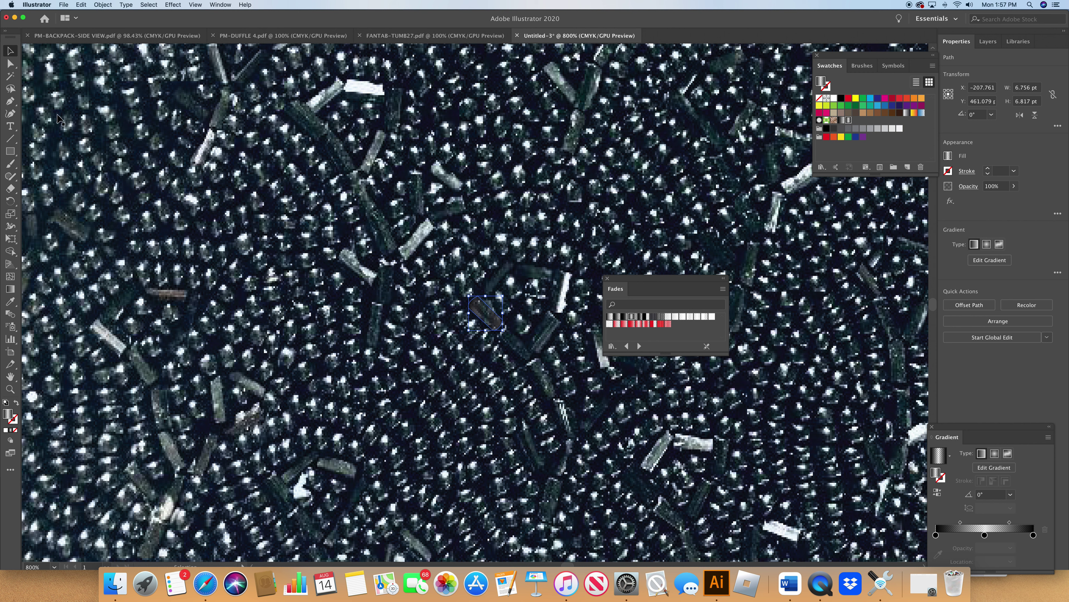
pyautogui.press('super+z')
pyautogui.press('super+z')
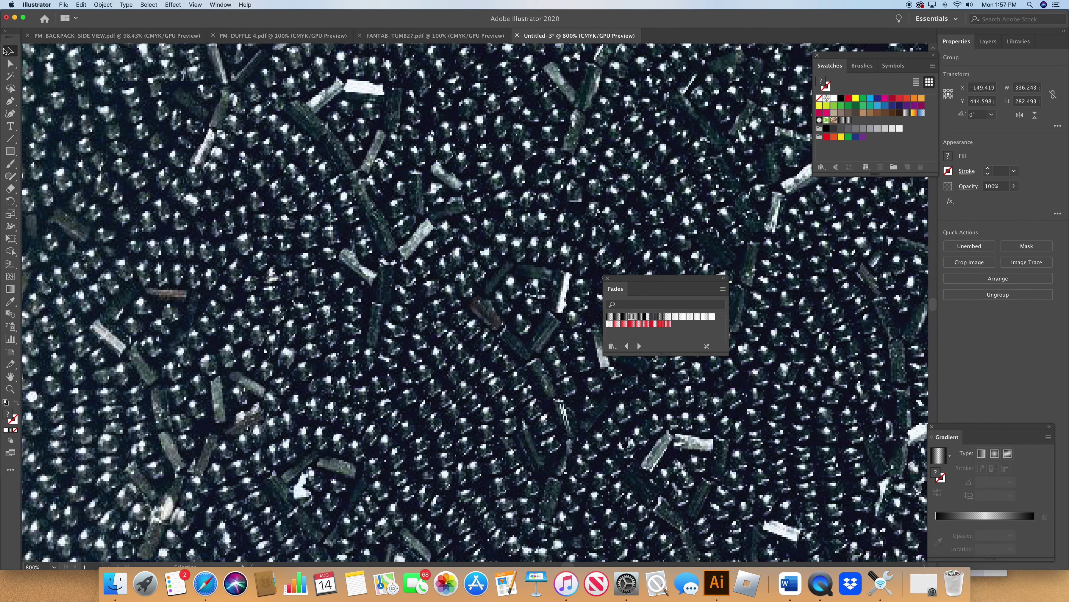
pyautogui.click(494, 326)
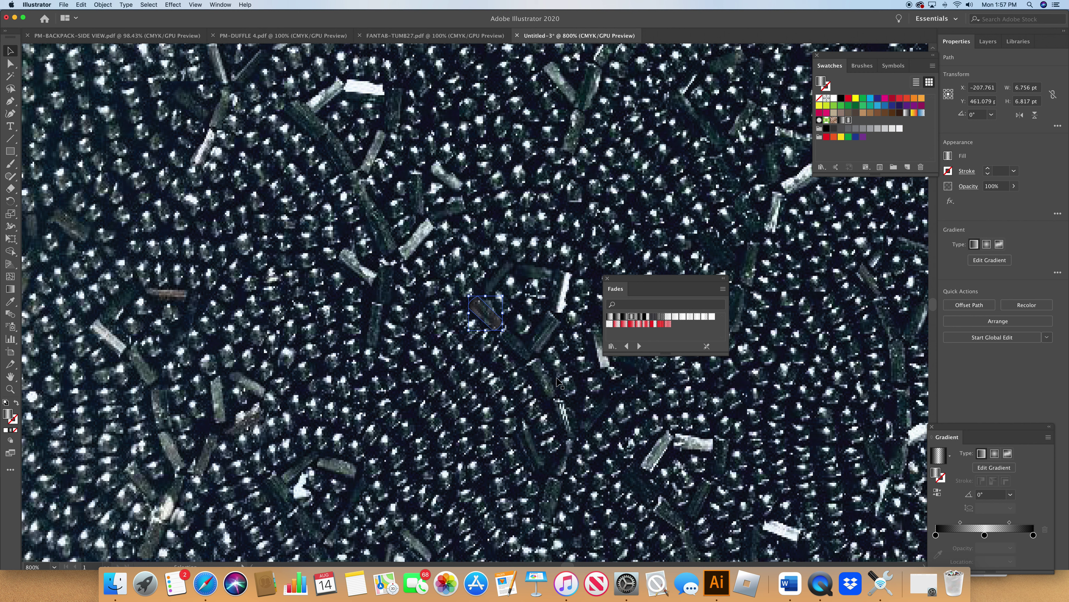
# - Place a bead copy further down the photographed stem, rotate it to about -13.1°, and stretch it slightly to cover the bead beneath
pyautogui.moveTo(486, 314); pyautogui.dragTo(548, 381)
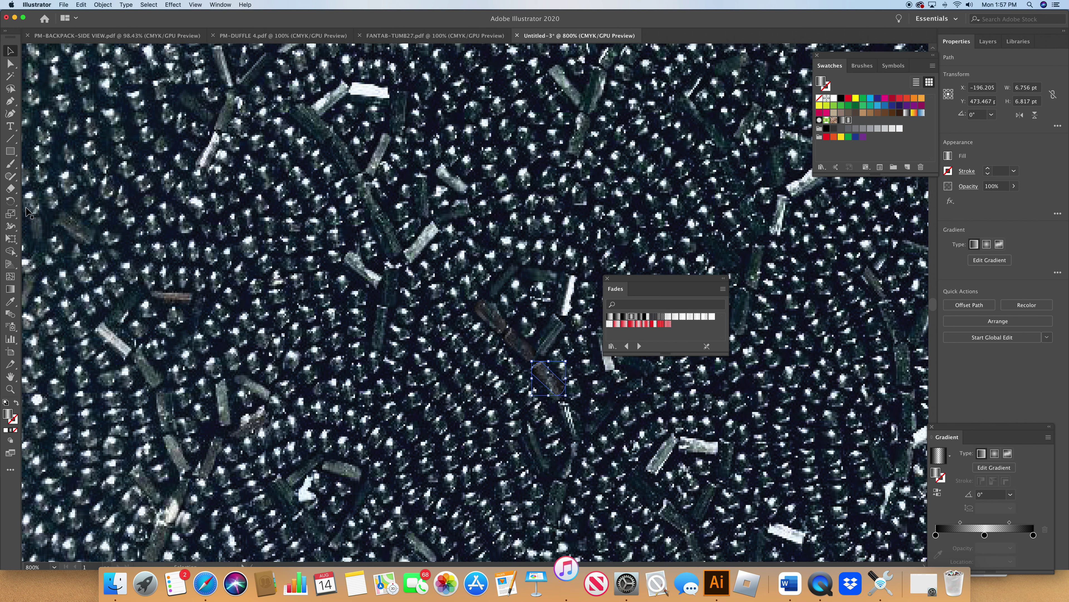
pyautogui.click(11, 201)
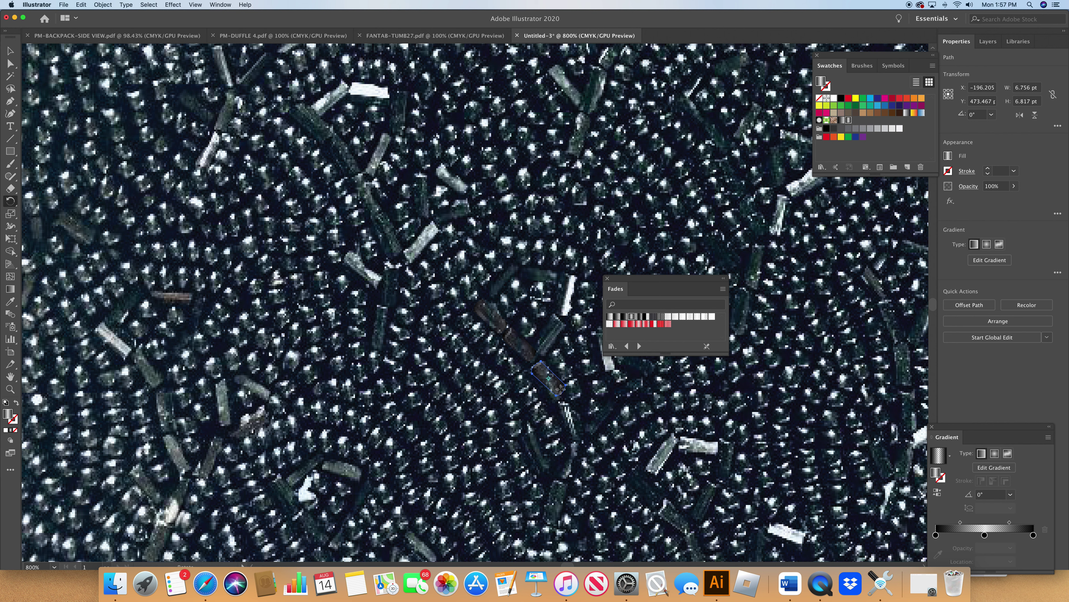
pyautogui.moveTo(561, 389); pyautogui.dragTo(562, 396)
pyautogui.click(10, 50)
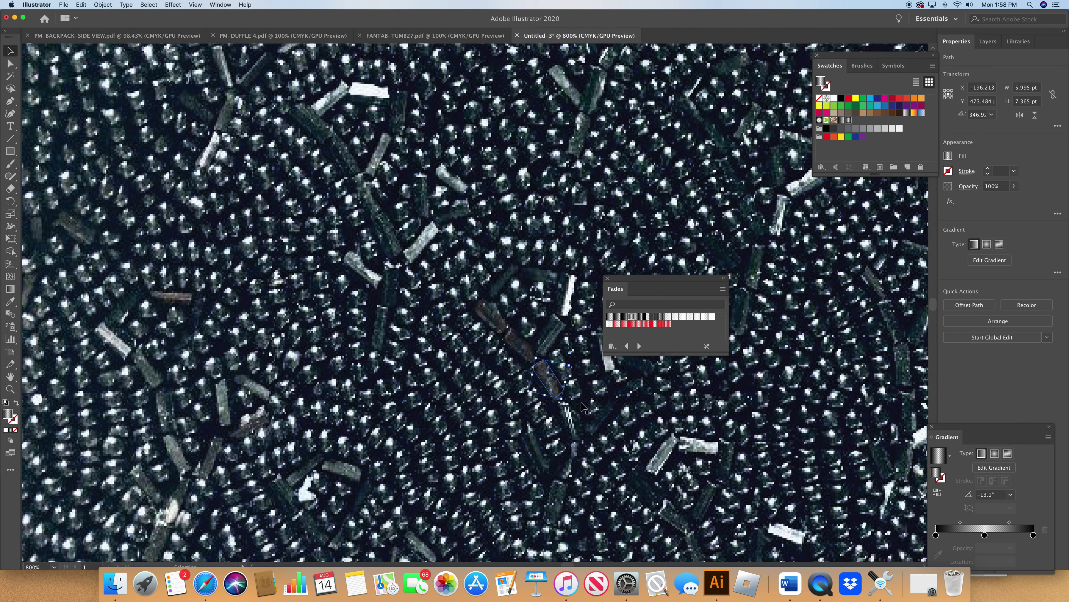
pyautogui.moveTo(563, 402); pyautogui.dragTo(563, 403)
# - Duplicate the rotated bead, place the copy on the next stem bead below, and rotate it to about -19.1°
pyautogui.press('super+c')
pyautogui.press('super+v')
pyautogui.moveTo(484, 308); pyautogui.dragTo(575, 425)
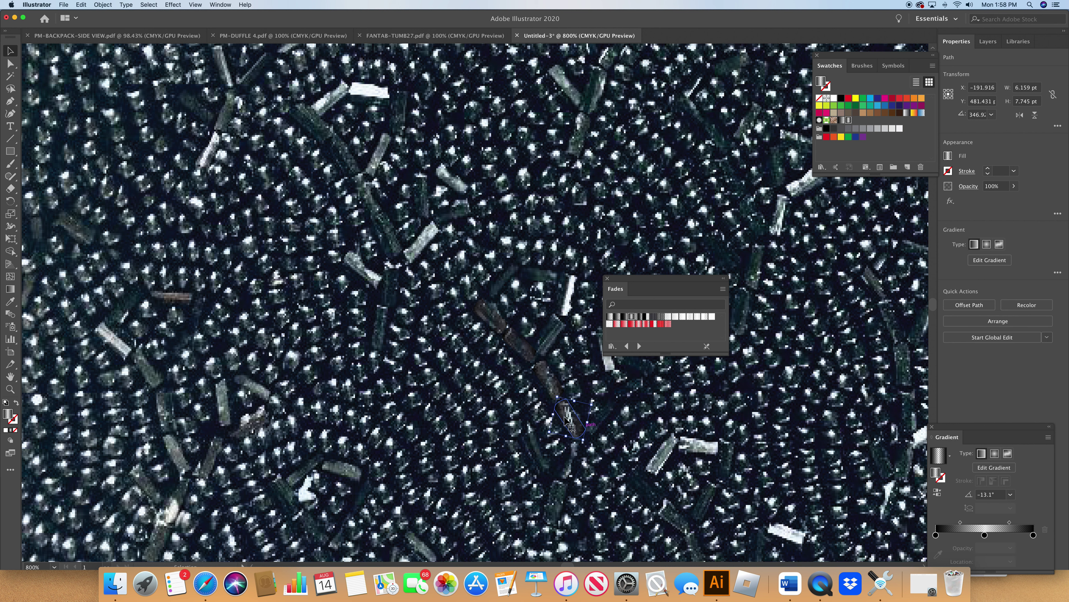
pyautogui.click(11, 202)
pyautogui.moveTo(578, 431); pyautogui.dragTo(577, 436)
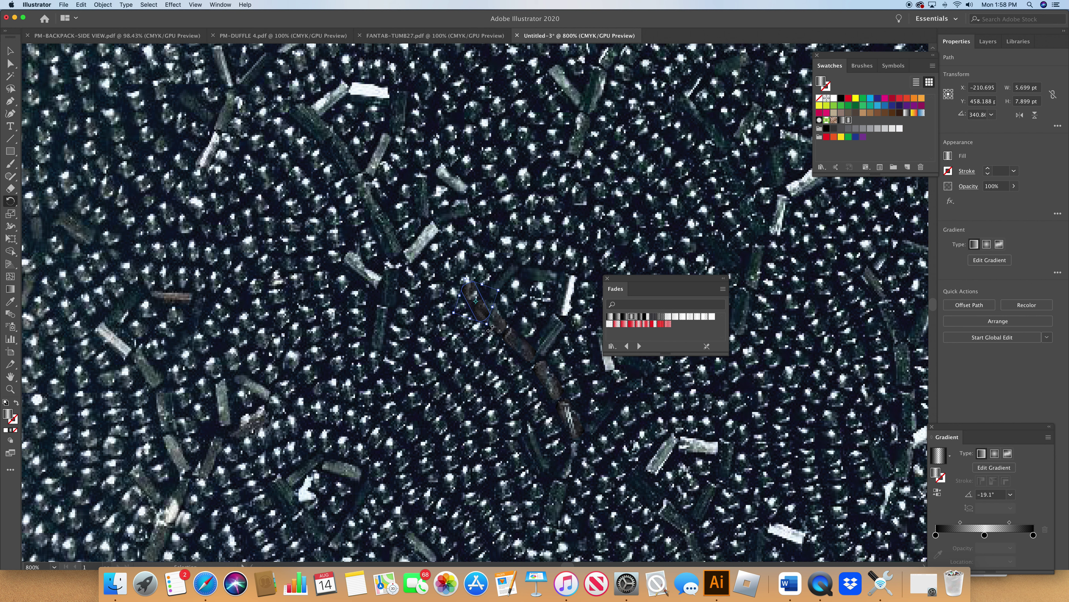
# - Place another copy below the fourth stem bead, rotate it to about -65.4°, and nudge it into line
pyautogui.moveTo(485, 324); pyautogui.dragTo(584, 479)
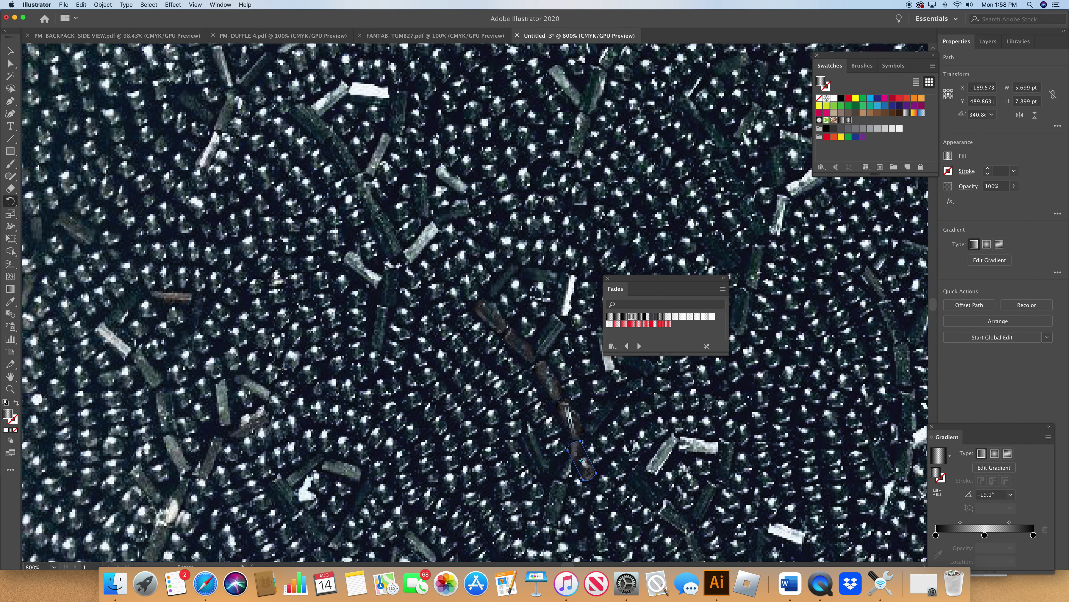
pyautogui.moveTo(588, 473); pyautogui.dragTo(578, 472)
pyautogui.press('Left')
# - Paste another bead onto the lowest bead of the stem and move the Fades library away from the artwork
pyautogui.scroll(-2, 508, 412)
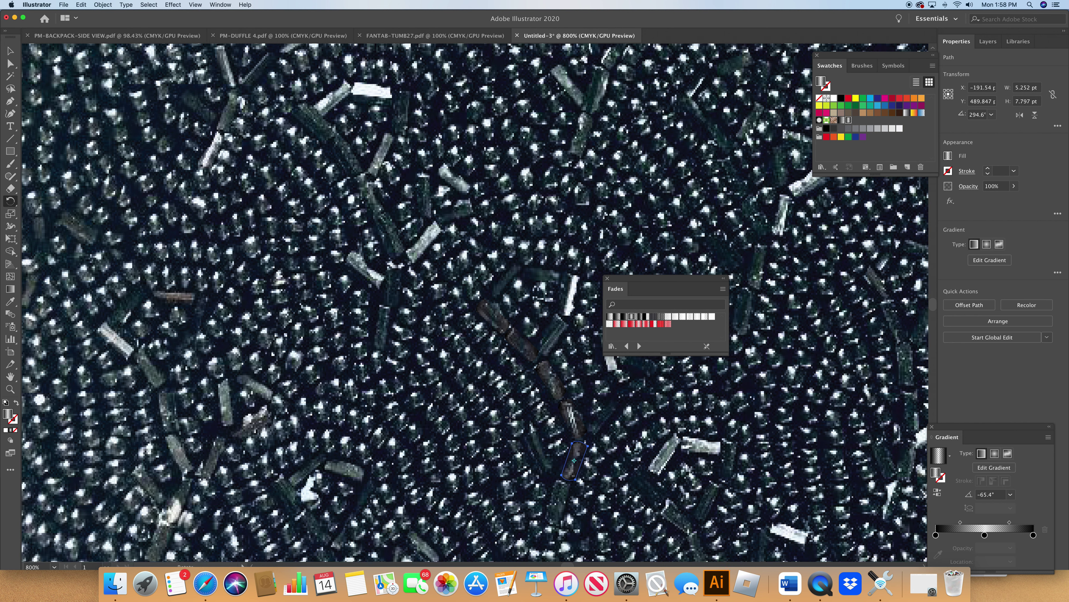
pyautogui.press('super+v')
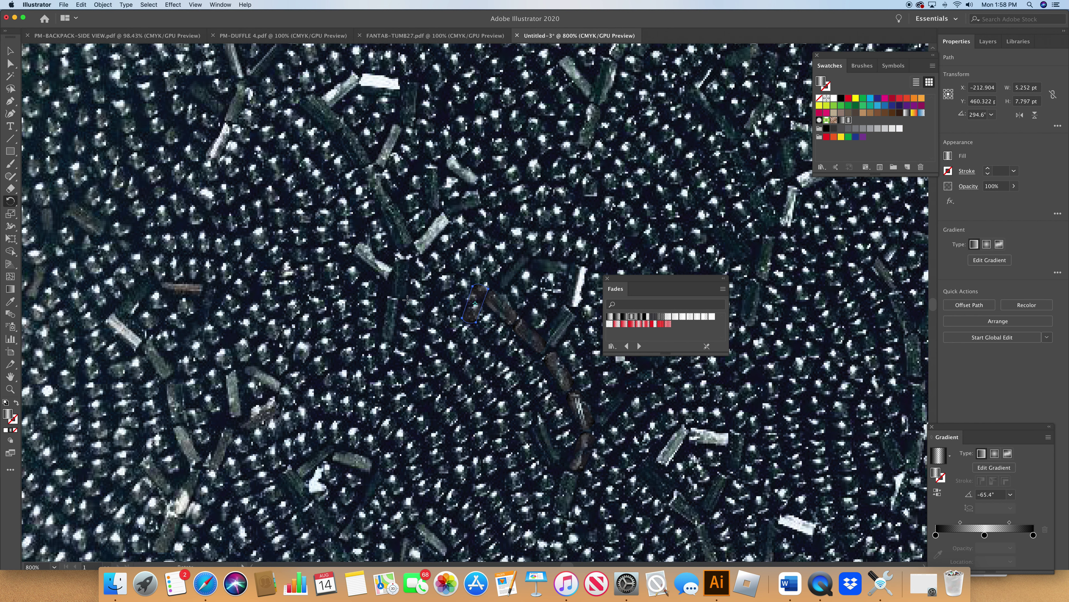
pyautogui.moveTo(473, 307); pyautogui.dragTo(564, 503)
pyautogui.moveTo(652, 291); pyautogui.dragTo(739, 275)
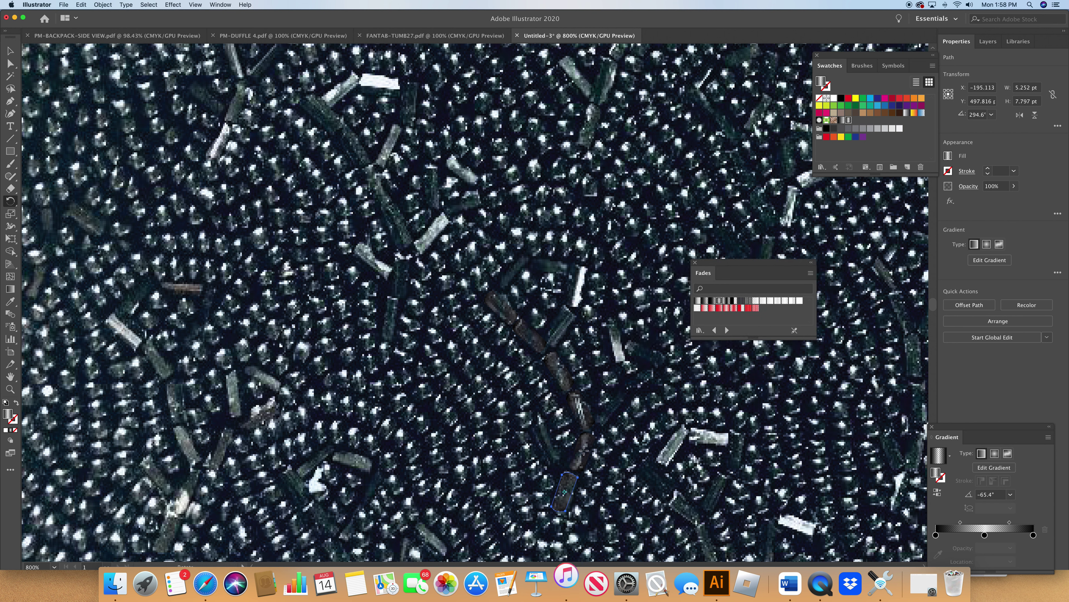
# - Place a bead copy on the right-hand side branch of the stem, rotated to about -88.3°, and nudge it into position
pyautogui.press('cmd+d')
pyautogui.moveTo(489, 337); pyautogui.dragTo(600, 413)
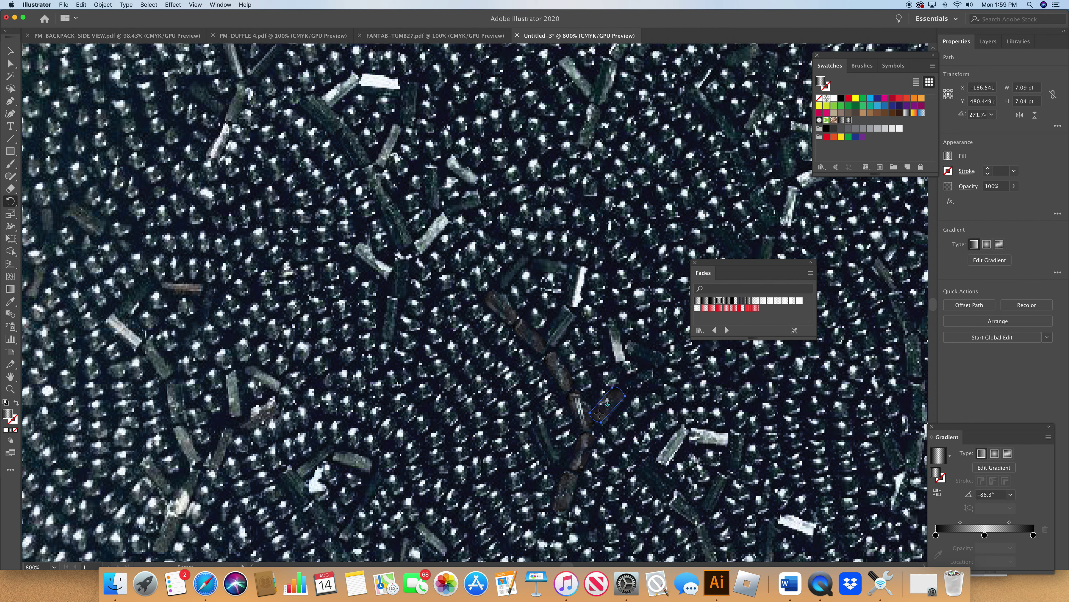
pyautogui.press('Down')
# - Place a bead copy rotated to about 122.7° on the loop's bright right-hand bead, nudge it, and lengthen it slightly
pyautogui.moveTo(607, 420); pyautogui.dragTo(582, 290)
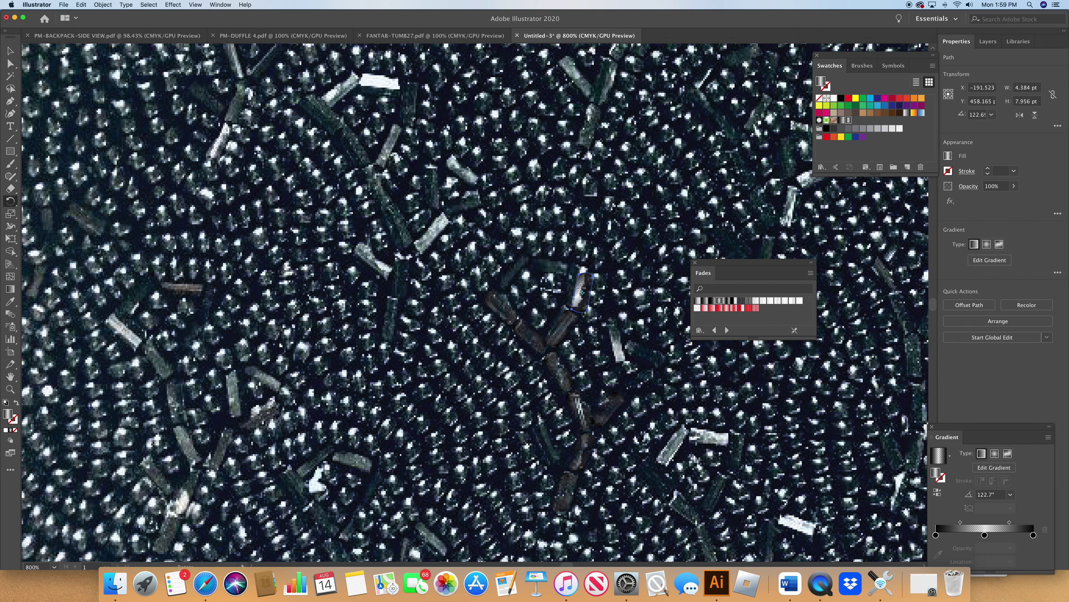
pyautogui.press('Left')
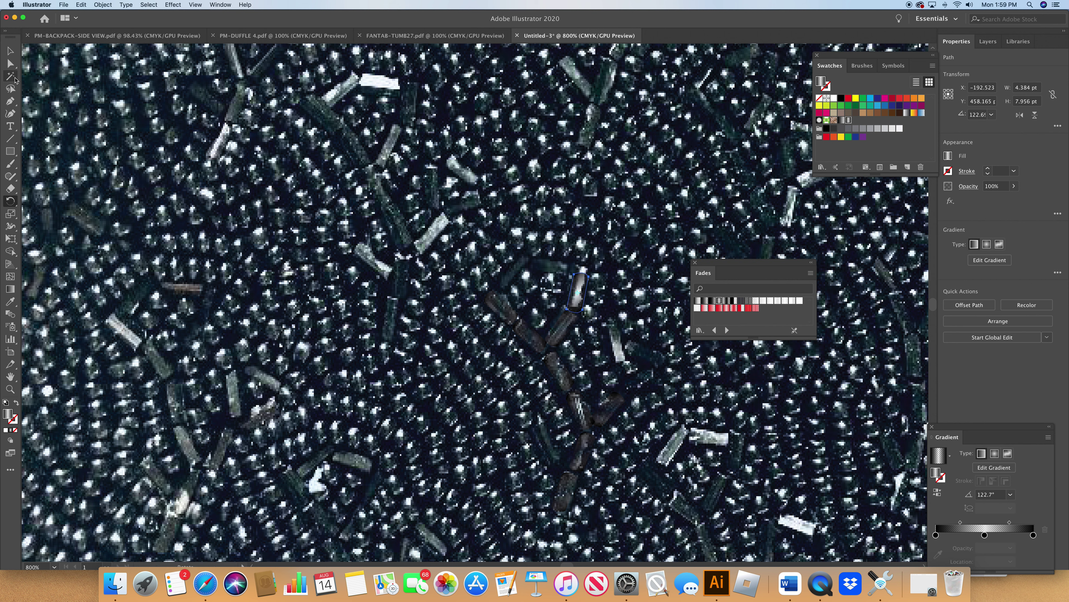
pyautogui.click(10, 50)
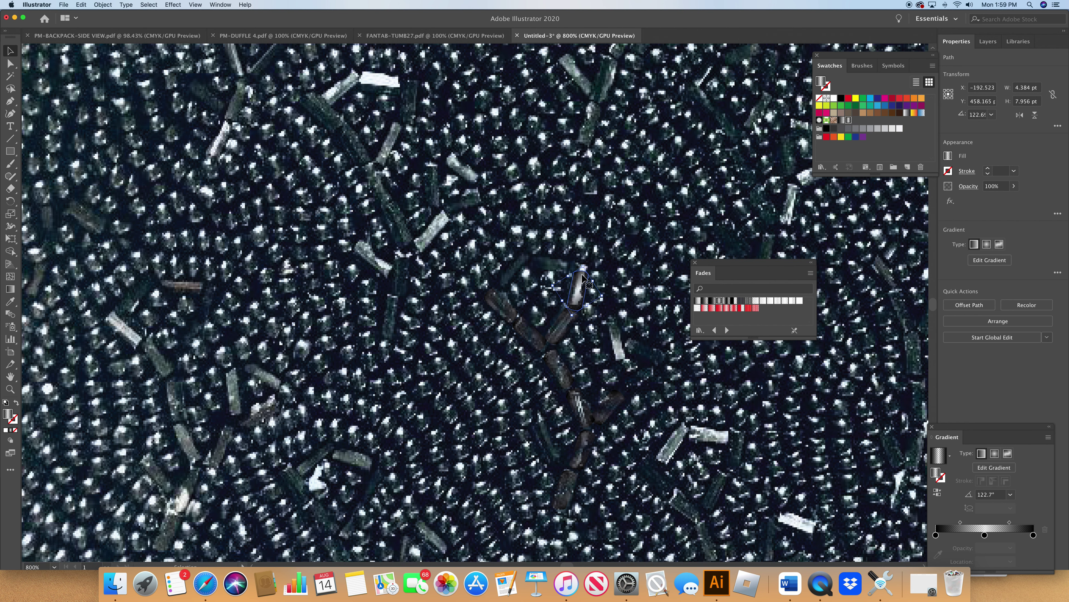
pyautogui.moveTo(583, 267); pyautogui.dragTo(583, 263)
# - Place a bead copy on the lower left side branch, rotate it to about 157.8°, and stretch it to fit
pyautogui.moveTo(478, 316); pyautogui.dragTo(557, 453)
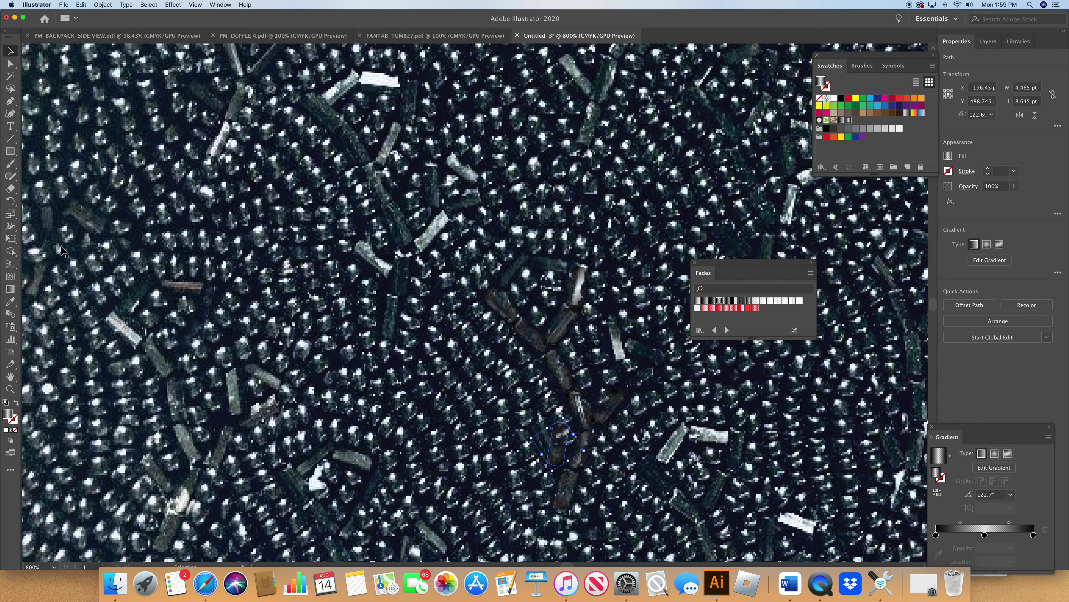
pyautogui.click(12, 204)
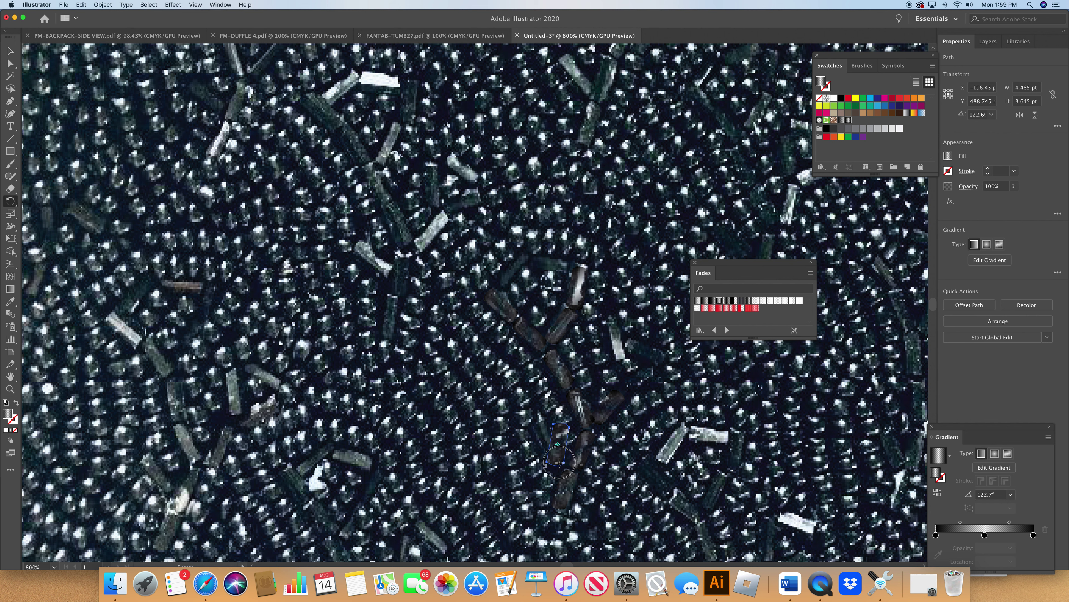
pyautogui.moveTo(561, 434); pyautogui.dragTo(533, 449)
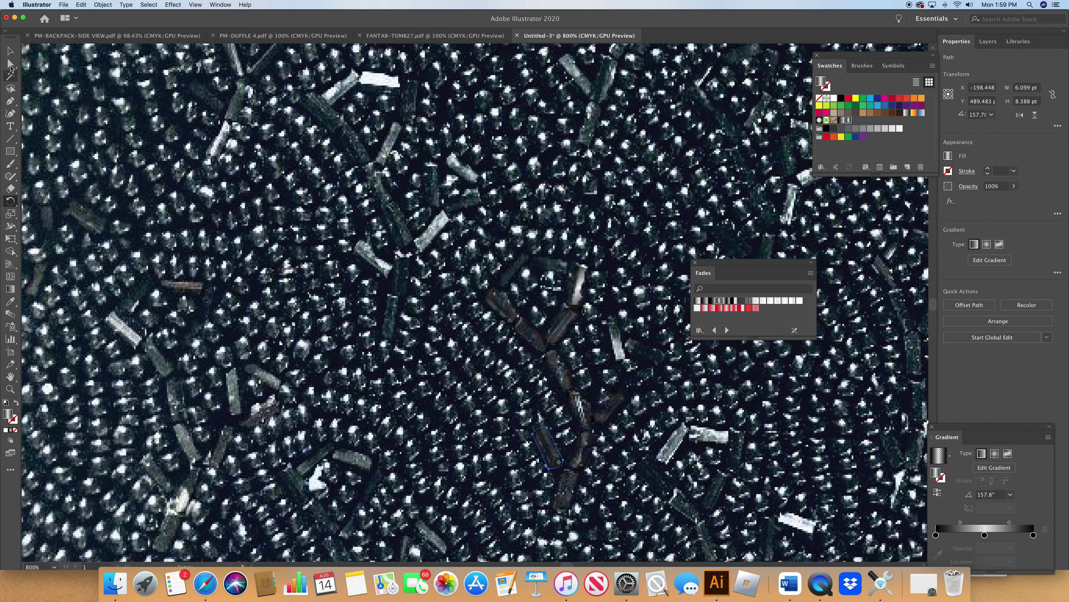
pyautogui.click(10, 51)
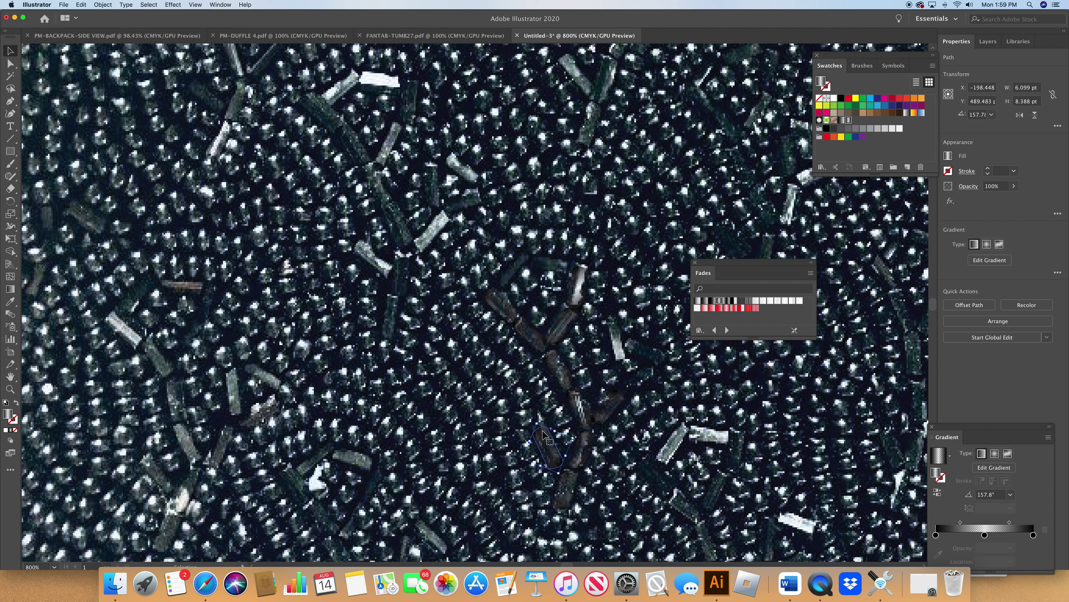
pyautogui.moveTo(537, 423); pyautogui.dragTo(534, 422)
# - Place a bead copy at the top of the loop, rotate it to about 37.2°, and nudge it over the photographed bead
pyautogui.moveTo(543, 449); pyautogui.dragTo(537, 259)
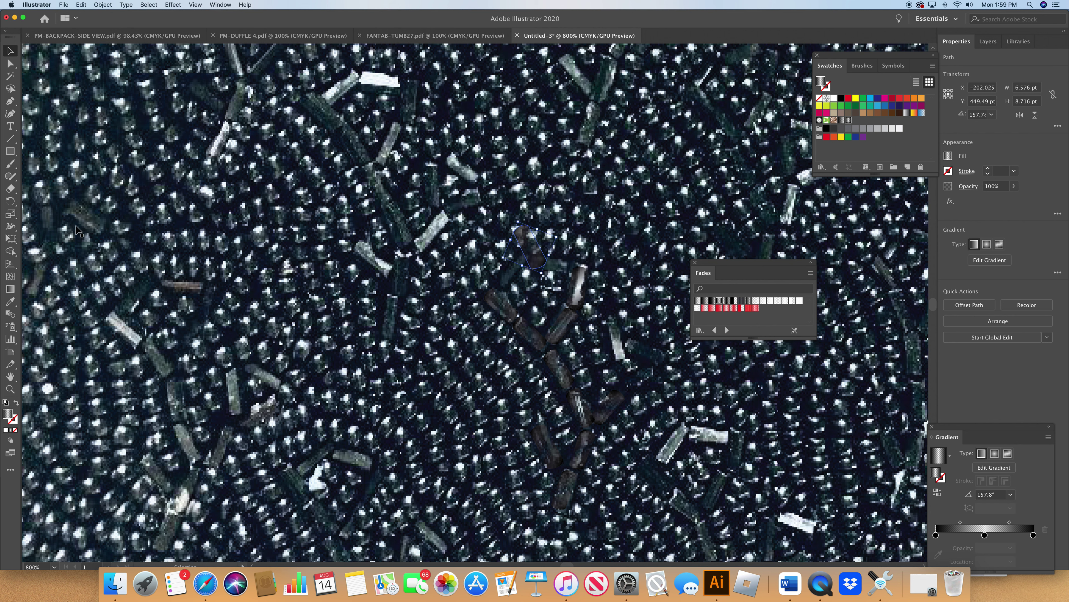
pyautogui.click(10, 201)
pyautogui.moveTo(525, 237)
pyautogui.moveTo(525, 237)
pyautogui.mouseDown()
pyautogui.moveTo(512, 247)
pyautogui.moveTo(518, 261)
pyautogui.moveTo(539, 250)
pyautogui.mouseUp()
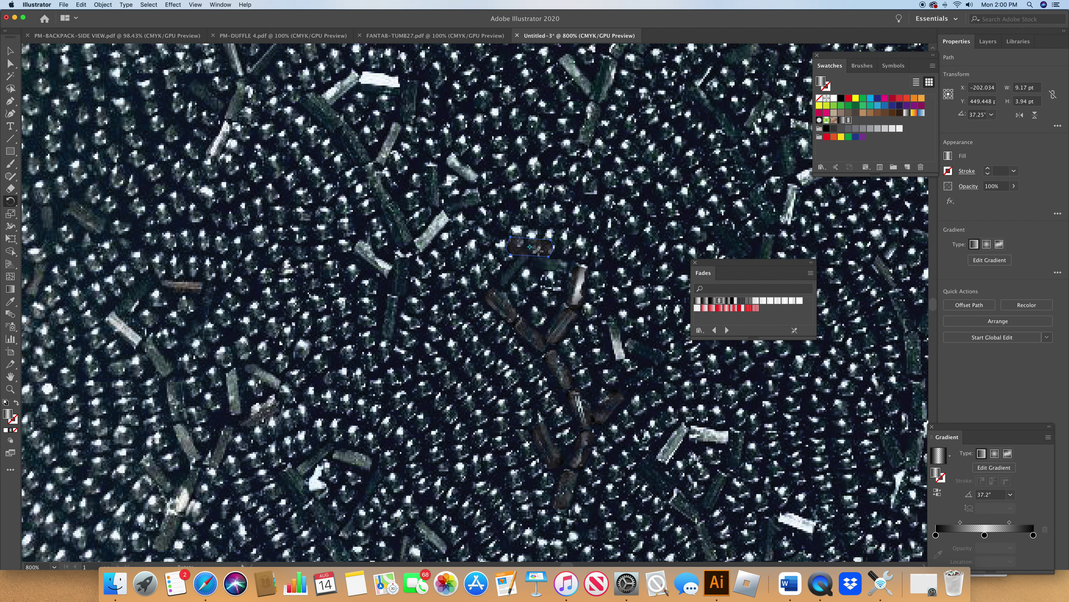
pyautogui.press('Right')
pyautogui.press('Right')
pyautogui.press('Right')
pyautogui.press('Down')
pyautogui.press('Down')
pyautogui.press('Down')
pyautogui.press('Down')
pyautogui.press('Down')
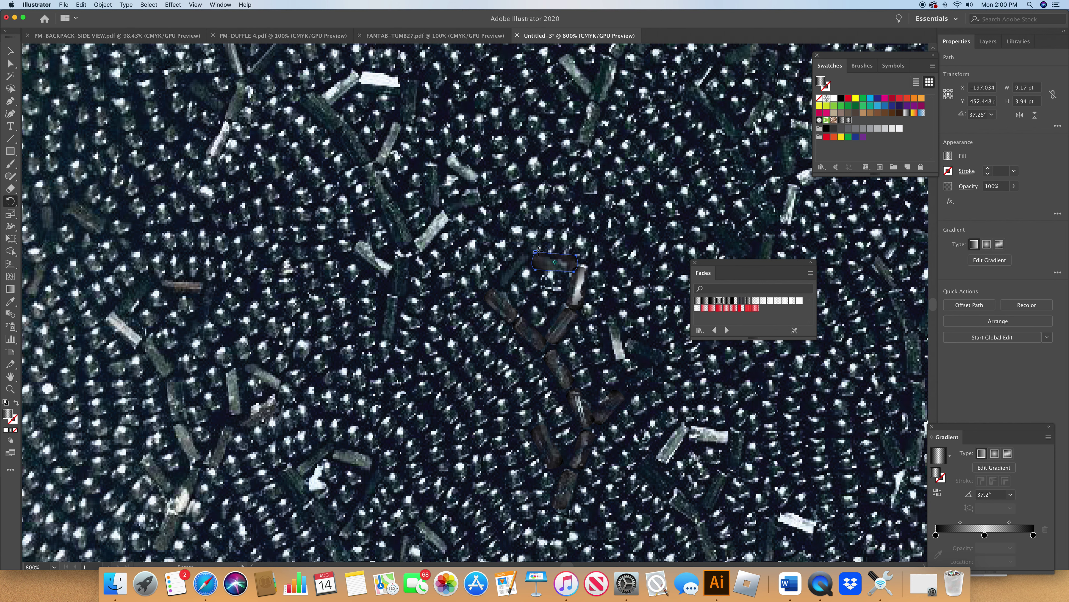
# - Place a bead copy on the loop's upper left side, rotate it to about 84.1°, and nudge it to complete the loop
pyautogui.moveTo(539, 251); pyautogui.dragTo(461, 290)
pyautogui.hscroll(-5, 547, 236)
pyautogui.scroll(-2, 547, 236)
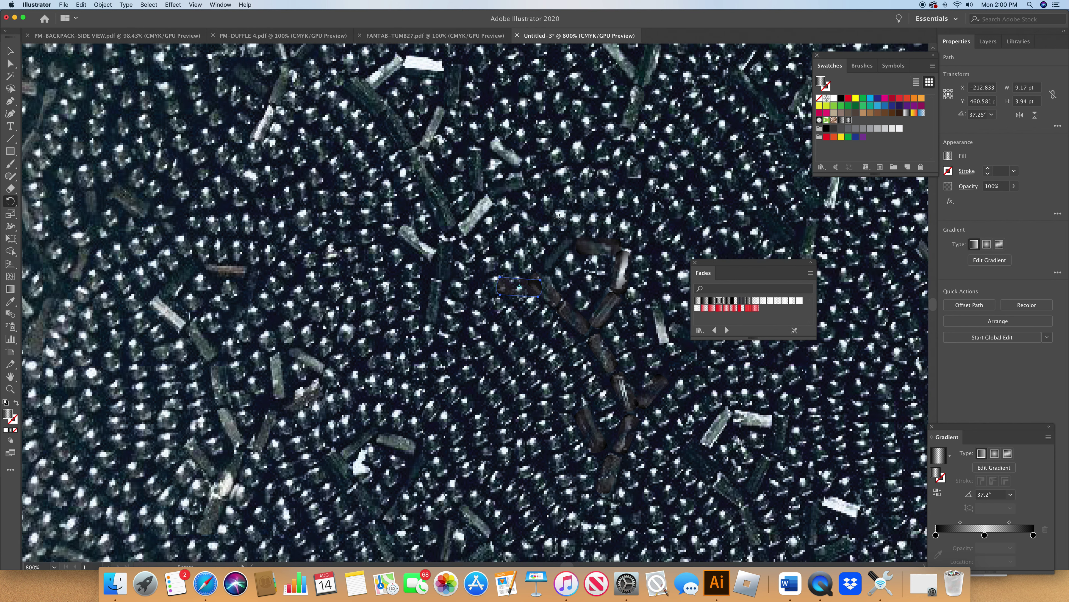
pyautogui.moveTo(547, 278); pyautogui.dragTo(555, 253)
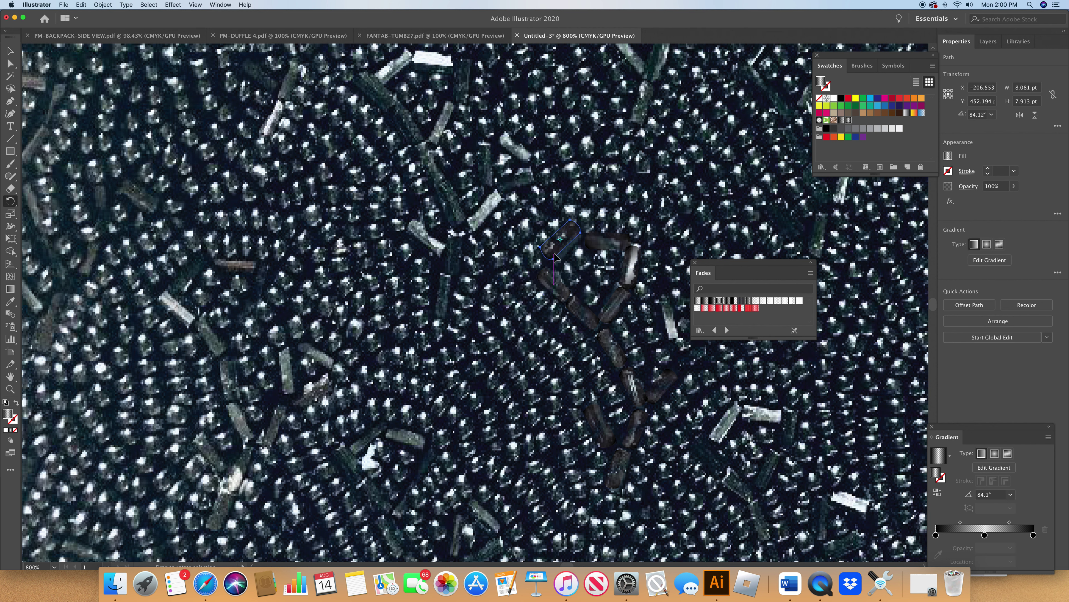
pyautogui.press('Down')
pyautogui.press('Right')
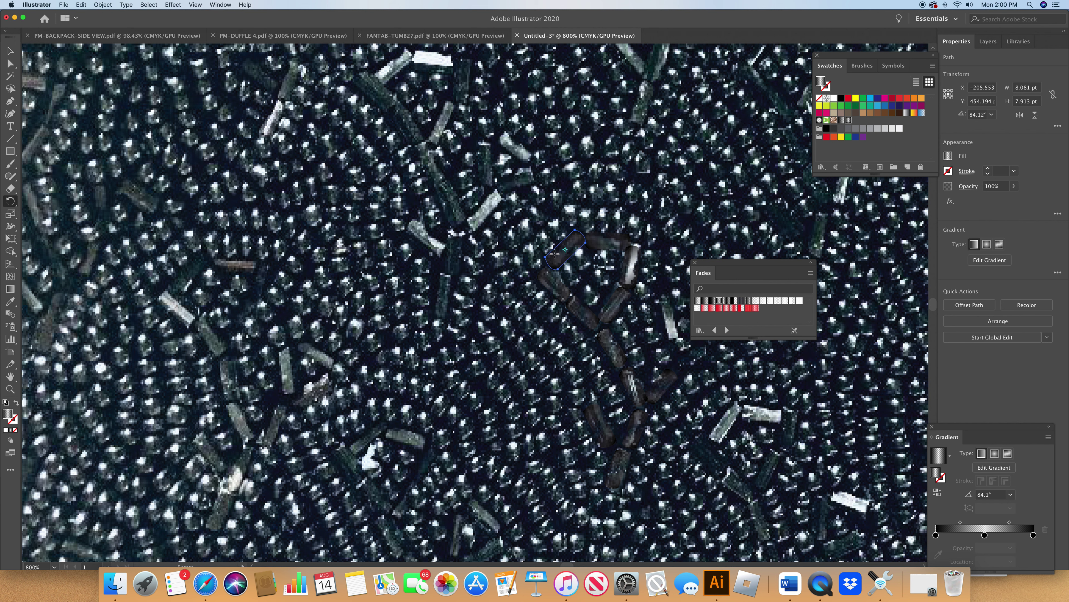
pyautogui.press('Down')
# - Delete the beadwork reference photo behind the traced beads
pyautogui.click(11, 51)
pyautogui.click(123, 132)
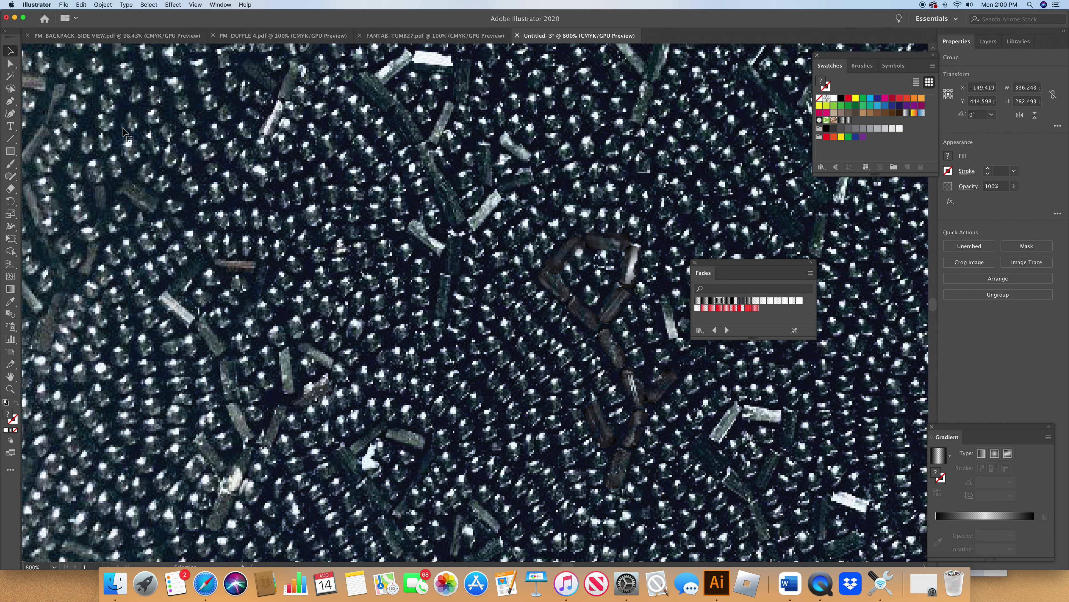
pyautogui.press('Delete')
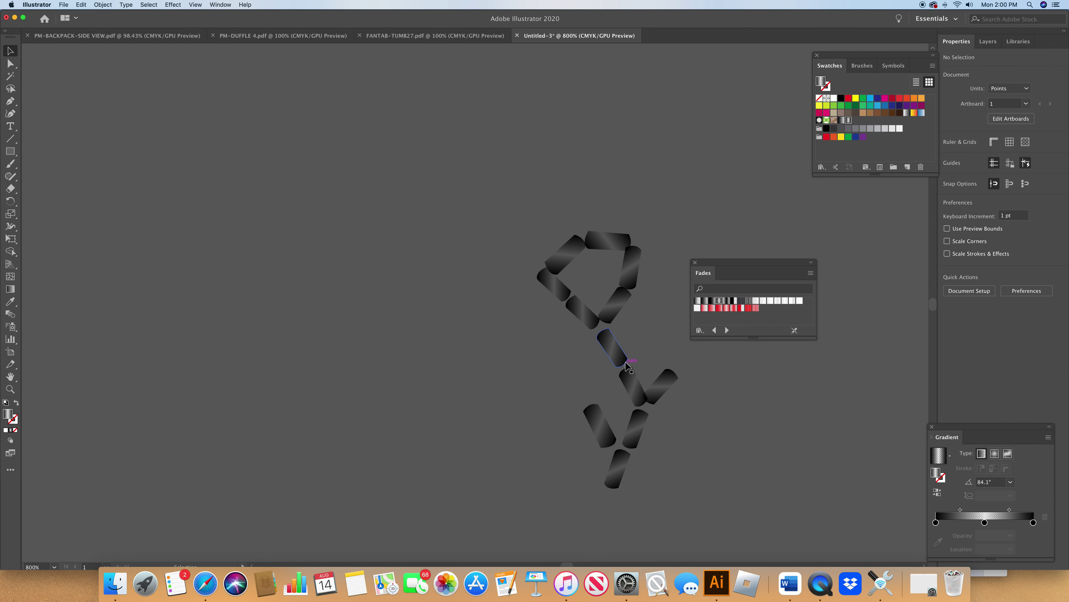
# - Adjust the stem bead just below the loop so it closes the gap to the loop, and deselect it
pyautogui.click(611, 348)
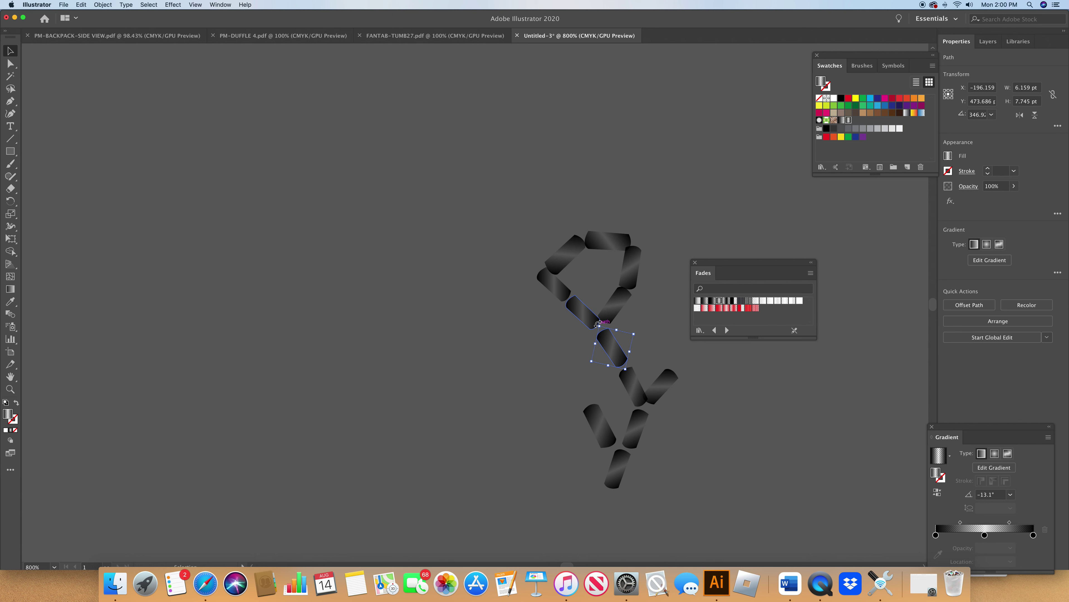
pyautogui.moveTo(599, 326); pyautogui.dragTo(597, 324)
pyautogui.click(682, 484)
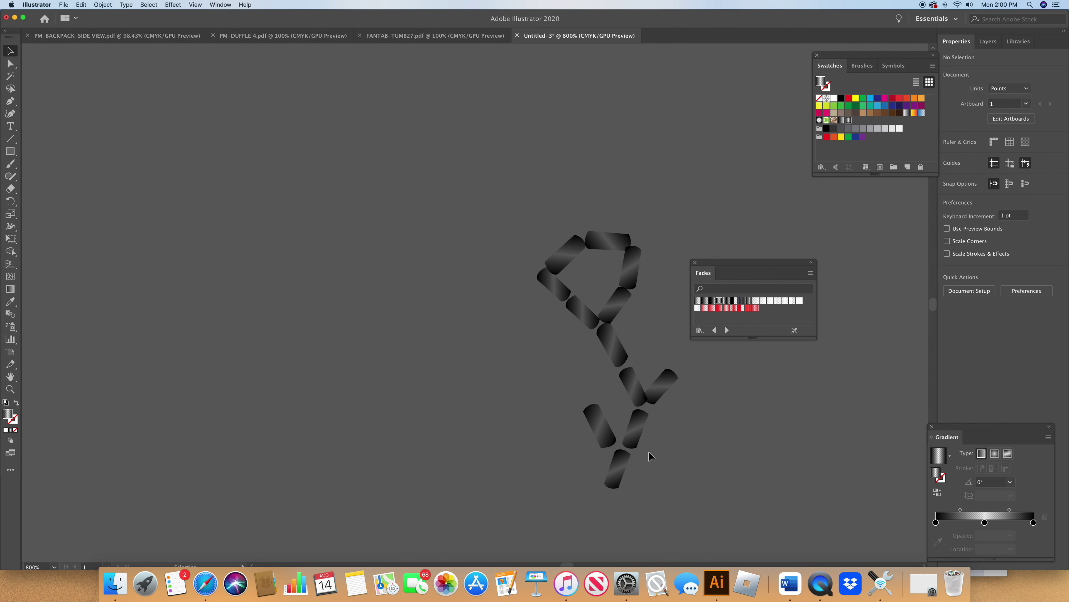
# - Reposition the lower stem beads and the left branch bead to close the gaps in the motif
pyautogui.moveTo(636, 436); pyautogui.dragTo(631, 392)
pyautogui.moveTo(606, 443); pyautogui.dragTo(639, 423)
pyautogui.click(625, 457)
pyautogui.moveTo(613, 441)
pyautogui.mouseDown()
pyautogui.moveTo(644, 371)
pyautogui.moveTo(600, 444)
pyautogui.mouseUp()
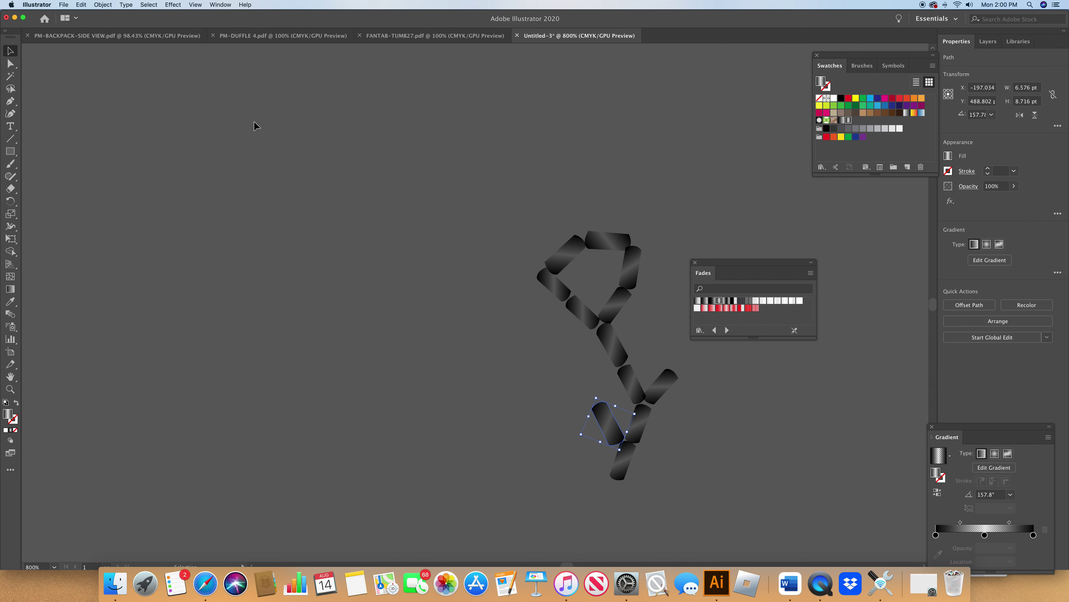
# - Select all the beads of the motif and group them
pyautogui.moveTo(519, 219); pyautogui.dragTo(687, 499)
pyautogui.click(460, 468)
pyautogui.moveTo(510, 226); pyautogui.dragTo(695, 504)
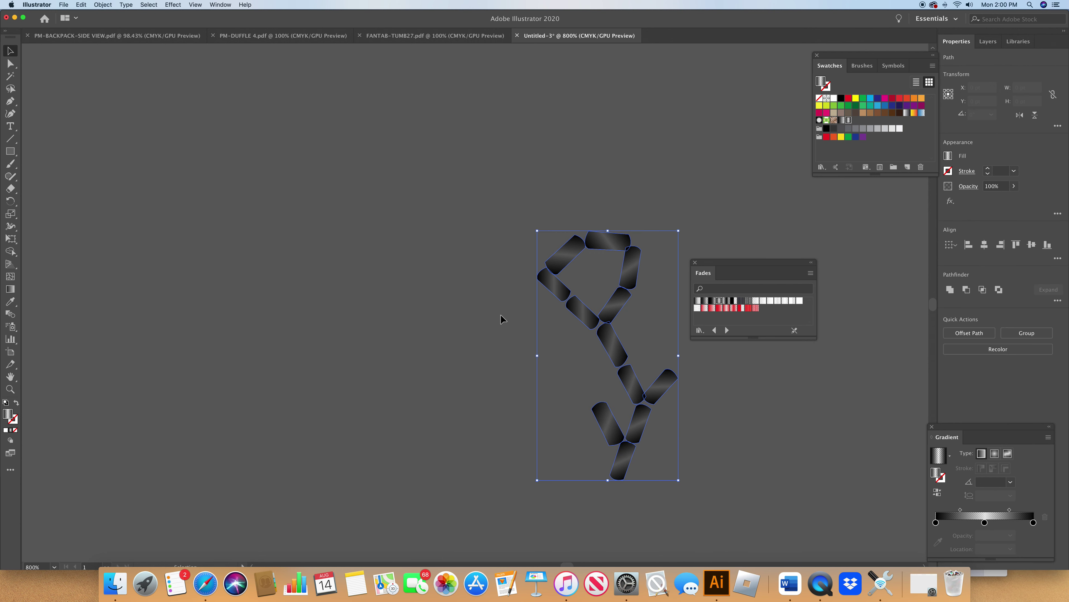
pyautogui.click(105, 6)
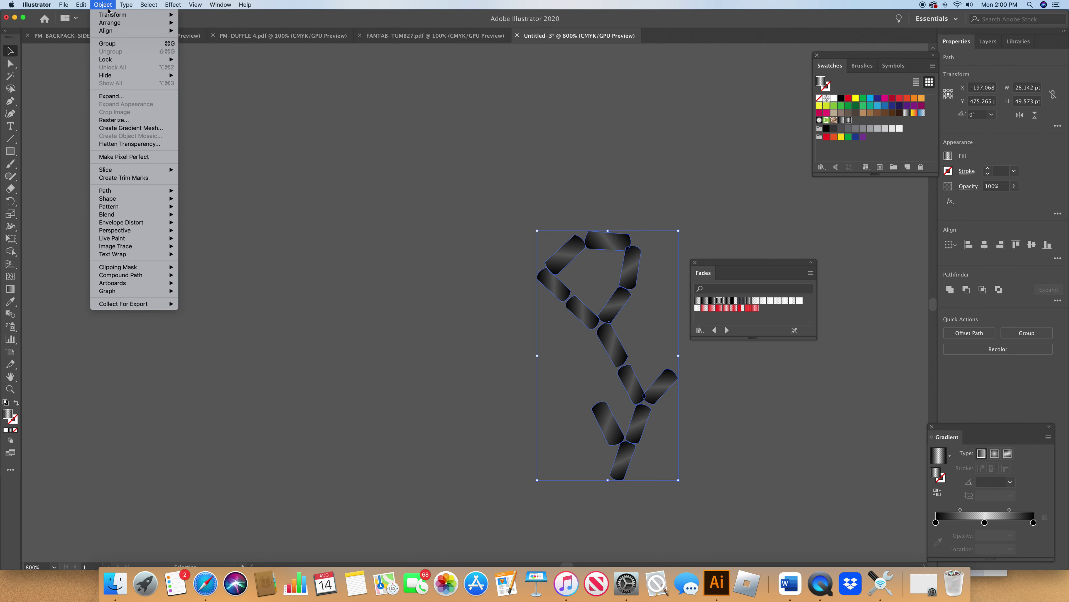
pyautogui.click(118, 45)
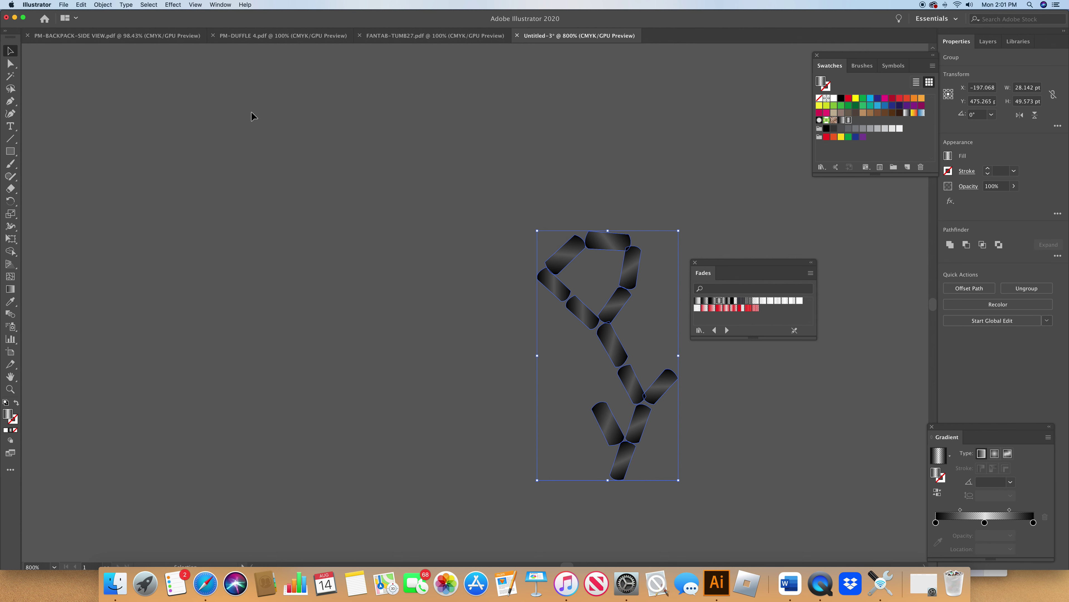
# - Rotate the grouped motif counterclockwise until the loop's two lower beads lie nearly horizontal and the stem slopes down to the right
pyautogui.click(11, 201)
pyautogui.moveTo(532, 275); pyautogui.dragTo(497, 333)
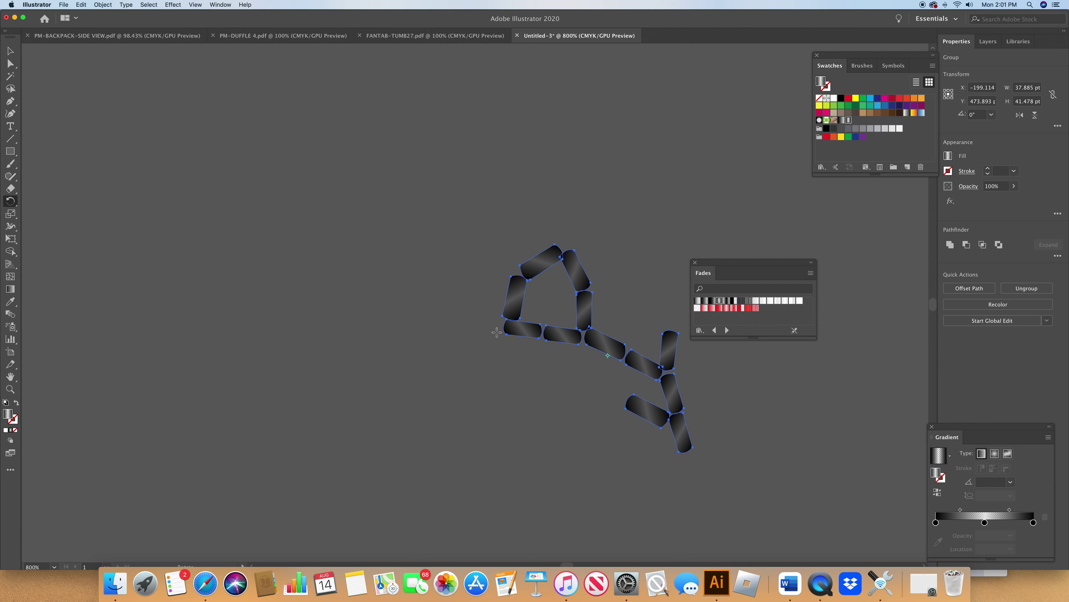
pyautogui.moveTo(498, 331); pyautogui.dragTo(508, 333)
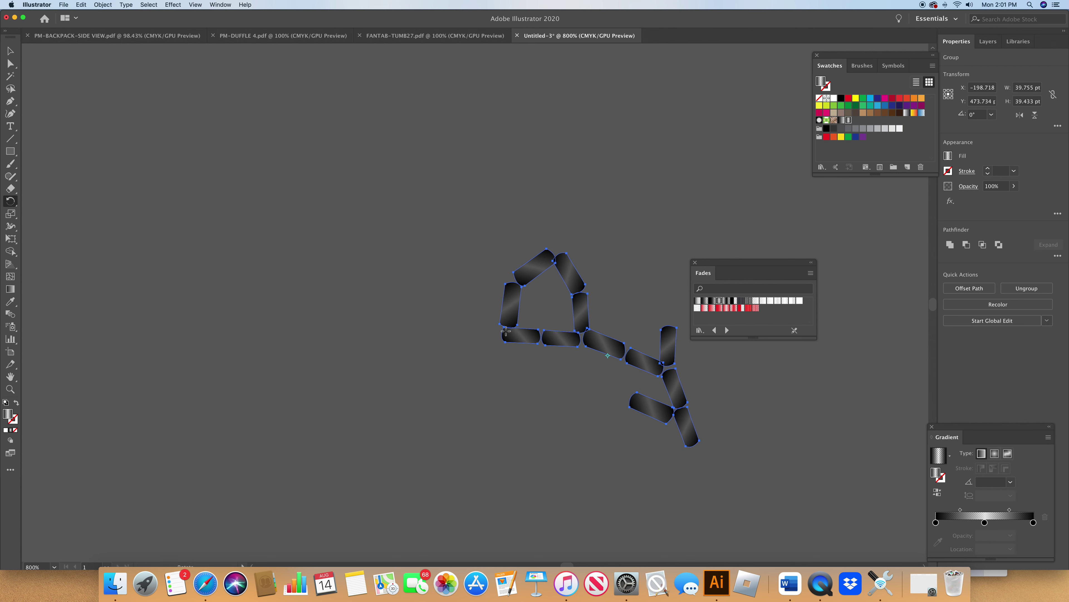
# - Draw a square about 42.2 pt per side around the rotated bead motif
pyautogui.click(11, 151)
pyautogui.moveTo(488, 245); pyautogui.dragTo(701, 453)
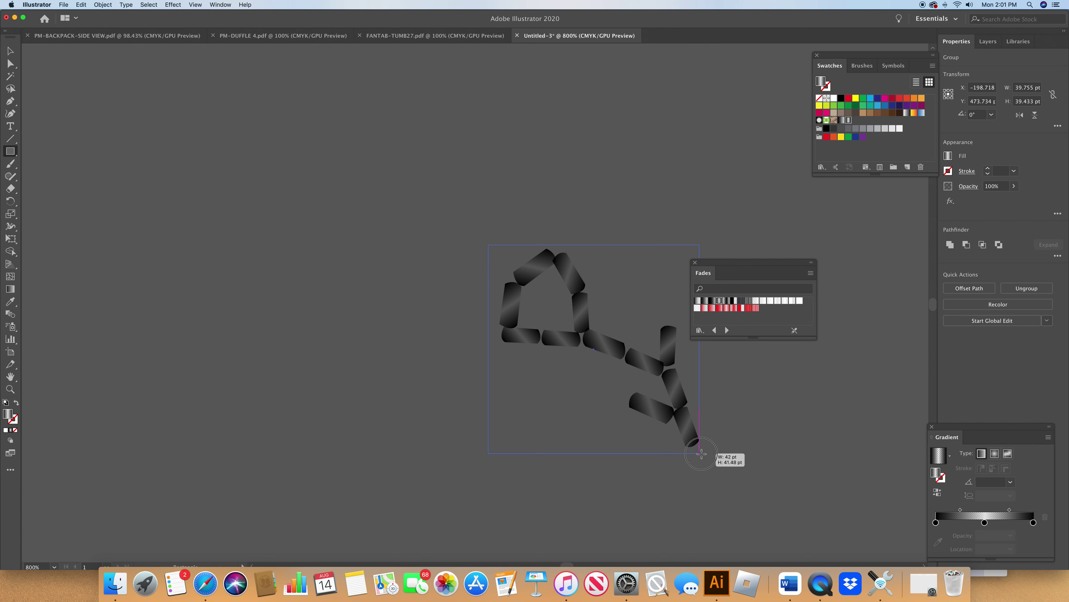
pyautogui.moveTo(701, 453); pyautogui.dragTo(702, 456)
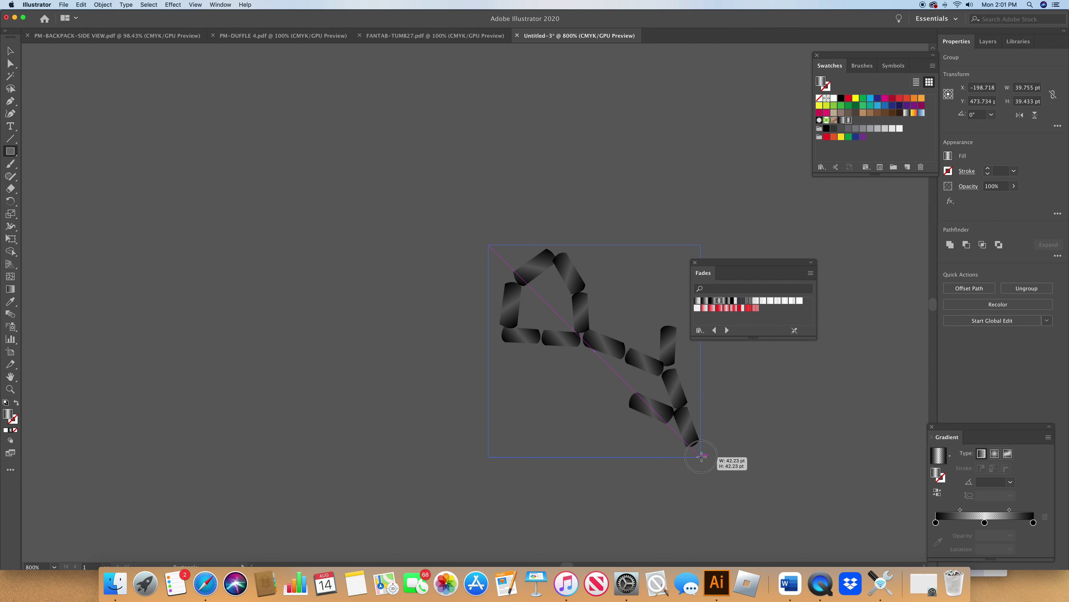
pyautogui.moveTo(702, 456); pyautogui.dragTo(702, 456)
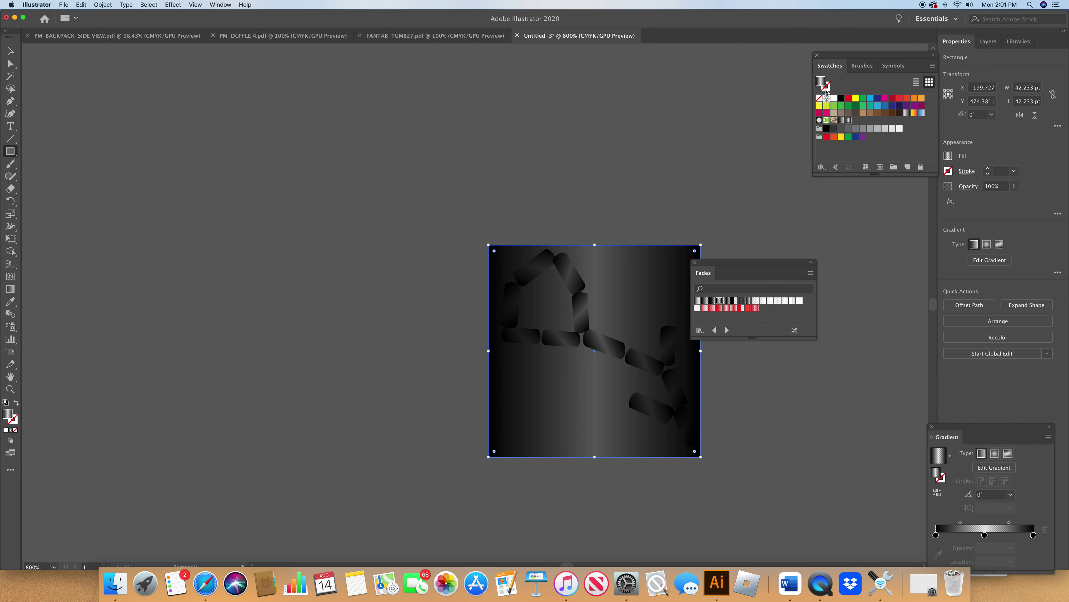
# - Remove the square's fill and give it a red stroke of 0.25 pt
pyautogui.click(820, 98)
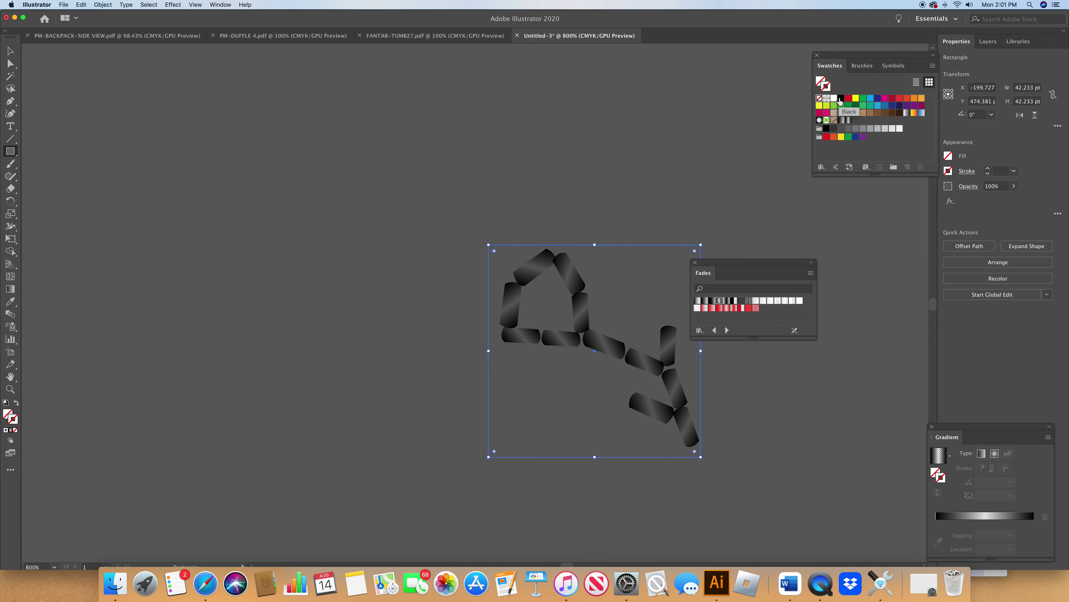
pyautogui.click(848, 99)
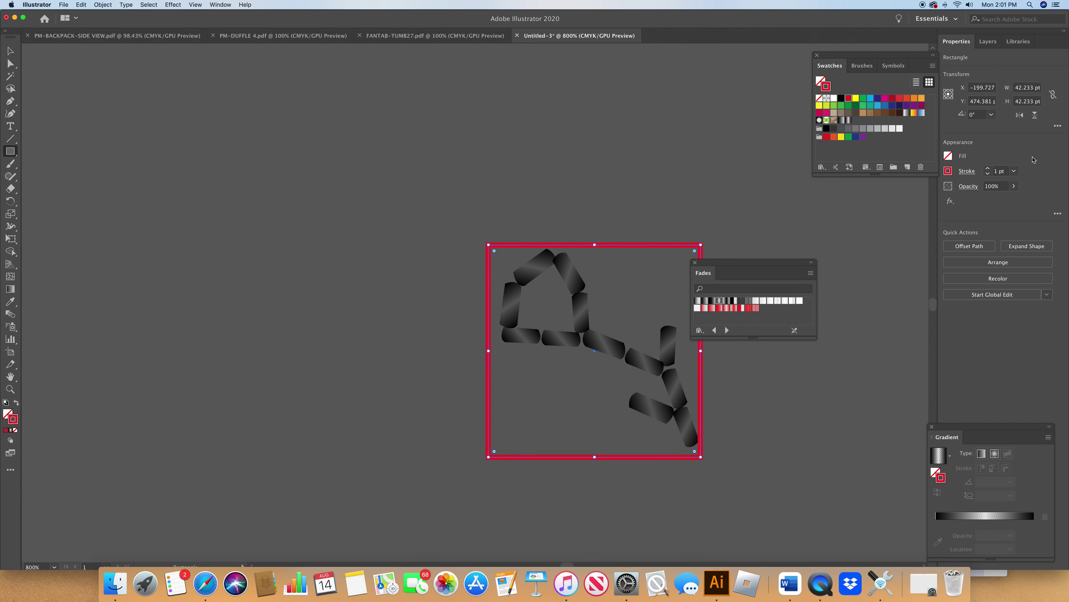
pyautogui.click(988, 173)
pyautogui.click(988, 173)
pyautogui.click(988, 173)
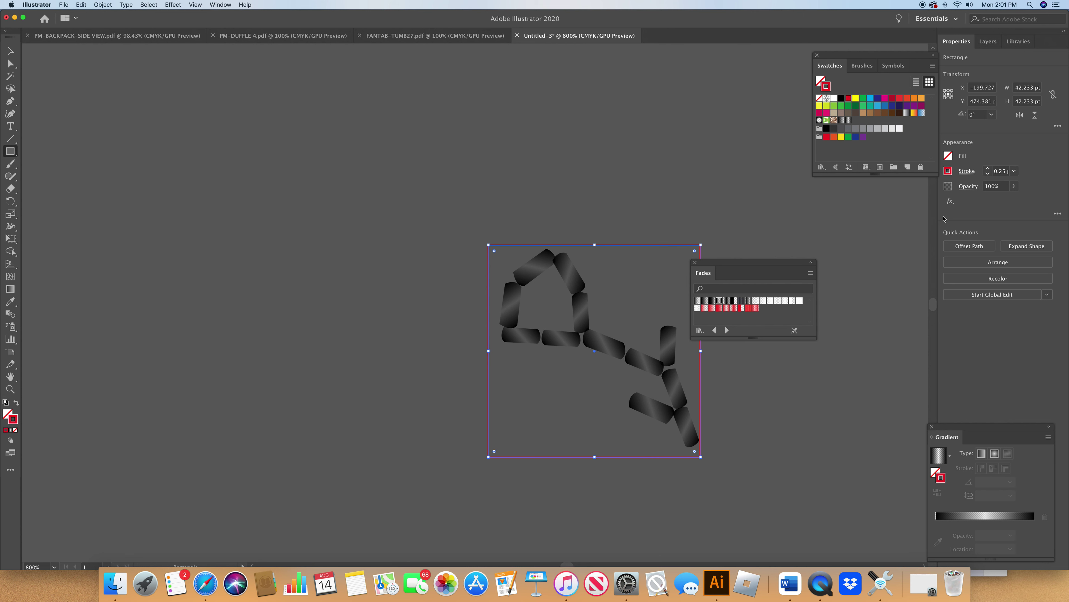
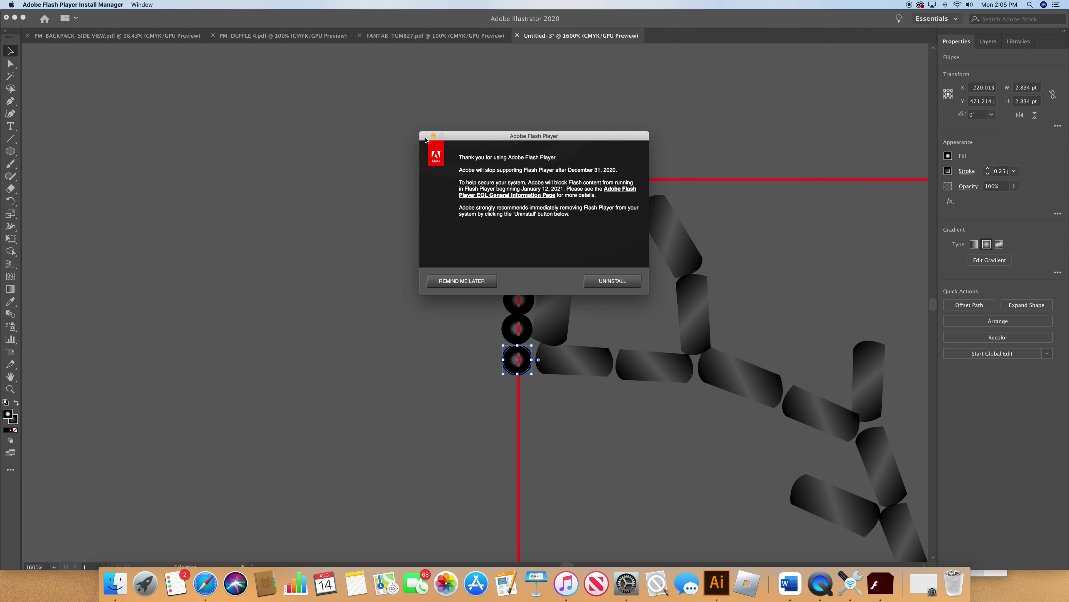
# - Postpone the Flash Player uninstall reminder and close the browser window covering the artwork
pyautogui.click(488, 281)
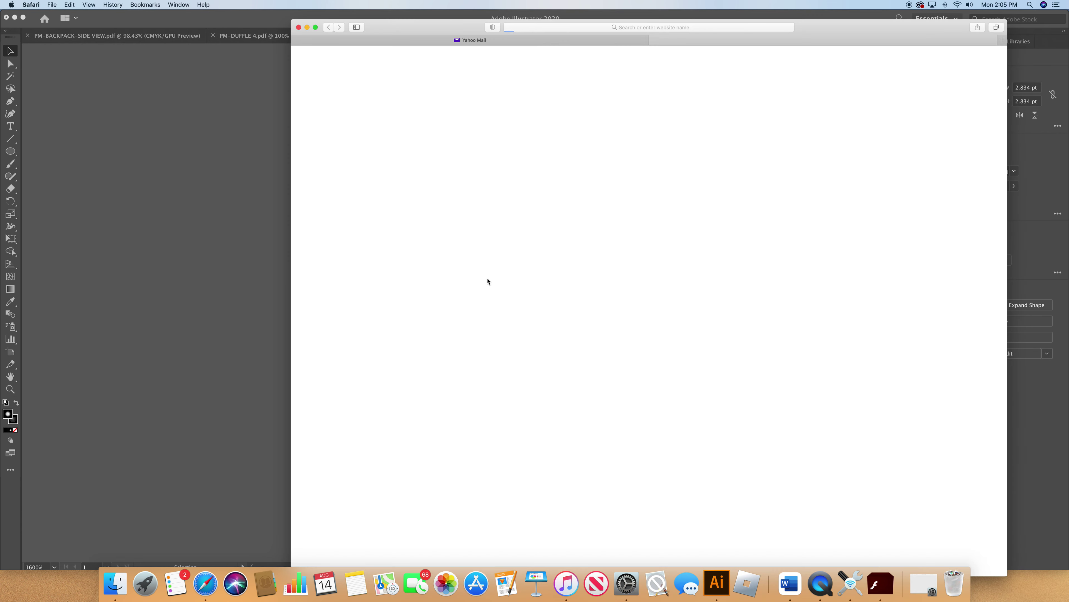
pyautogui.click(299, 27)
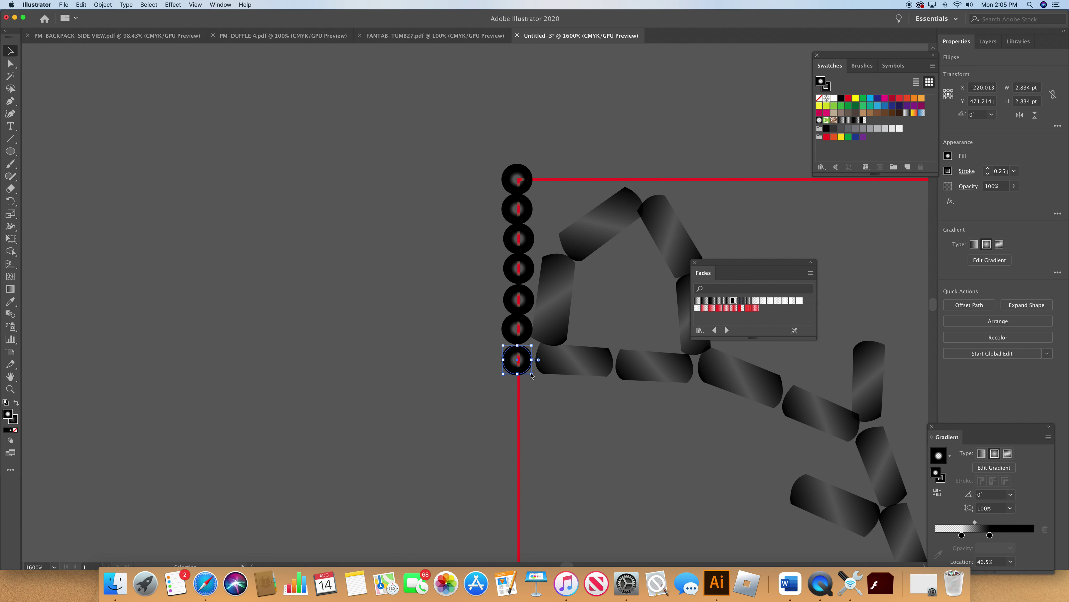
# - Add a copy of the round bead beneath the column on the frame's left side and group all eight beads
pyautogui.moveTo(519, 364); pyautogui.dragTo(520, 395)
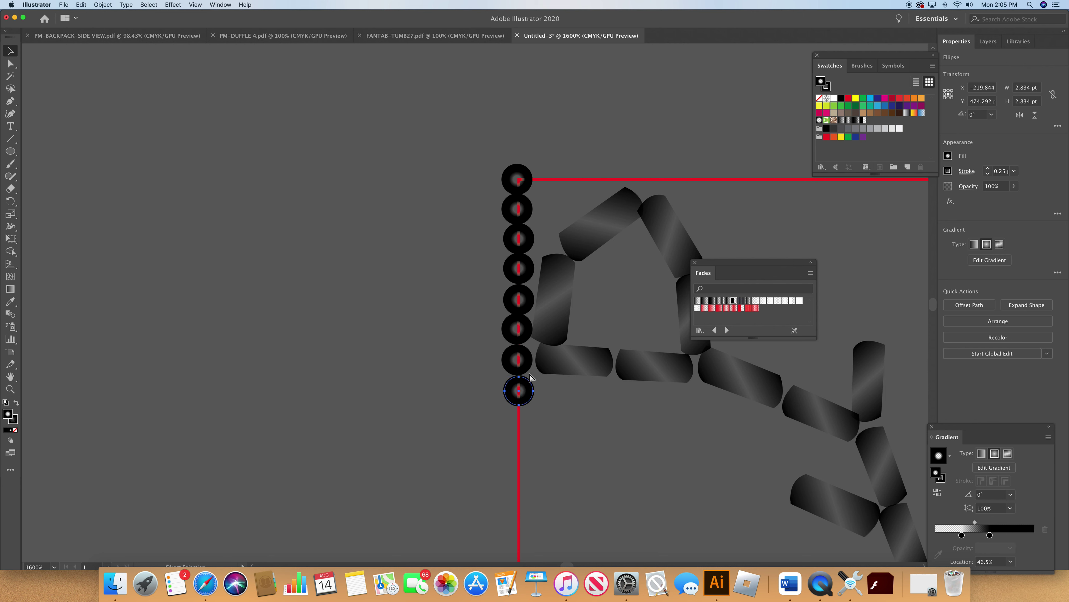
pyautogui.press('v')
pyautogui.keyDown('shift'); pyautogui.click(525, 207); pyautogui.keyUp('shift')
pyautogui.keyDown('shift'); pyautogui.click(525, 182); pyautogui.keyUp('shift')
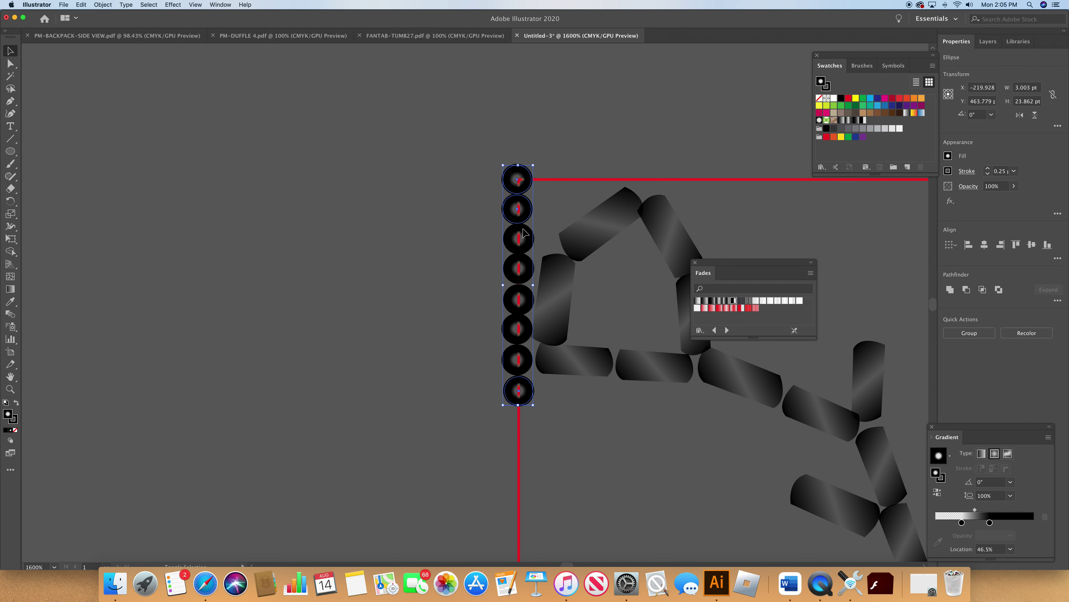
pyautogui.keyDown('shift'); pyautogui.click(527, 249); pyautogui.keyUp('shift')
pyautogui.keyDown('shift'); pyautogui.click(531, 274); pyautogui.keyUp('shift')
pyautogui.keyDown('shift'); pyautogui.click(528, 305); pyautogui.keyUp('shift')
pyautogui.keyDown('shift'); pyautogui.click(522, 330); pyautogui.keyUp('shift')
pyautogui.keyDown('shift'); pyautogui.click(524, 359); pyautogui.keyUp('shift')
pyautogui.click(102, 5)
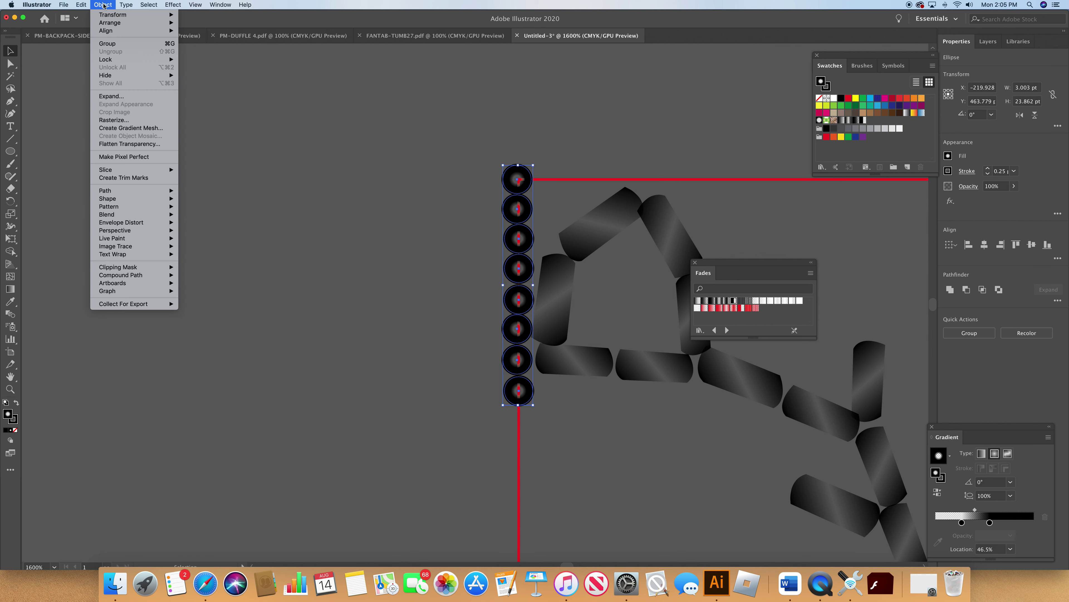
pyautogui.click(112, 43)
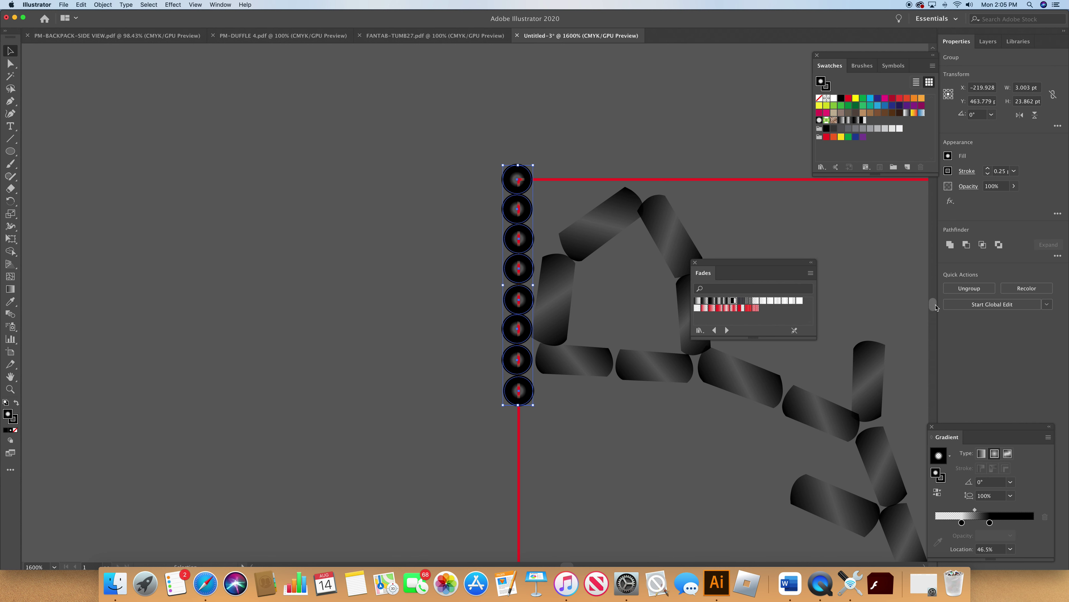
# - Duplicate the eight-bead group and place the copy directly below the original along the red frame's left side
pyautogui.scroll(-10, 935, 307)
pyautogui.scroll(10, 935, 307)
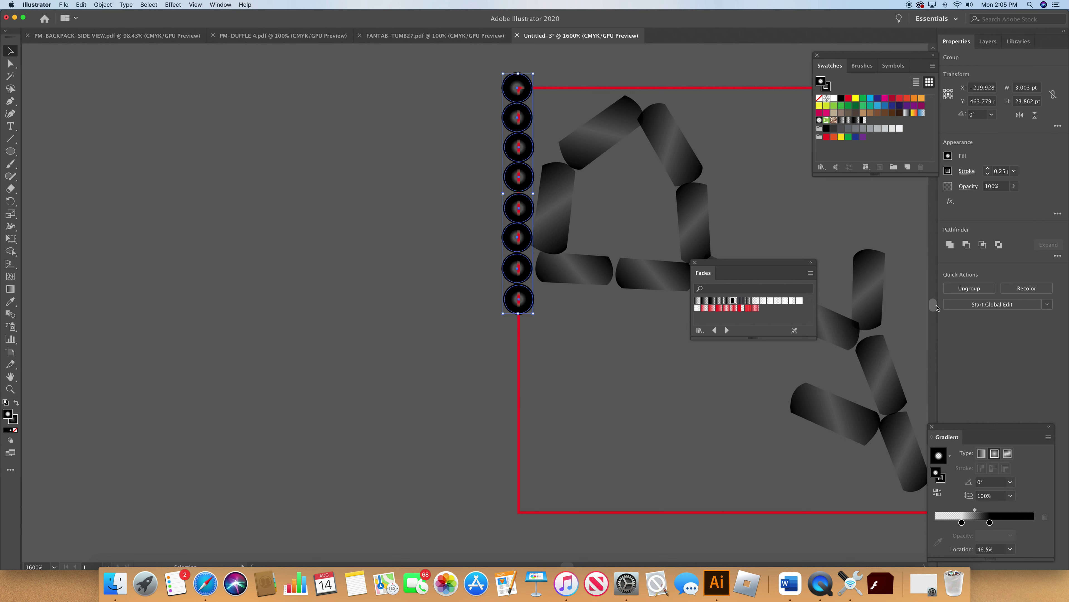
pyautogui.press('super+v')
pyautogui.moveTo(479, 323); pyautogui.dragTo(524, 454)
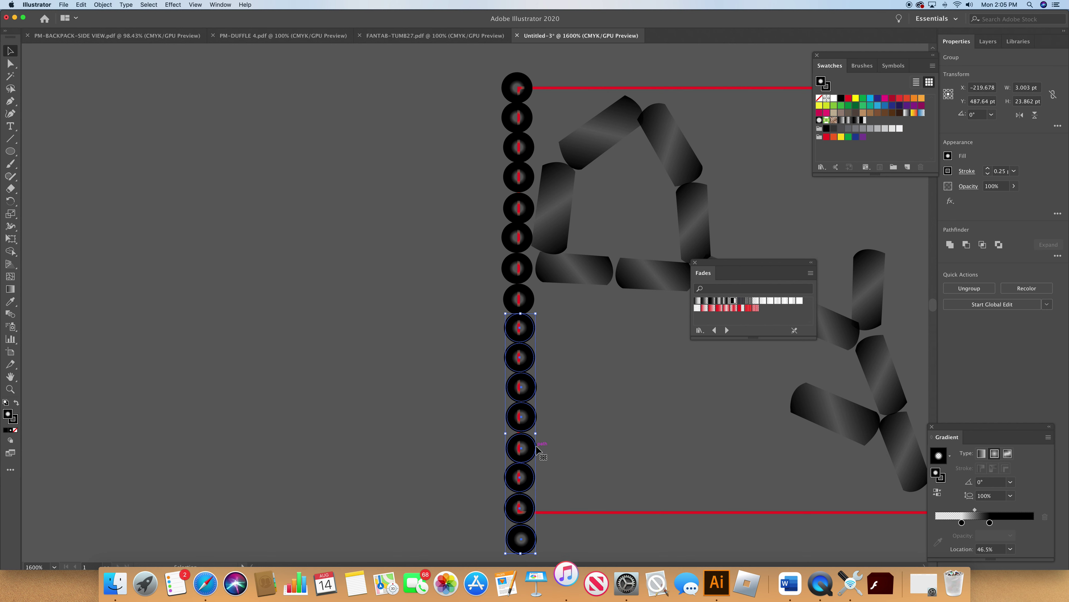
pyautogui.press('Down')
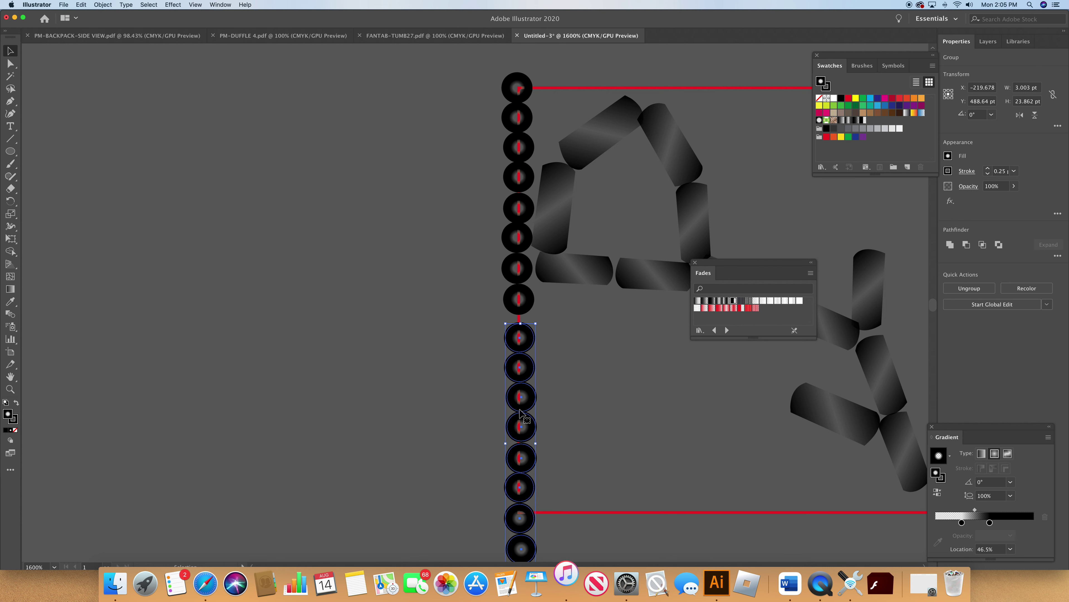
pyautogui.moveTo(530, 371); pyautogui.dragTo(529, 363)
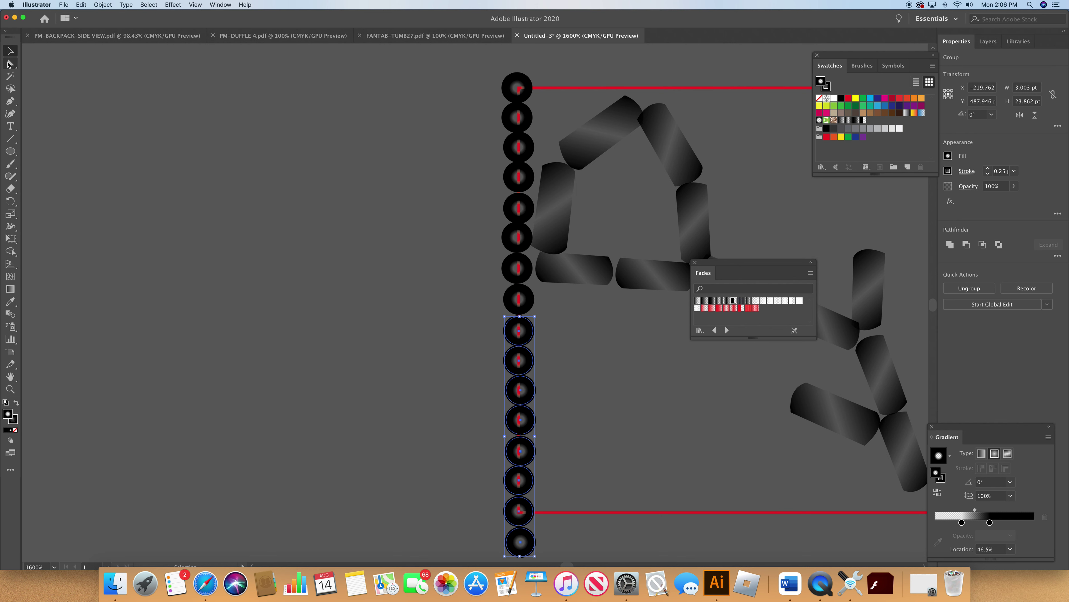
# - Delete the surplus round bead that extends below the red frame's lower left corner
pyautogui.click(9, 64)
pyautogui.scroll(-5, 619, 320)
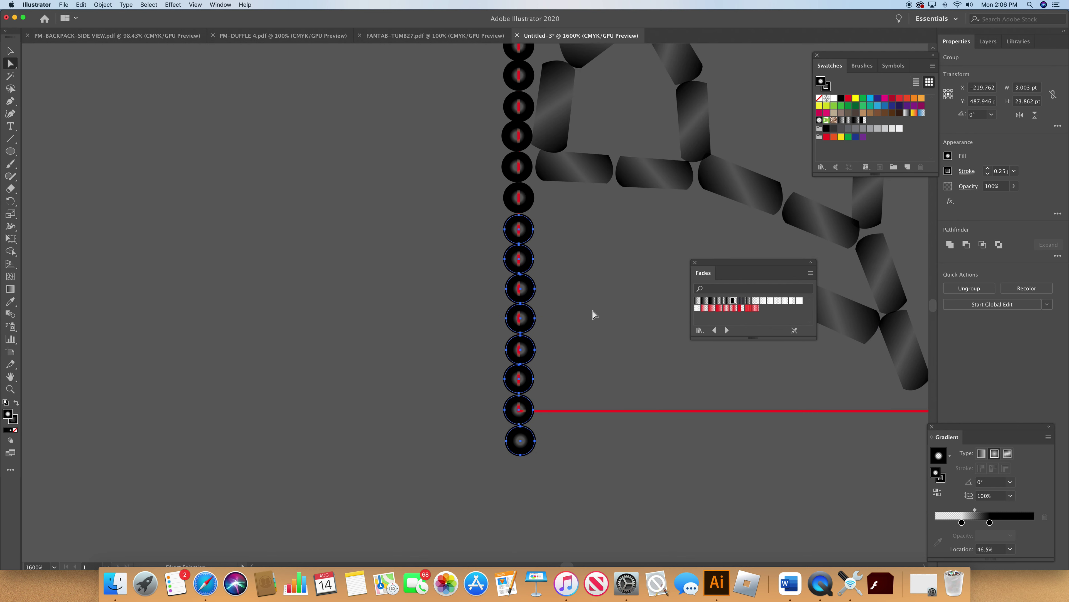
pyautogui.moveTo(521, 441); pyautogui.dragTo(525, 442)
pyautogui.click(524, 441)
pyautogui.press('Delete')
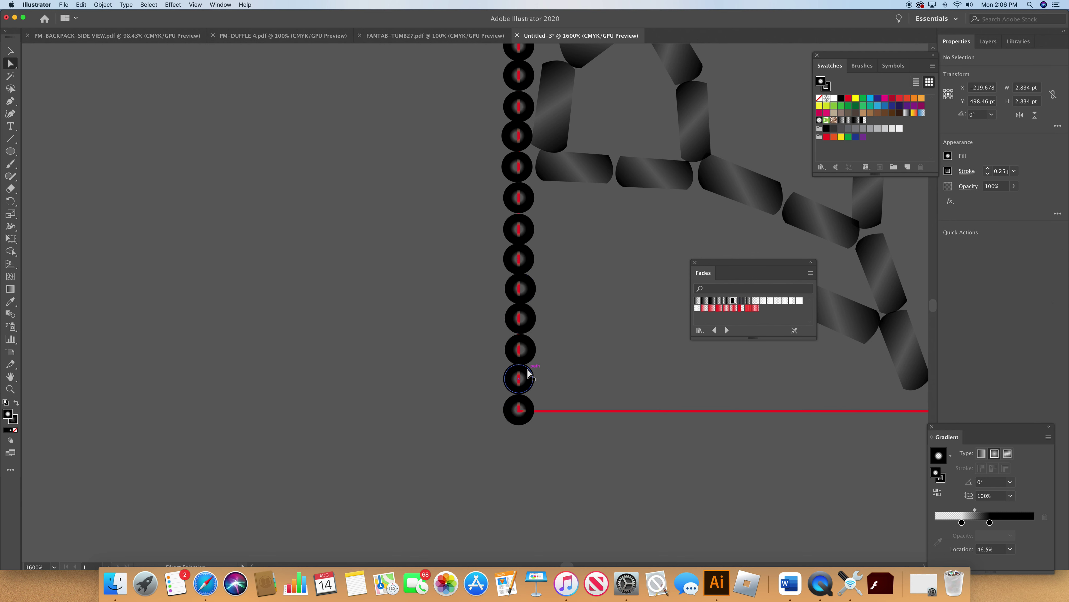
# - Group the two bead sections on the frame's left side into one column and duplicate that column
pyautogui.moveTo(933, 305); pyautogui.dragTo(933, 304)
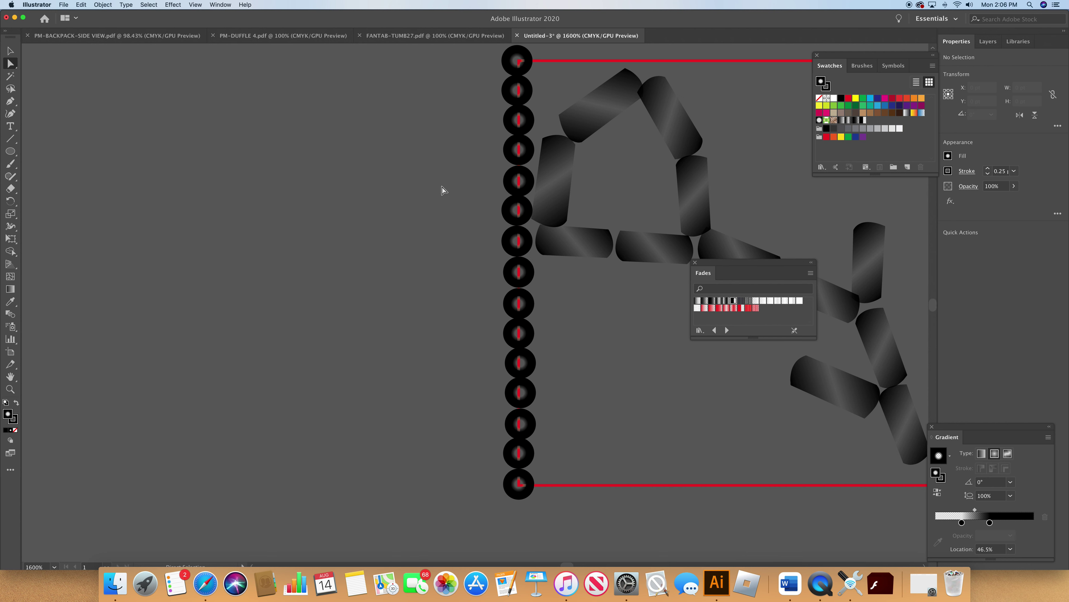
pyautogui.click(10, 51)
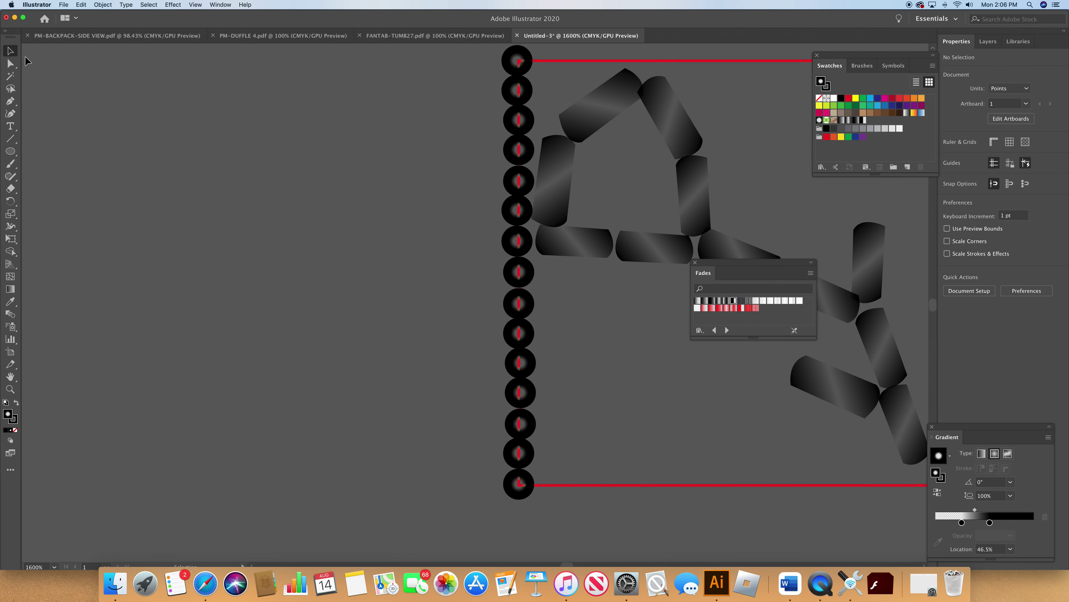
pyautogui.click(533, 276)
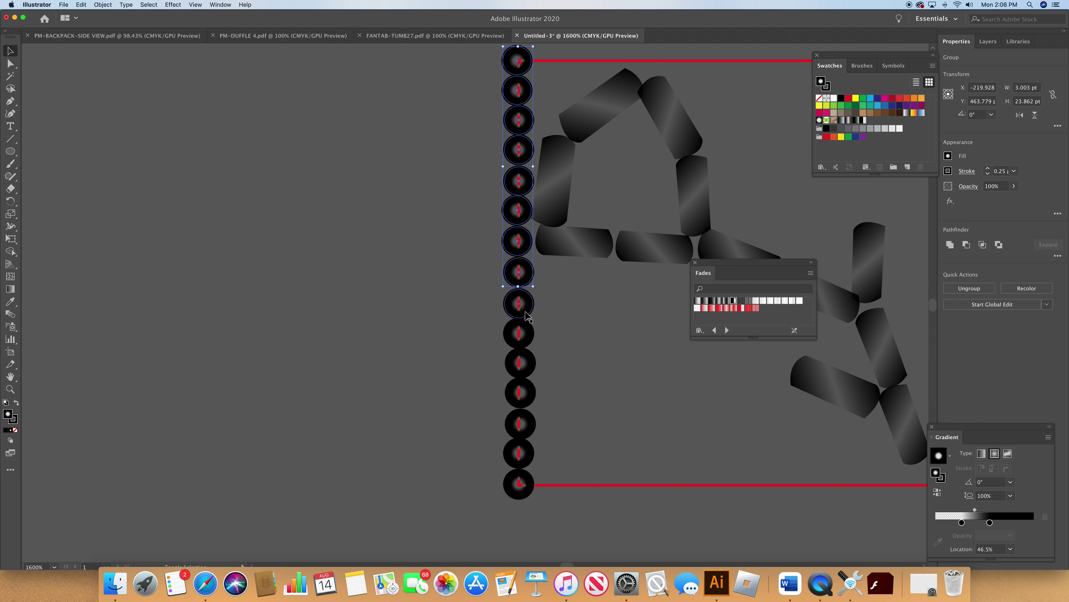
pyautogui.click(103, 4)
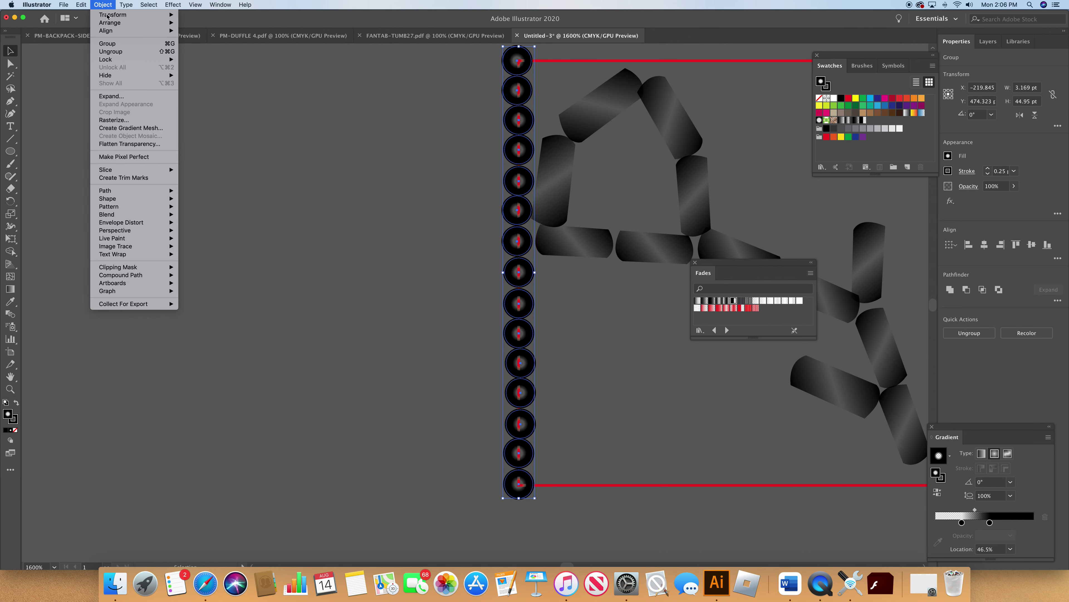
pyautogui.press('Escape')
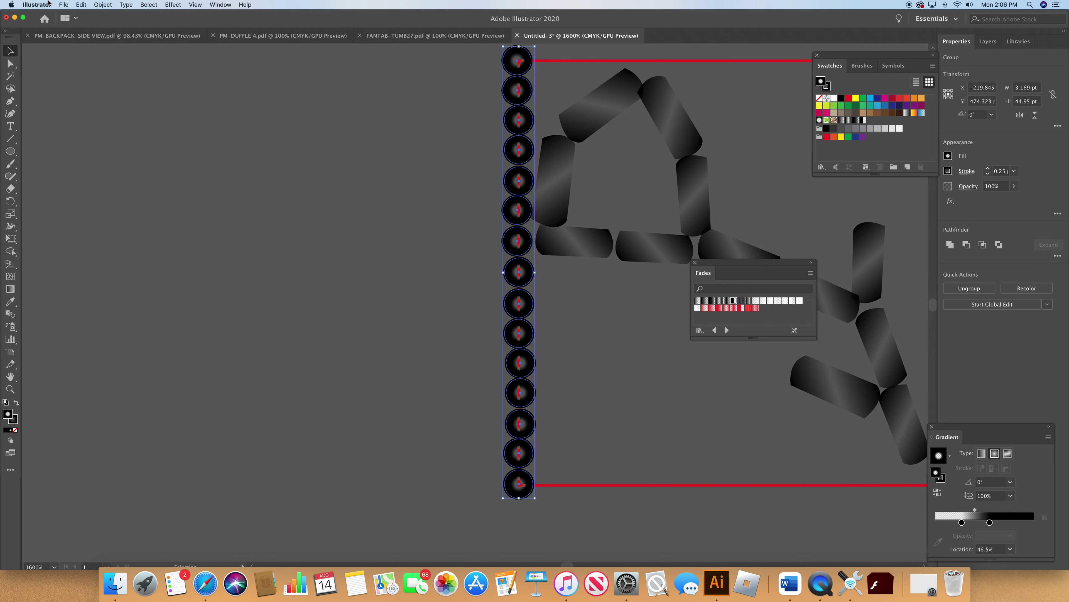
pyautogui.press('super+d')
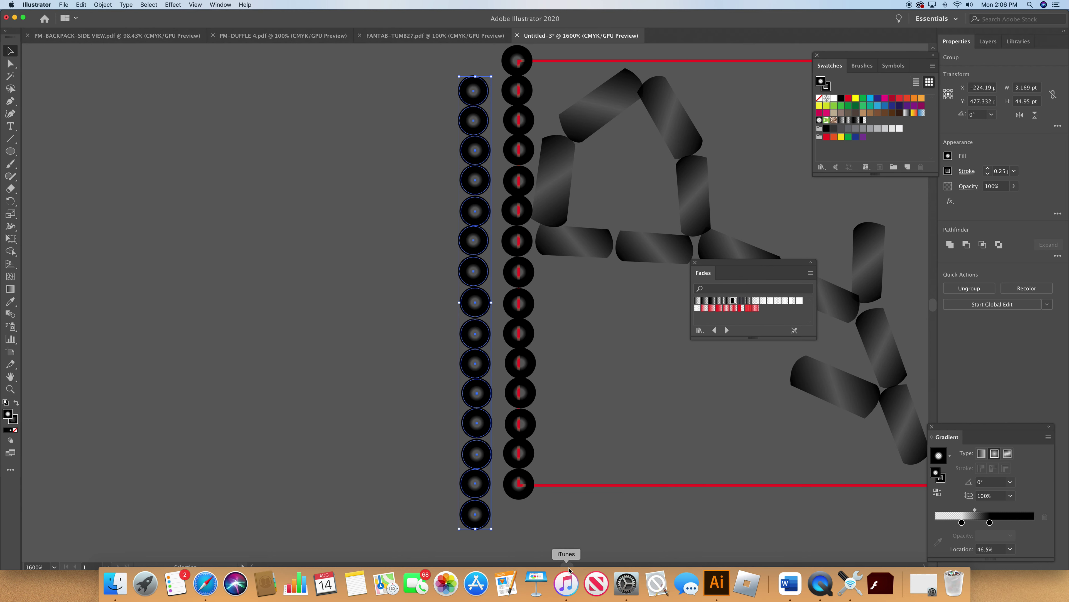
# - Move the duplicated bead column onto the red frame's right side, level with the left column
pyautogui.hscroll(10, 297, 474)
pyautogui.hscroll(-10, 297, 474)
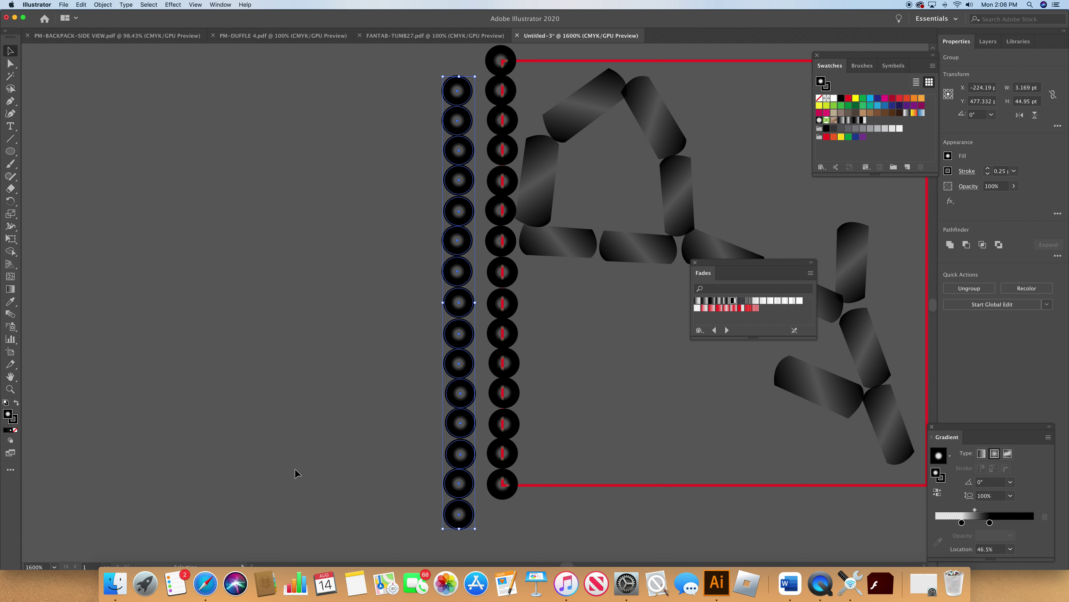
pyautogui.moveTo(469, 335); pyautogui.dragTo(916, 350)
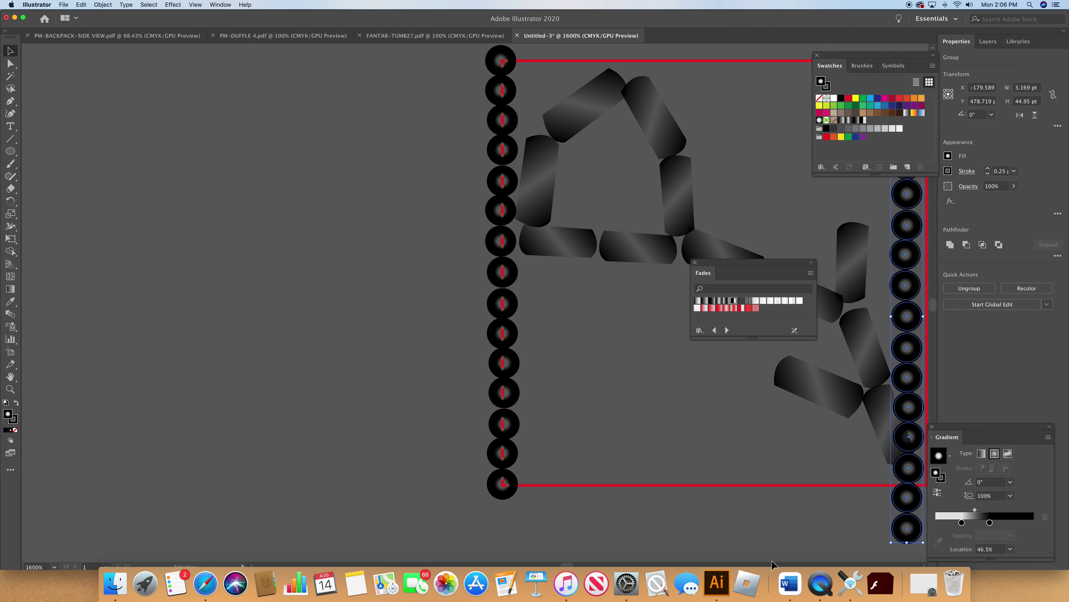
pyautogui.moveTo(567, 565); pyautogui.dragTo(567, 565)
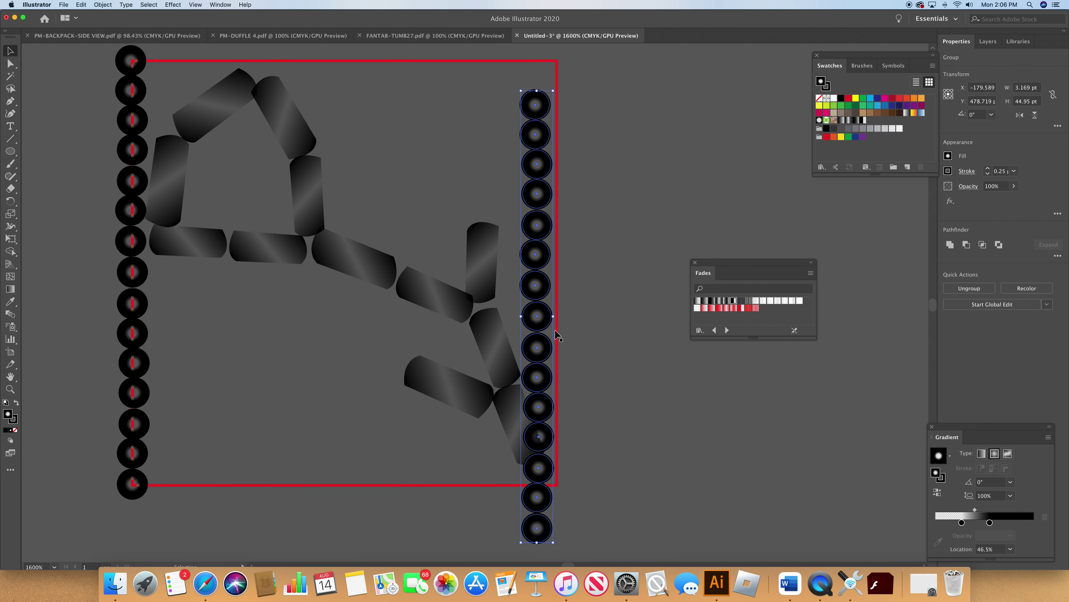
pyautogui.moveTo(541, 325); pyautogui.dragTo(565, 283)
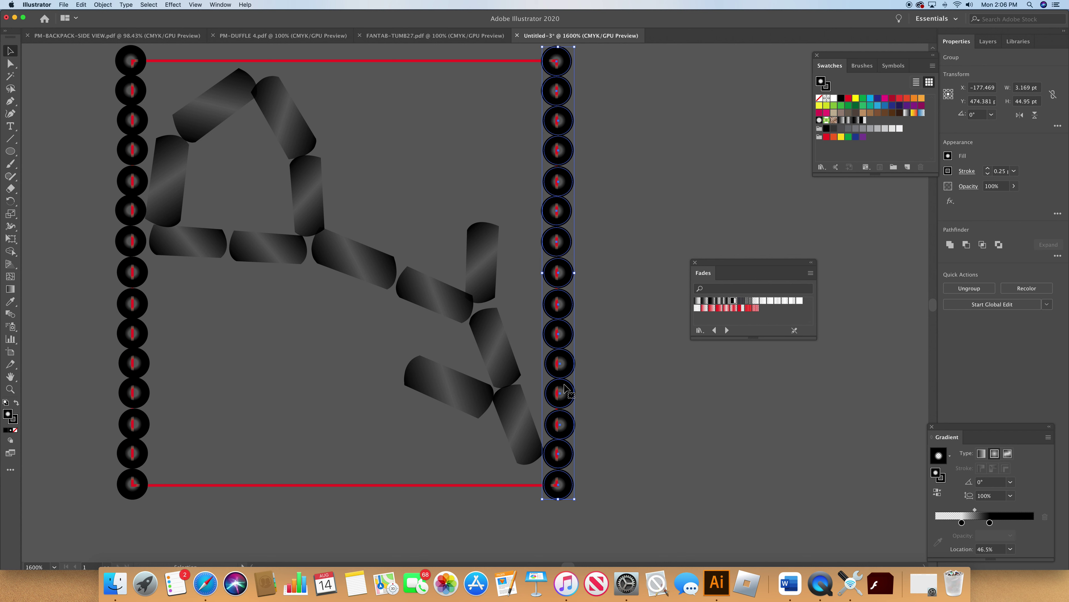
# - Duplicate the round-bead column and rotate the copy by 90 degrees to form a horizontal row
pyautogui.moveTo(564, 391); pyautogui.dragTo(482, 420)
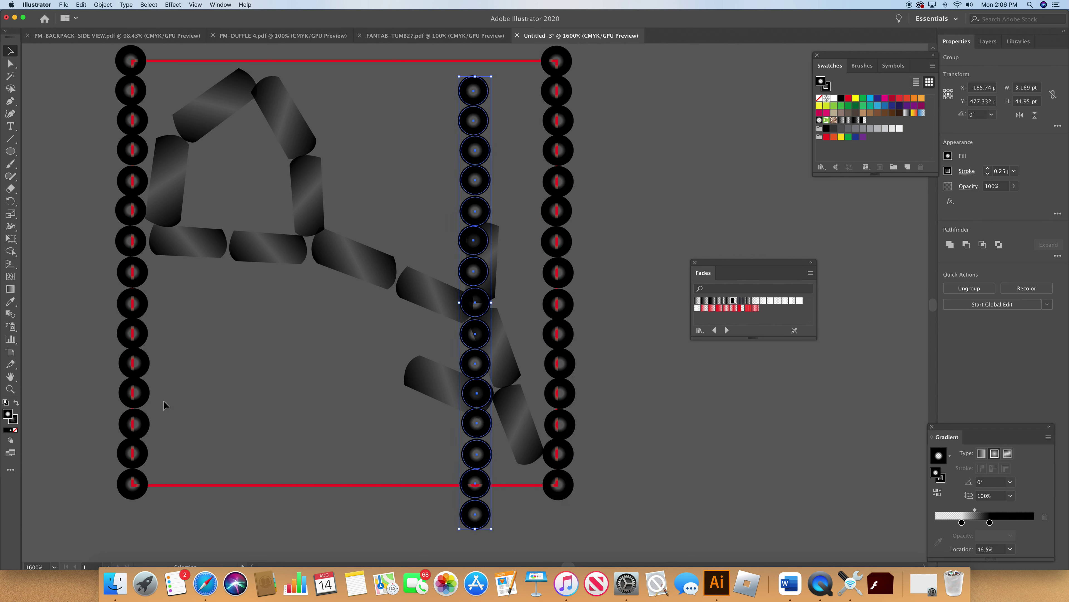
pyautogui.doubleClick(10, 201)
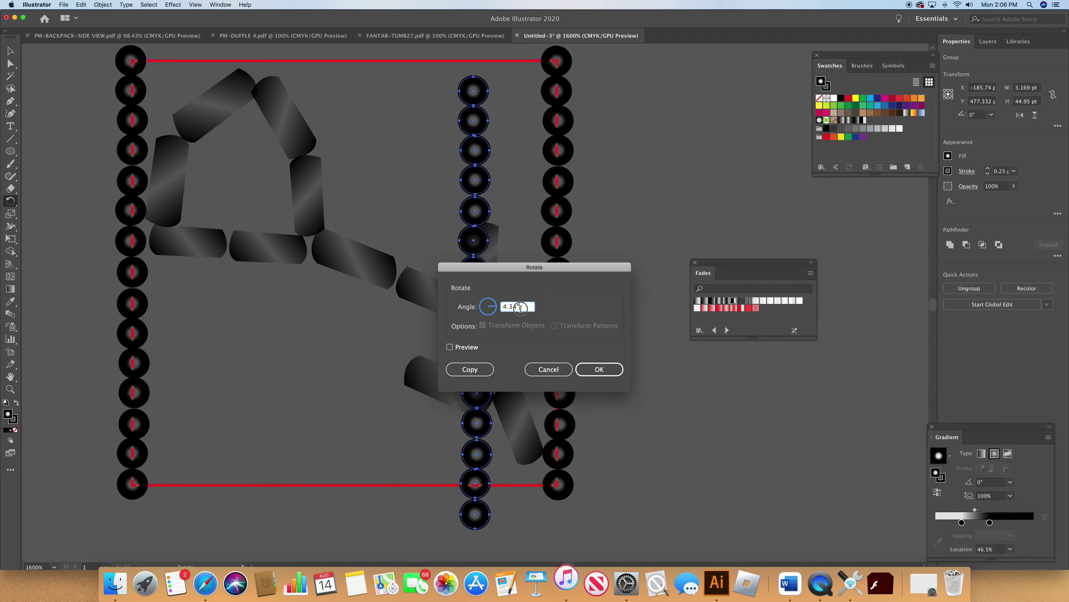
pyautogui.write('90')
pyautogui.click(618, 372)
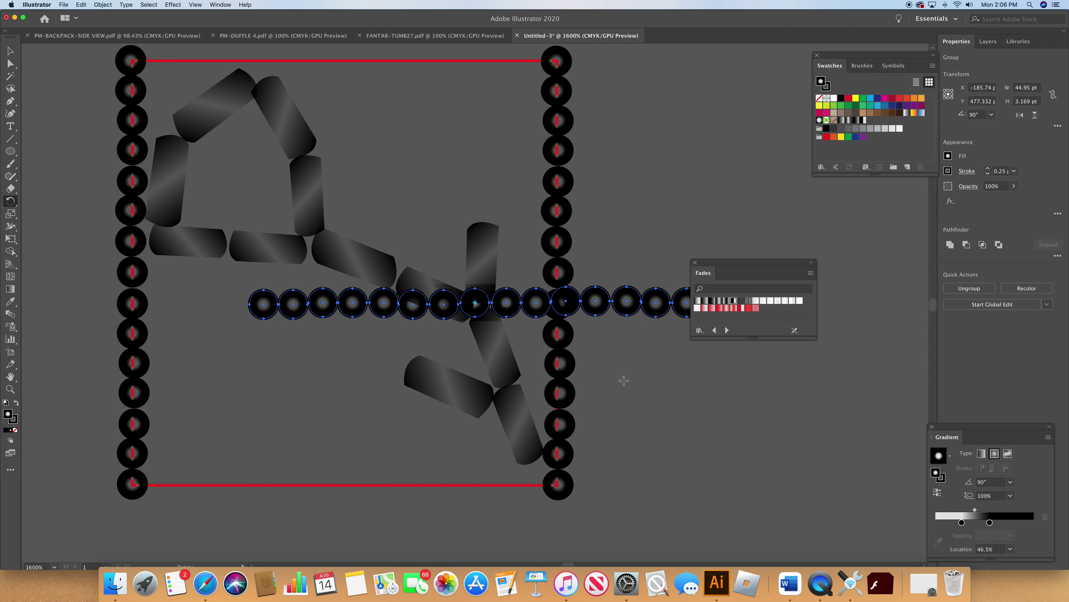
# - Place the horizontal bead row along the red frame's lower edge and delete its surplus beads at the lower right corner
pyautogui.click(10, 51)
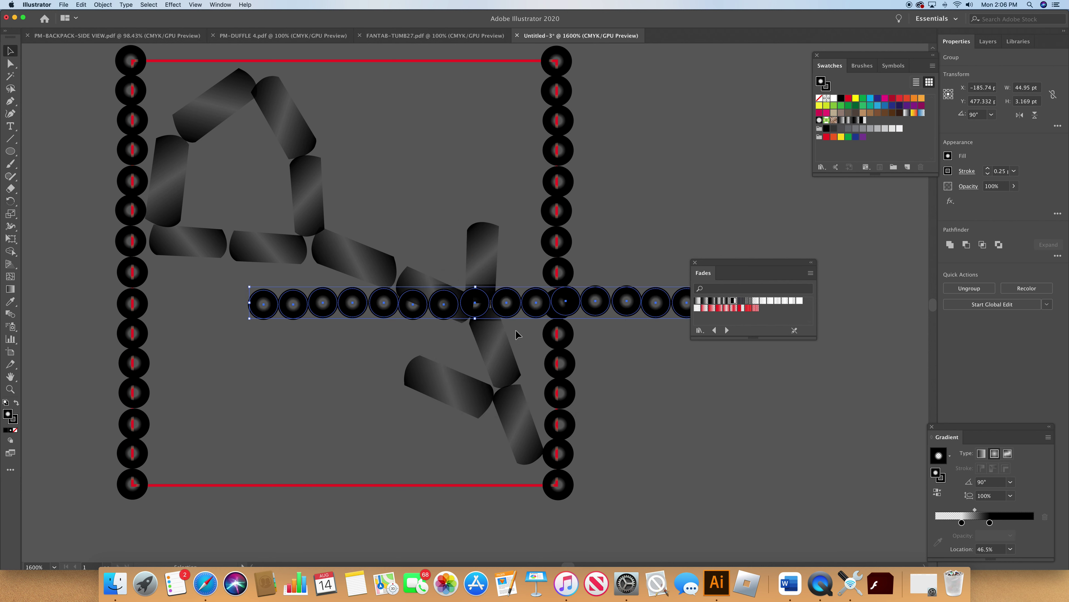
pyautogui.moveTo(529, 322); pyautogui.dragTo(434, 494)
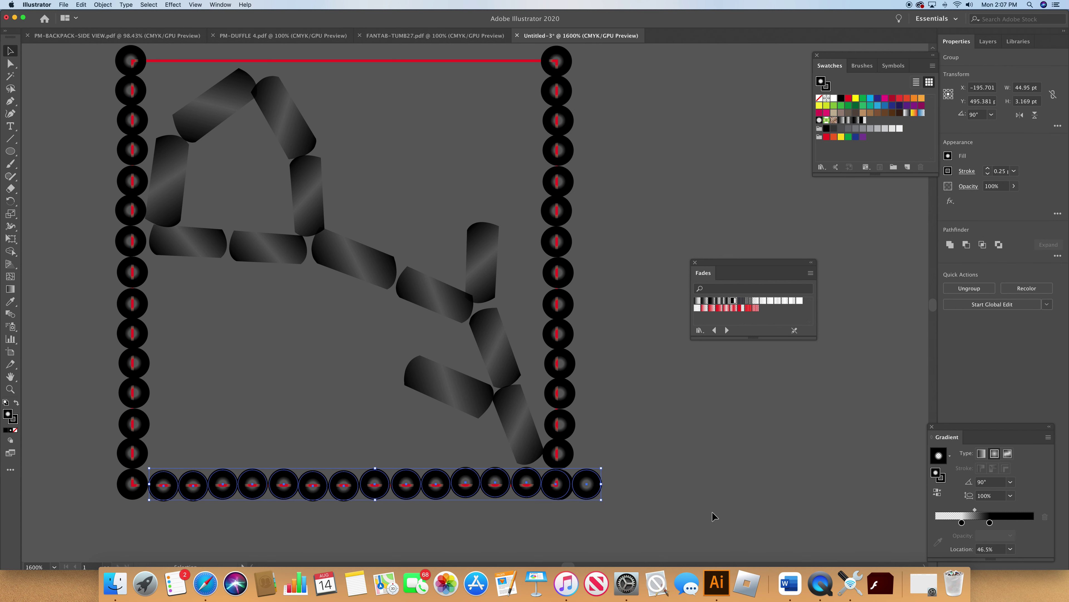
pyautogui.click(11, 64)
pyautogui.click(707, 445)
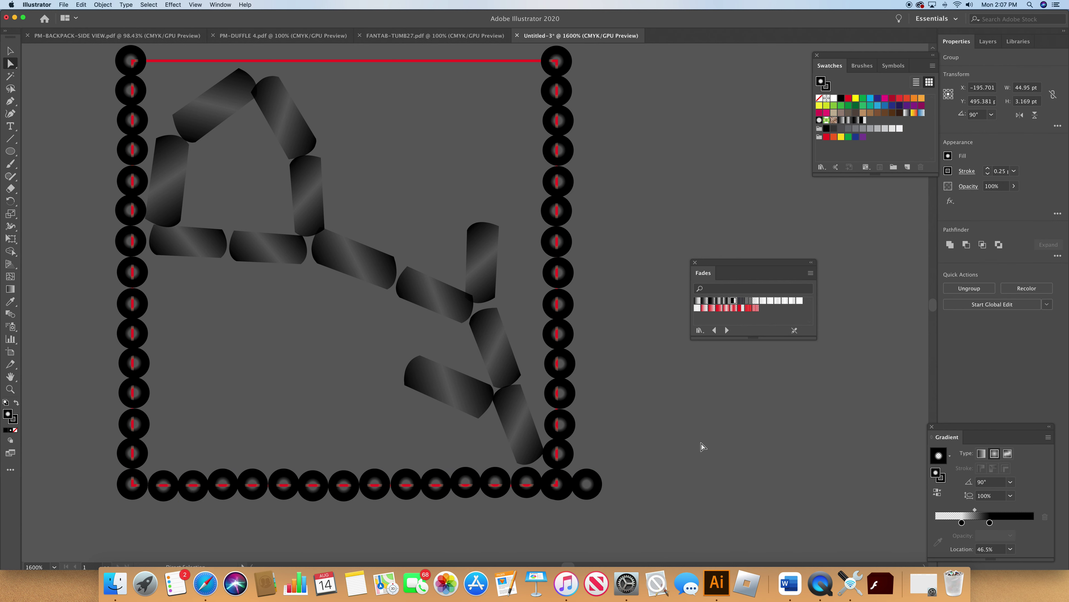
pyautogui.click(586, 484)
pyautogui.press('Delete')
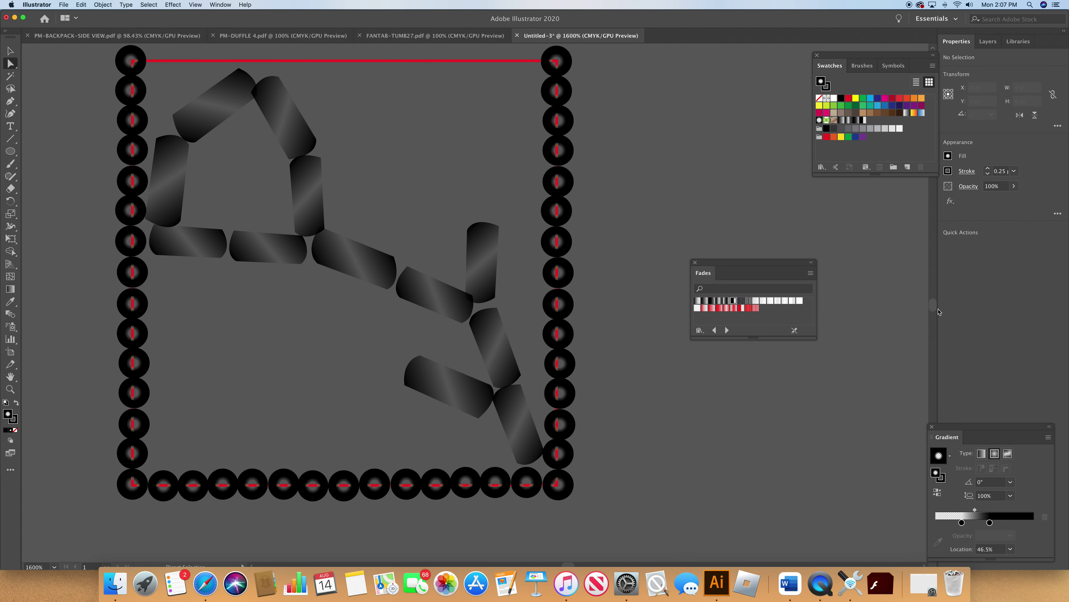
# - Copy the lower bead row and paste a duplicate near the red frame's upper edge
pyautogui.scroll(4, 933, 307)
pyautogui.scroll(-6, 930, 307)
pyautogui.click(10, 51)
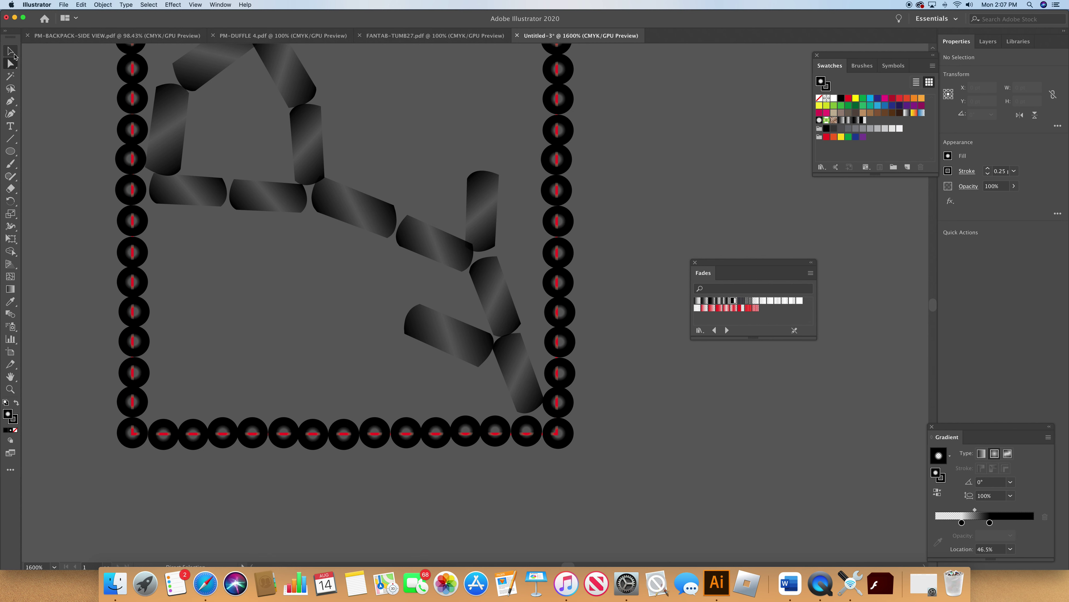
pyautogui.click(373, 438)
pyautogui.press('super+c')
pyautogui.press('super+v')
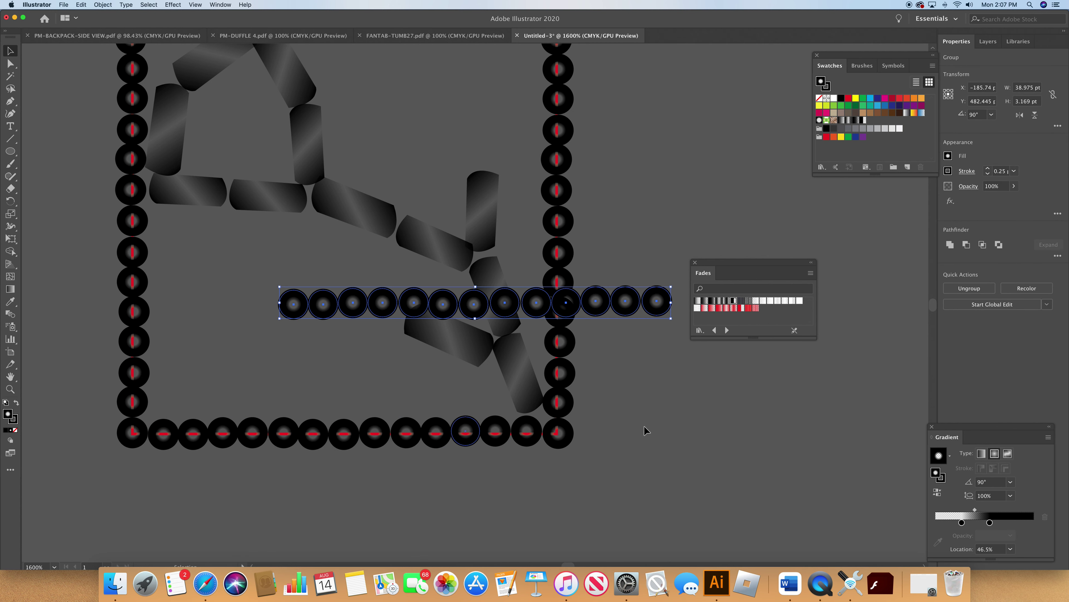
pyautogui.scroll(10, 933, 303)
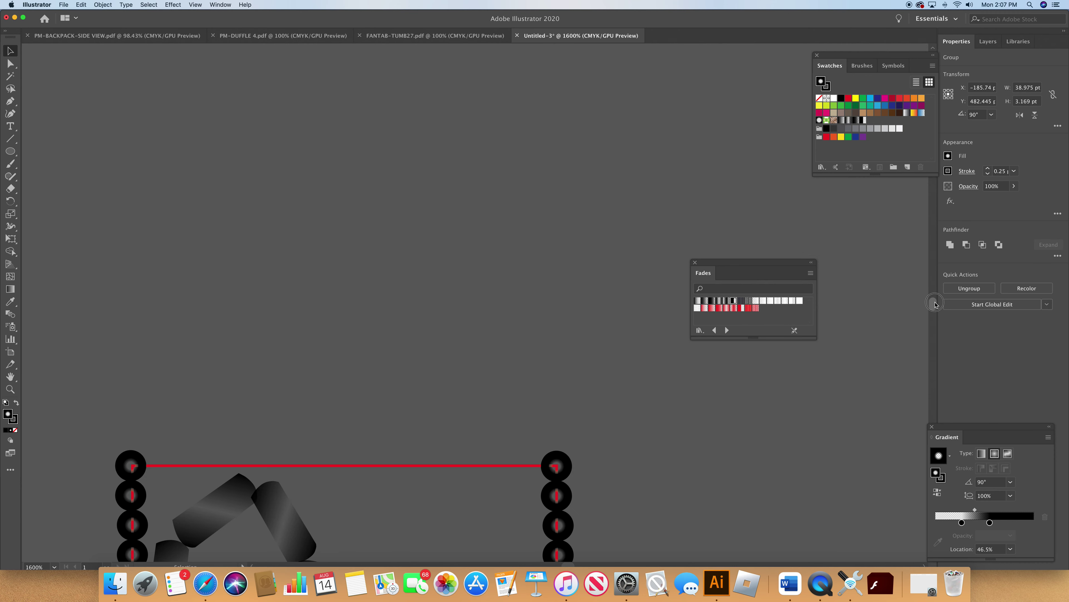
pyautogui.scroll(-5, 935, 303)
pyautogui.press('super+v')
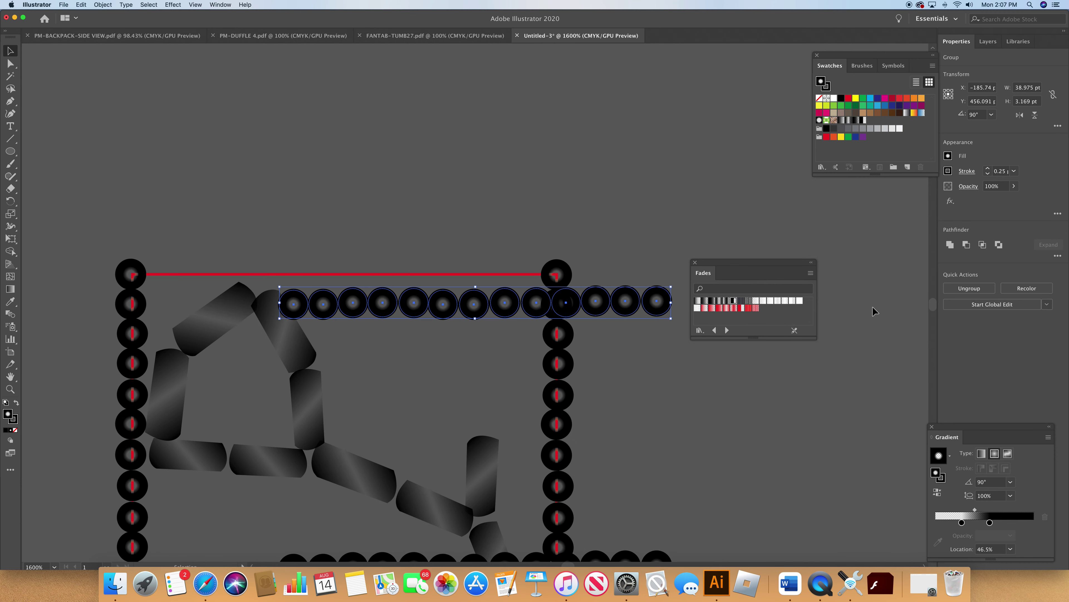
# - Move the duplicated bead row onto the red frame's upper edge, centred on the line and fitted between the two corner beads
pyautogui.moveTo(497, 305); pyautogui.dragTo(370, 272)
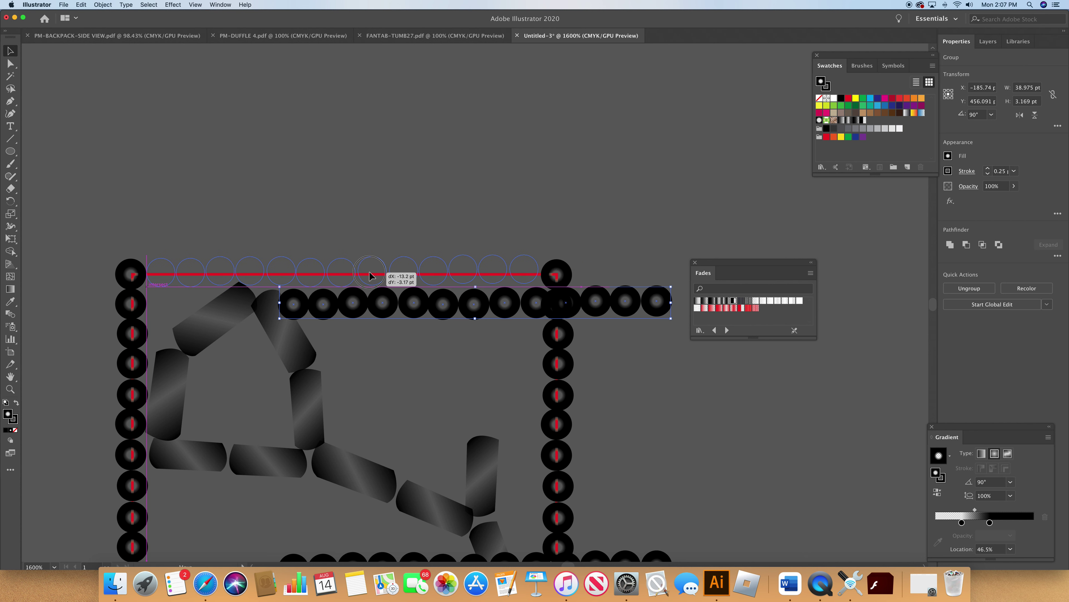
pyautogui.moveTo(369, 274); pyautogui.dragTo(369, 274)
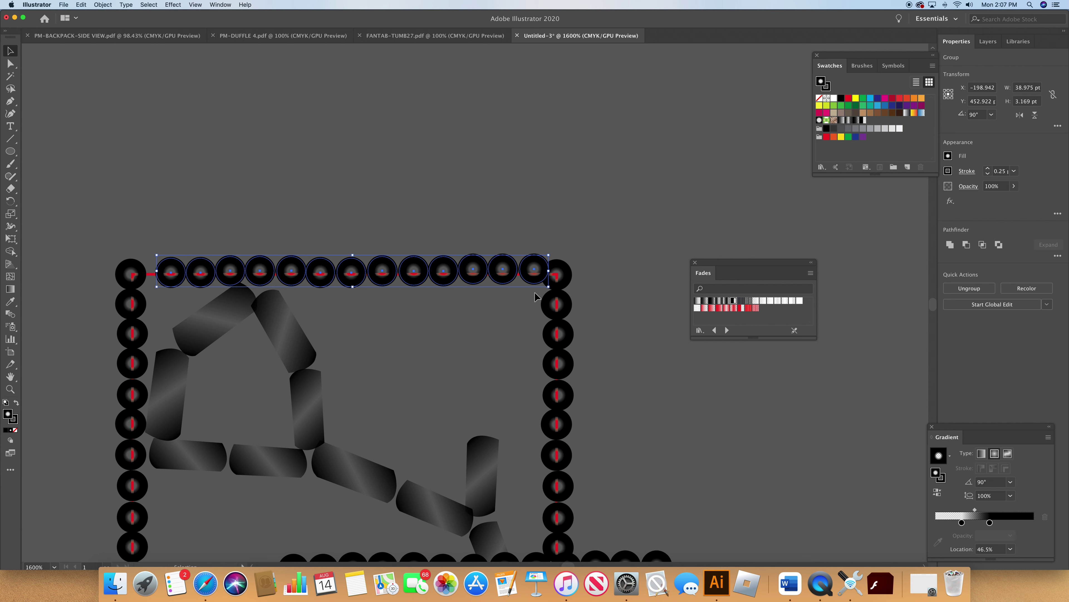
pyautogui.press('Right')
pyautogui.moveTo(484, 274); pyautogui.dragTo(476, 274)
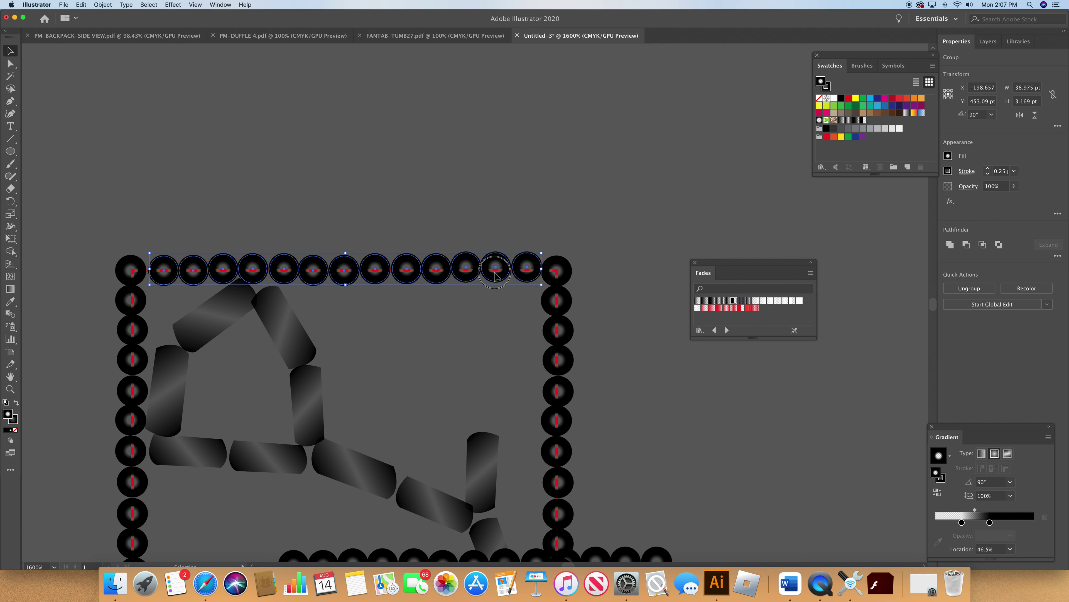
pyautogui.moveTo(496, 276); pyautogui.dragTo(496, 278)
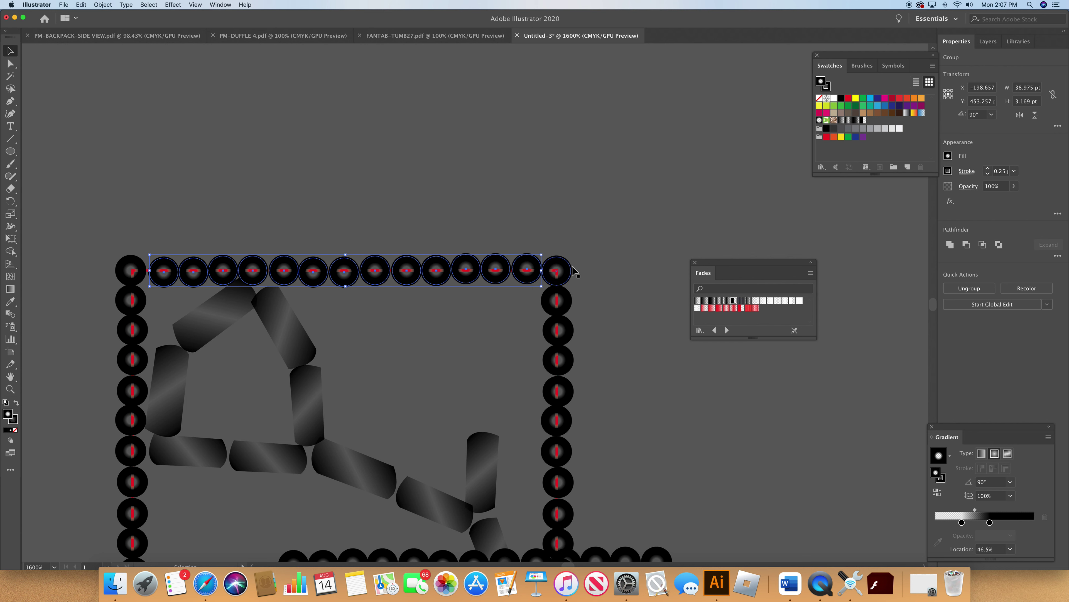
pyautogui.click(596, 262)
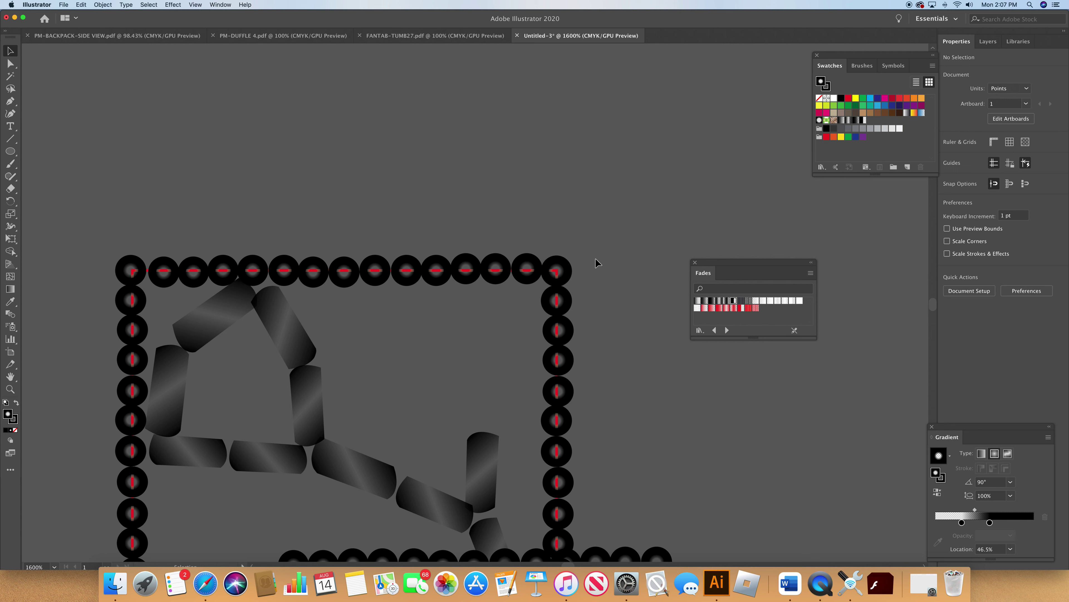
# - Delete the extra bead row that crosses the lower part of the bugle-bead motif
pyautogui.click(231, 321)
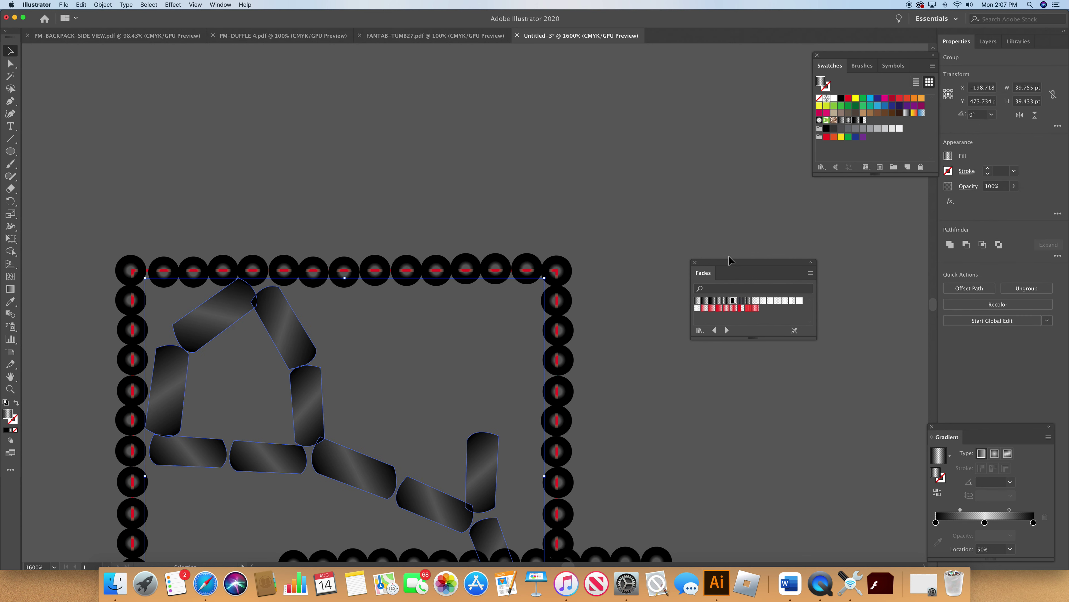
pyautogui.scroll(2, 938, 310)
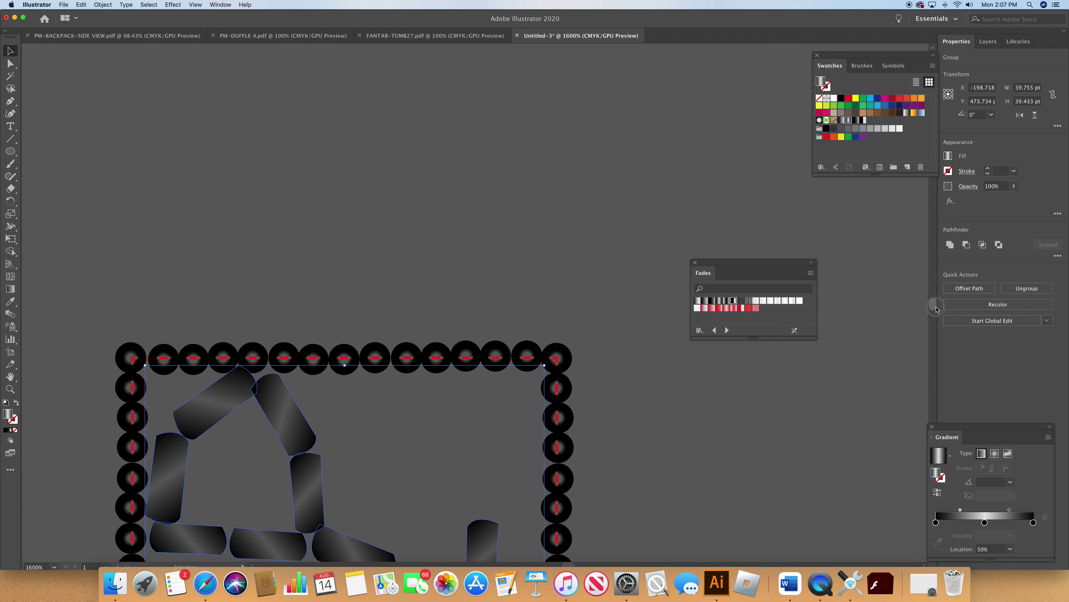
pyautogui.scroll(-8, 937, 310)
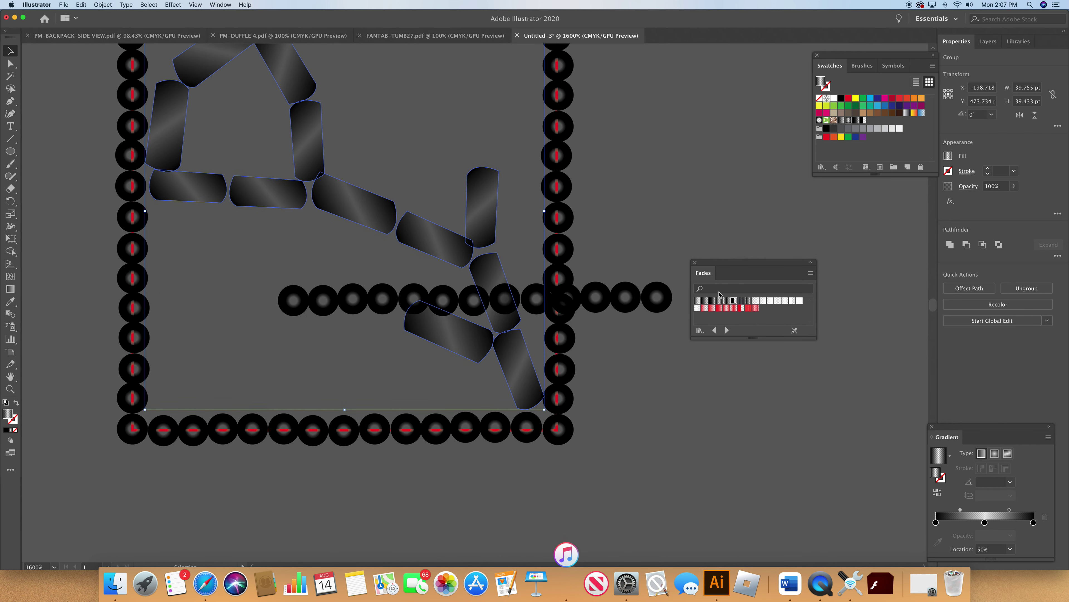
pyautogui.click(657, 298)
pyautogui.press('Delete')
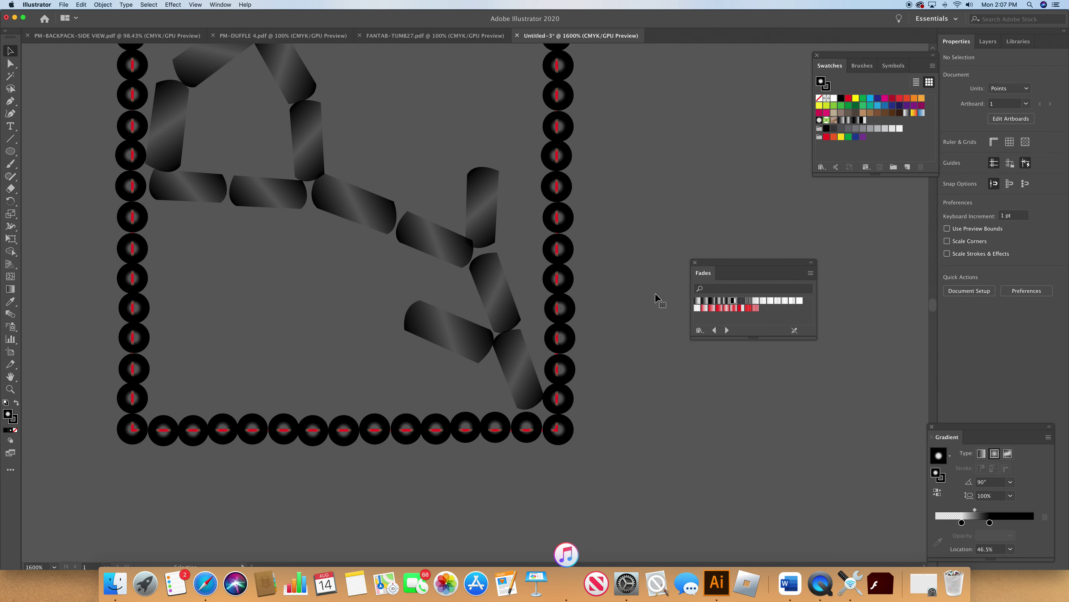
# - Try gradient angles of 60° and 45° on the whole bugle-bead motif, and settle on 90°
pyautogui.click(444, 242)
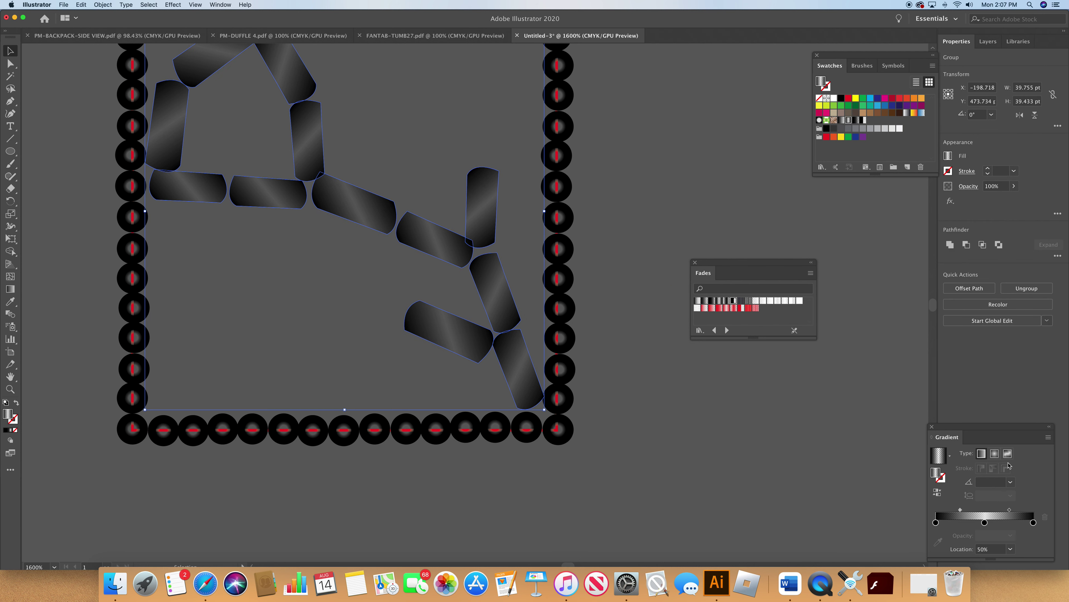
pyautogui.click(1009, 482)
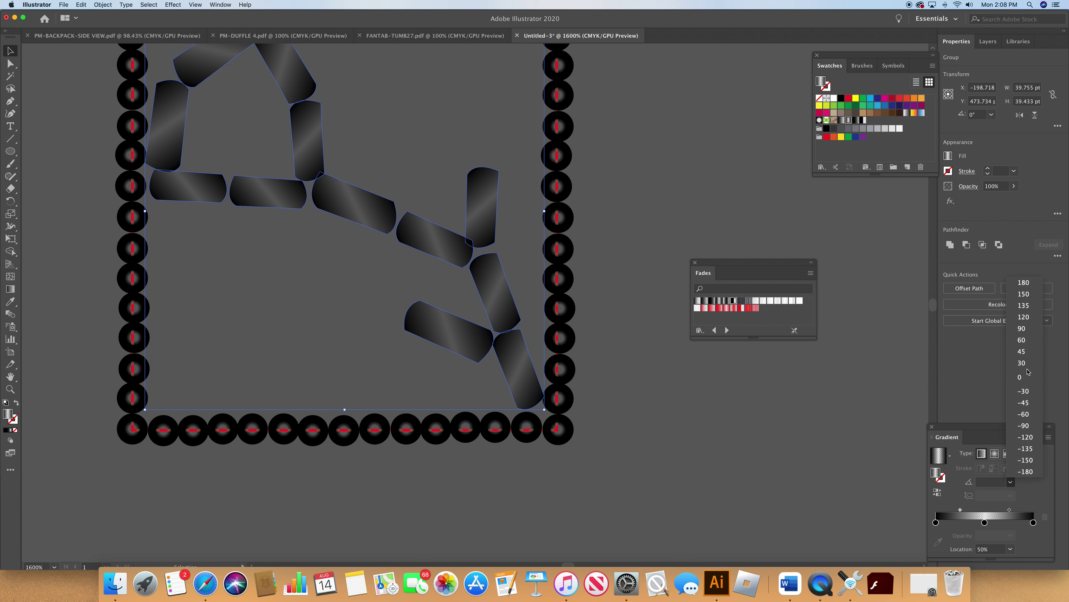
pyautogui.click(1023, 340)
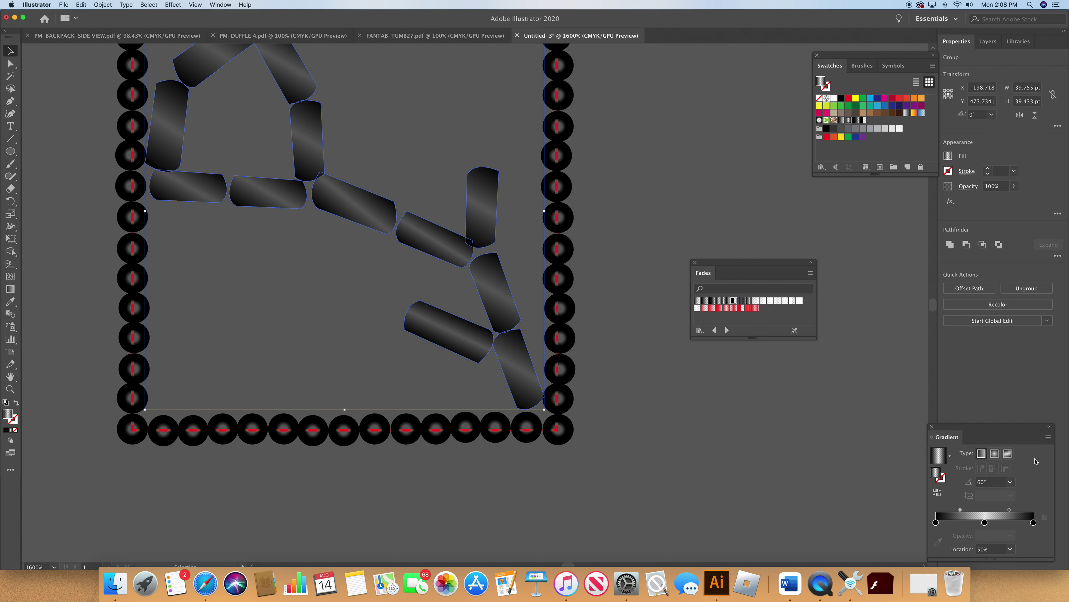
pyautogui.click(1014, 485)
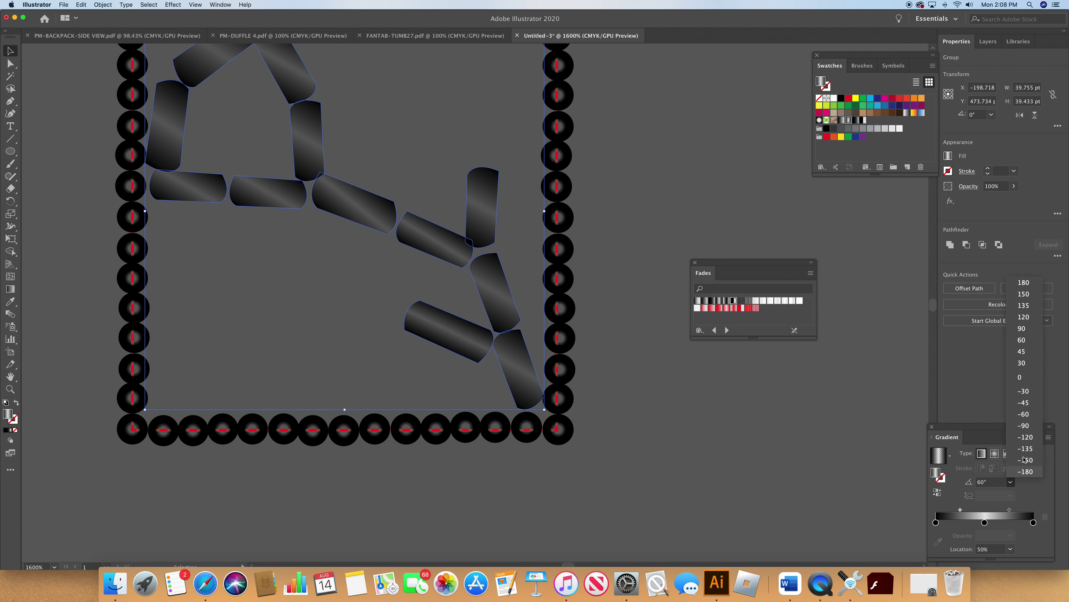
pyautogui.click(1032, 356)
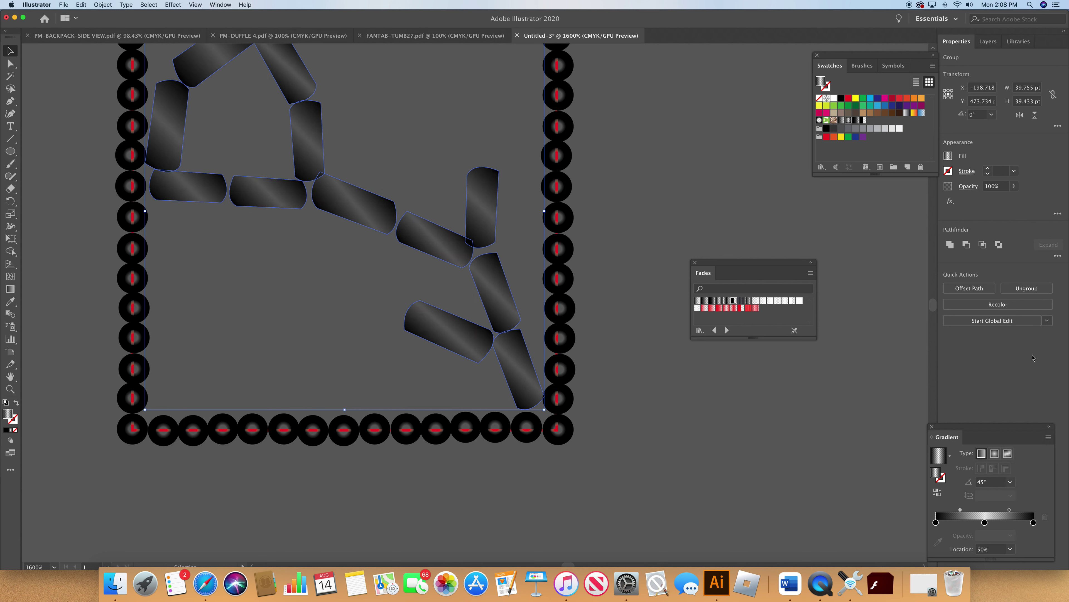
pyautogui.click(1013, 483)
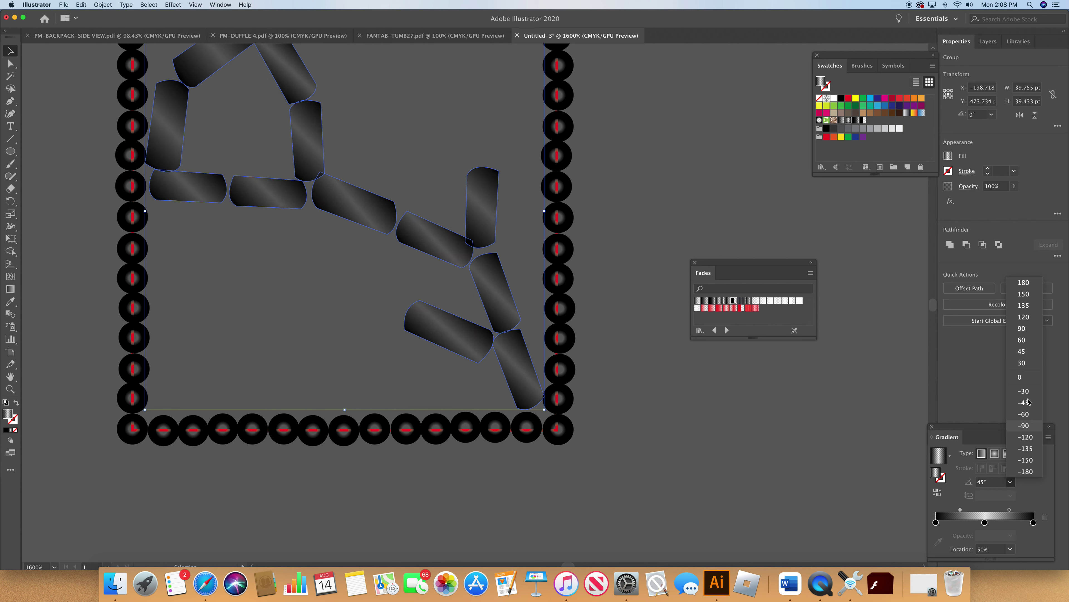
pyautogui.click(1030, 329)
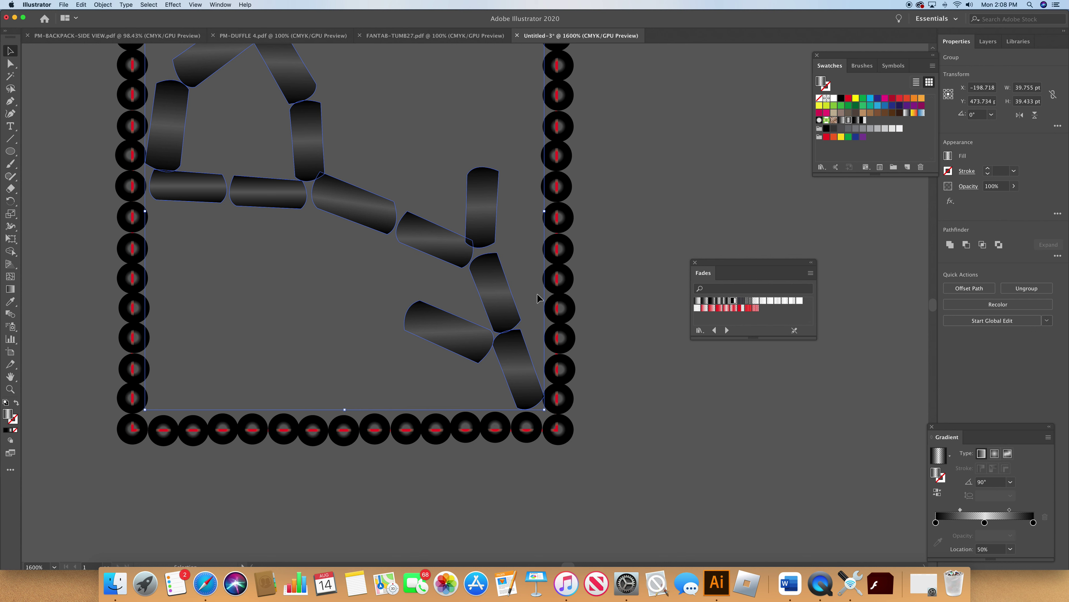
pyautogui.click(616, 291)
# - Select the six steep bugle beads within the motif, try a gradient angle of 120° on them, and settle on 30°
pyautogui.click(10, 64)
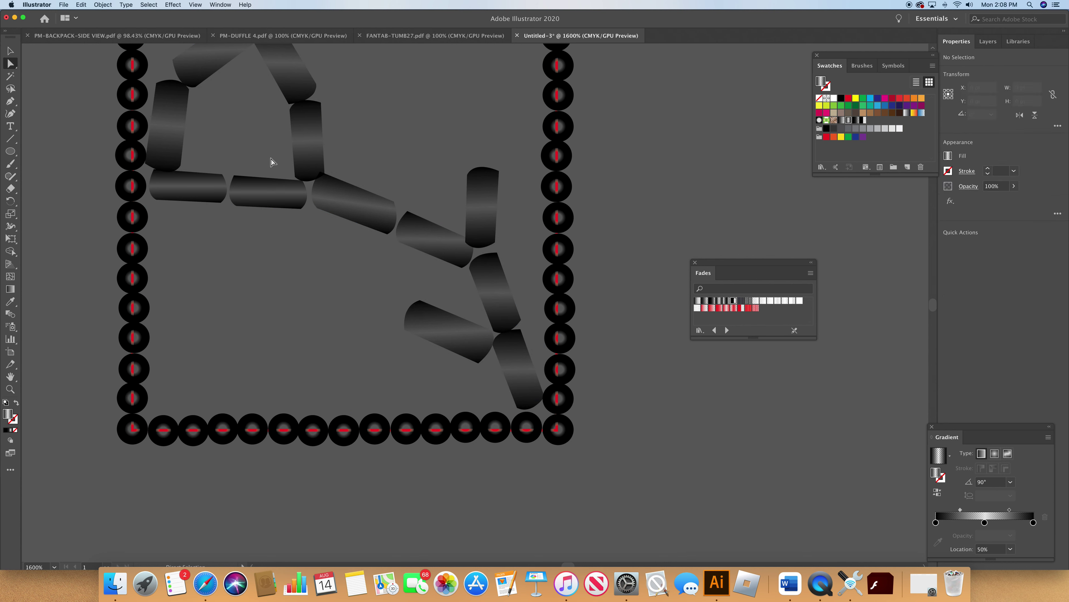
pyautogui.click(170, 144)
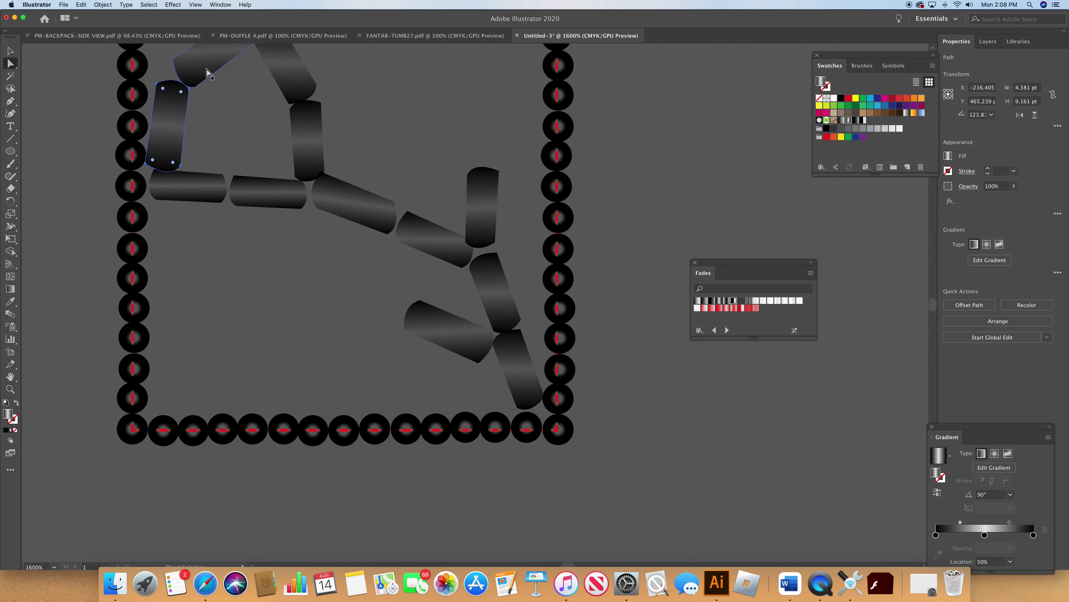
pyautogui.keyDown('shift'); pyautogui.click(288, 83); pyautogui.keyUp('shift')
pyautogui.keyDown('shift'); pyautogui.click(312, 120); pyautogui.keyUp('shift')
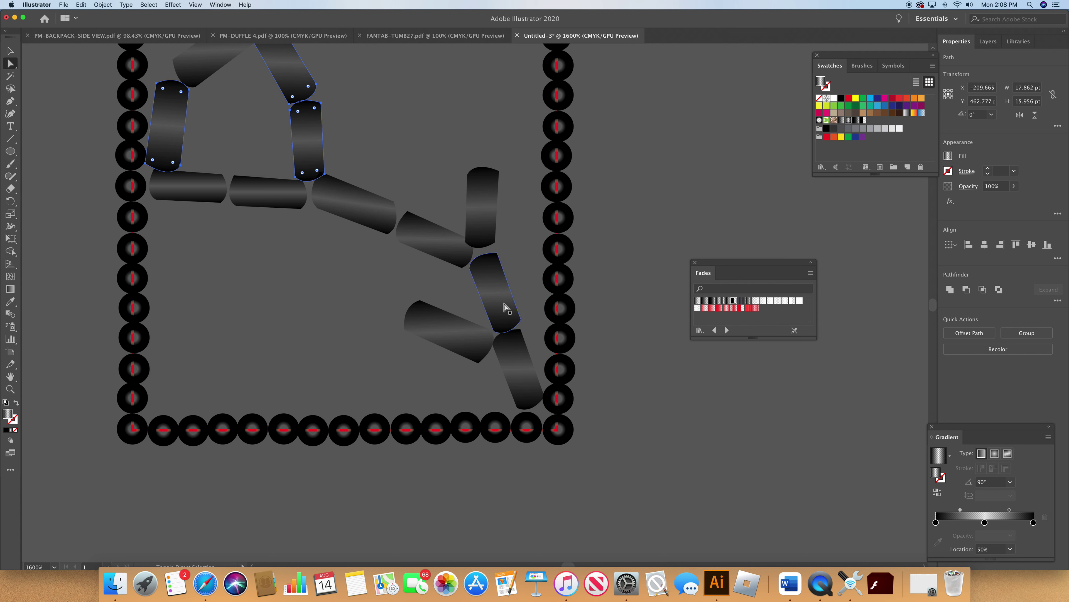
pyautogui.keyDown('shift'); pyautogui.click(493, 228); pyautogui.keyUp('shift')
pyautogui.click(1011, 483)
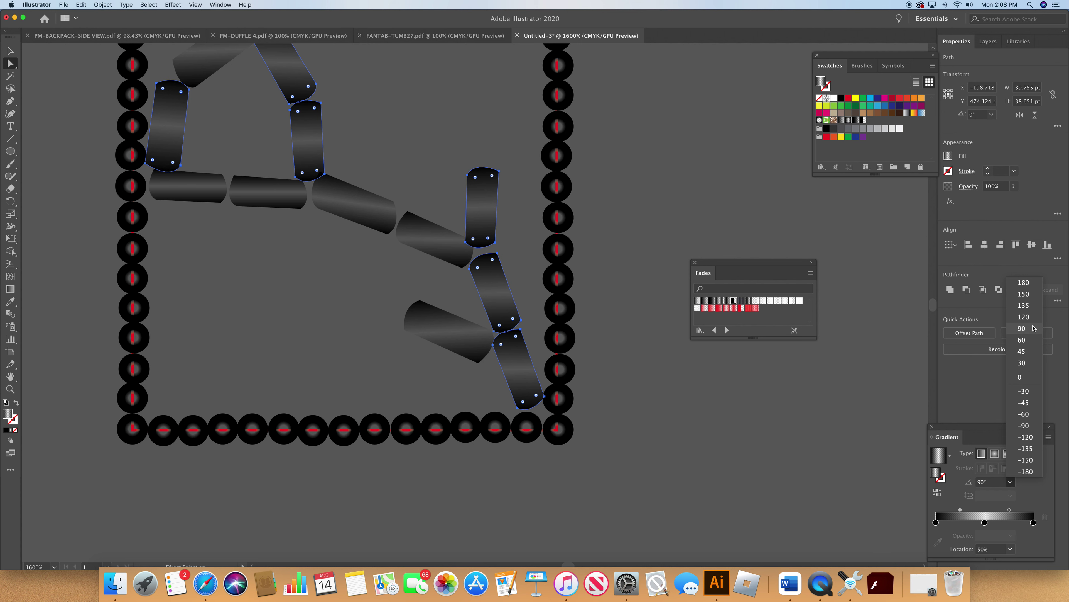
pyautogui.click(1032, 317)
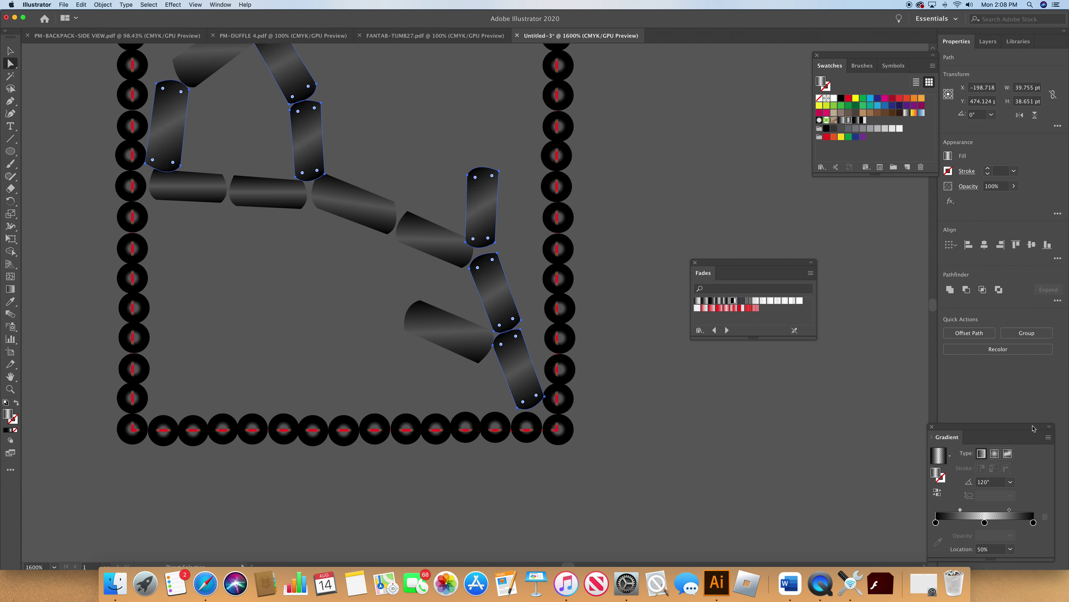
pyautogui.click(1011, 483)
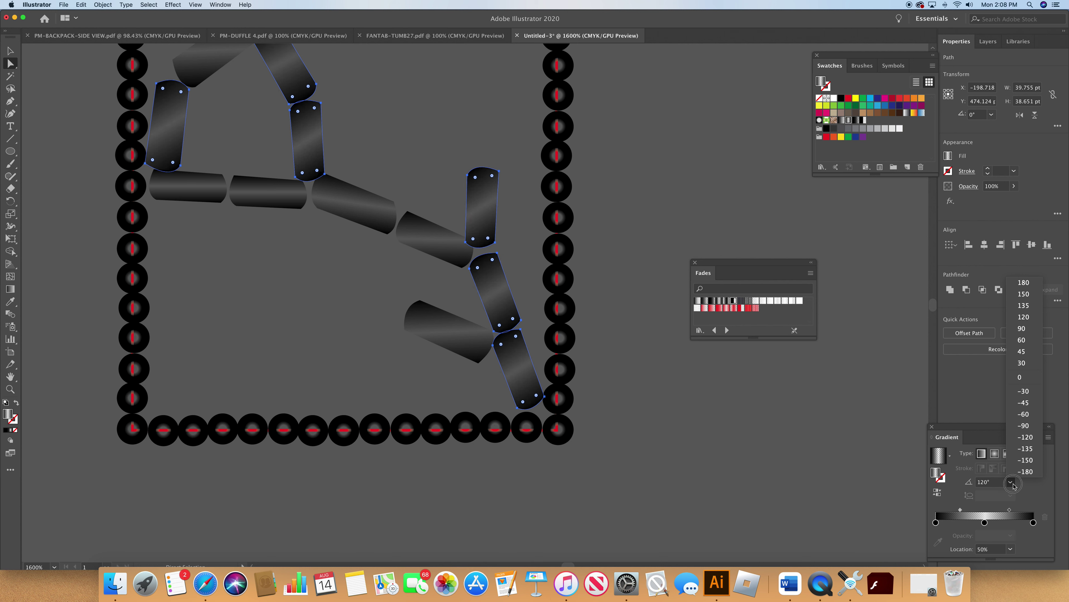
pyautogui.click(1028, 363)
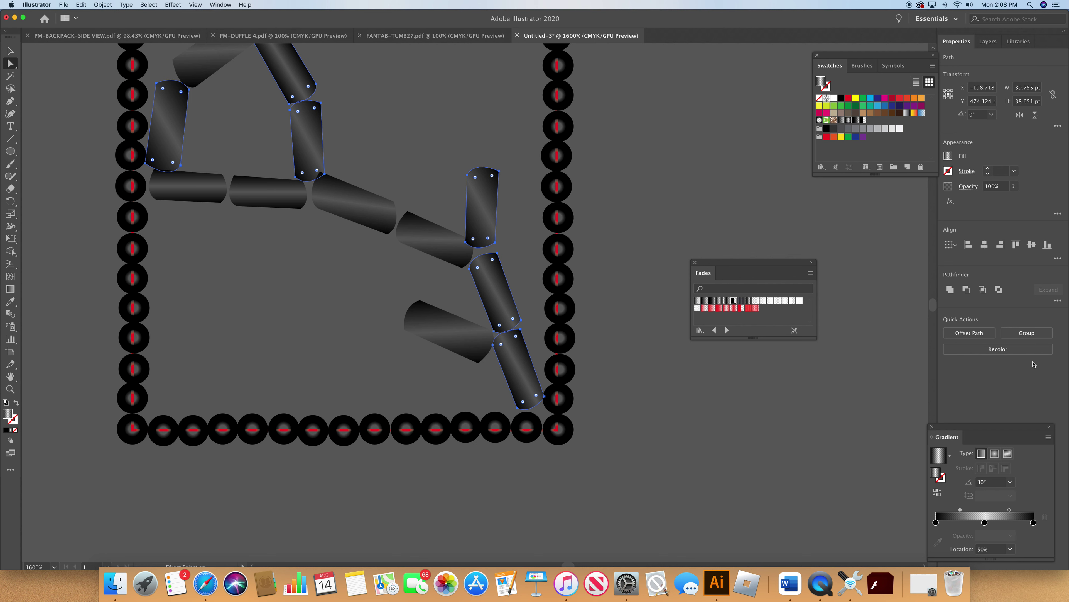
pyautogui.click(819, 387)
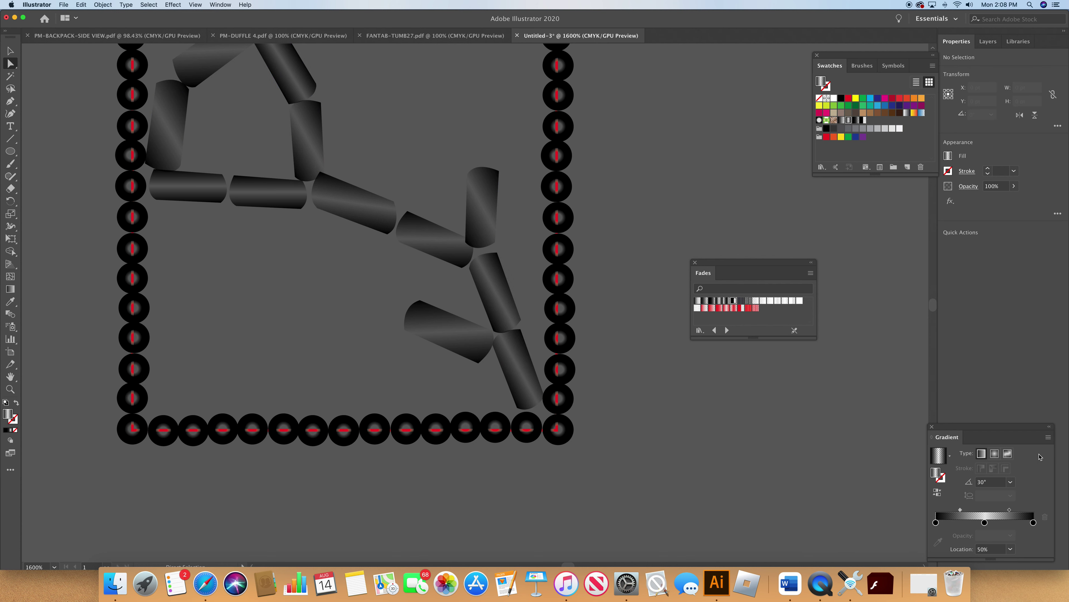
# - Select the three bugle beads sloping down to the right, try gradient angles of 45° and 30° on them, and settle on 60°
pyautogui.click(468, 344)
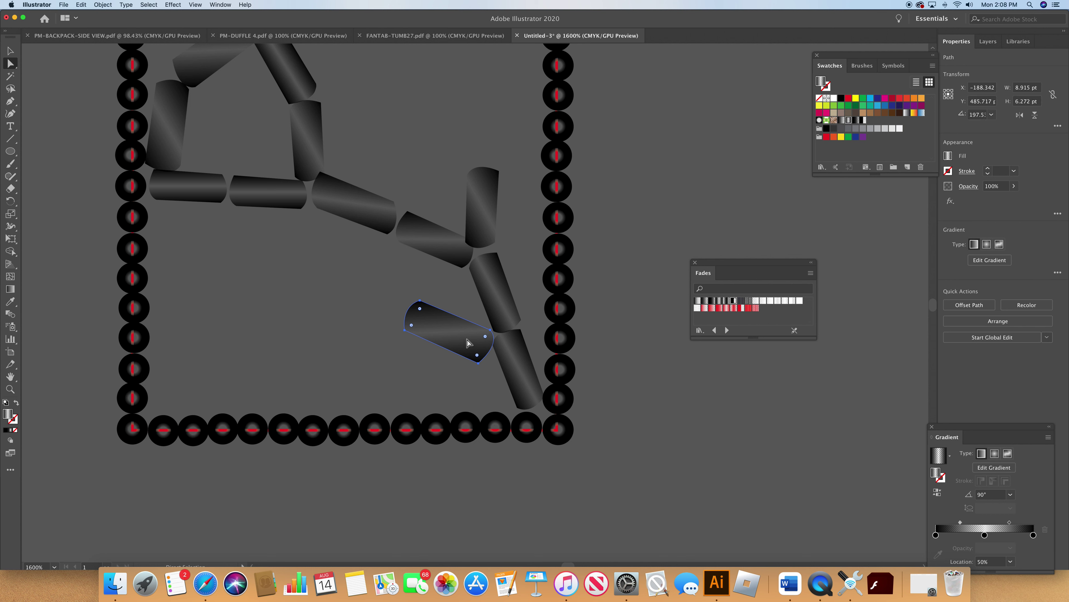
pyautogui.keyDown('shift'); pyautogui.click(449, 251); pyautogui.keyUp('shift')
pyautogui.keyDown('shift'); pyautogui.click(367, 198); pyautogui.keyUp('shift')
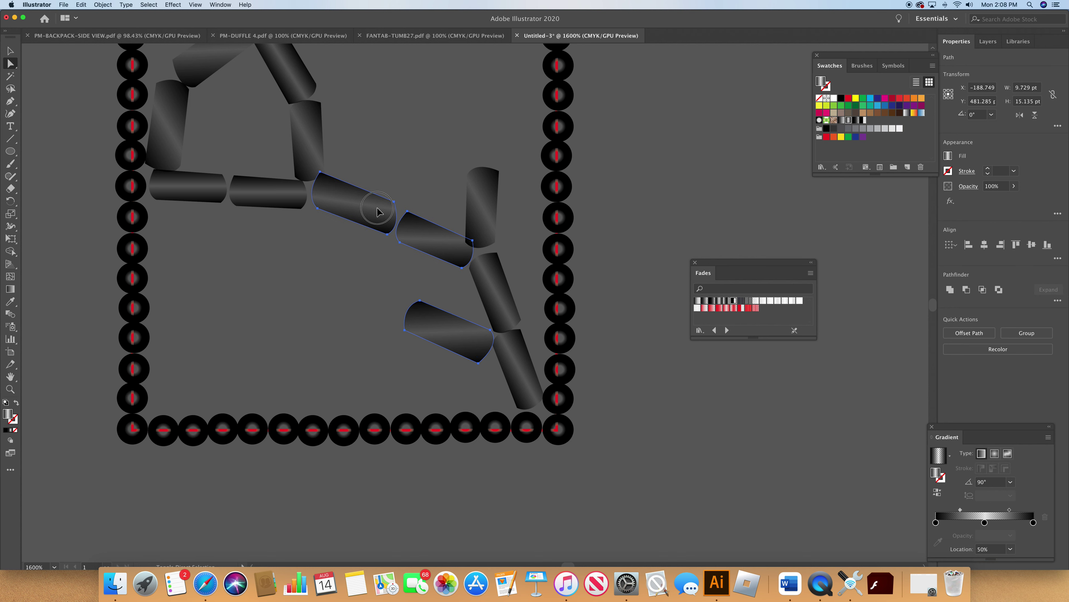
pyautogui.click(1011, 483)
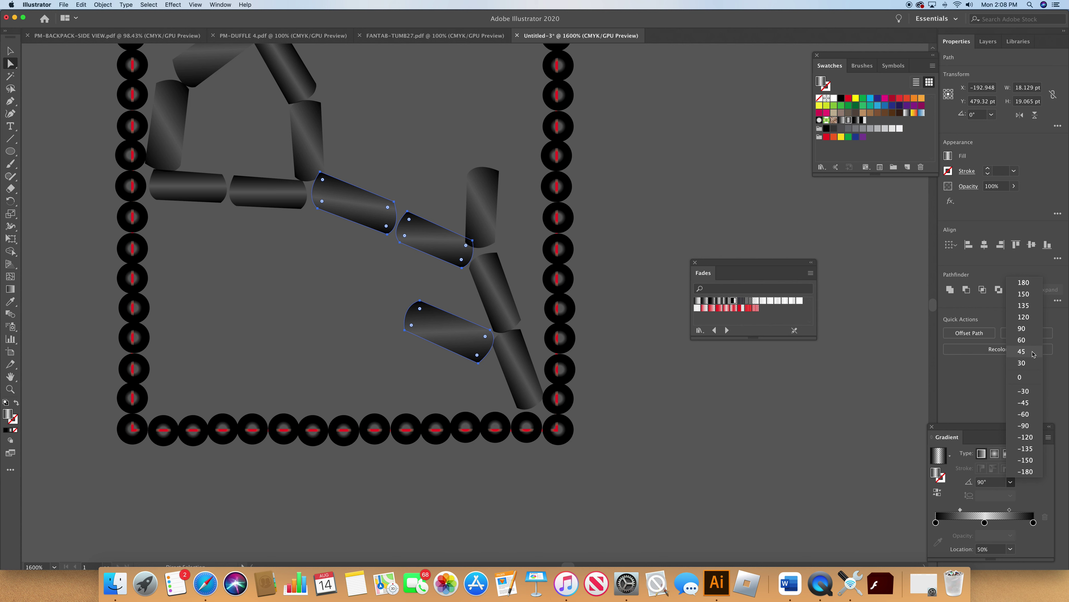
pyautogui.click(1022, 352)
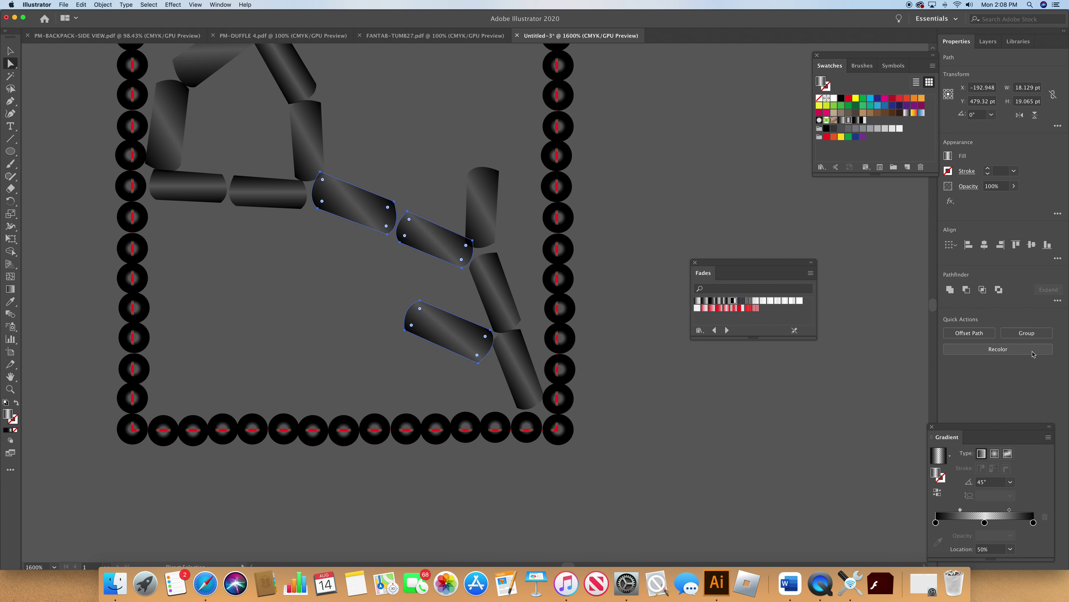
pyautogui.click(1010, 482)
pyautogui.click(1034, 366)
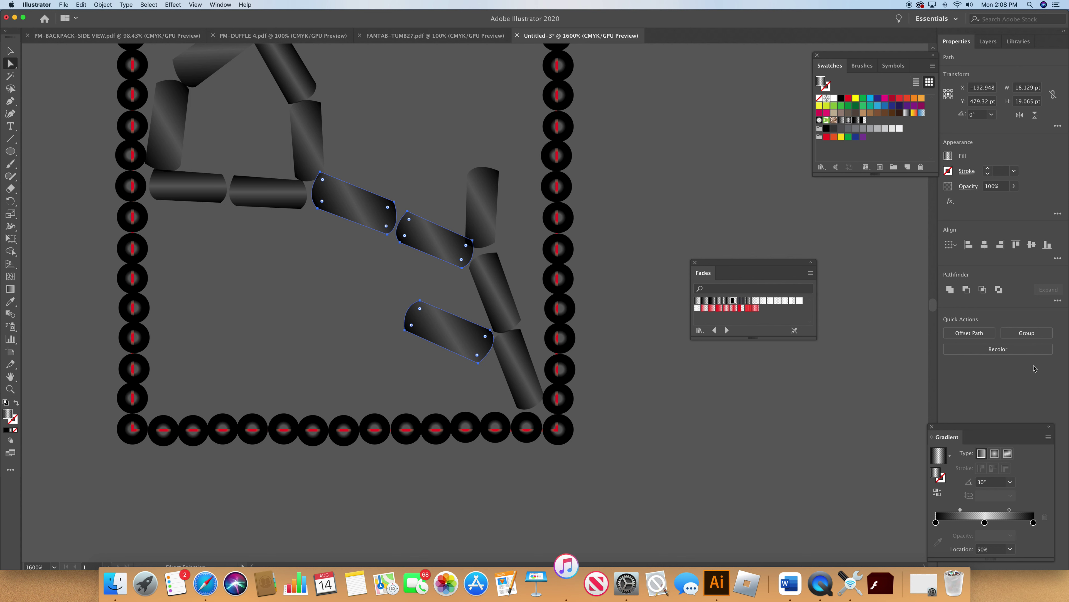
pyautogui.click(1011, 482)
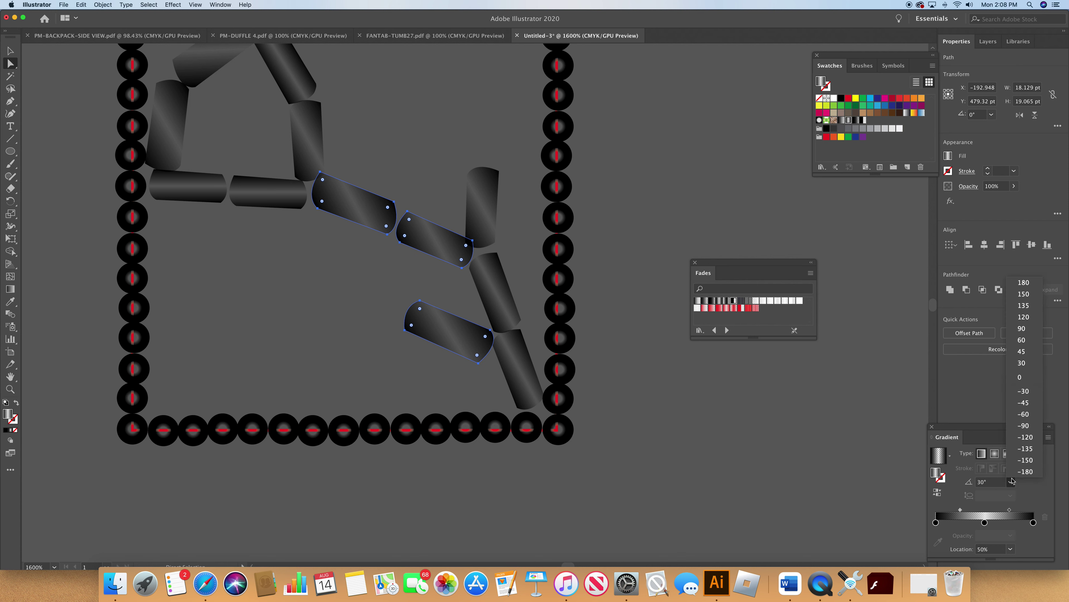
pyautogui.click(1034, 340)
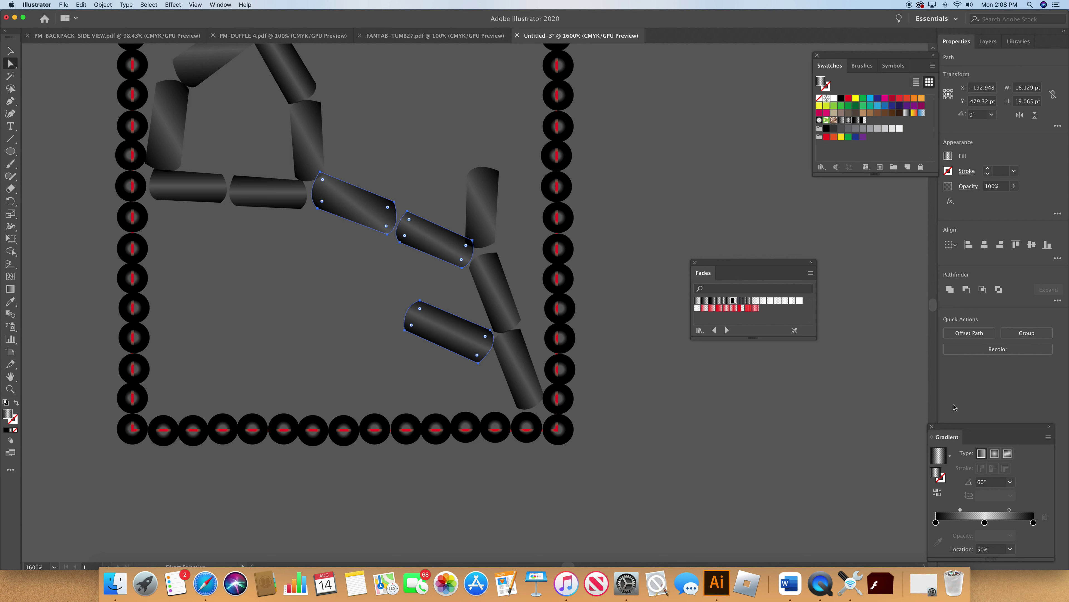
pyautogui.moveTo(935, 306); pyautogui.dragTo(934, 309)
# - Try gradient angles of 60° and 150° on the leftmost upright bugle bead of the loop, and settle on 180°
pyautogui.scroll(-3, 934, 307)
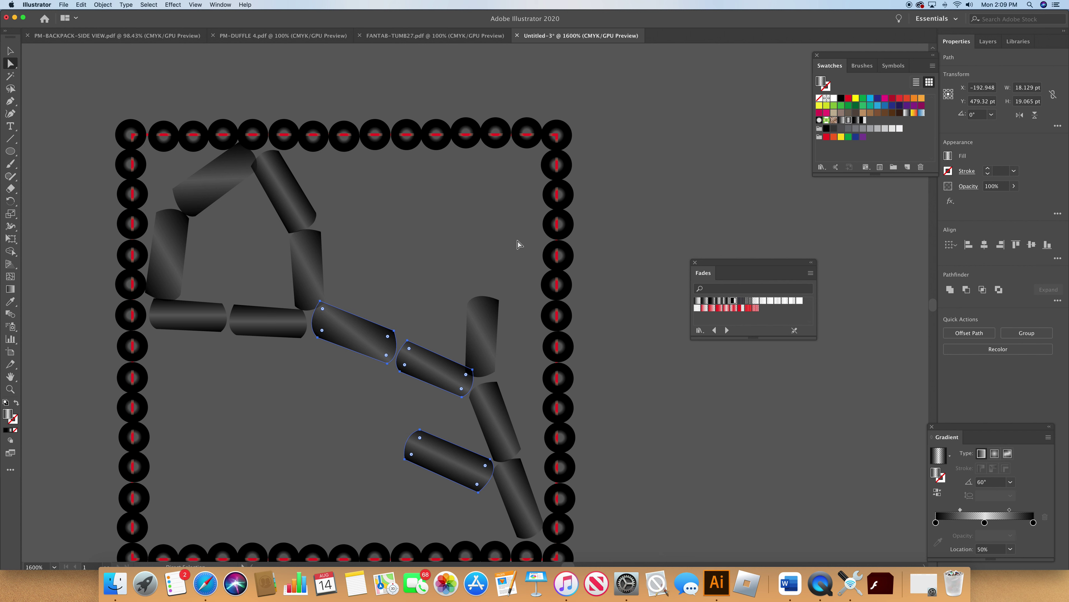
pyautogui.click(179, 259)
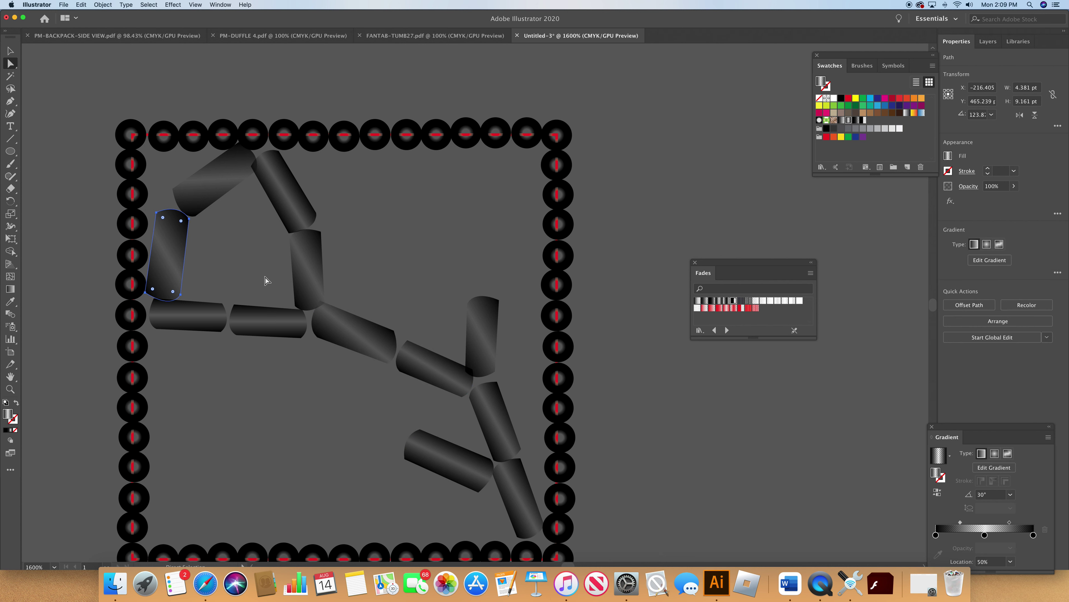
pyautogui.click(1011, 494)
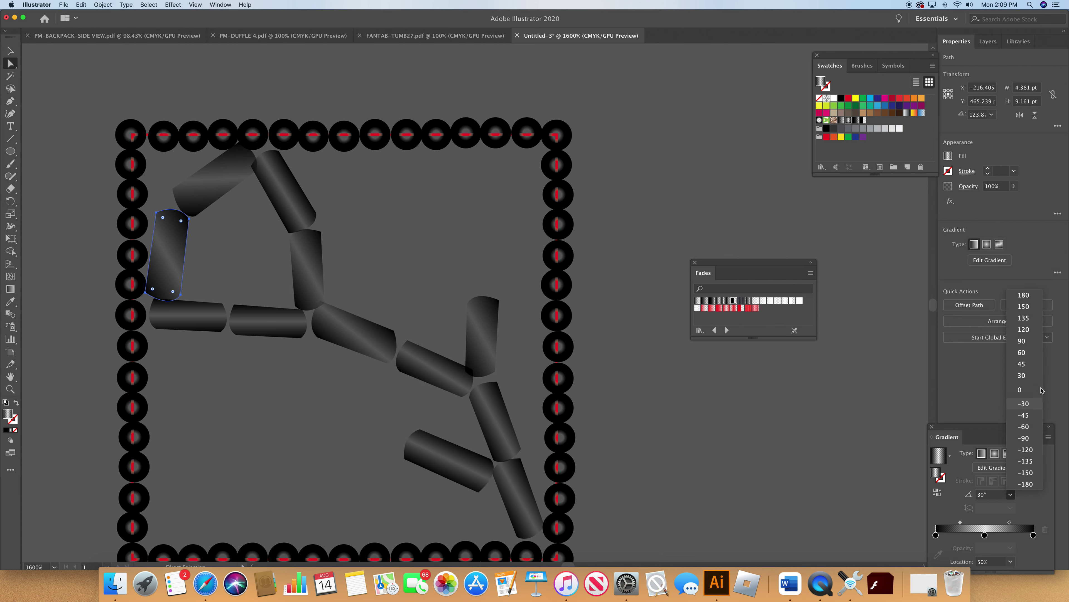
pyautogui.click(1037, 361)
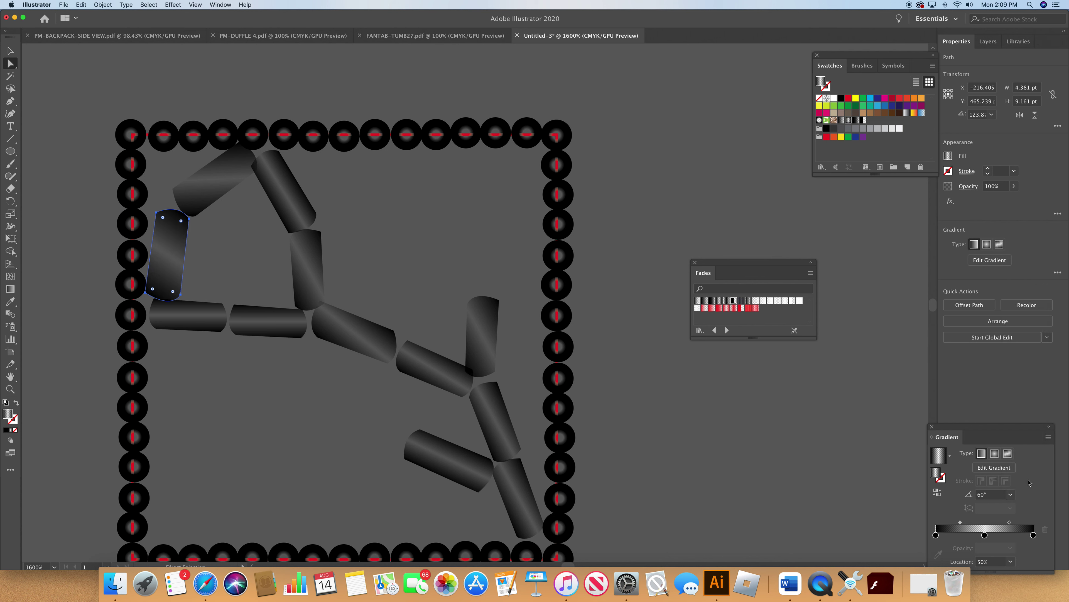
pyautogui.click(1011, 495)
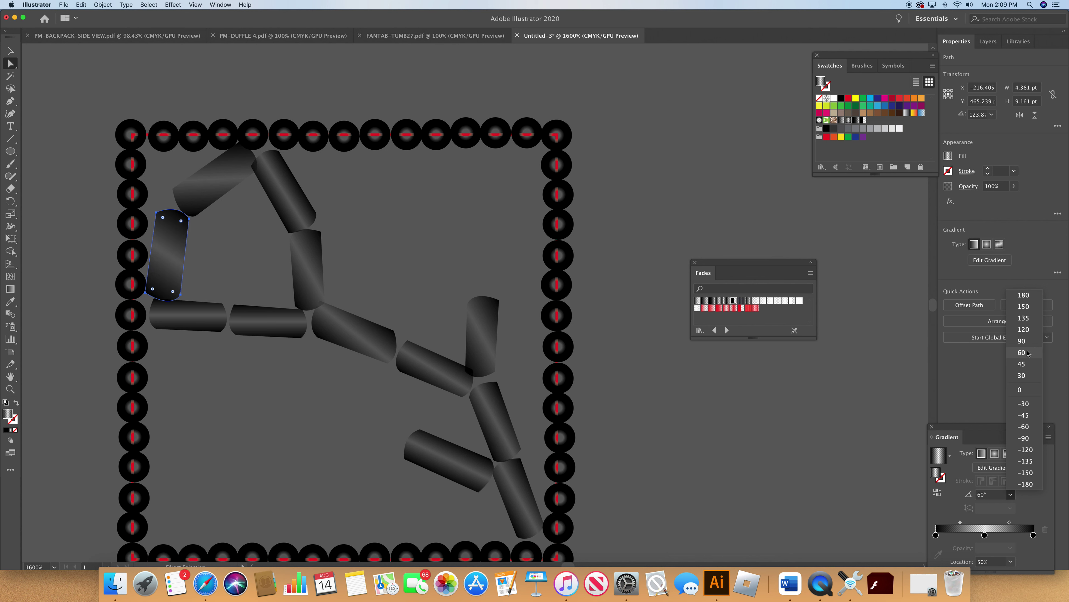
pyautogui.click(1025, 306)
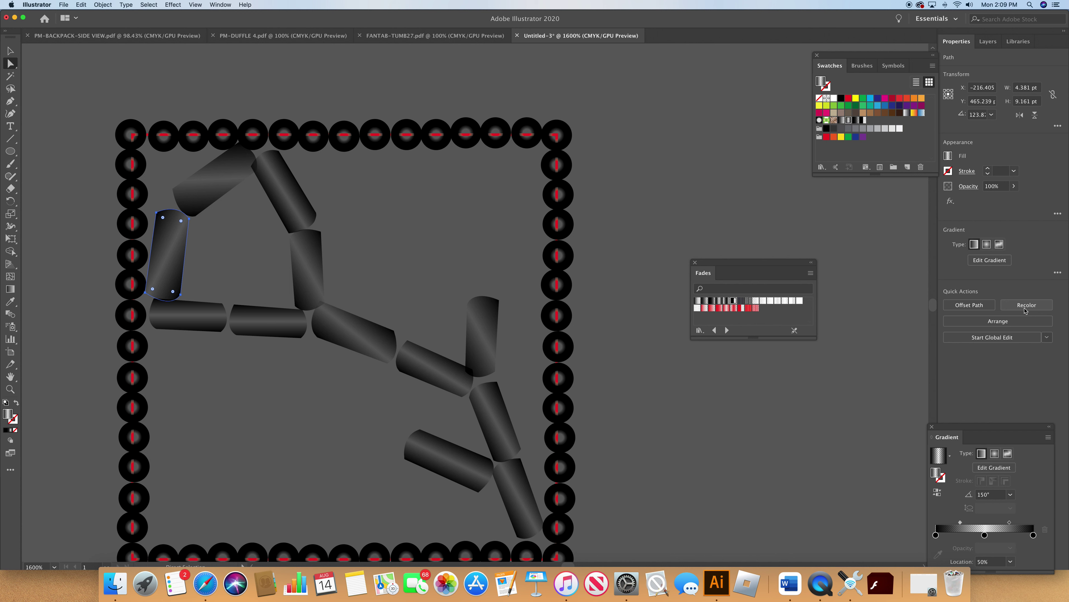
pyautogui.click(1012, 495)
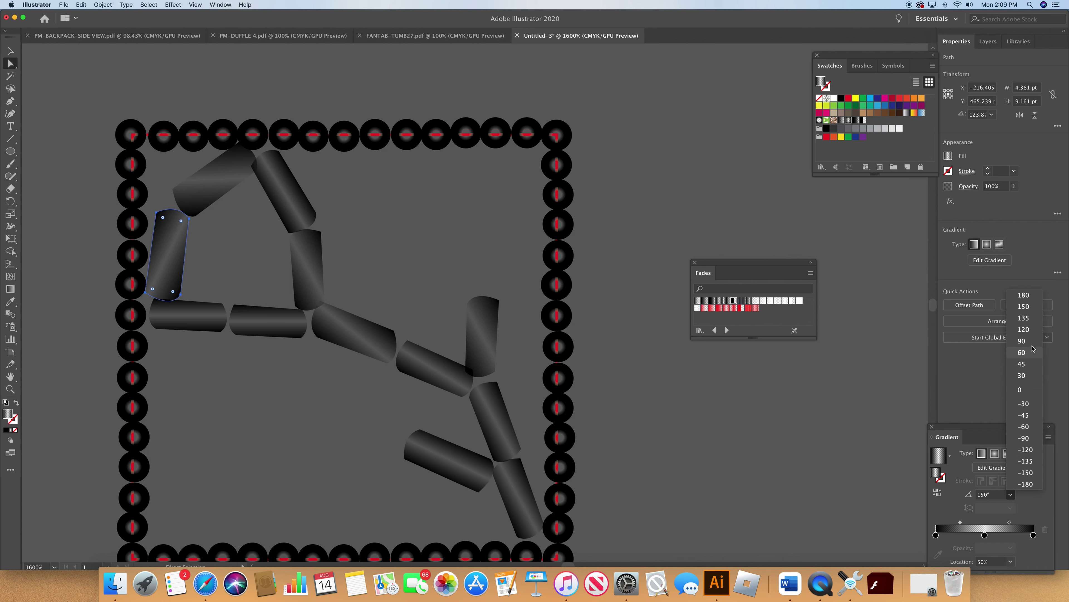
pyautogui.click(1026, 296)
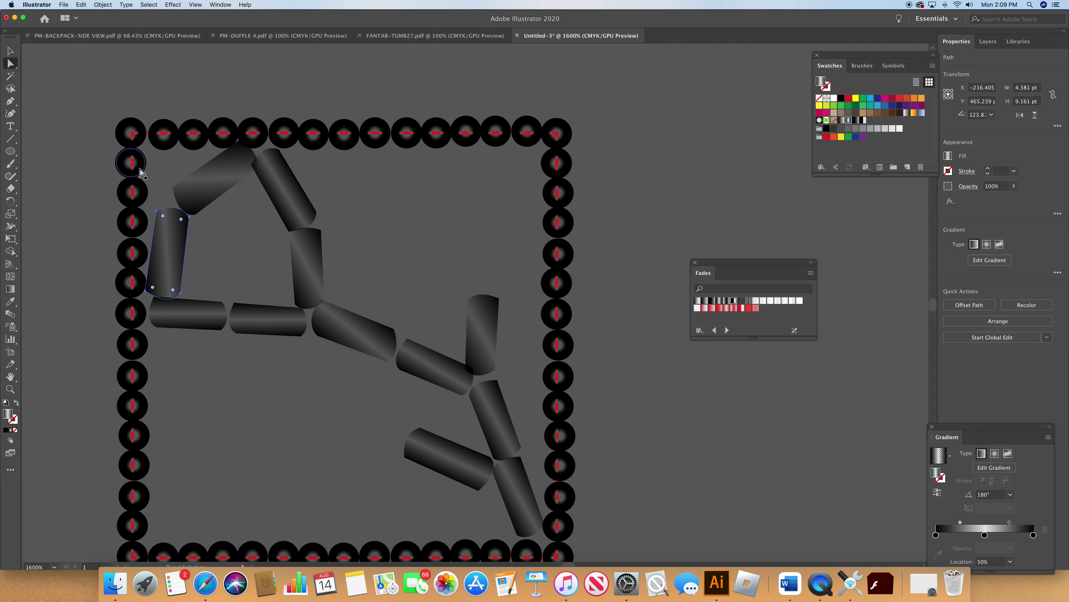
pyautogui.scroll(1, 143, 189)
pyautogui.click(152, 176)
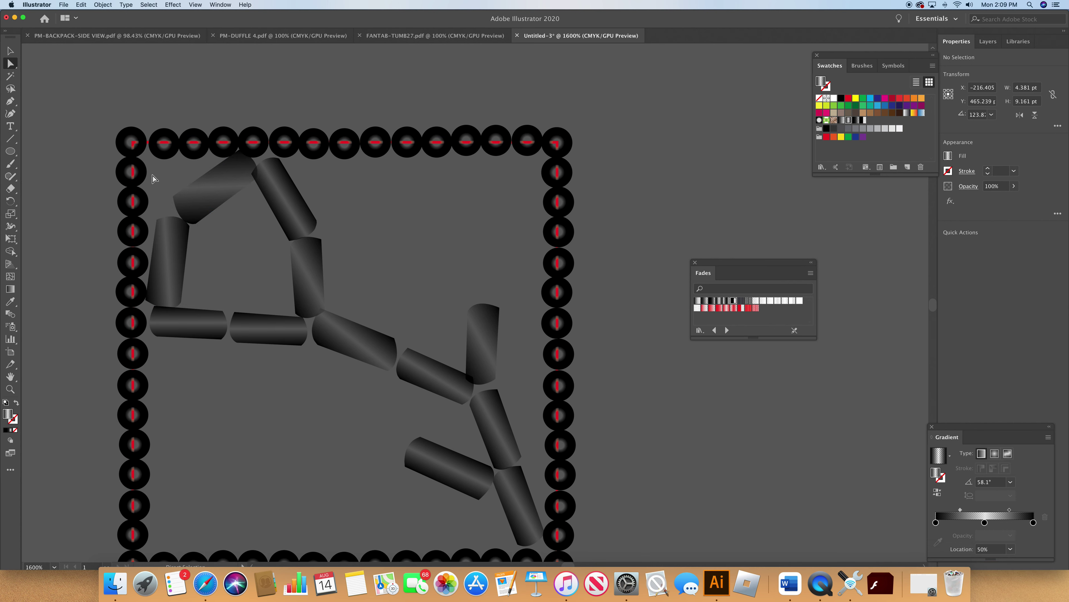
# - Copy the border's upper-left corner bead and place a duplicate inside the bugle-bead loop, just under its peak
pyautogui.click(139, 156)
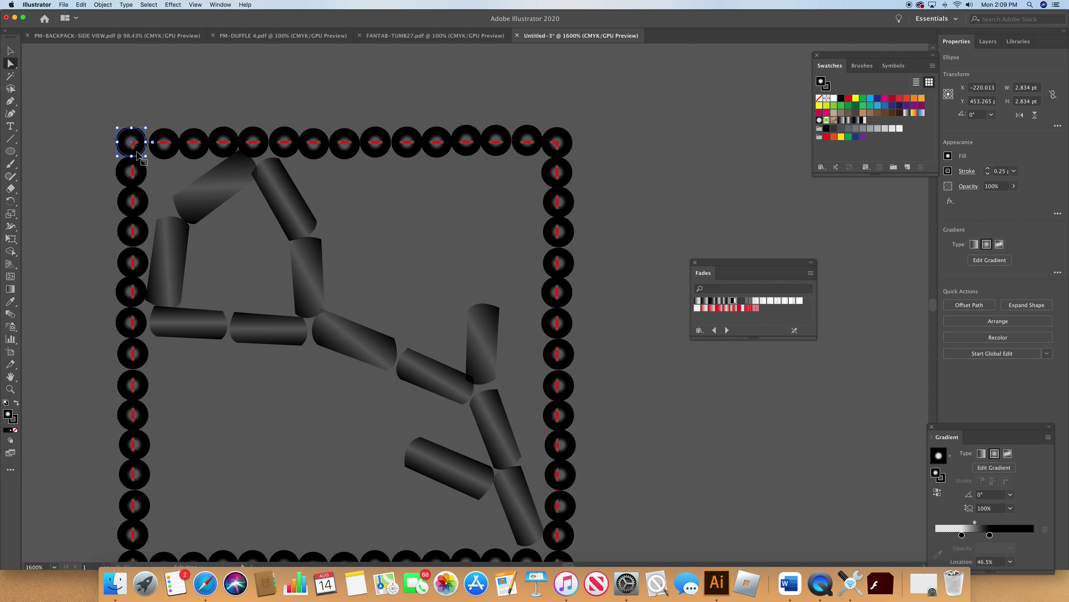
pyautogui.press('super+v')
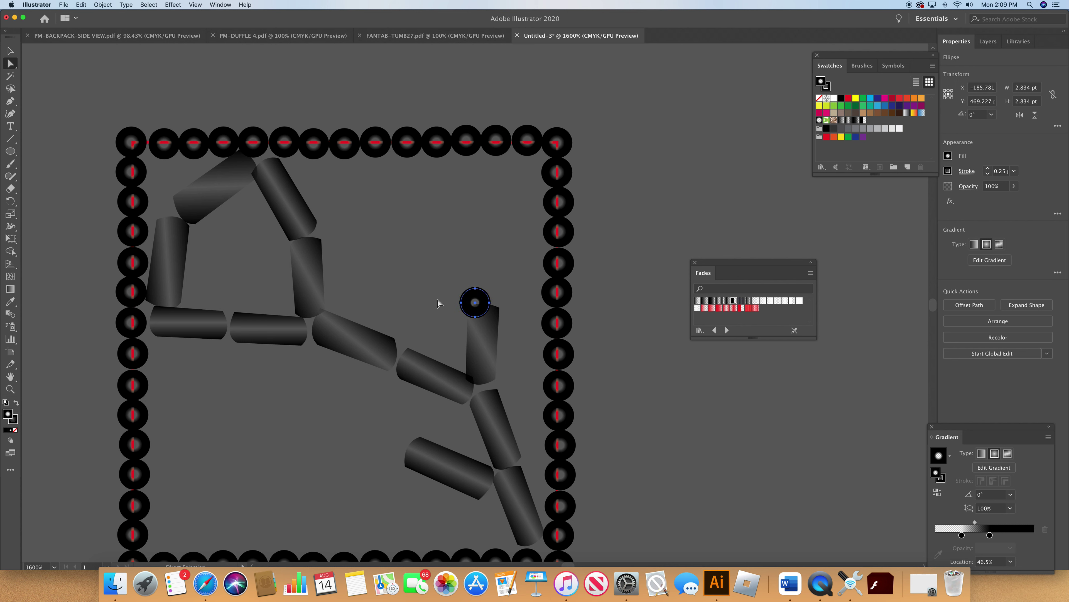
pyautogui.moveTo(473, 309); pyautogui.dragTo(249, 209)
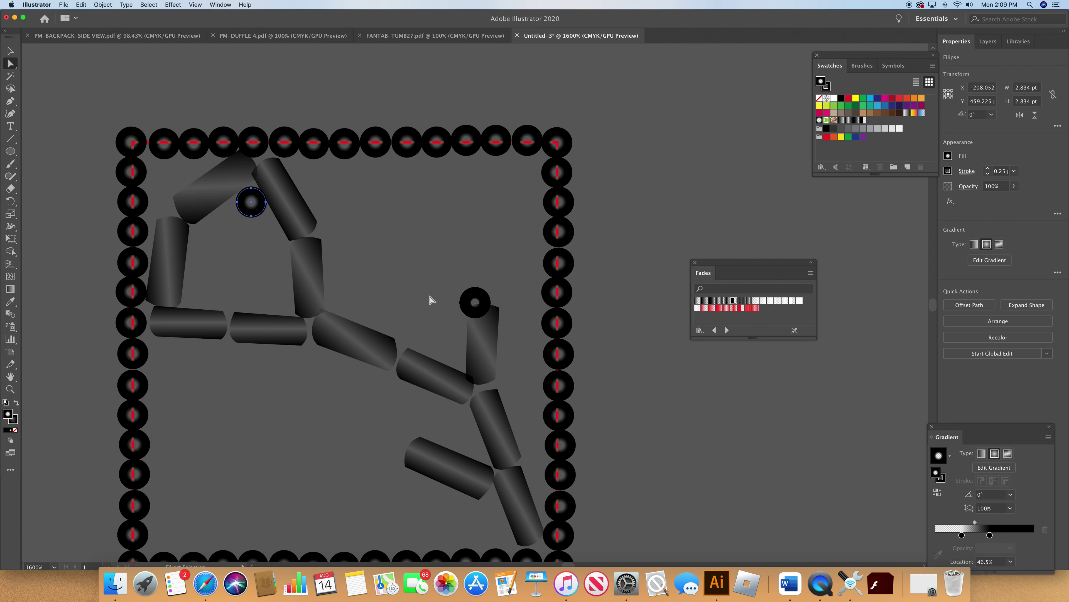
pyautogui.moveTo(487, 309); pyautogui.dragTo(220, 217)
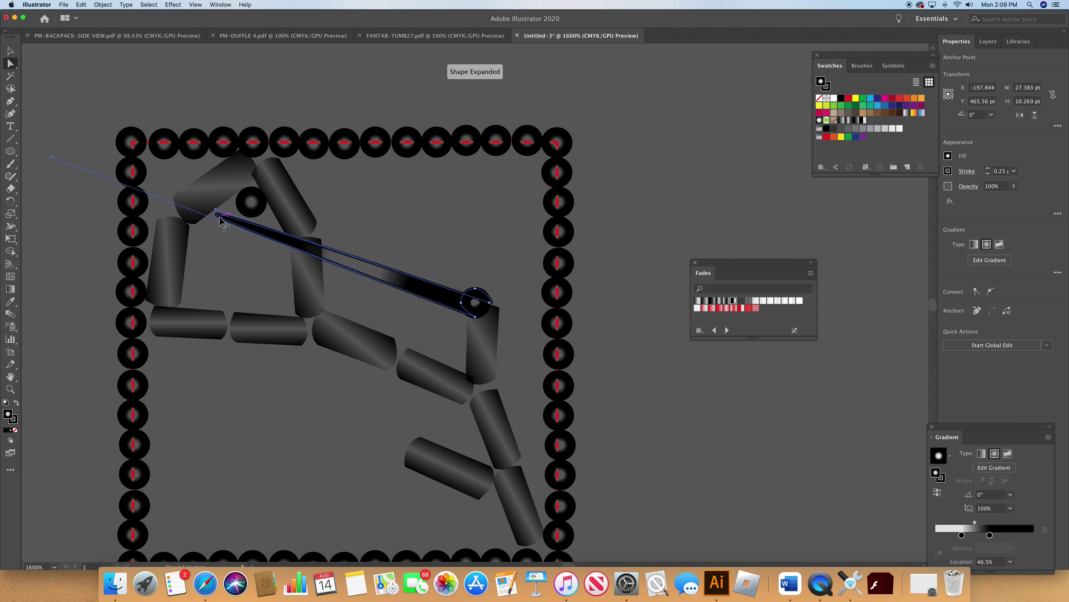
pyautogui.press('super+z')
pyautogui.click(494, 267)
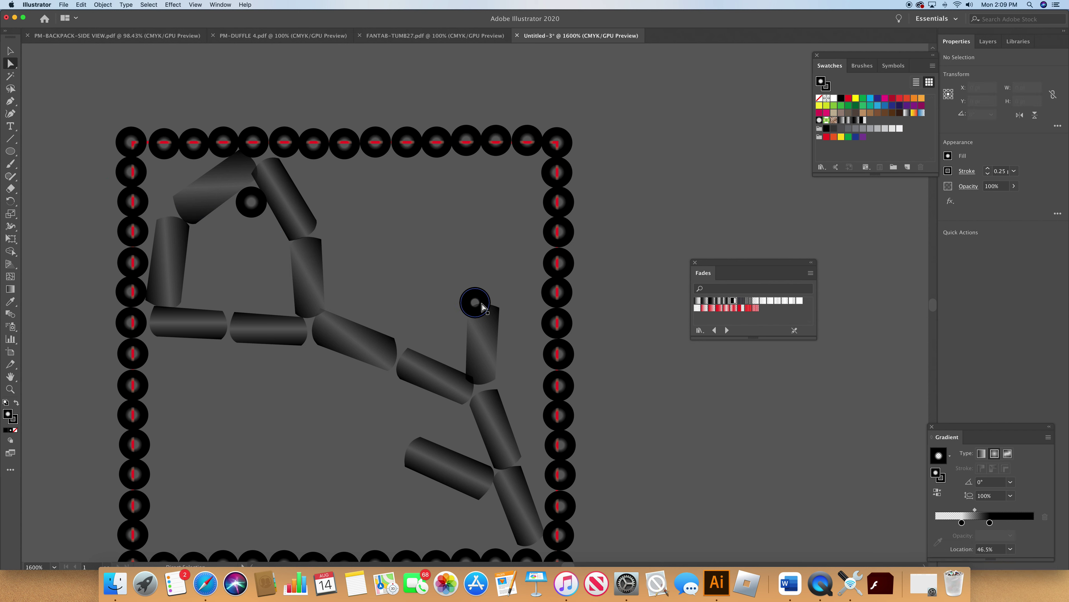
# - Place three more round beads inside the loop: two along its upper-left bugle bead and one beneath the peak bead
pyautogui.moveTo(485, 306); pyautogui.dragTo(234, 221)
pyautogui.moveTo(478, 306); pyautogui.dragTo(289, 240)
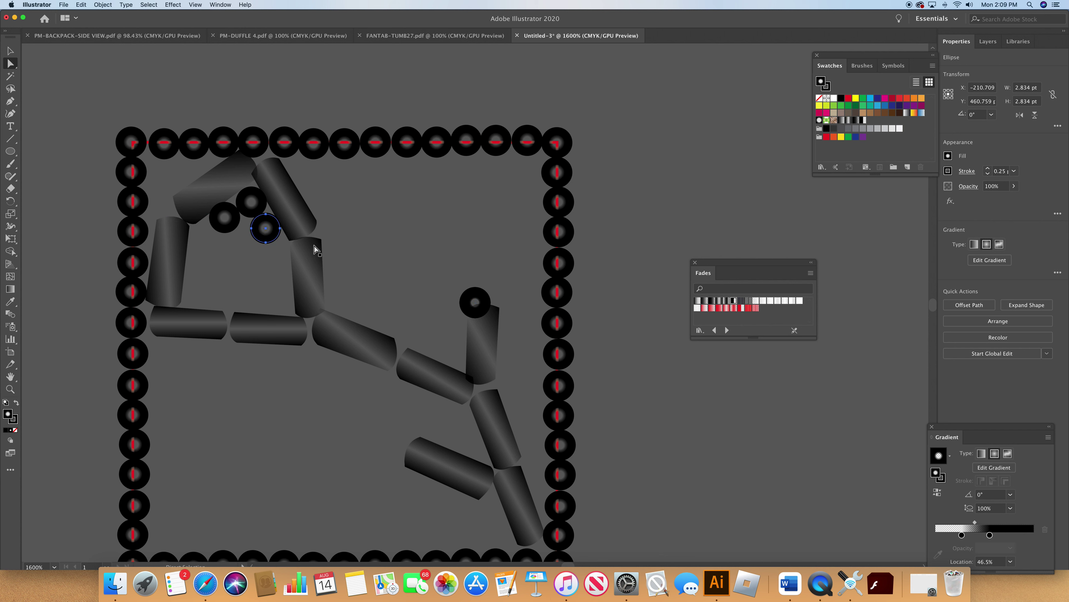
pyautogui.moveTo(480, 306); pyautogui.dragTo(204, 239)
pyautogui.moveTo(269, 236); pyautogui.dragTo(263, 243)
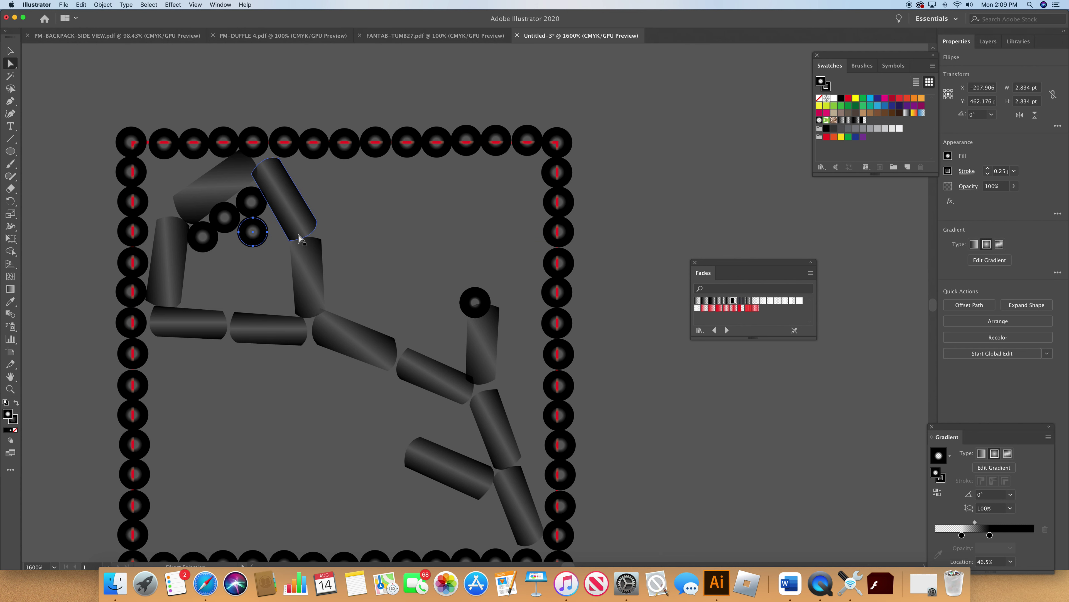
# - Rotate the loop's upper-right bugle bead to a steeper angle
pyautogui.click(302, 245)
pyautogui.press('r')
pyautogui.moveTo(307, 231); pyautogui.dragTo(311, 256)
pyautogui.click(10, 51)
# - Rotate the lower bugle bead on the loop's right side about 11° counterclockwise to continue the slope of the one above
pyautogui.click(309, 287)
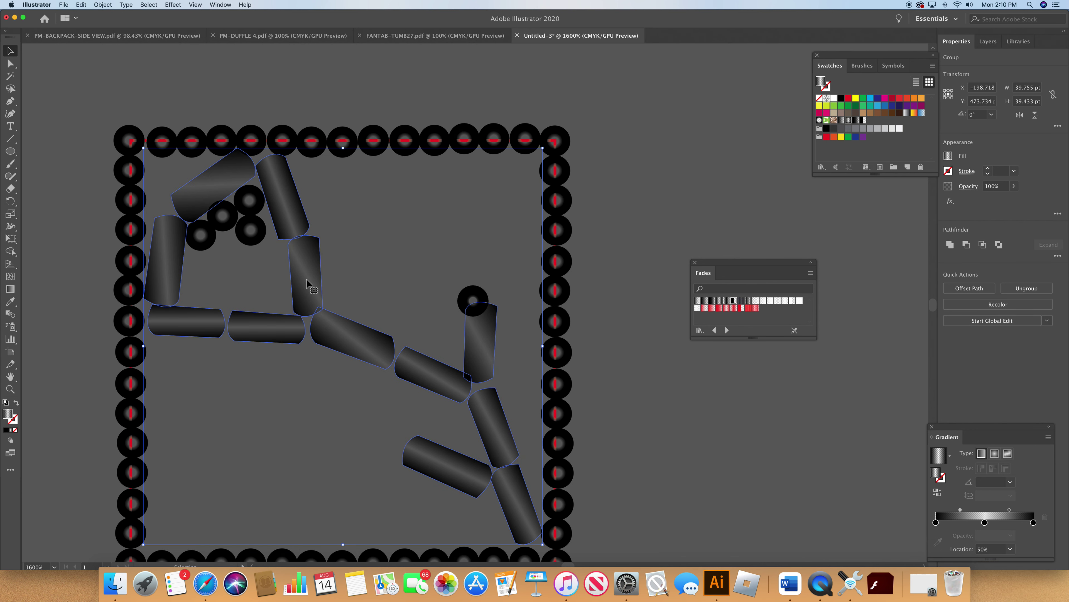
pyautogui.click(10, 63)
pyautogui.moveTo(305, 283); pyautogui.dragTo(354, 297)
pyautogui.click(617, 365)
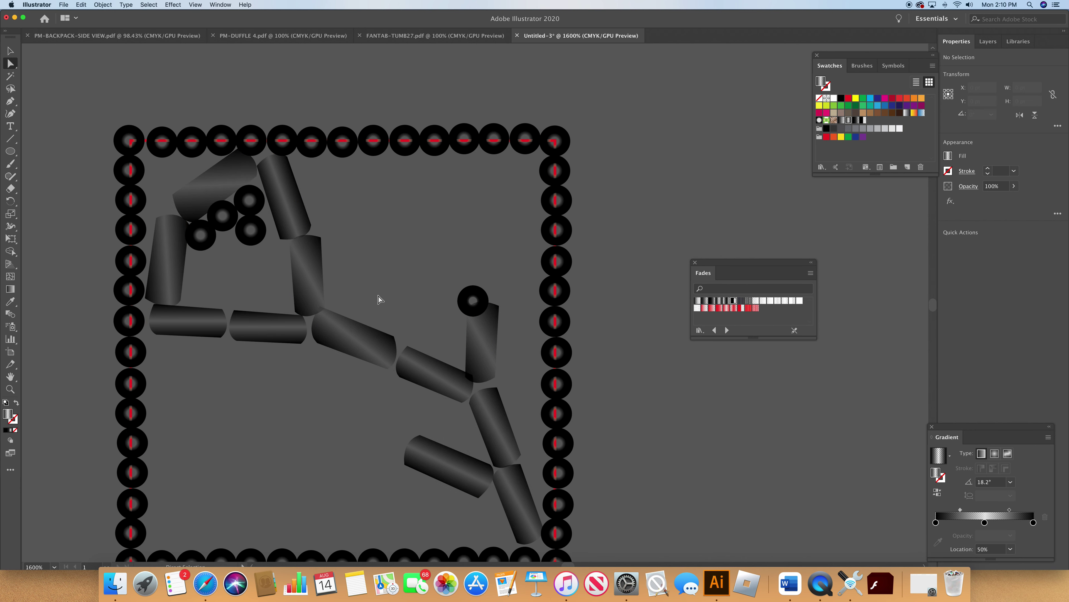
pyautogui.click(307, 289)
pyautogui.click(10, 201)
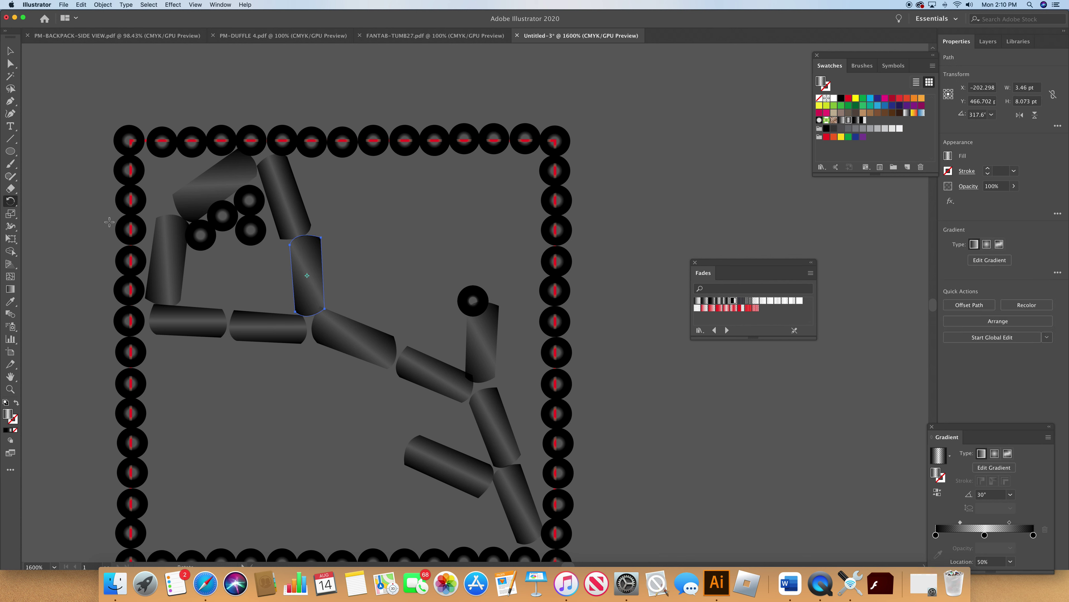
pyautogui.moveTo(297, 260); pyautogui.dragTo(295, 264)
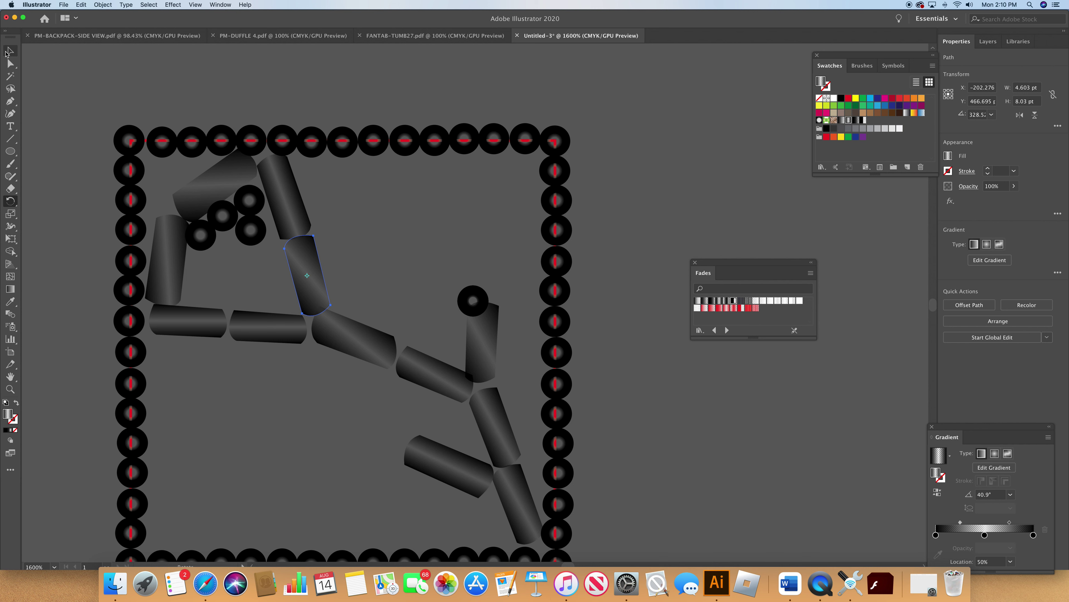
# - Add four more round beads to the loop's interior, filling its middle and continuing down the right side
pyautogui.click(10, 63)
pyautogui.click(466, 313)
pyautogui.moveTo(466, 313); pyautogui.dragTo(270, 267)
pyautogui.moveTo(466, 304); pyautogui.dragTo(225, 253)
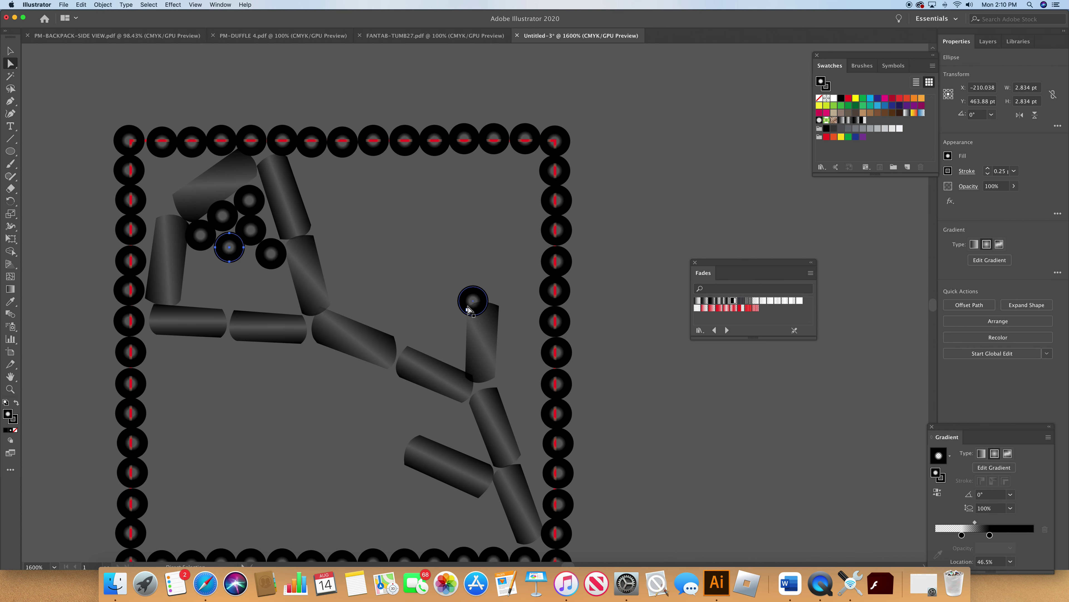
pyautogui.moveTo(470, 309); pyautogui.dragTo(248, 277)
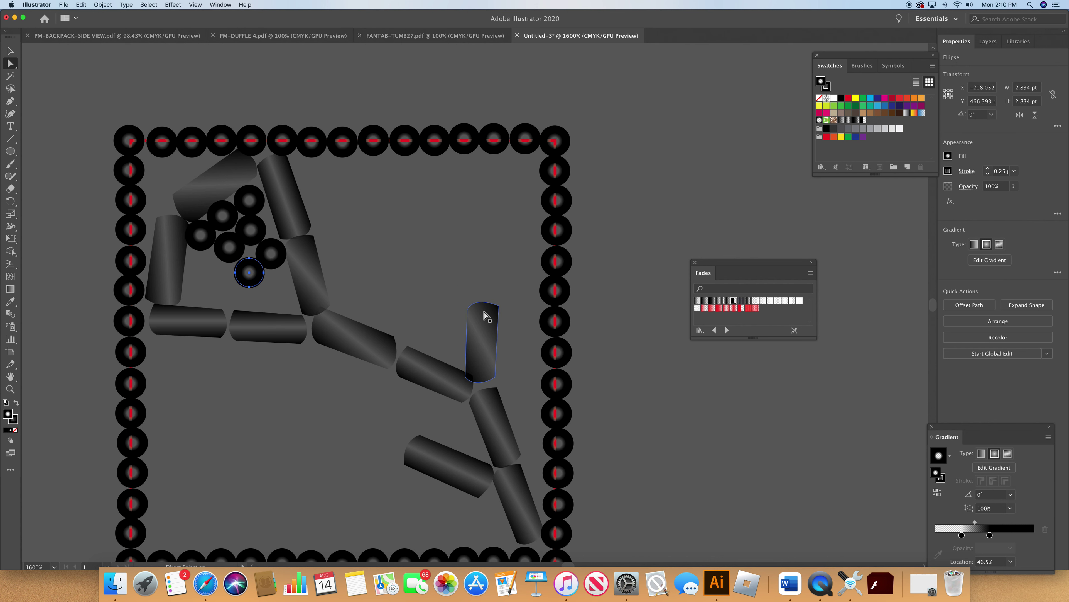
pyautogui.hscroll(-1, 488, 314)
pyautogui.press('super+z')
pyautogui.moveTo(485, 307); pyautogui.dragTo(296, 286)
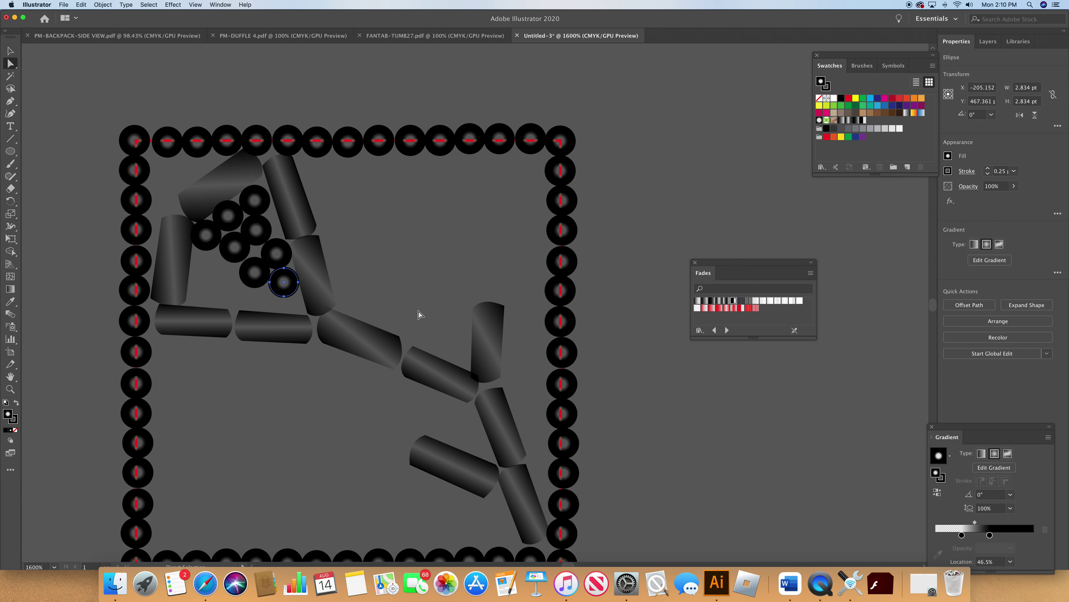
# - Place another round bead low on the loop's left side and shift the two lowest beads to even the spacing
pyautogui.press('super+v')
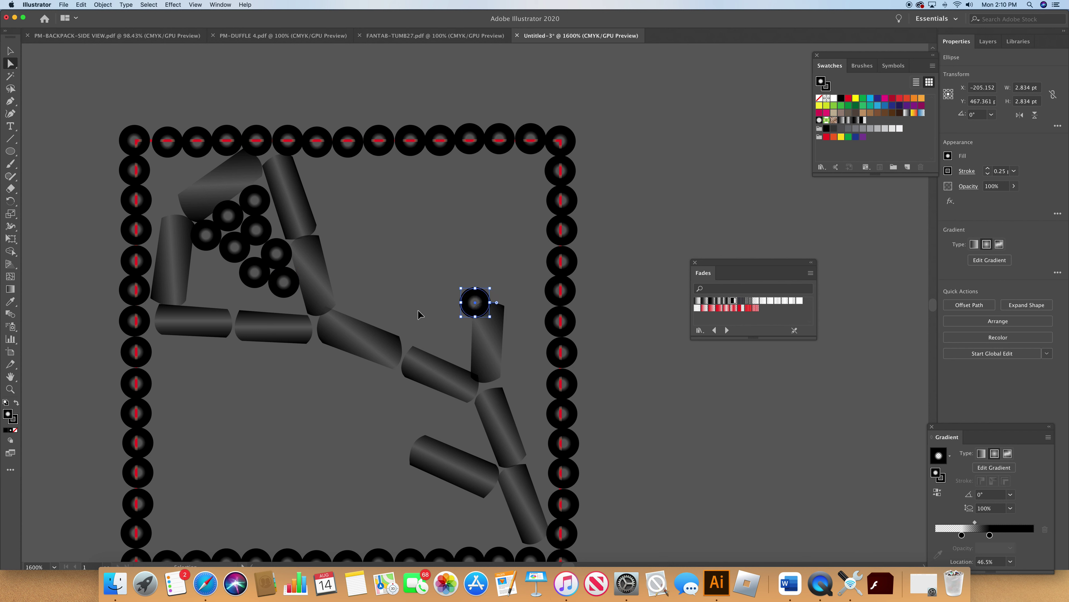
pyautogui.moveTo(475, 304); pyautogui.dragTo(213, 274)
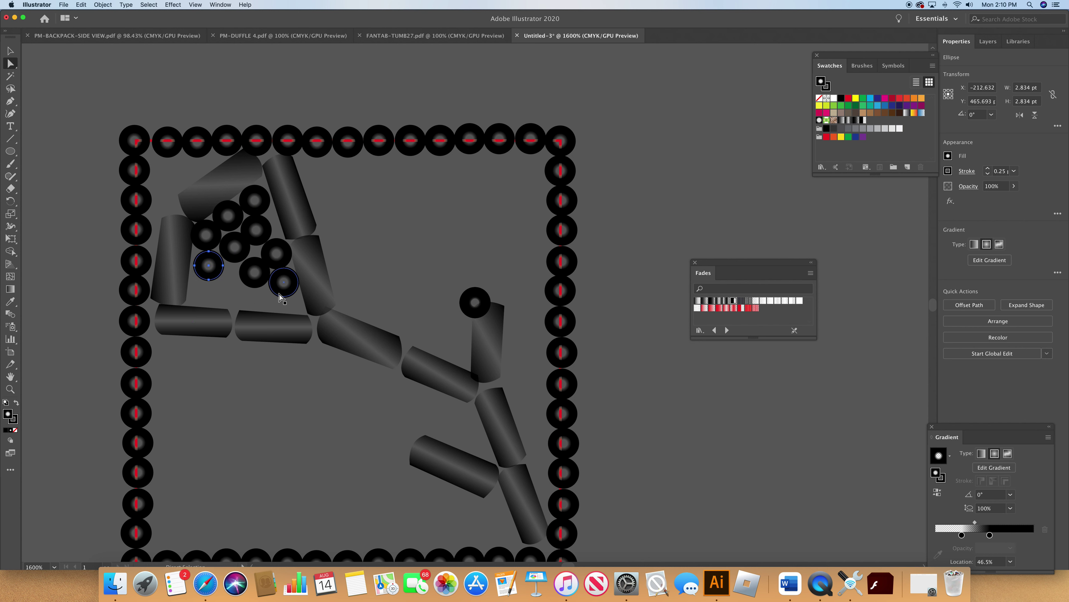
pyautogui.moveTo(288, 295); pyautogui.dragTo(297, 309)
pyautogui.moveTo(255, 271)
pyautogui.mouseDown()
pyautogui.moveTo(264, 278)
pyautogui.moveTo(246, 264)
pyautogui.moveTo(242, 281)
pyautogui.mouseUp()
# - Fill the gaps in the lower part of the loop with more round beads and rearrange the beads along its right side
pyautogui.moveTo(488, 310); pyautogui.dragTo(274, 287)
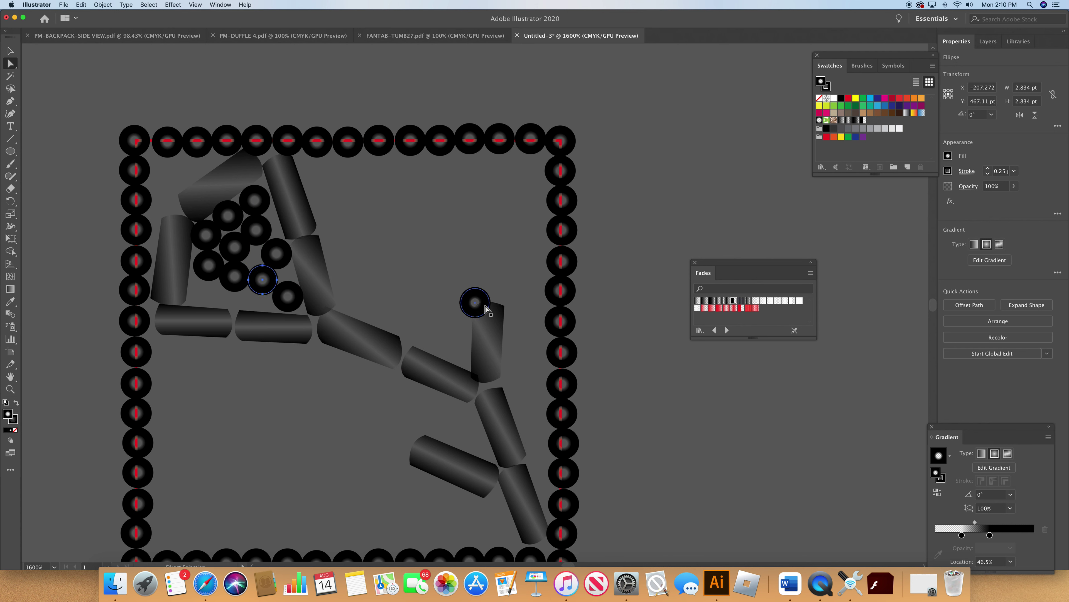
pyautogui.moveTo(466, 310); pyautogui.dragTo(248, 305)
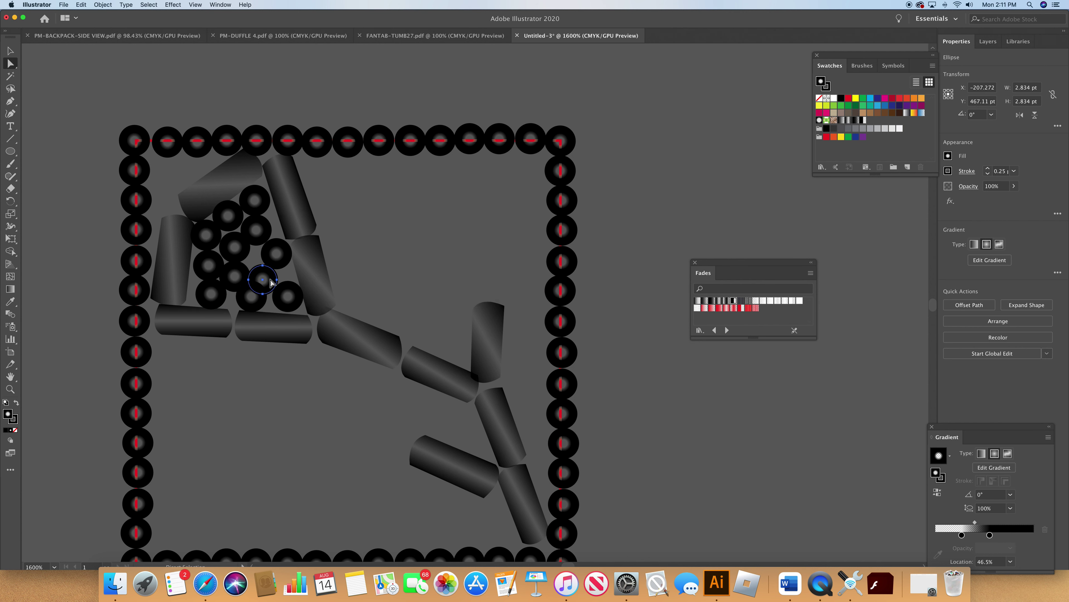
pyautogui.moveTo(212, 298); pyautogui.dragTo(280, 248)
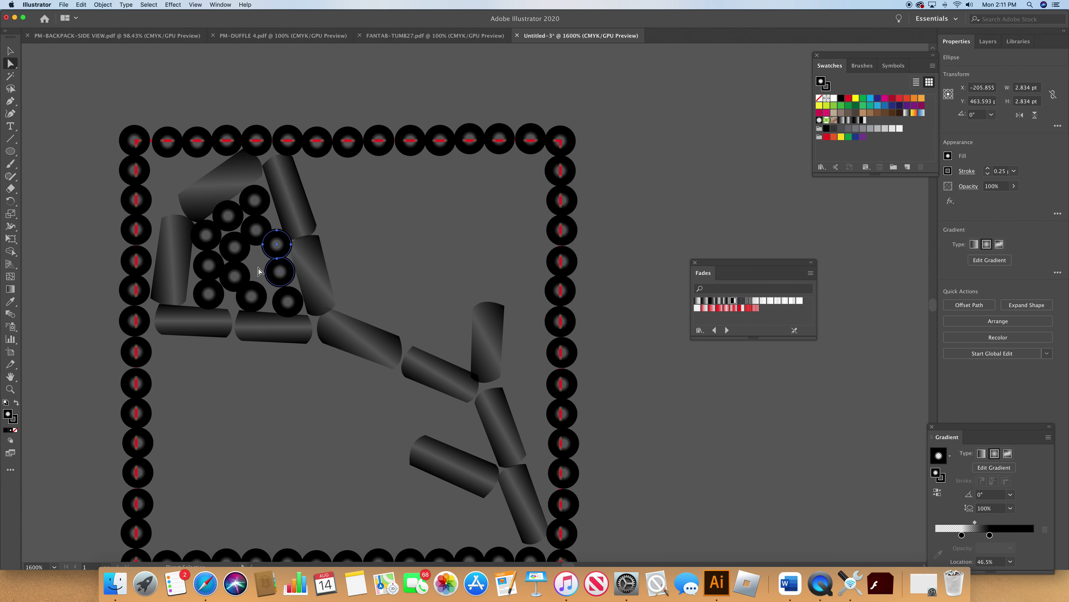
# - Shift the loop's left-hand round beads slightly outward and fill the gap in its middle with one more bead
pyautogui.moveTo(210, 264); pyautogui.dragTo(288, 282)
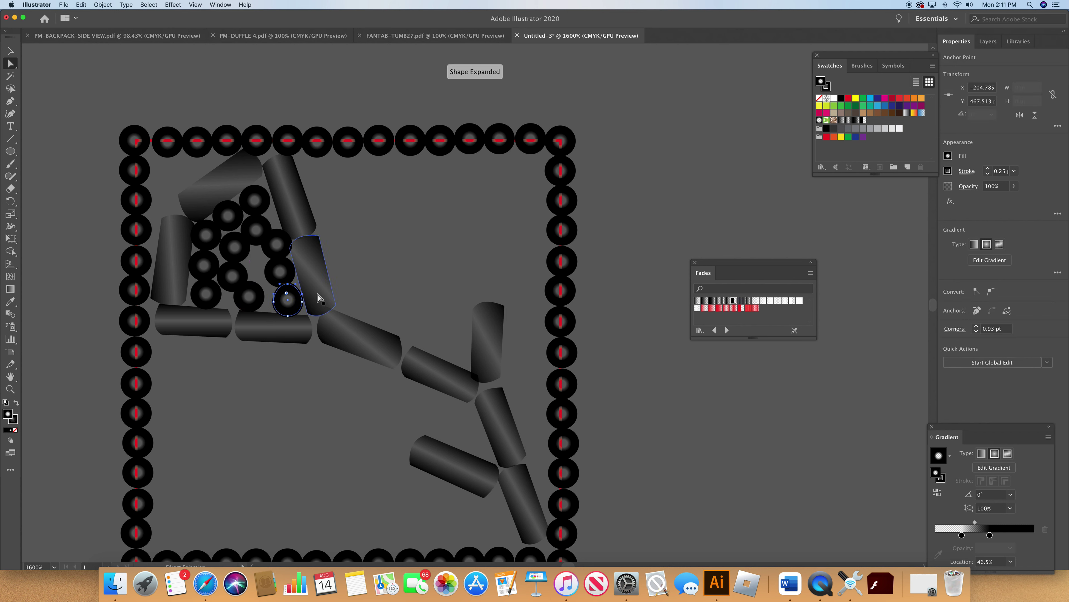
pyautogui.click(287, 278)
pyautogui.moveTo(287, 278); pyautogui.dragTo(291, 281)
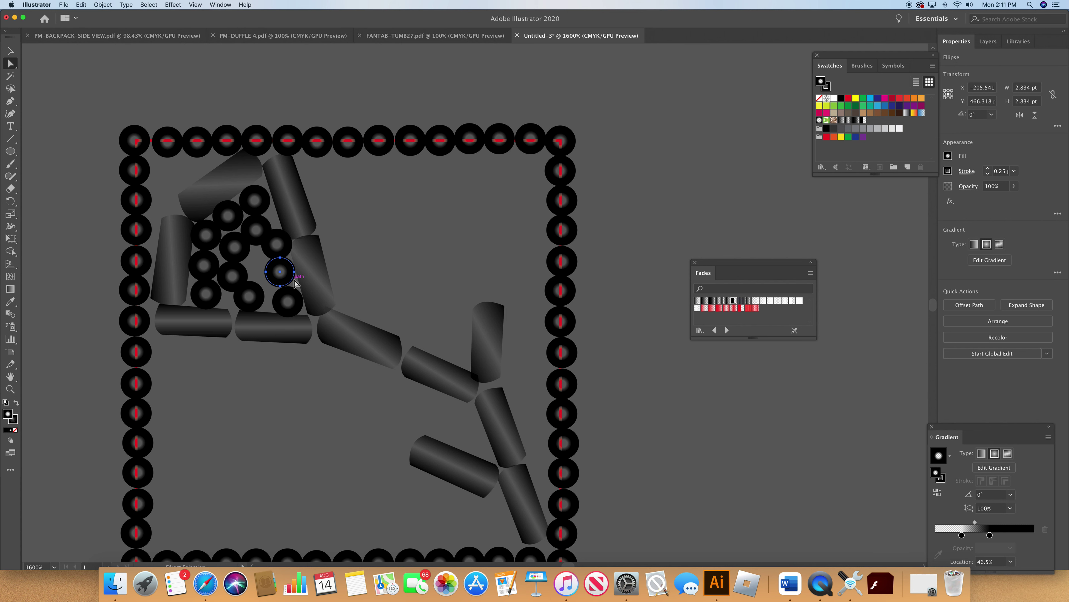
pyautogui.press('super+v')
pyautogui.moveTo(475, 313); pyautogui.dragTo(258, 278)
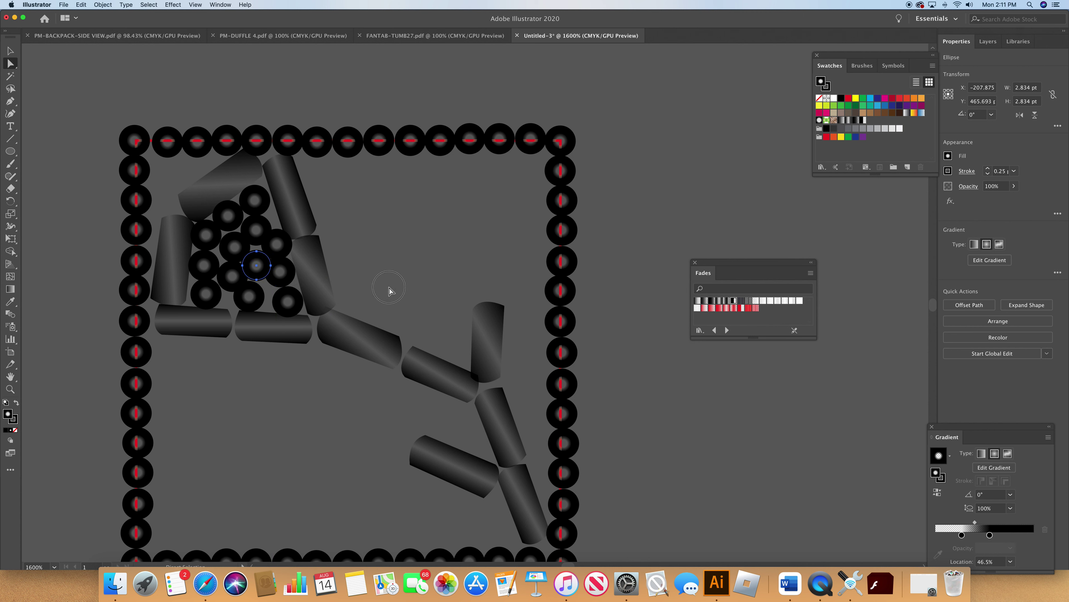
pyautogui.click(388, 287)
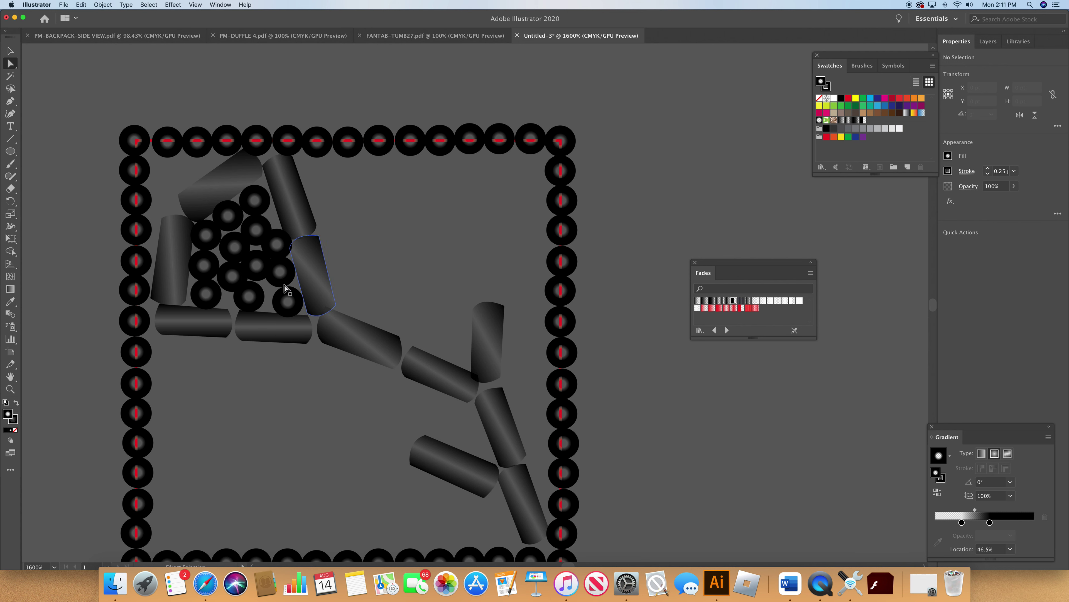
# - Place three round beads in the upper-left corner between the border and the loop's bugle beads
pyautogui.click(214, 244)
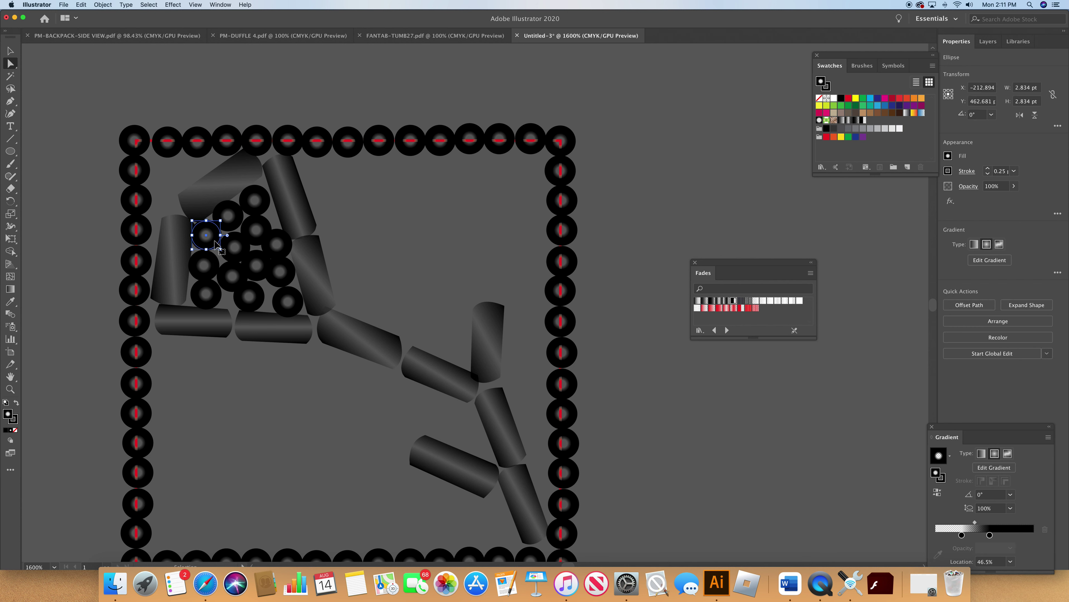
pyautogui.moveTo(215, 243); pyautogui.dragTo(171, 168)
pyautogui.moveTo(478, 311); pyautogui.dragTo(166, 206)
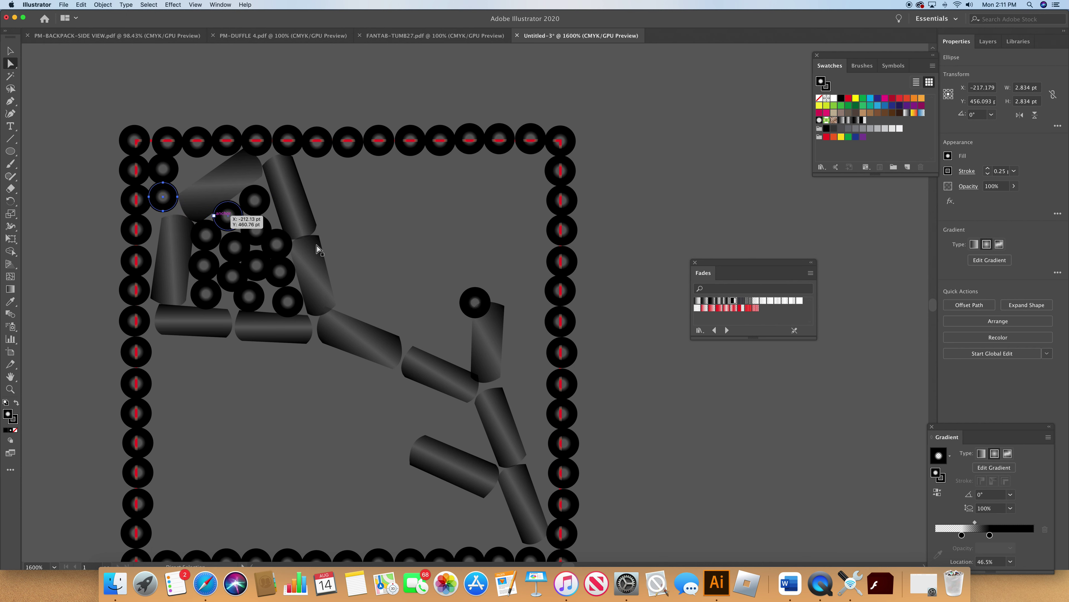
pyautogui.moveTo(477, 303); pyautogui.dragTo(205, 172)
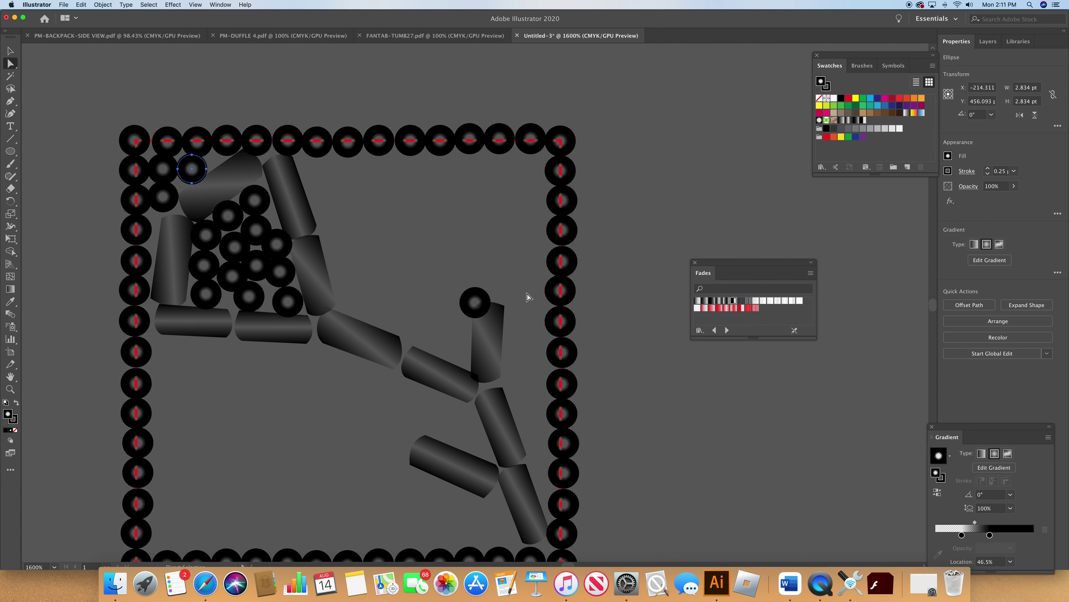
# - Line the outside of the loop's right side with five round beads, running down from the upper border
pyautogui.moveTo(487, 304); pyautogui.dragTo(321, 170)
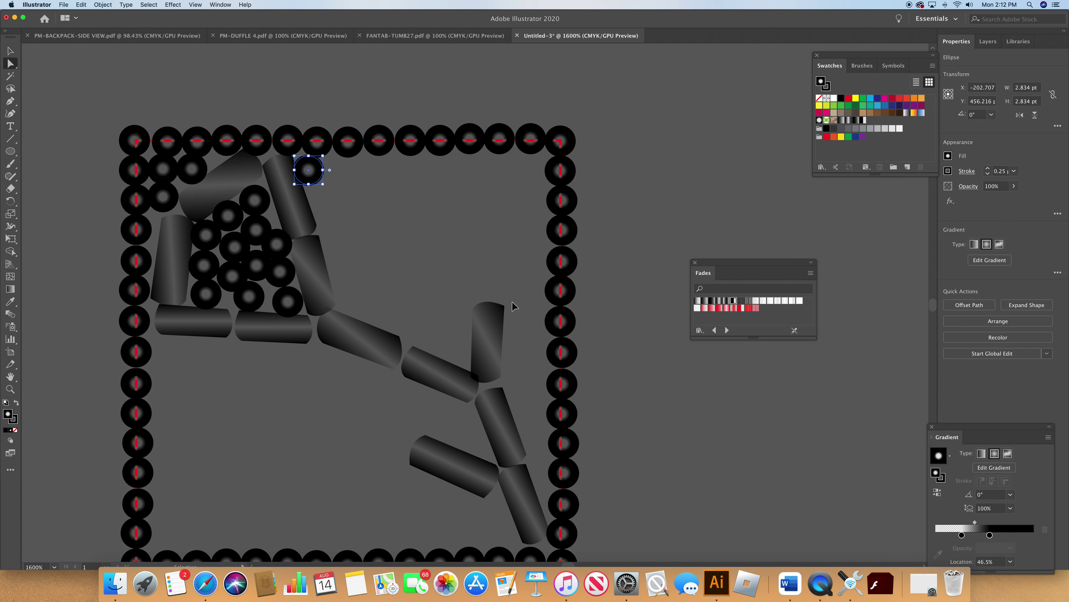
pyautogui.press('super+z')
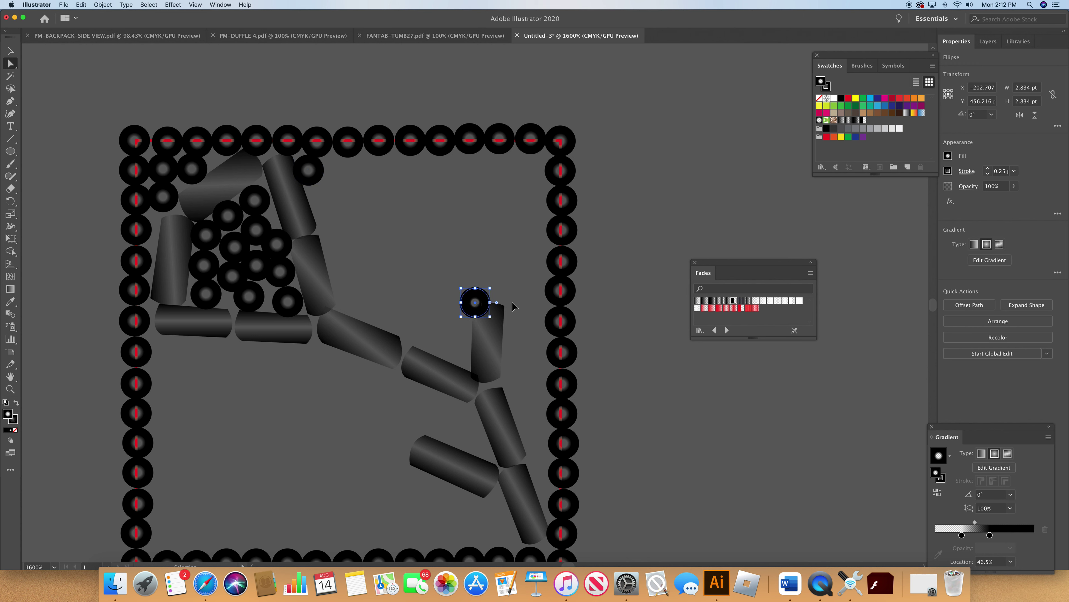
pyautogui.moveTo(473, 303); pyautogui.dragTo(329, 200)
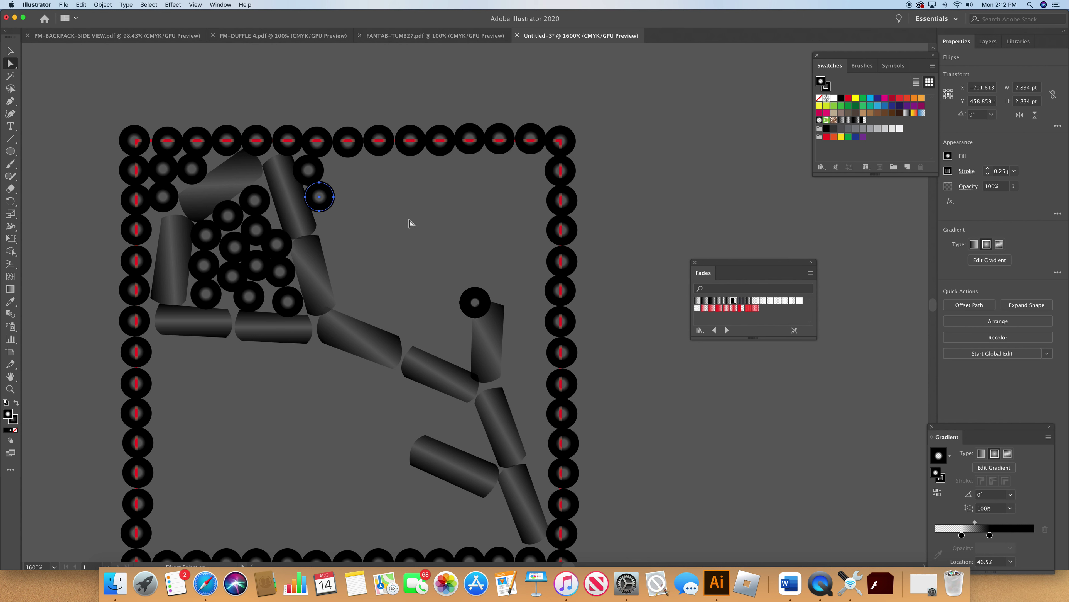
pyautogui.moveTo(475, 302); pyautogui.dragTo(335, 231)
pyautogui.moveTo(489, 304); pyautogui.dragTo(375, 246)
pyautogui.hotkey('ctrl', 'z')
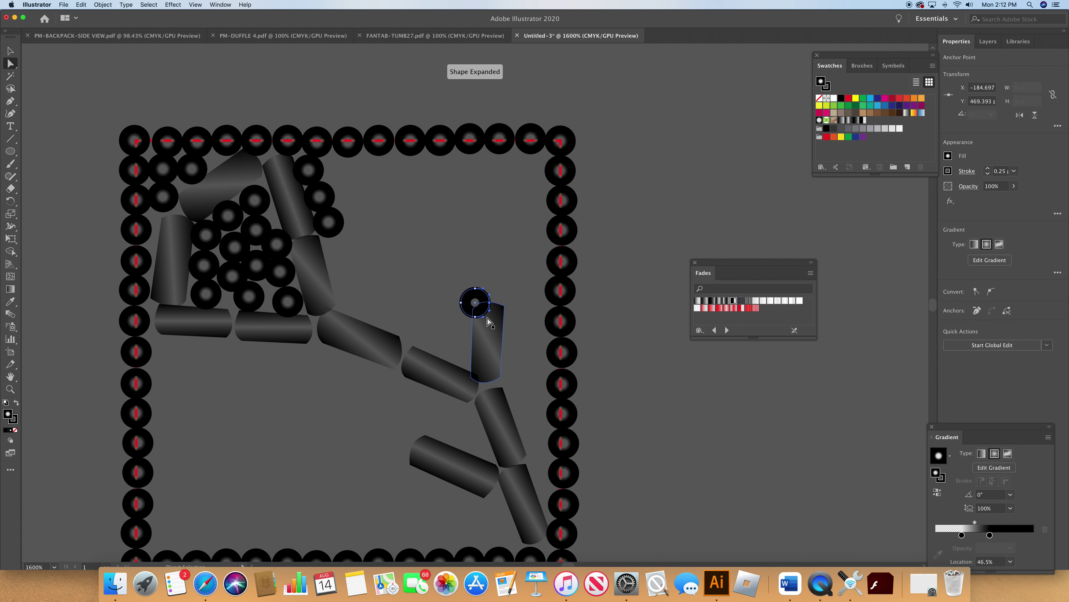
pyautogui.moveTo(475, 304); pyautogui.dragTo(344, 256)
pyautogui.moveTo(484, 311); pyautogui.dragTo(351, 288)
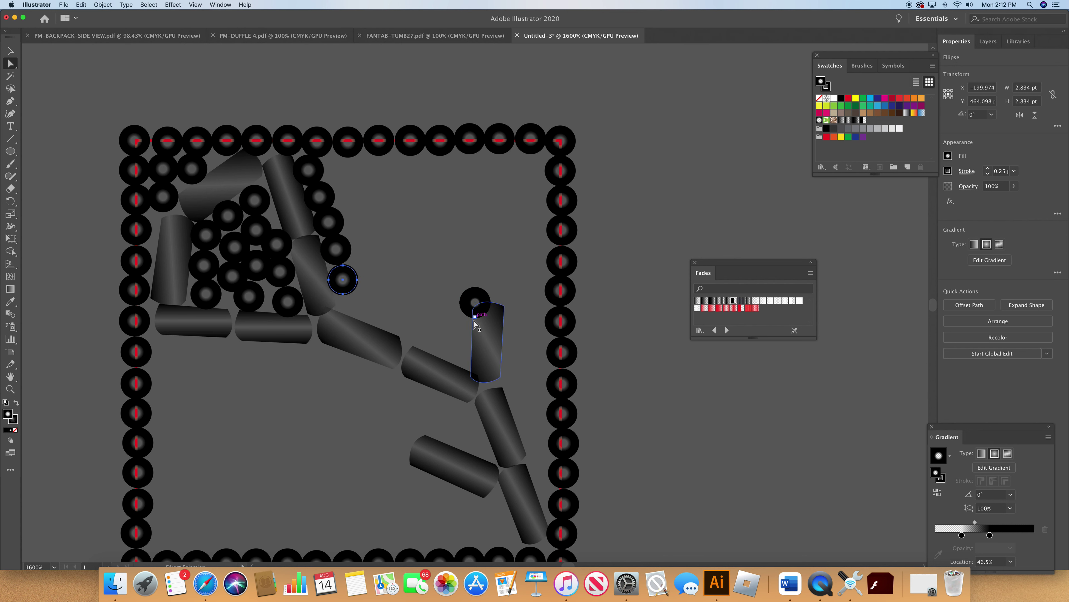
# - Continue the bead row with five more round beads along the stem's upper edge to the upright bugle bead
pyautogui.moveTo(473, 304); pyautogui.dragTo(344, 312)
pyautogui.moveTo(482, 313); pyautogui.dragTo(384, 322)
pyautogui.moveTo(479, 315); pyautogui.dragTo(414, 339)
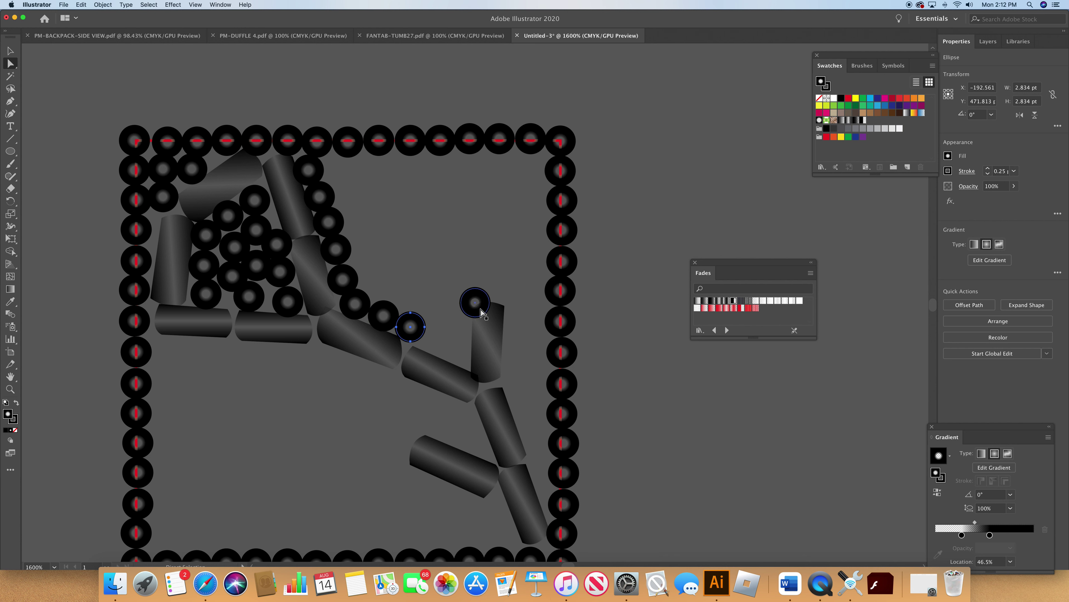
pyautogui.moveTo(482, 313); pyautogui.dragTo(440, 350)
pyautogui.moveTo(473, 315); pyautogui.dragTo(459, 362)
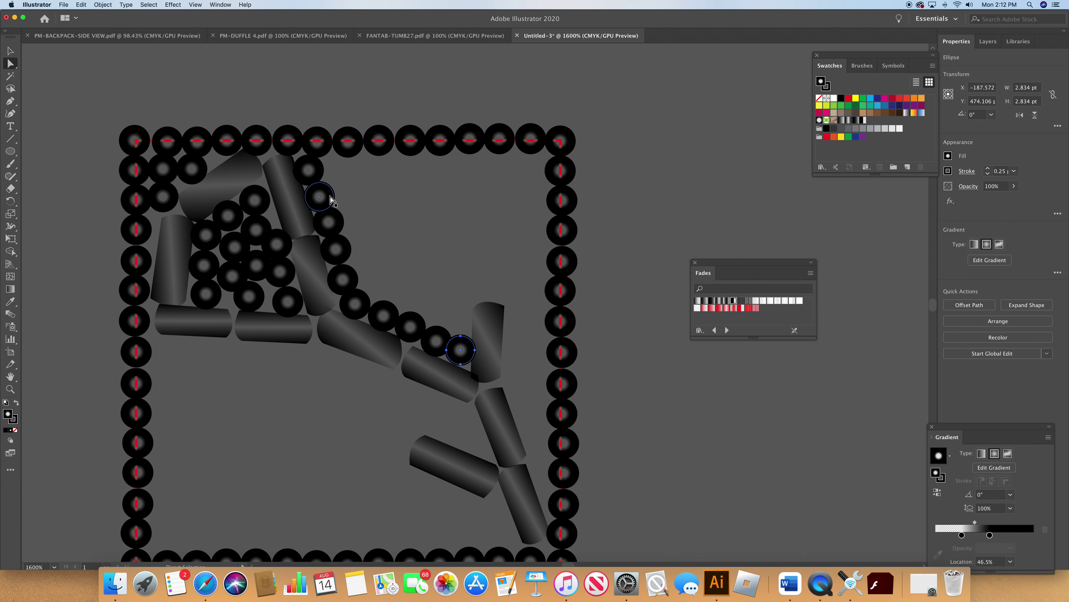
# - Duplicate the row's eight beads between its two end beads and place the copy alongside as a second row
pyautogui.click(16, 53)
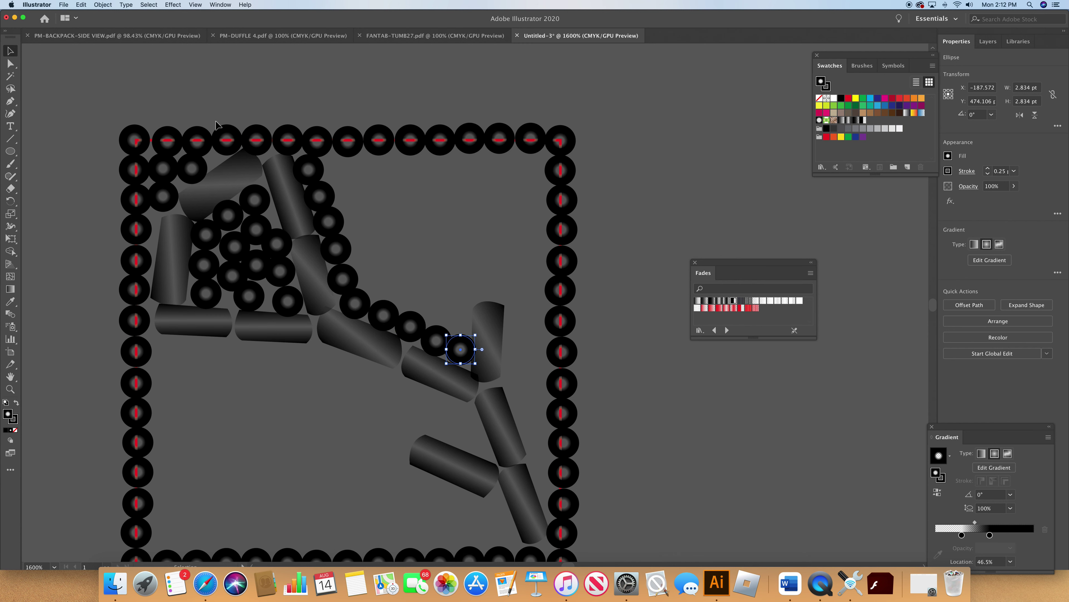
pyautogui.click(312, 171)
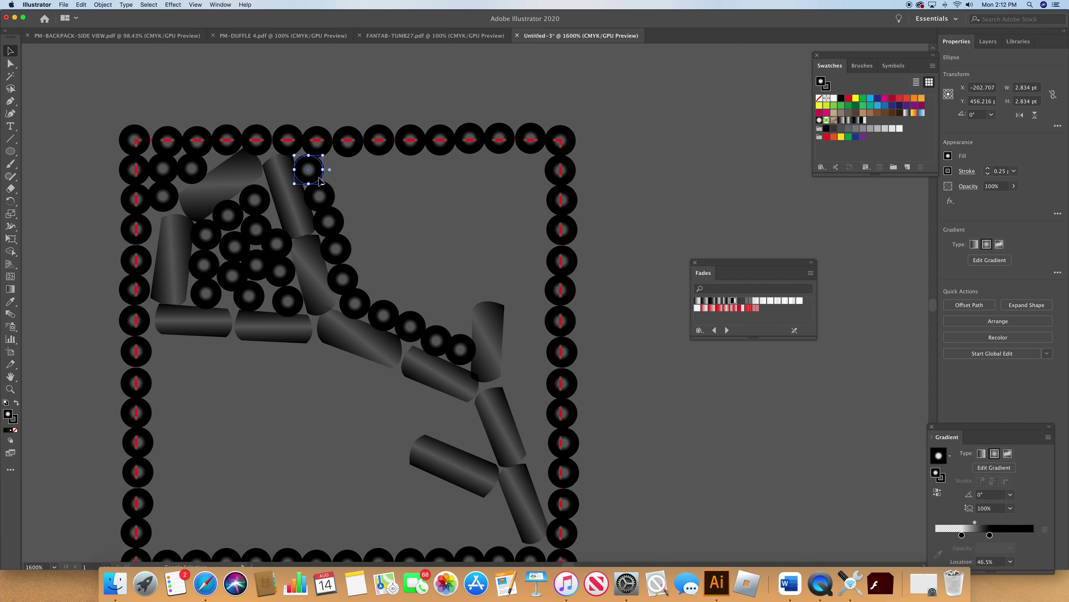
pyautogui.click(319, 196)
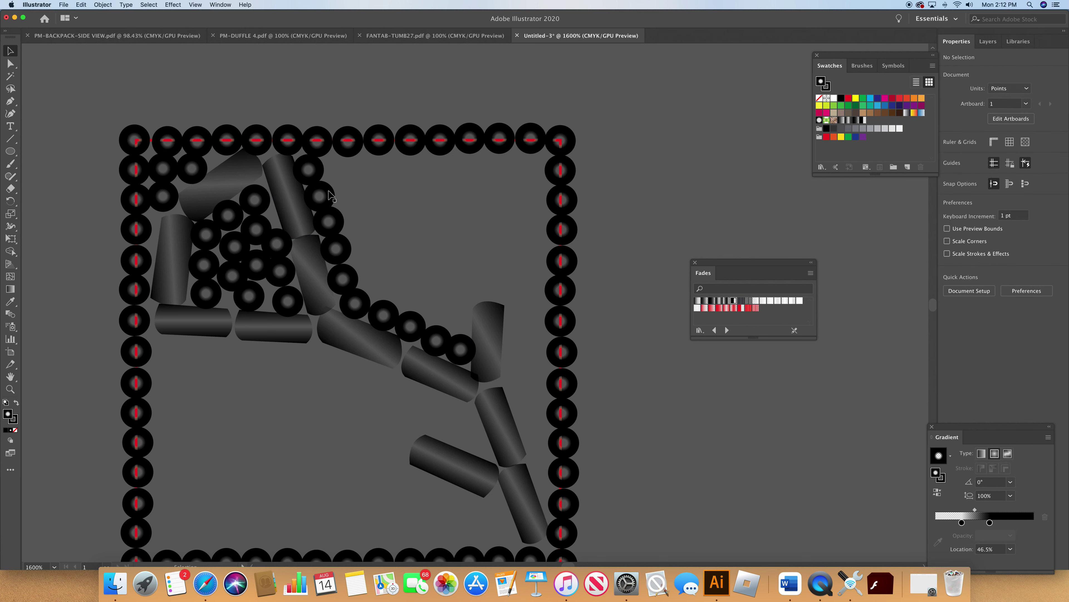
pyautogui.keyDown('shift'); pyautogui.click(329, 221); pyautogui.keyUp('shift')
pyautogui.keyDown('shift'); pyautogui.click(340, 242); pyautogui.keyUp('shift')
pyautogui.keyDown('shift'); pyautogui.click(349, 280); pyautogui.keyUp('shift')
pyautogui.keyDown('shift'); pyautogui.click(358, 305); pyautogui.keyUp('shift')
pyautogui.keyDown('shift'); pyautogui.click(385, 321); pyautogui.keyUp('shift')
pyautogui.keyDown('shift'); pyautogui.click(412, 331); pyautogui.keyUp('shift')
pyautogui.keyDown('shift'); pyautogui.click(433, 342); pyautogui.keyUp('shift')
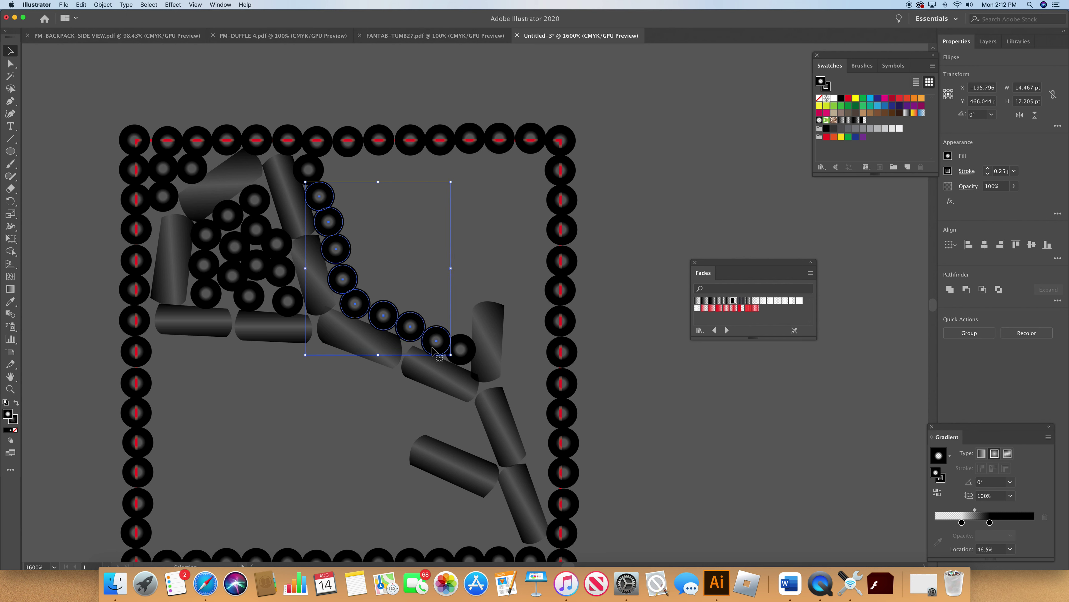
pyautogui.press('super+c')
pyautogui.press('super+v')
pyautogui.moveTo(447, 320); pyautogui.dragTo(370, 265)
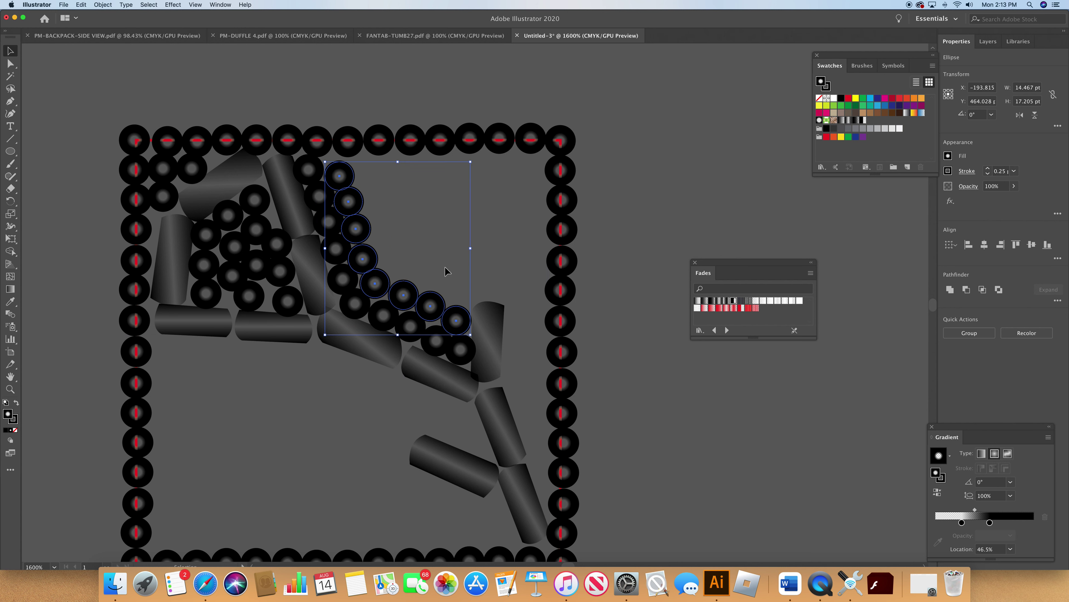
# - Paste another copy of the eight-bead row and nest it against the second row as a third row
pyautogui.press('super+v')
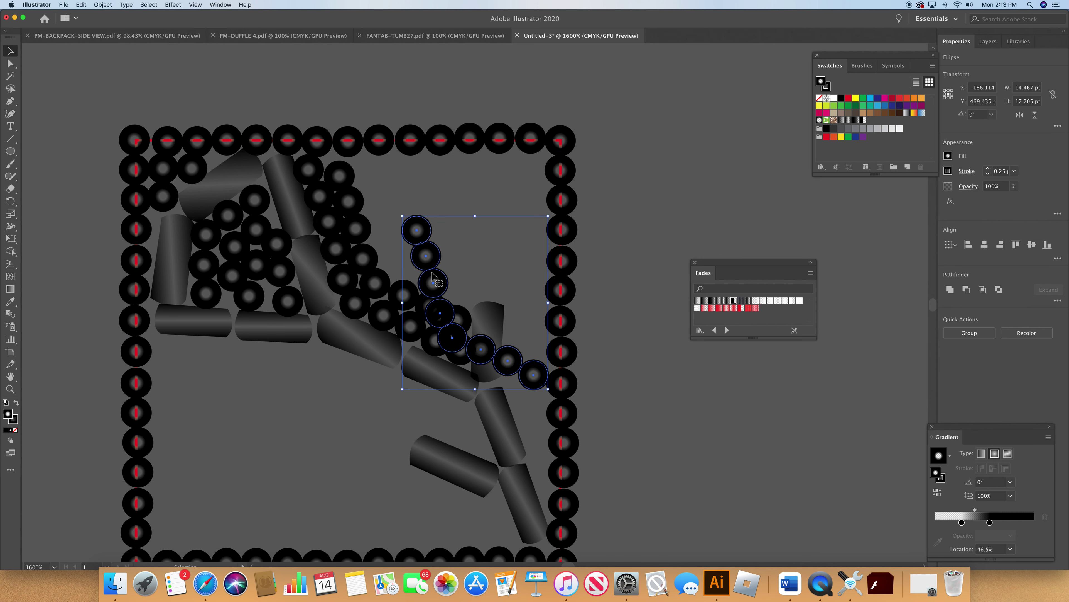
pyautogui.moveTo(439, 281); pyautogui.dragTo(384, 211)
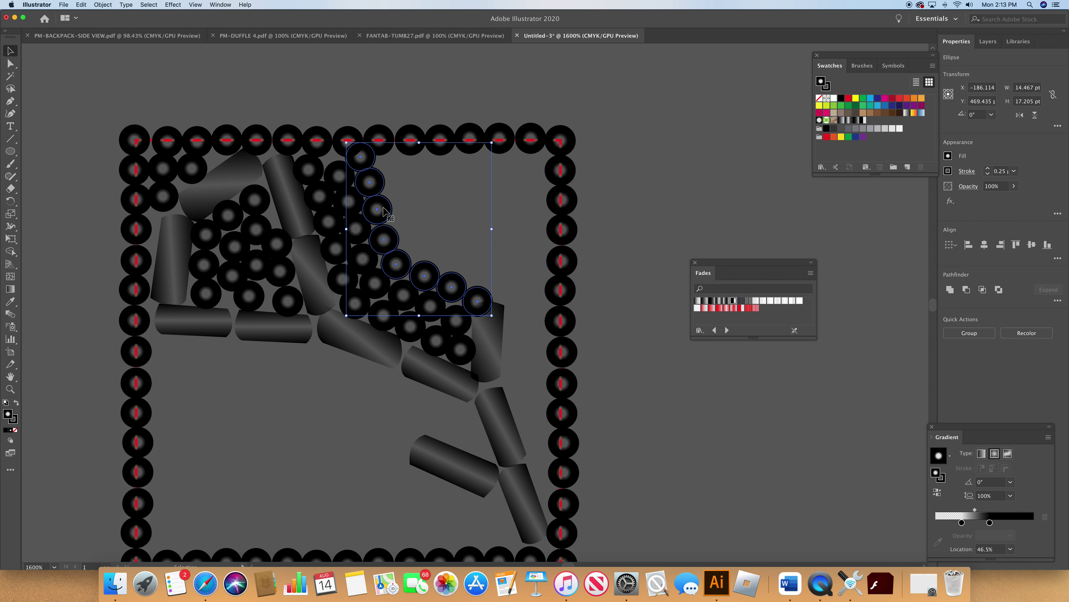
pyautogui.click(607, 297)
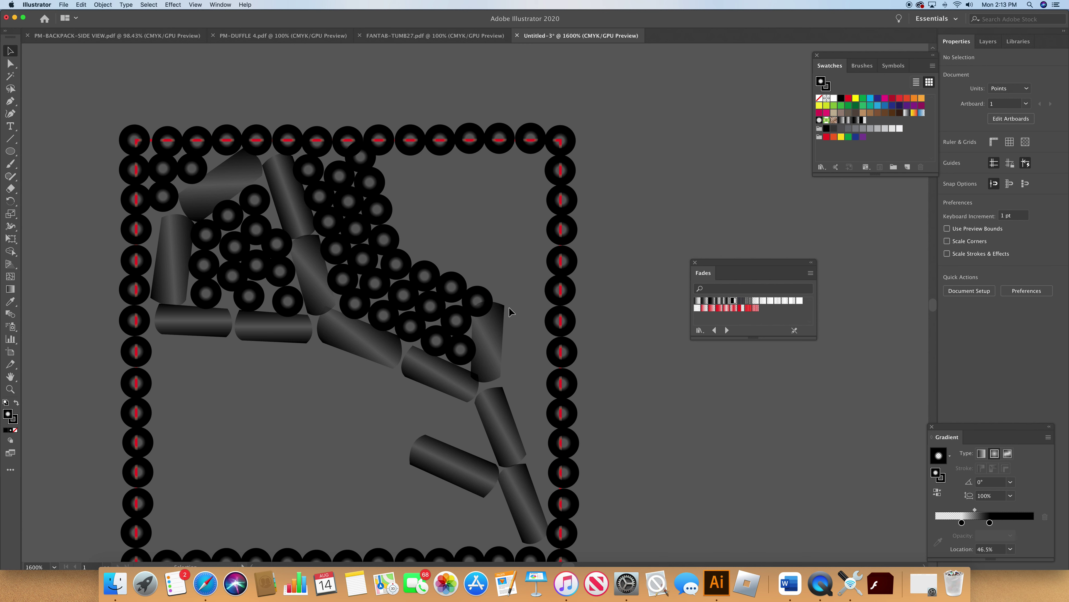
# - Delete the third row's beads overlapping the upright bugle bead and the upper border, and fit a bead at the row's lower end
pyautogui.click(479, 303)
pyautogui.press('Delete')
pyautogui.moveTo(463, 295); pyautogui.dragTo(467, 299)
pyautogui.click(361, 164)
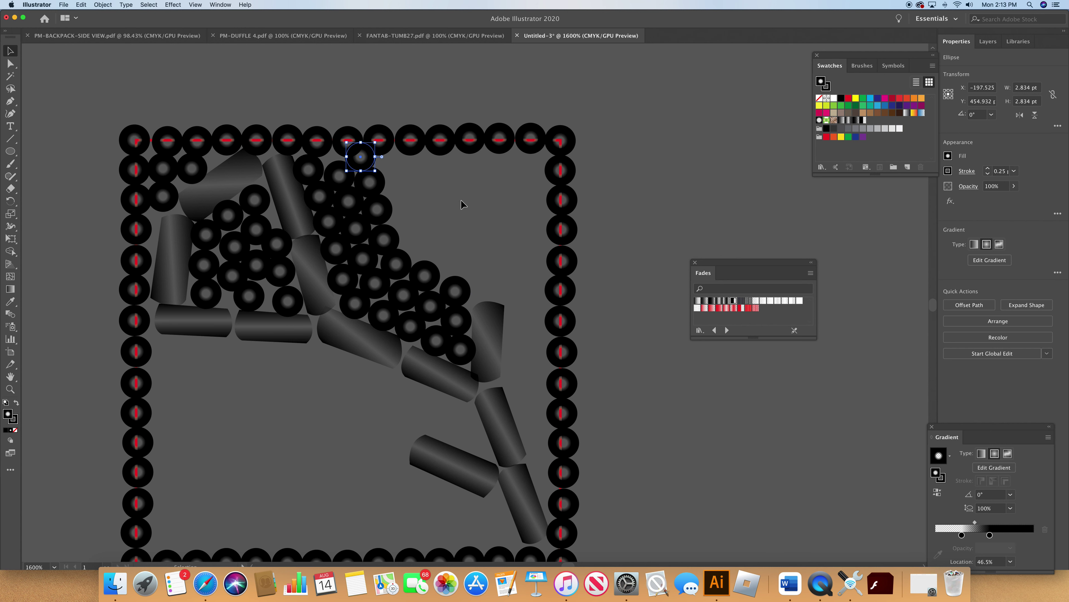
pyautogui.press('Delete')
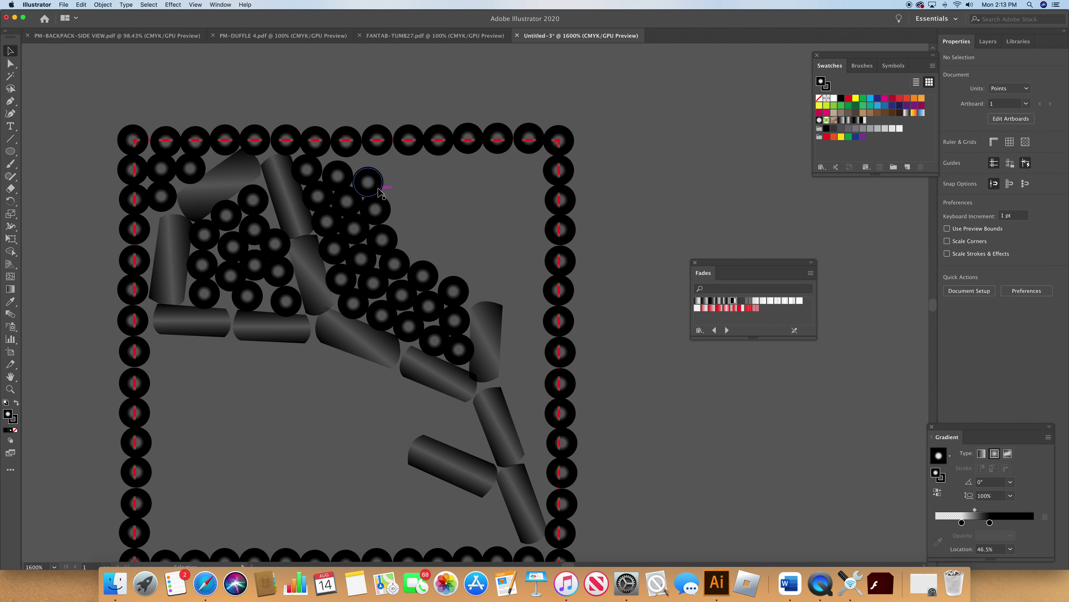
# - Rearrange the round beads at the upper end of the second and third rows to close the gaps below the border
pyautogui.click(378, 192)
pyautogui.scroll(-1, 341, 177)
pyautogui.moveTo(347, 173); pyautogui.dragTo(378, 167)
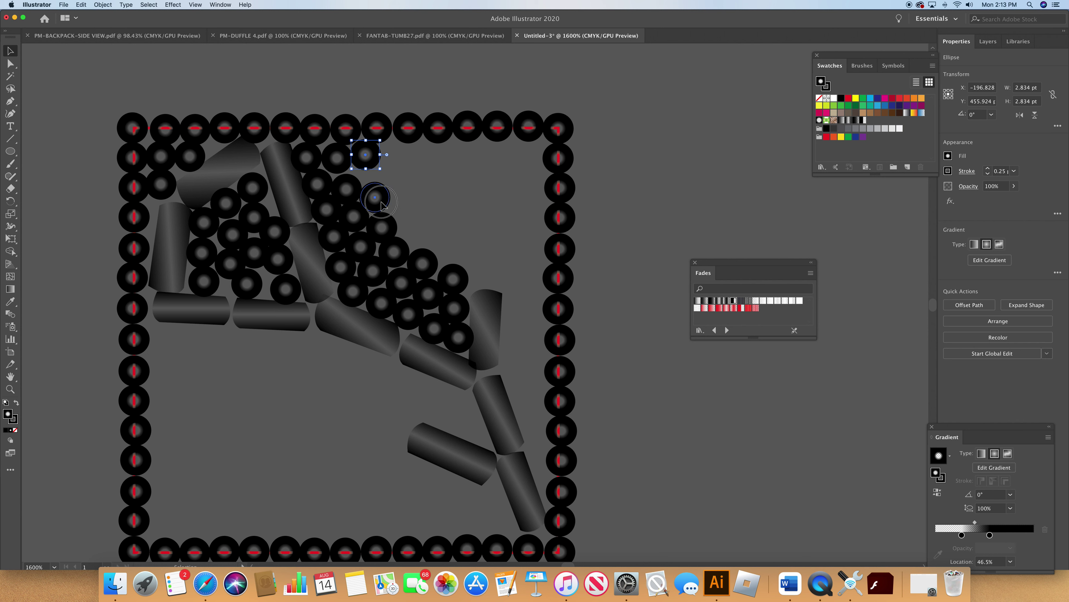
pyautogui.moveTo(377, 201); pyautogui.dragTo(370, 167)
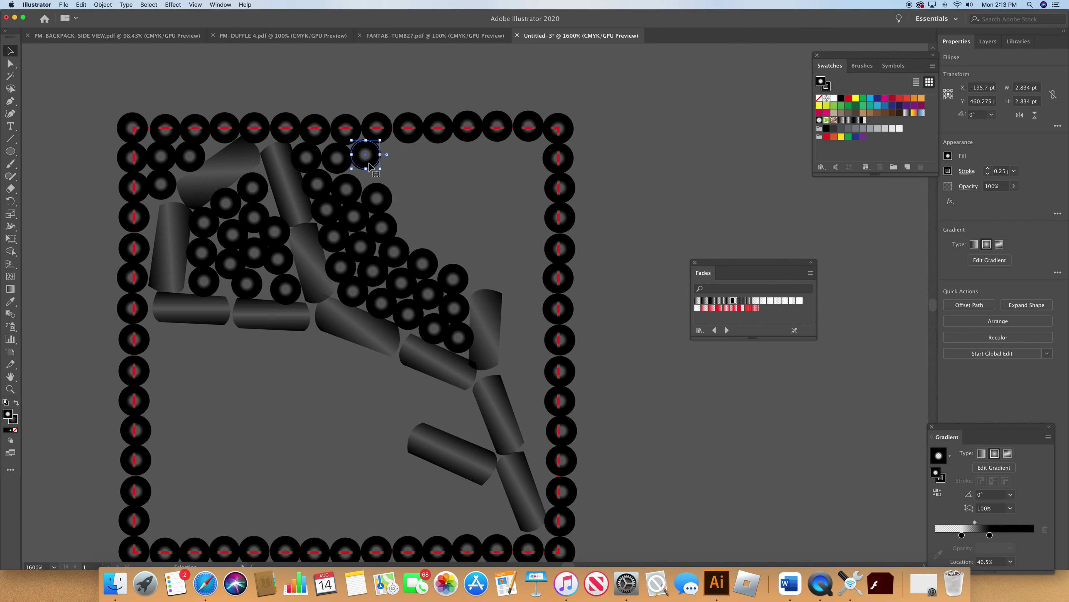
pyautogui.press('Left')
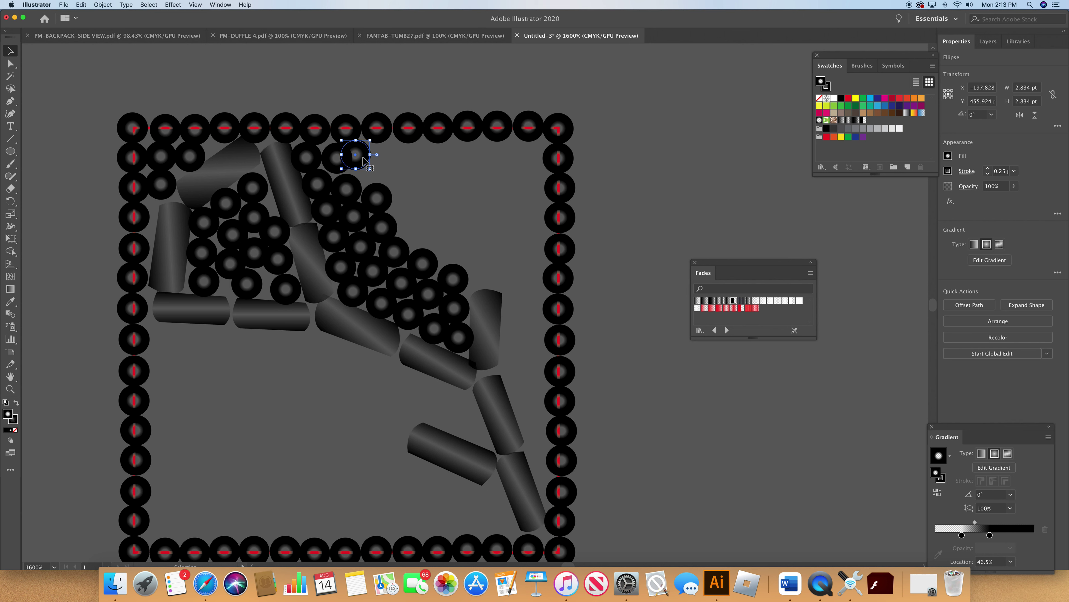
pyautogui.moveTo(364, 157); pyautogui.dragTo(369, 158)
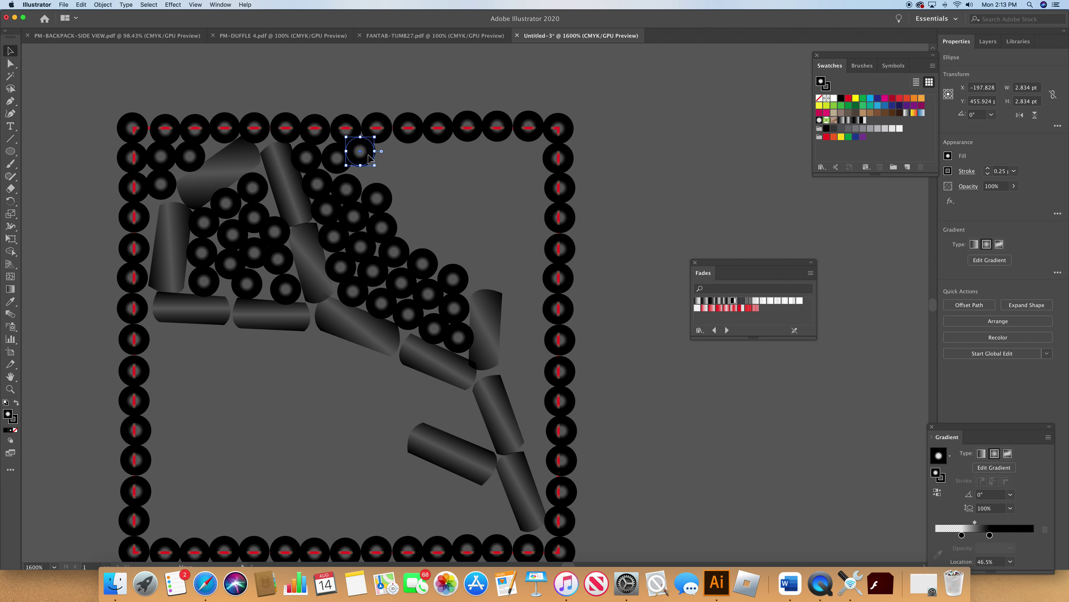
# - Fill the gap near the third row's upper end with another round bead and delete the surplus copy
pyautogui.hotkey('ctrl', 'v')
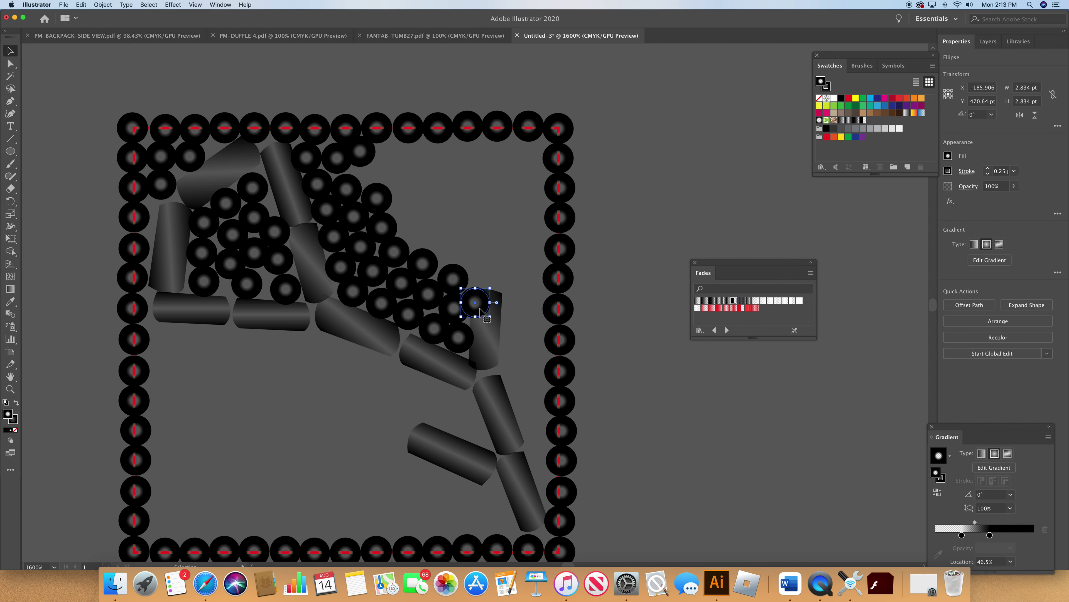
pyautogui.moveTo(486, 311); pyautogui.dragTo(378, 180)
pyautogui.click(431, 192)
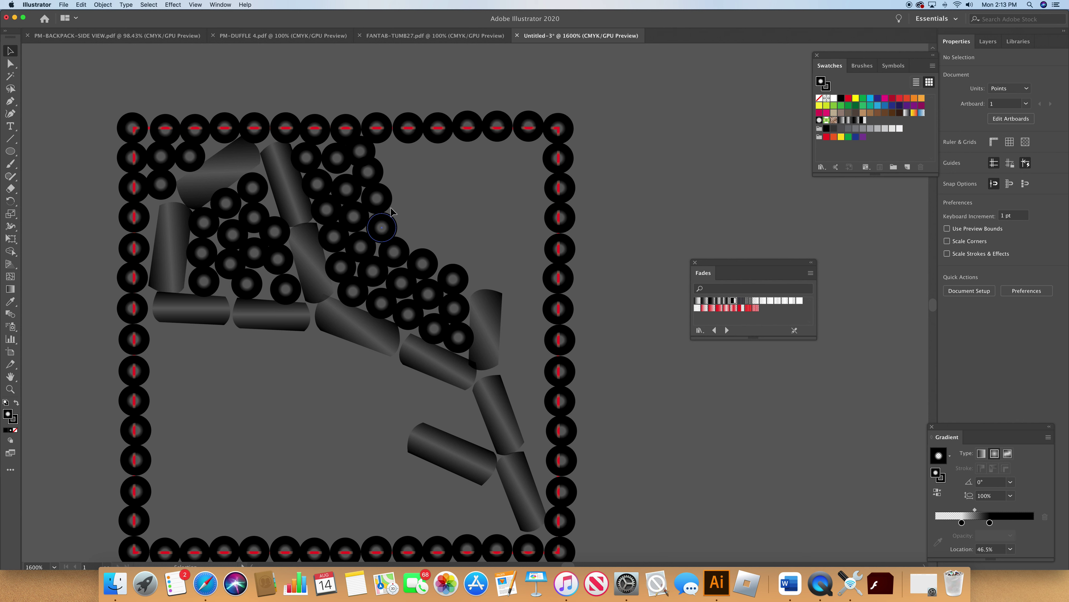
pyautogui.click(475, 302)
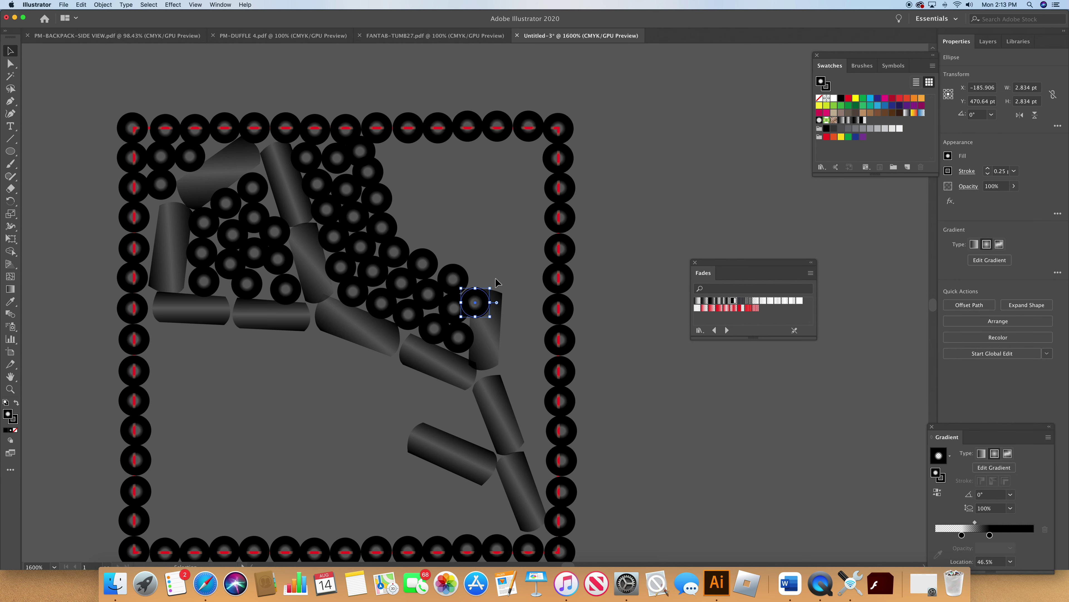
pyautogui.press('Delete')
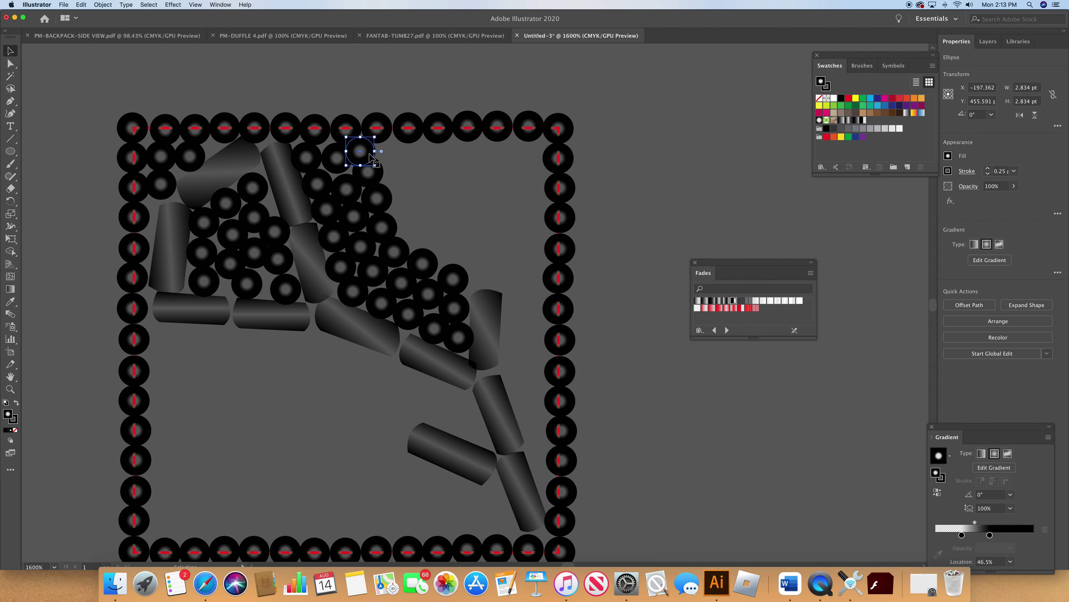
# - Duplicate the third row's seven beads and place the copy alongside as a fourth row
pyautogui.keyDown('shift'); pyautogui.click(368, 172); pyautogui.keyUp('shift')
pyautogui.keyDown('shift'); pyautogui.click(377, 198); pyautogui.keyUp('shift')
pyautogui.keyDown('shift'); pyautogui.click(382, 227); pyautogui.keyUp('shift')
pyautogui.keyDown('shift'); pyautogui.click(395, 252); pyautogui.keyUp('shift')
pyautogui.keyDown('shift'); pyautogui.click(422, 263); pyautogui.keyUp('shift')
pyautogui.keyDown('shift'); pyautogui.click(453, 280); pyautogui.keyUp('shift')
pyautogui.press('super+c')
pyautogui.press('super+v')
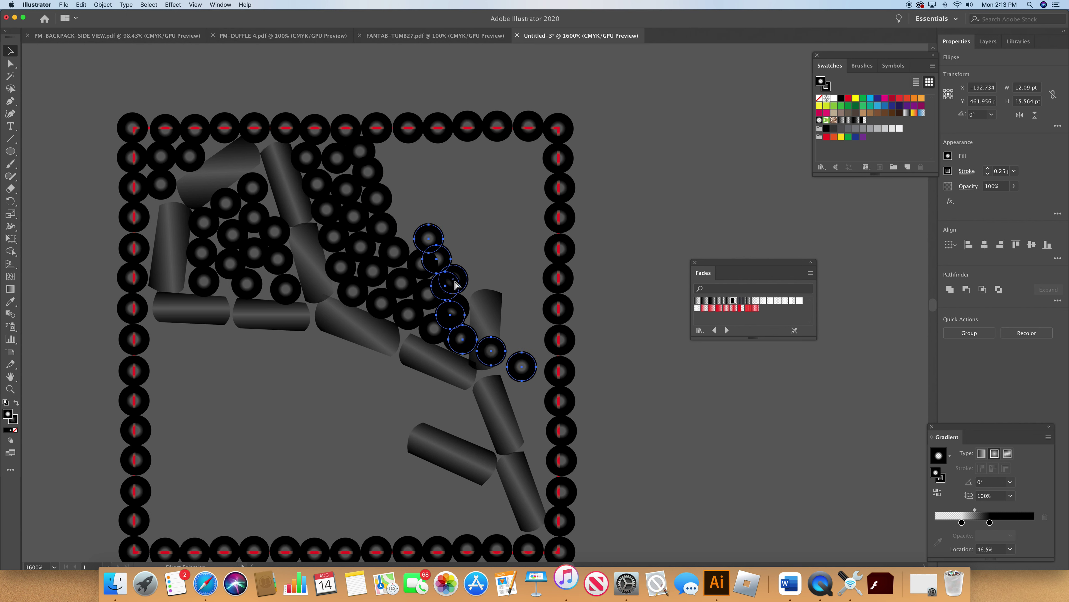
pyautogui.moveTo(449, 285); pyautogui.dragTo(410, 195)
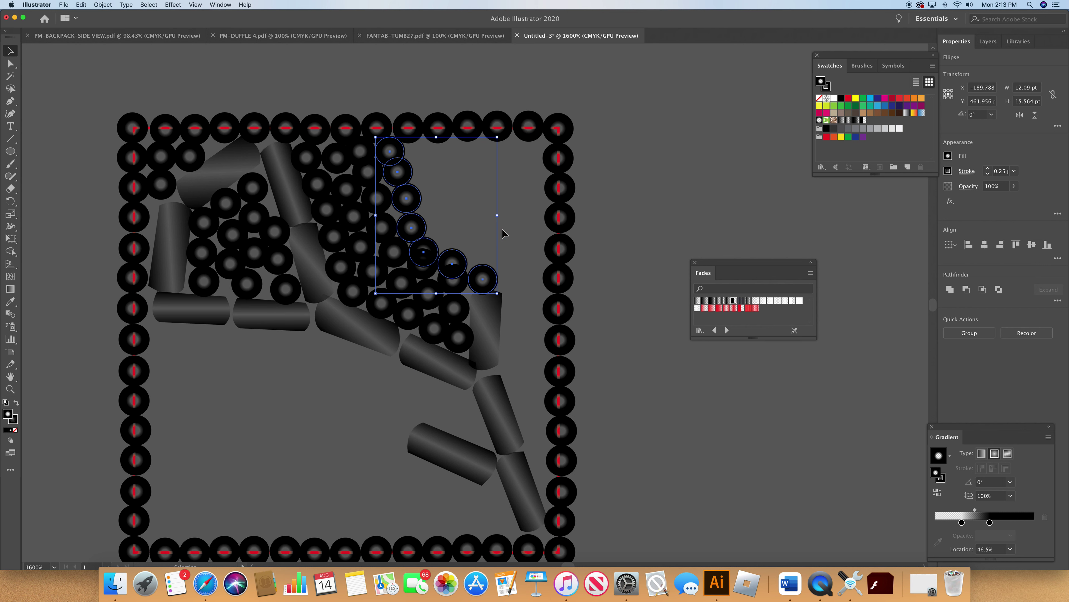
pyautogui.moveTo(458, 261); pyautogui.dragTo(452, 250)
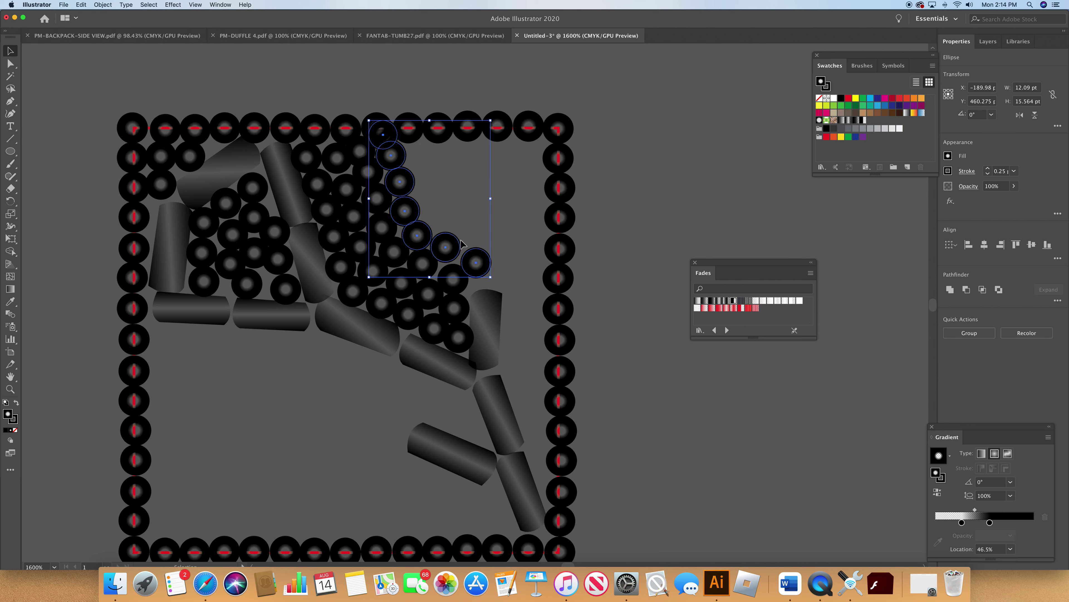
# - Delete the fourth row's end bead that overlaps the upper border
pyautogui.click(412, 75)
pyautogui.click(394, 138)
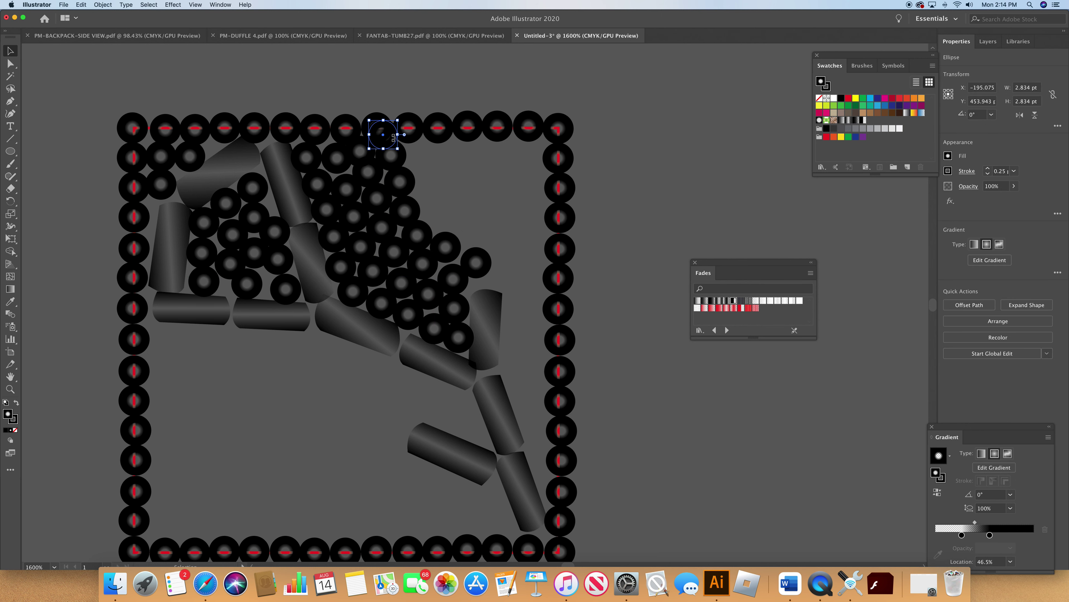
pyautogui.press('Delete')
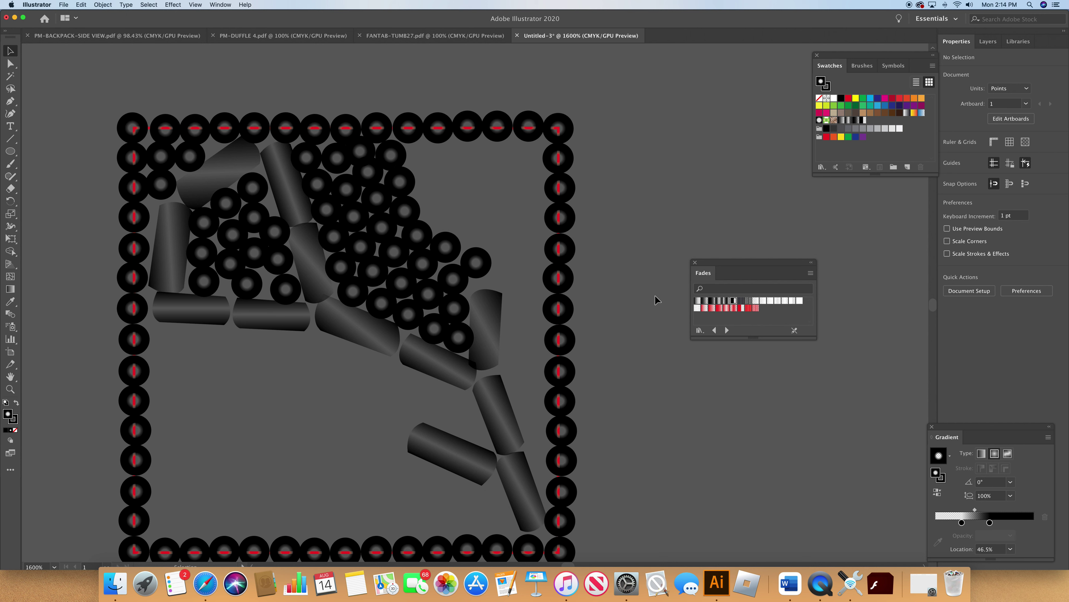
# - Paste another copy of the seven-bead row and place it alongside the fourth row as a fifth row
pyautogui.press('super+z')
pyautogui.press('super+z')
pyautogui.moveTo(474, 349); pyautogui.dragTo(449, 221)
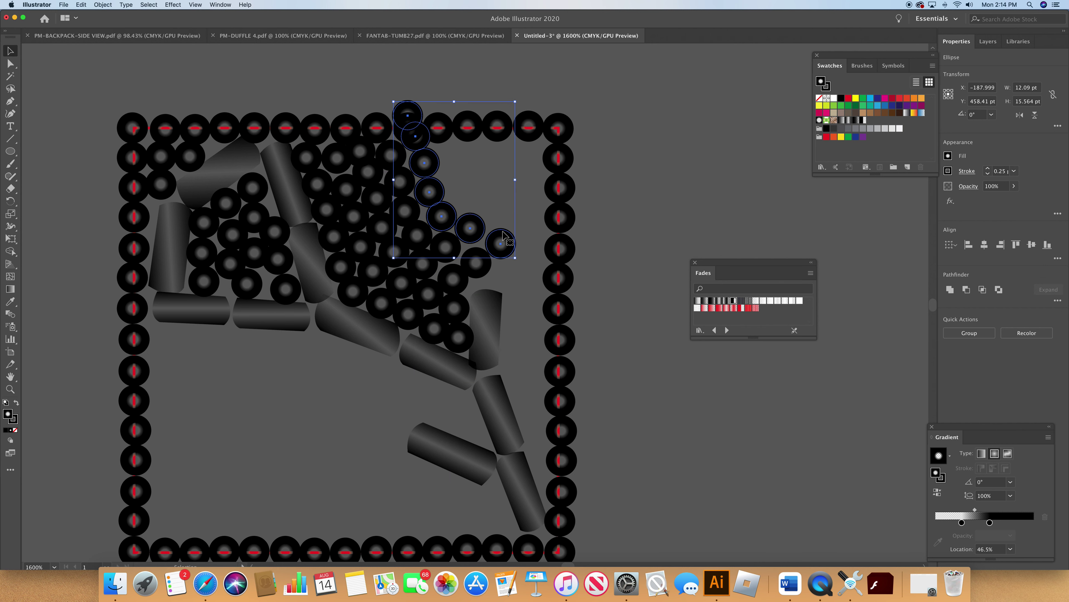
# - Rearrange the fifth row's overlapping beads to fill the gaps below the upper border and above the upright bugle bead
pyautogui.click(463, 92)
pyautogui.moveTo(421, 147); pyautogui.dragTo(503, 280)
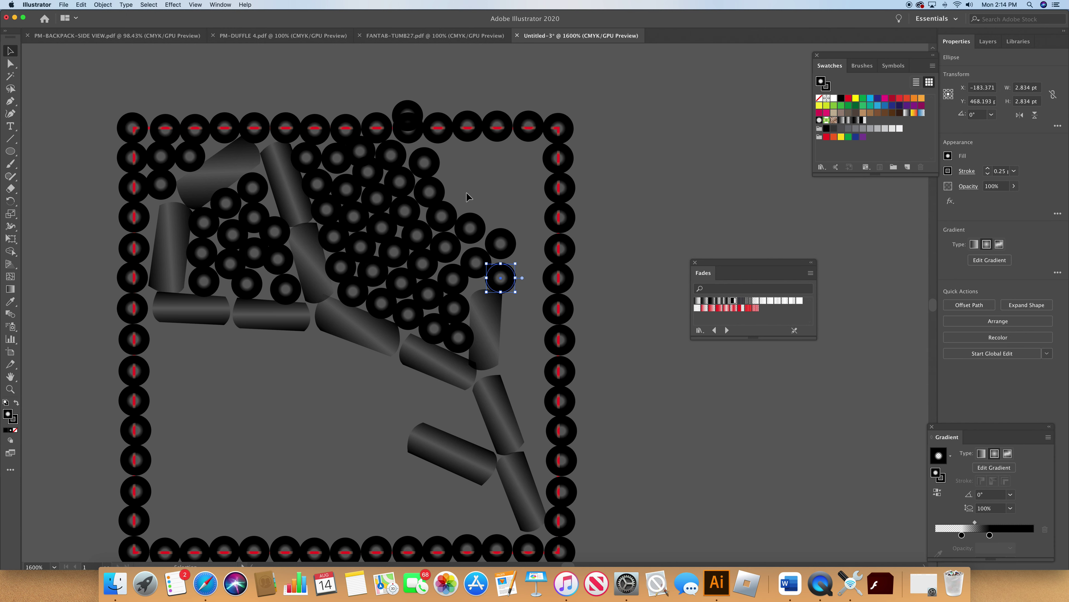
pyautogui.moveTo(410, 114); pyautogui.dragTo(436, 189)
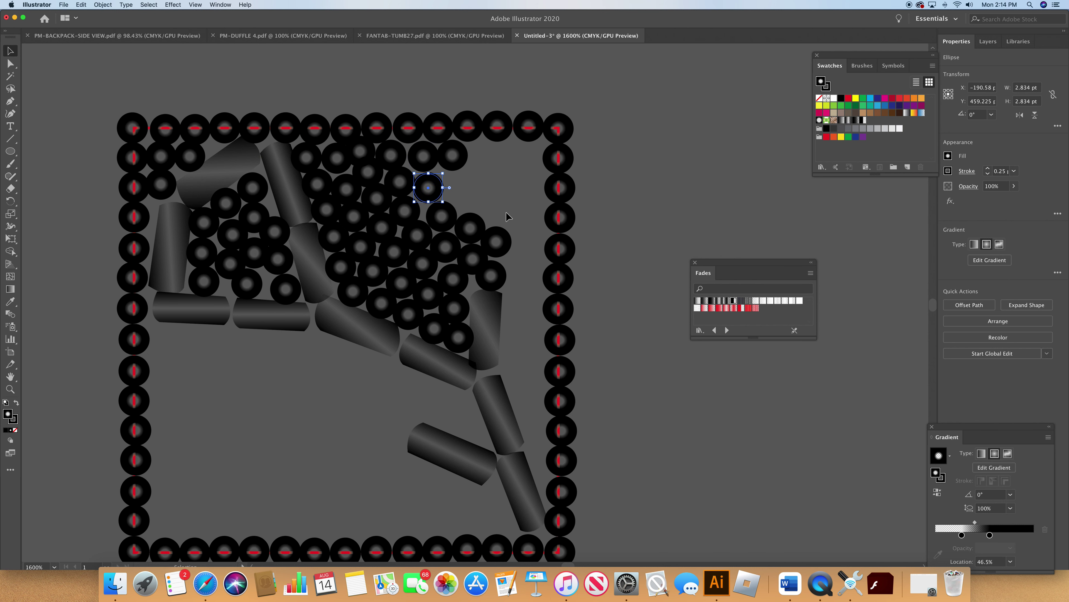
# - Duplicate four round beads from the middle of the fifth row and place the copy alongside as a sixth row
pyautogui.click(429, 163)
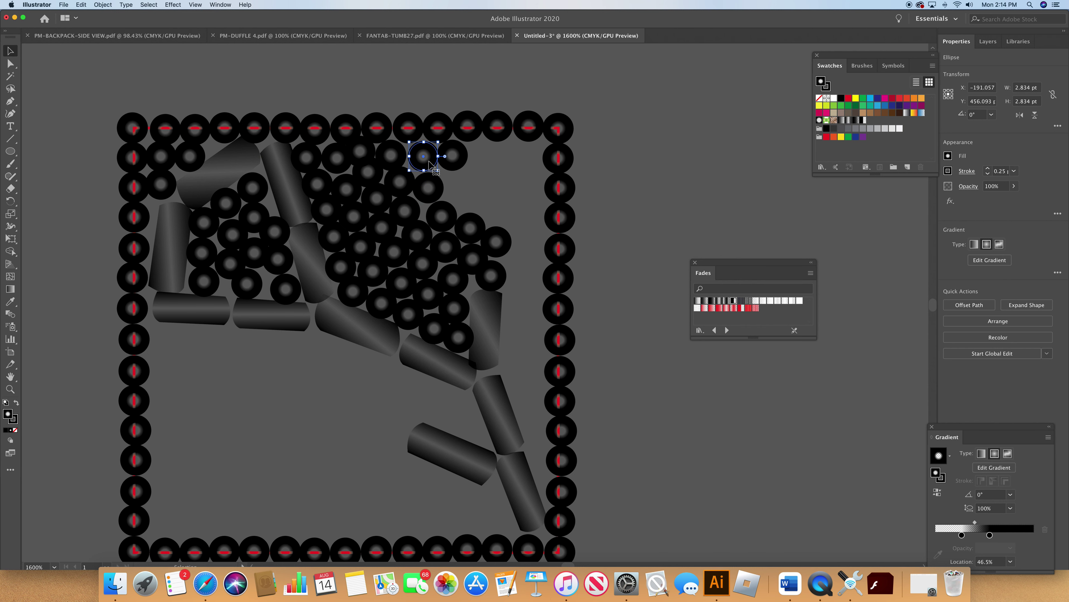
pyautogui.scroll(-1, 430, 164)
pyautogui.click(434, 185)
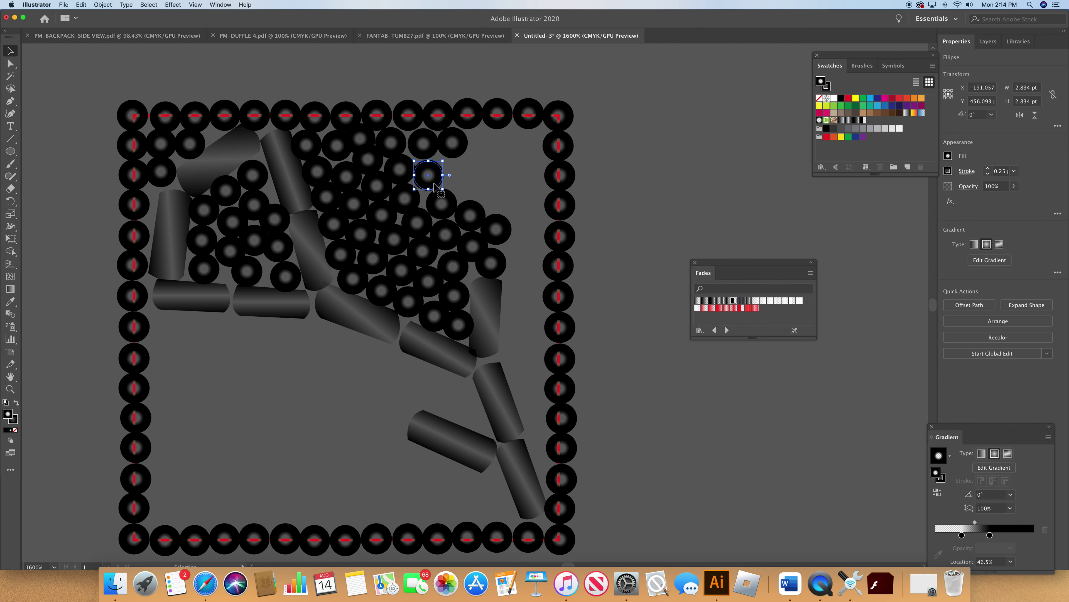
pyautogui.keyDown('shift'); pyautogui.click(444, 210); pyautogui.keyUp('shift')
pyautogui.keyDown('shift'); pyautogui.click(472, 220); pyautogui.keyUp('shift')
pyautogui.keyDown('shift'); pyautogui.click(493, 237); pyautogui.keyUp('shift')
pyautogui.moveTo(494, 236); pyautogui.dragTo(507, 214)
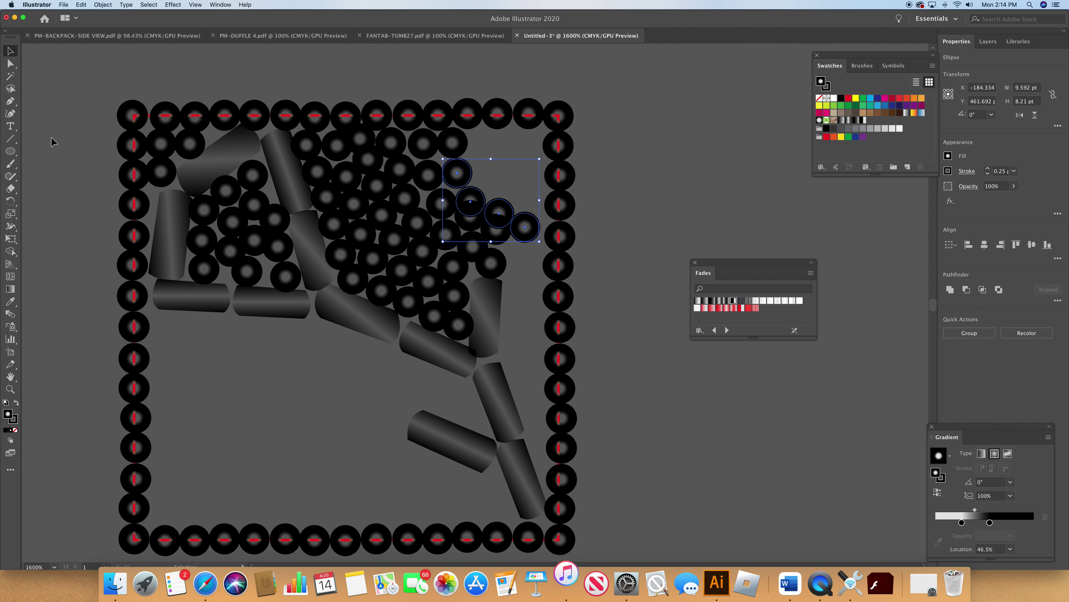
# - Spread the sixth row's beads toward the right border so they nest against the fifth row
pyautogui.click(657, 209)
pyautogui.moveTo(509, 215); pyautogui.dragTo(538, 209)
pyautogui.moveTo(537, 212); pyautogui.dragTo(536, 217)
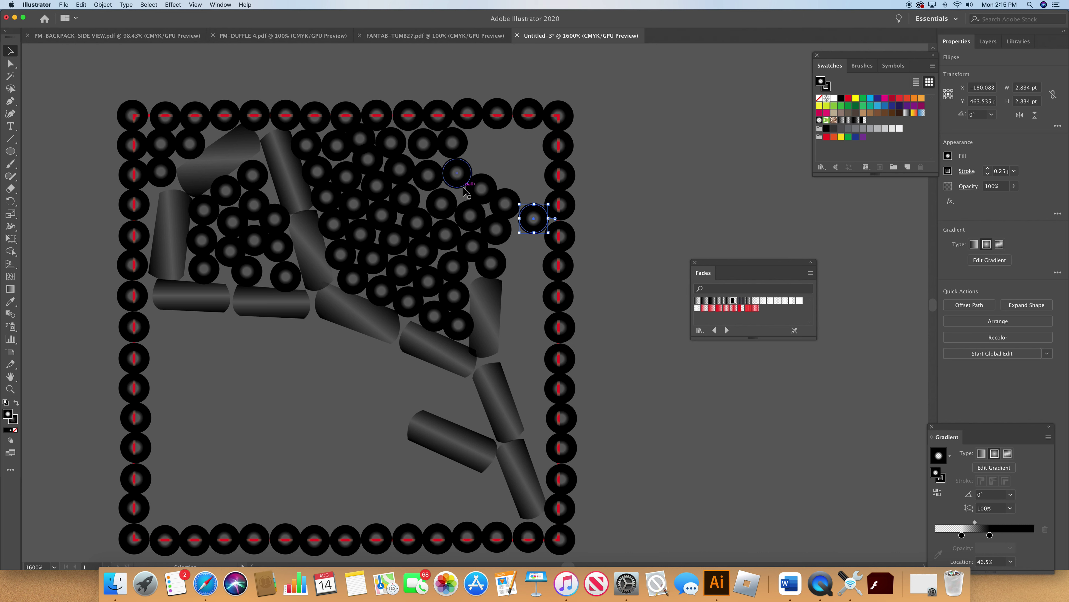
pyautogui.moveTo(461, 189); pyautogui.dragTo(465, 197)
pyautogui.click(507, 181)
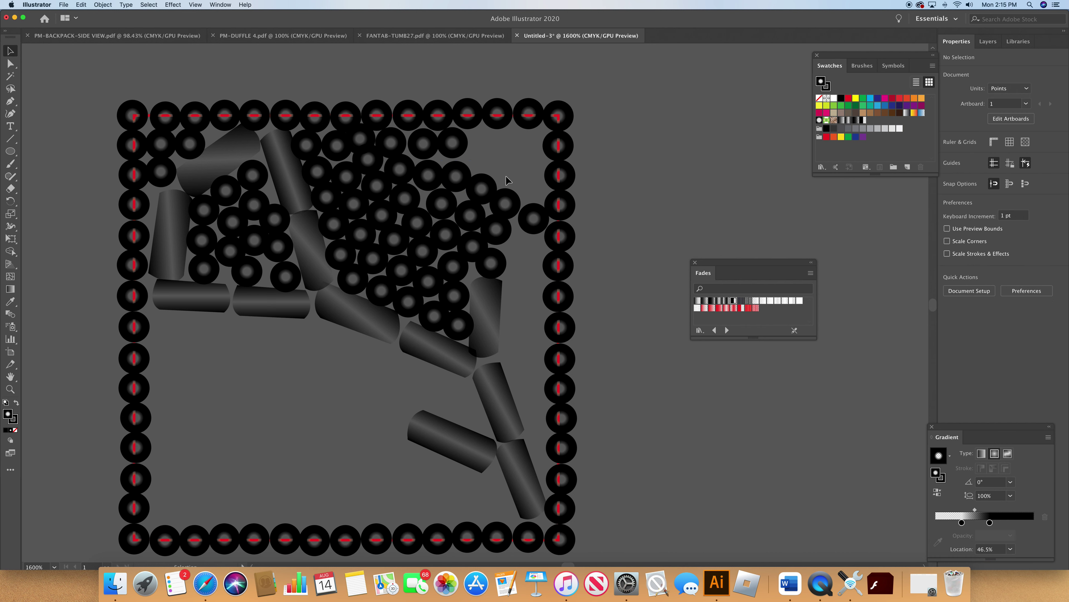
# - Copy the outermost five round beads and place the duplicate in the open upper-right corner inside the border
pyautogui.click(456, 152)
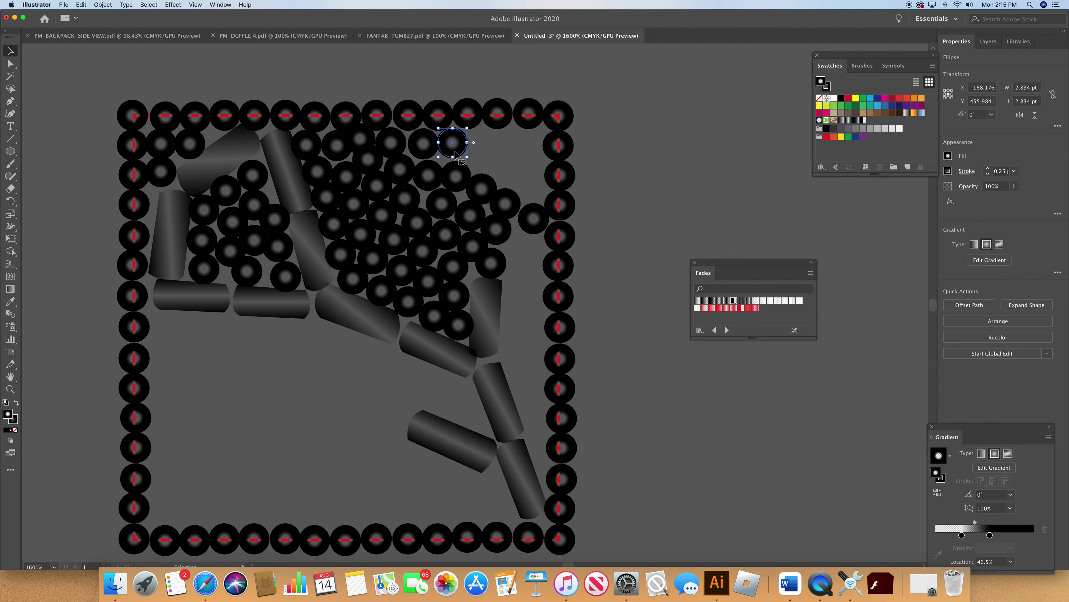
pyautogui.keyDown('shift'); pyautogui.click(471, 185); pyautogui.keyUp('shift')
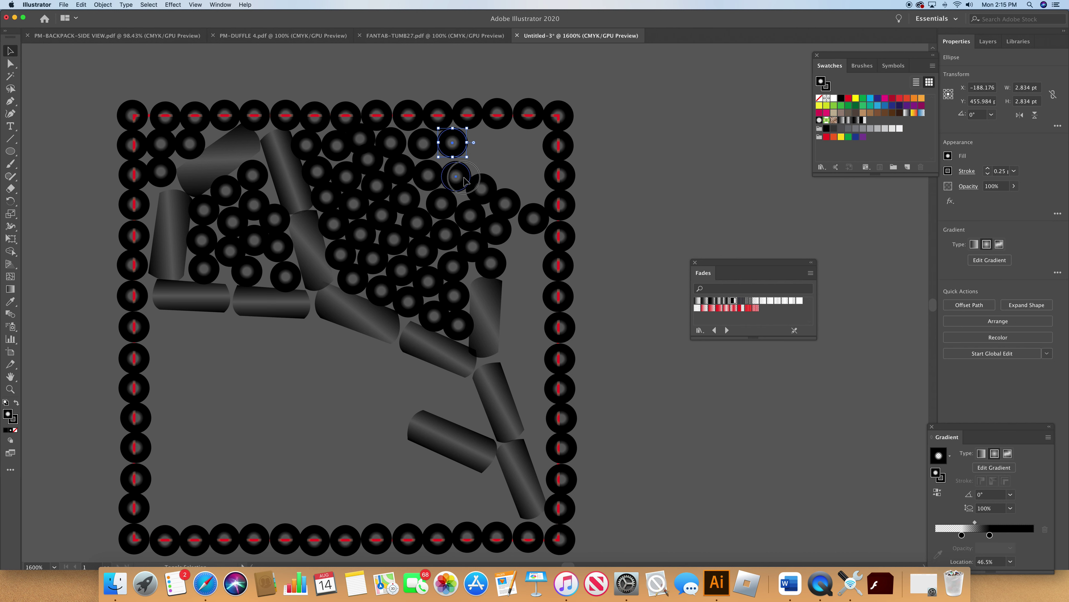
pyautogui.keyDown('shift'); pyautogui.click(478, 197); pyautogui.keyUp('shift')
pyautogui.keyDown('shift'); pyautogui.click(528, 227); pyautogui.keyUp('shift')
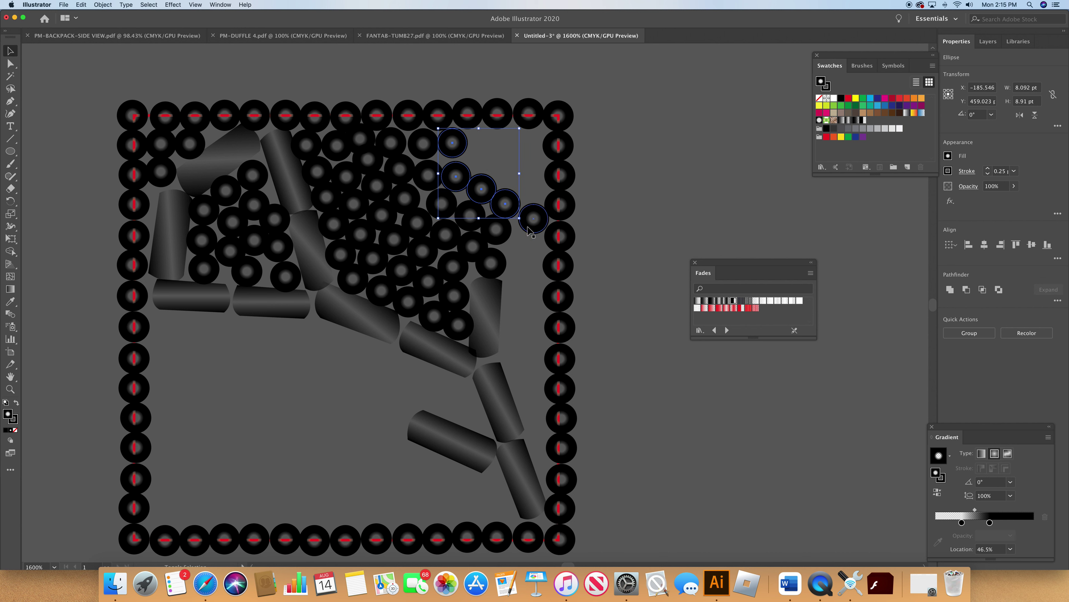
pyautogui.press('super+c')
pyautogui.press('super+v')
pyautogui.moveTo(469, 317); pyautogui.dragTo(513, 176)
pyautogui.moveTo(489, 133)
pyautogui.mouseDown()
pyautogui.moveTo(503, 141)
pyautogui.moveTo(488, 127)
pyautogui.mouseUp()
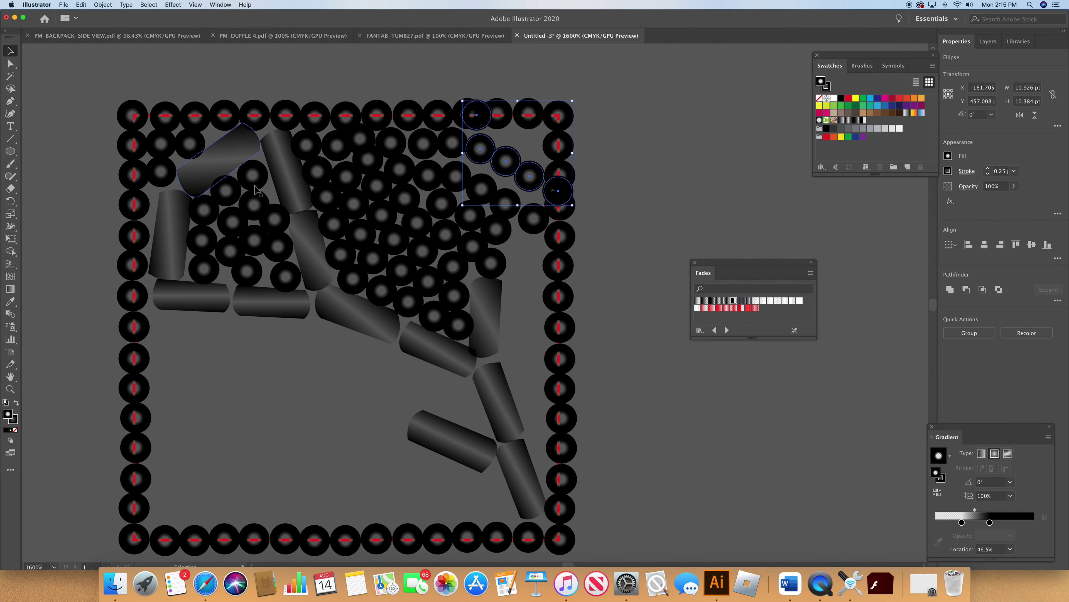
# - Rearrange the five copied beads to clear the border and fill the upper-right corner
pyautogui.click(498, 69)
pyautogui.moveTo(488, 163); pyautogui.dragTo(530, 159)
pyautogui.moveTo(476, 123); pyautogui.dragTo(504, 144)
pyautogui.click(482, 151)
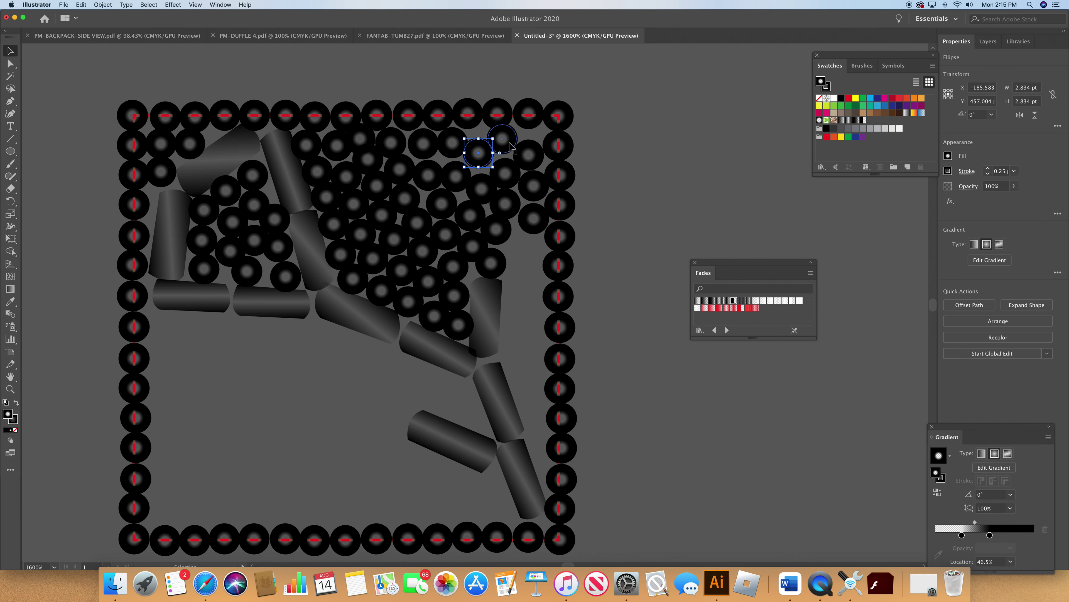
pyautogui.click(510, 148)
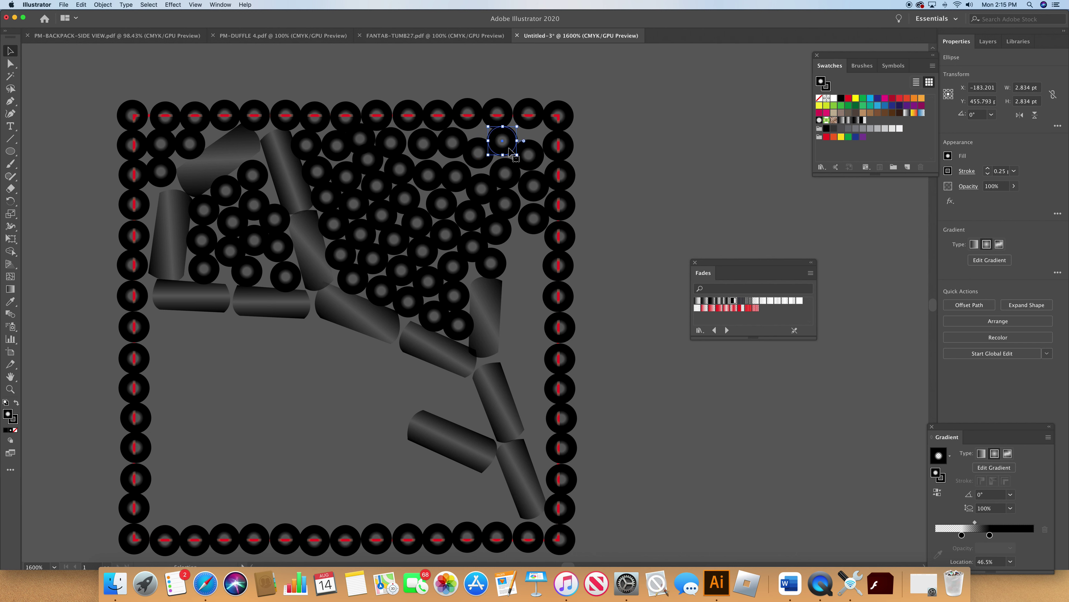
# - Fit another round bead into the column beside the right border and shift the neighbouring beads to close the gaps
pyautogui.moveTo(539, 181); pyautogui.dragTo(482, 314)
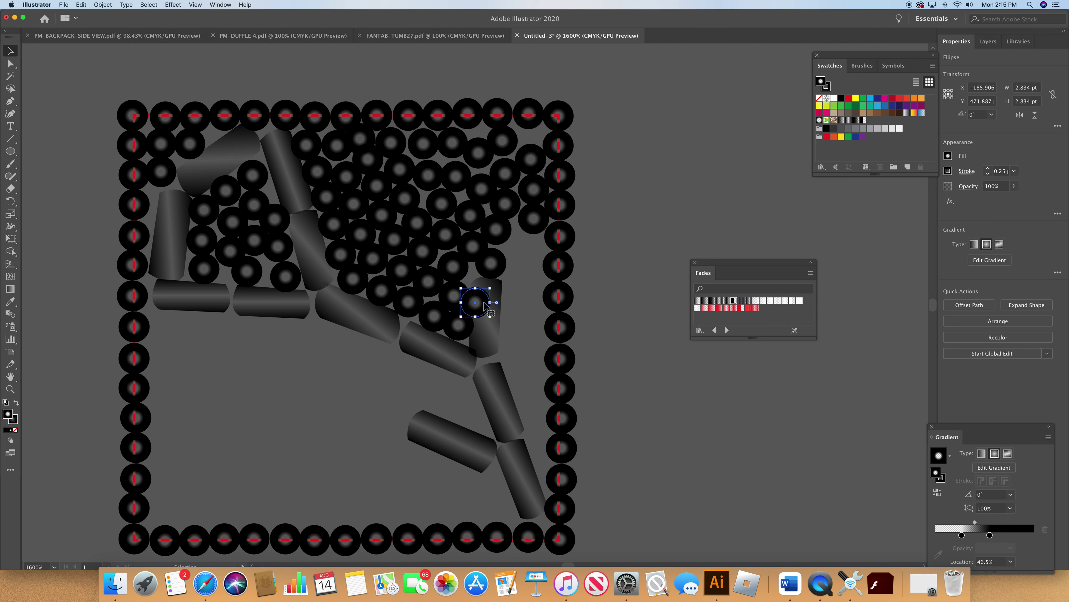
pyautogui.moveTo(483, 306); pyautogui.dragTo(535, 176)
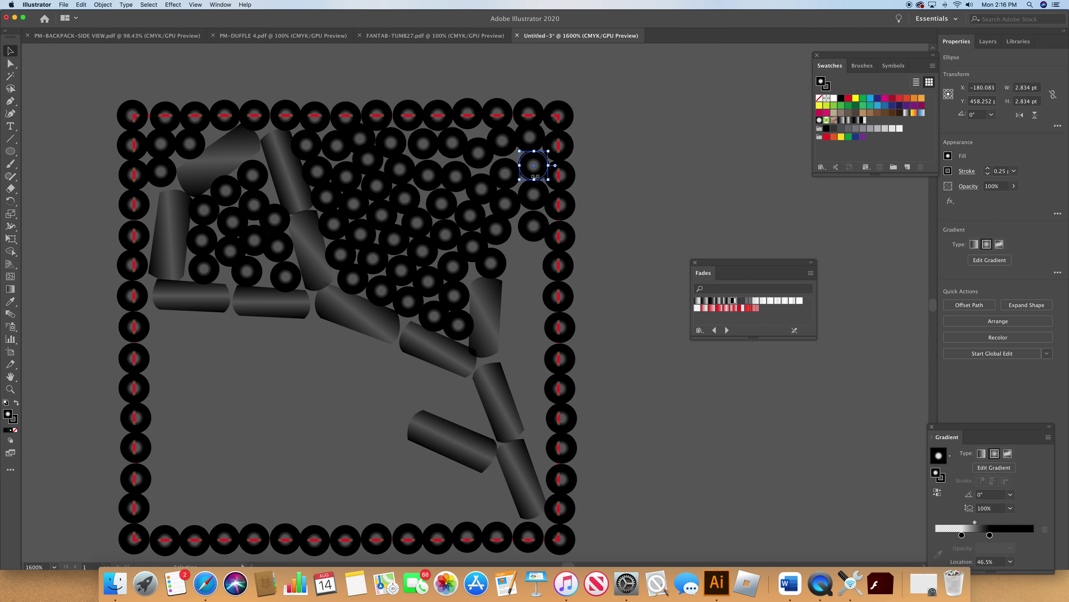
pyautogui.moveTo(540, 239); pyautogui.dragTo(514, 241)
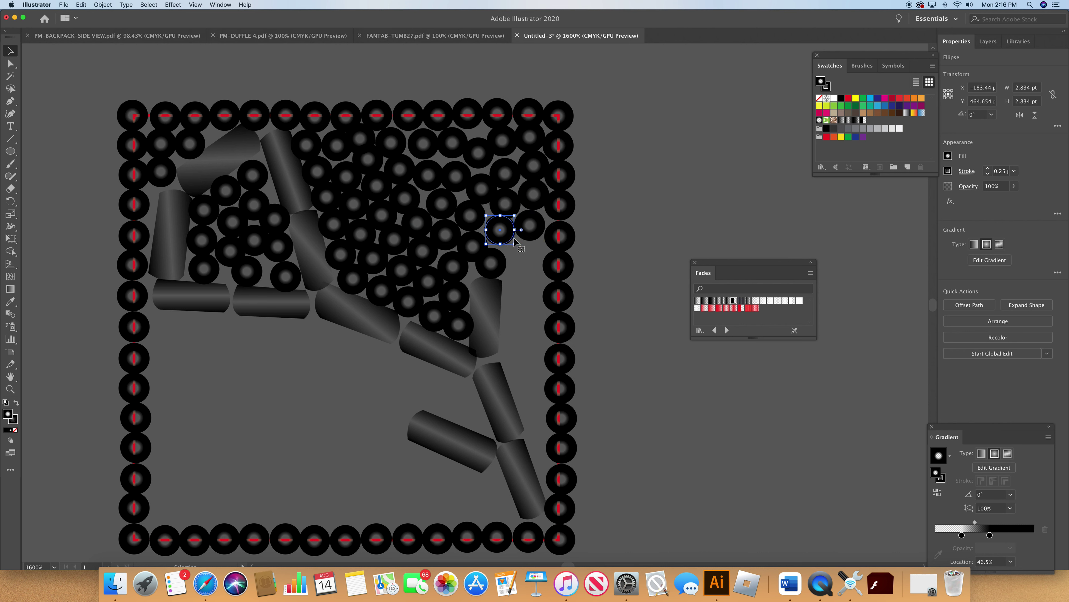
# - Duplicate the two columns of eight round beads beside the right border and place the copy directly below them
pyautogui.click(529, 148)
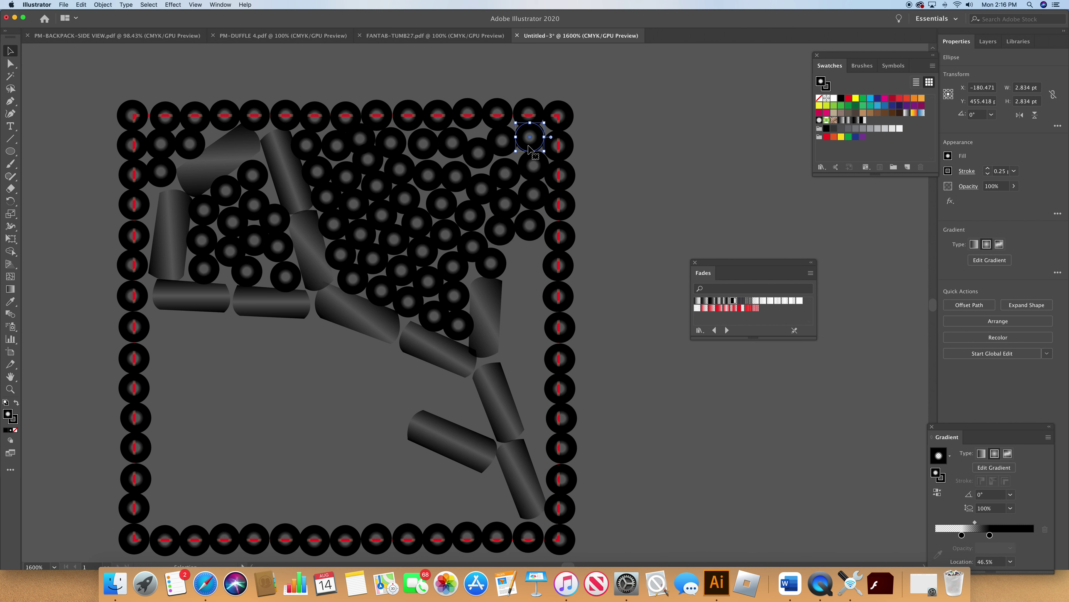
pyautogui.keyDown('shift'); pyautogui.click(533, 168); pyautogui.keyUp('shift')
pyautogui.keyDown('shift'); pyautogui.click(533, 194); pyautogui.keyUp('shift')
pyautogui.keyDown('shift'); pyautogui.click(531, 225); pyautogui.keyUp('shift')
pyautogui.keyDown('shift'); pyautogui.click(505, 234); pyautogui.keyUp('shift')
pyautogui.keyDown('shift'); pyautogui.click(508, 206); pyautogui.keyUp('shift')
pyautogui.keyDown('shift'); pyautogui.click(508, 176); pyautogui.keyUp('shift')
pyautogui.keyDown('shift'); pyautogui.click(508, 152); pyautogui.keyUp('shift')
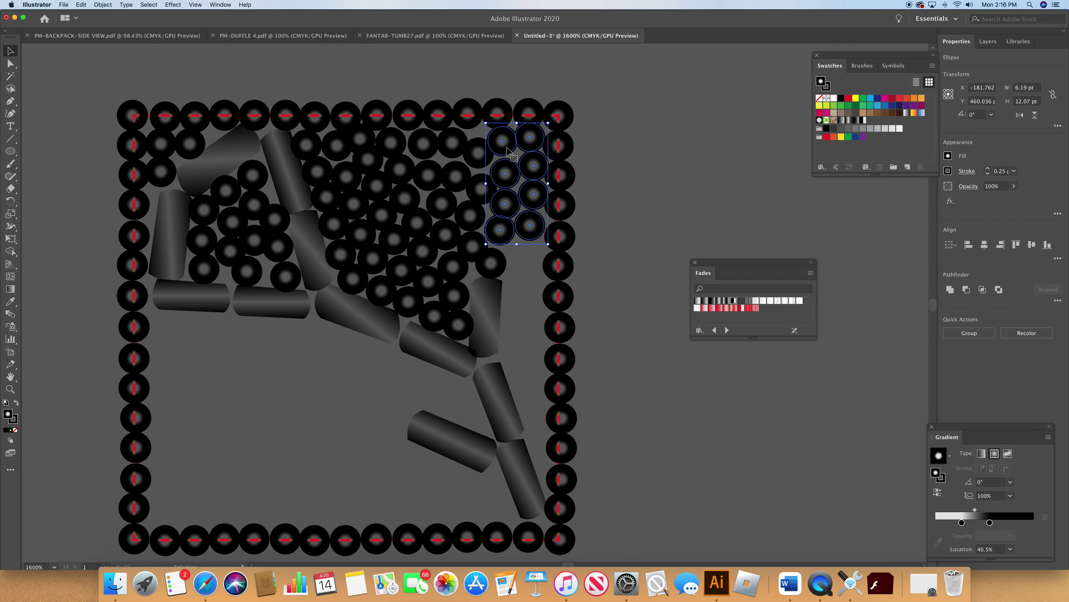
pyautogui.moveTo(508, 148); pyautogui.dragTo(553, 289)
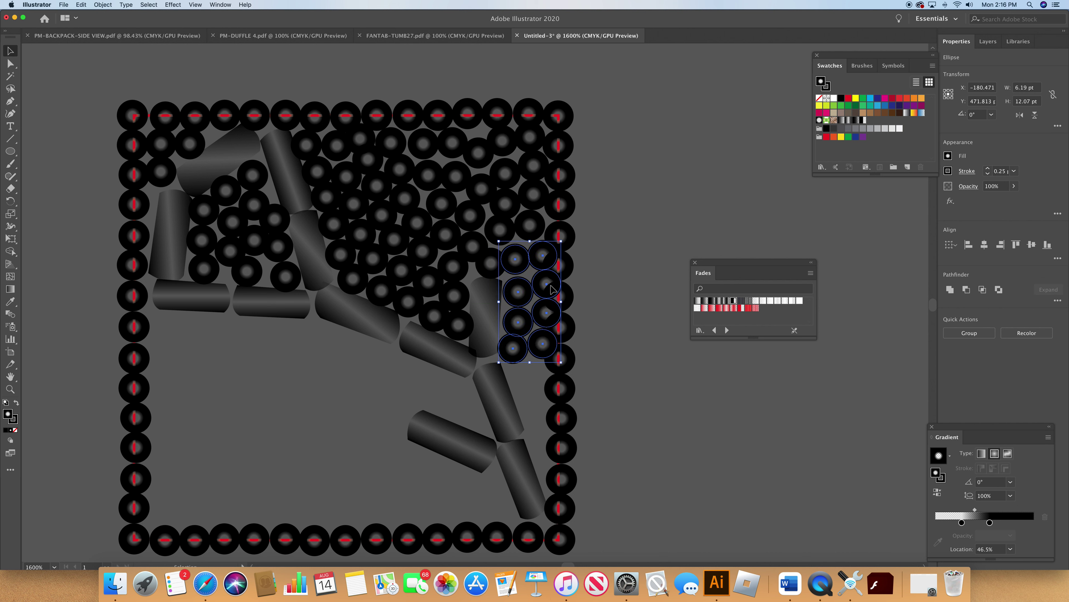
# - Spread the copied beads down the channel between the bugle beads and the right border, clearing the border overlaps
pyautogui.click(643, 302)
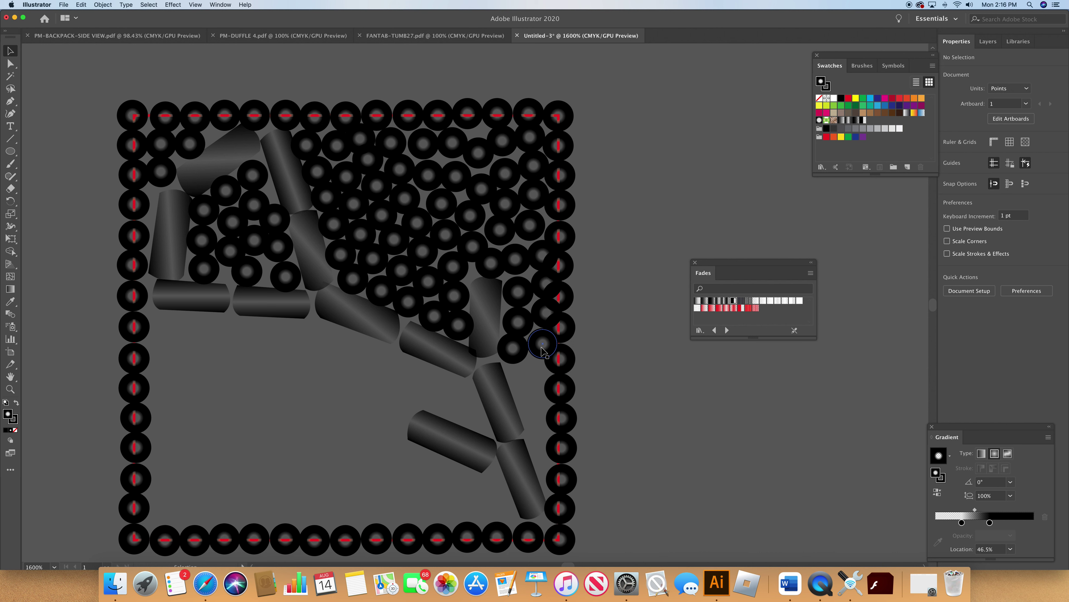
pyautogui.moveTo(524, 323); pyautogui.dragTo(555, 396)
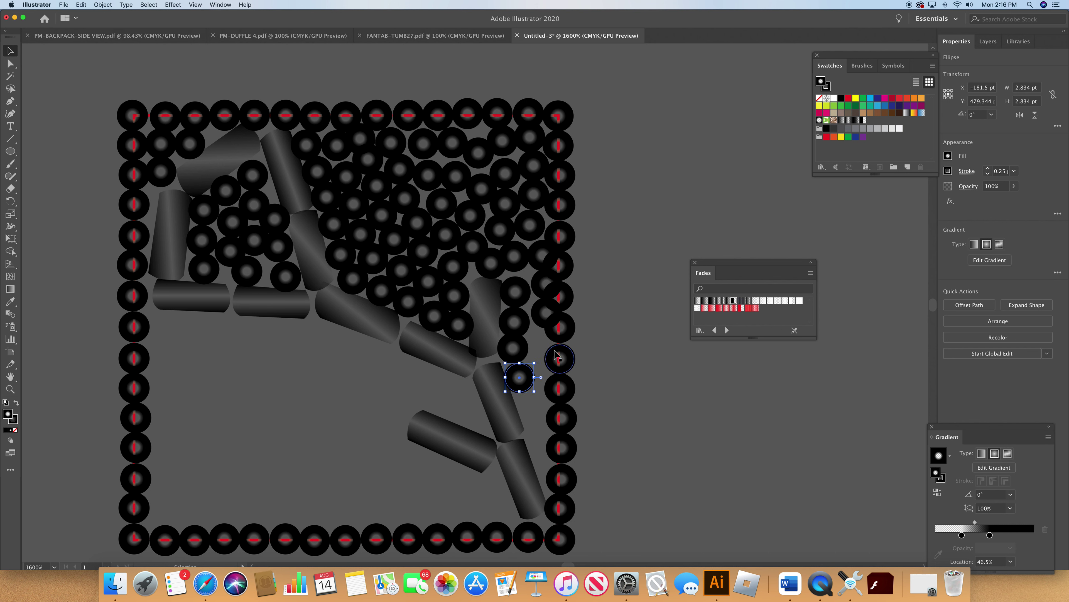
pyautogui.moveTo(544, 321); pyautogui.dragTo(532, 417)
pyautogui.moveTo(545, 293); pyautogui.dragTo(541, 442)
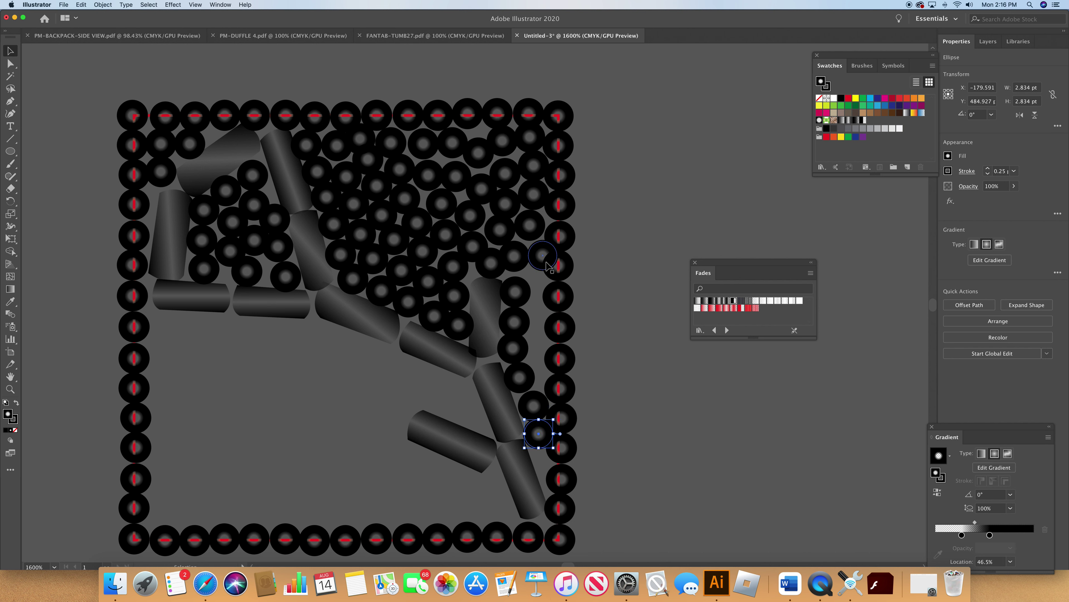
pyautogui.moveTo(545, 268)
pyautogui.mouseDown()
pyautogui.moveTo(541, 346)
pyautogui.moveTo(540, 314)
pyautogui.moveTo(479, 310)
pyautogui.moveTo(556, 279)
pyautogui.moveTo(541, 287)
pyautogui.mouseUp()
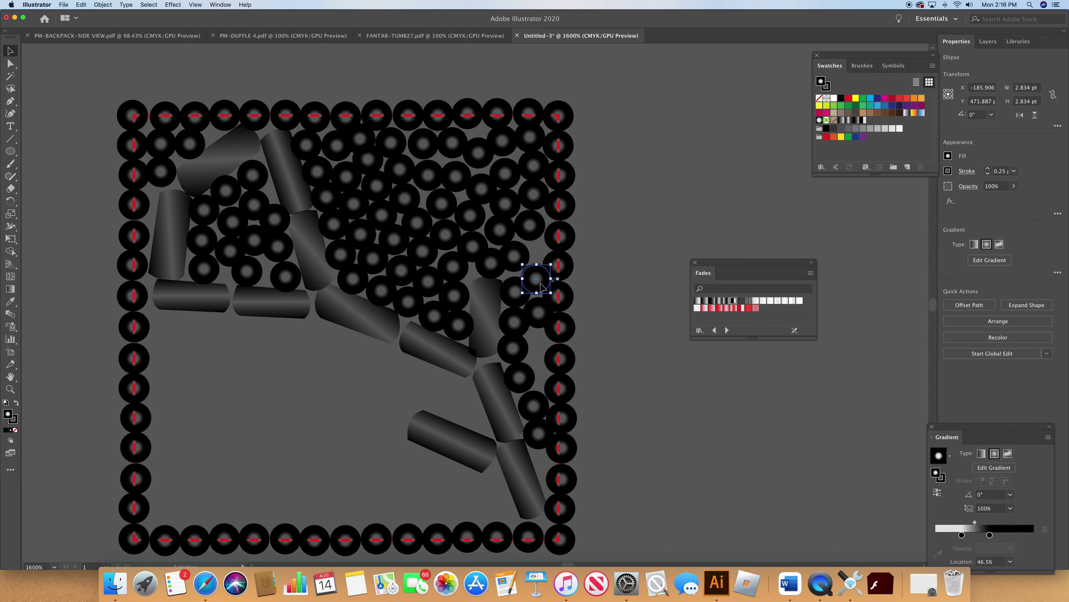
# - Add three slightly smaller 2.62 pt round beads in the remaining gaps along the right border
pyautogui.press('super+z')
pyautogui.moveTo(479, 311); pyautogui.dragTo(525, 240)
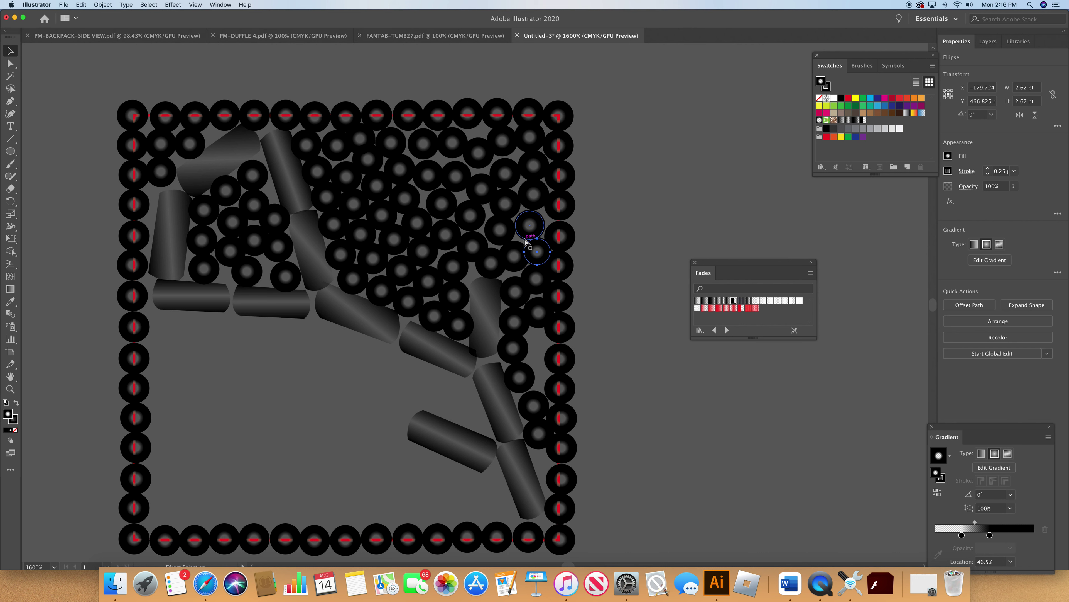
pyautogui.press('super+z')
pyautogui.moveTo(481, 311); pyautogui.dragTo(541, 352)
pyautogui.press('super+z')
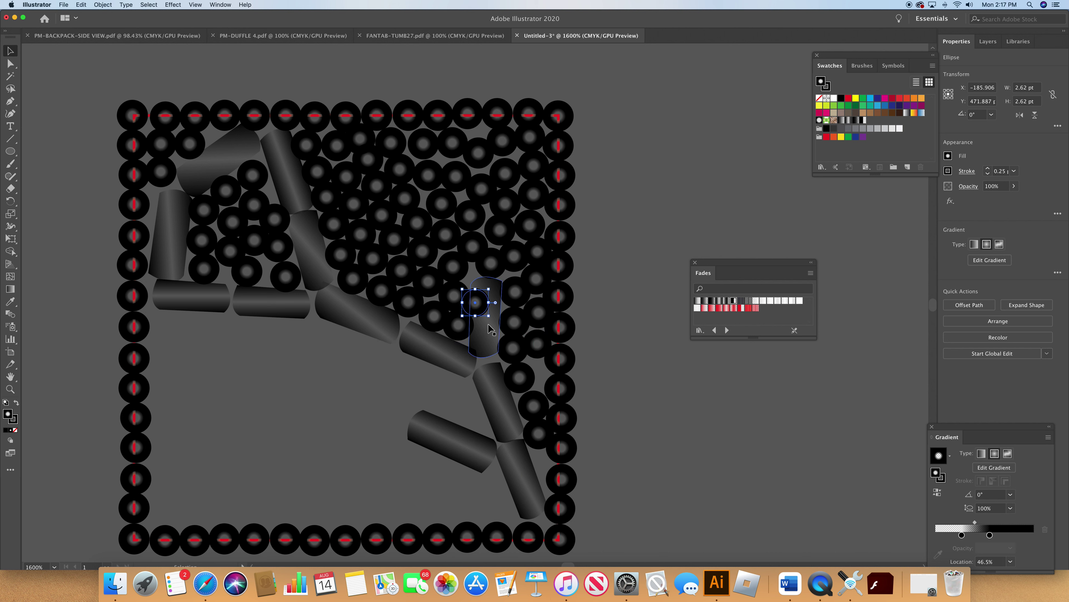
pyautogui.moveTo(481, 310); pyautogui.dragTo(544, 382)
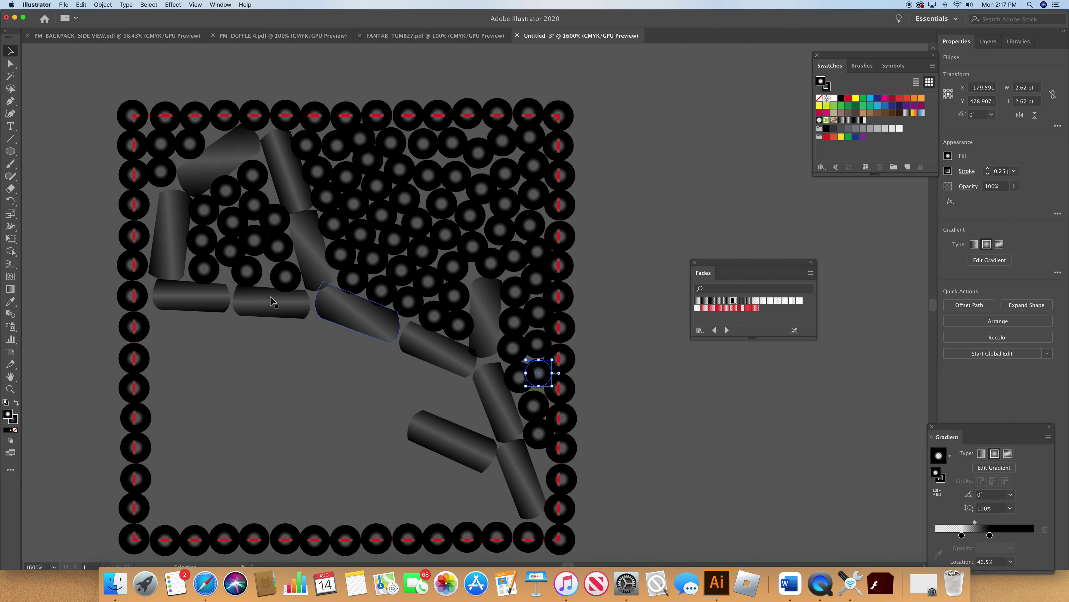
# - Adjust the beads beside the slanted bugle beads and fit another small bead at the channel's lower end
pyautogui.click(573, 375)
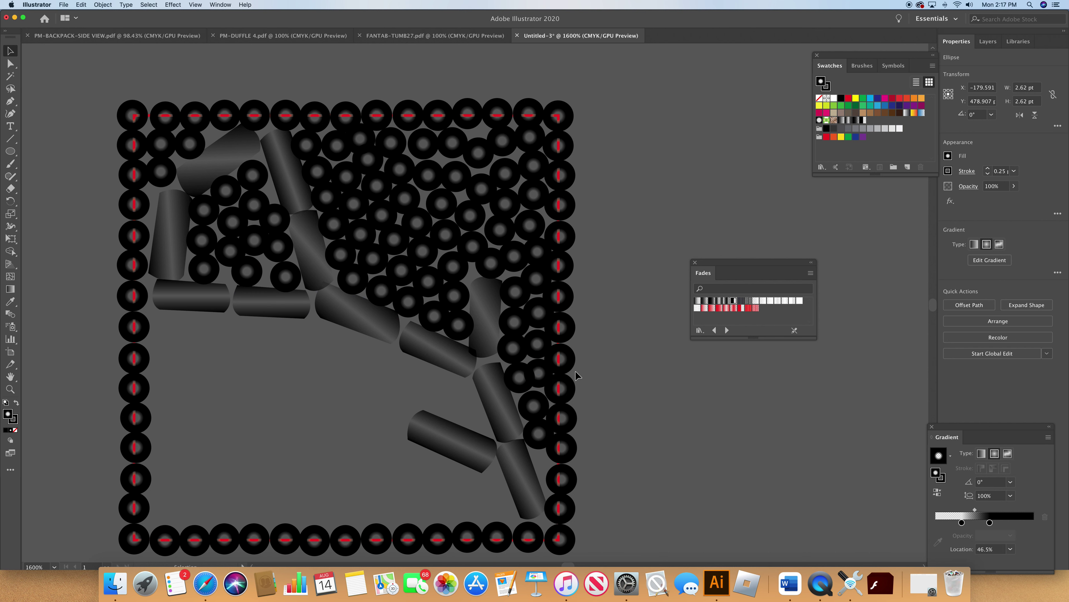
pyautogui.click(526, 388)
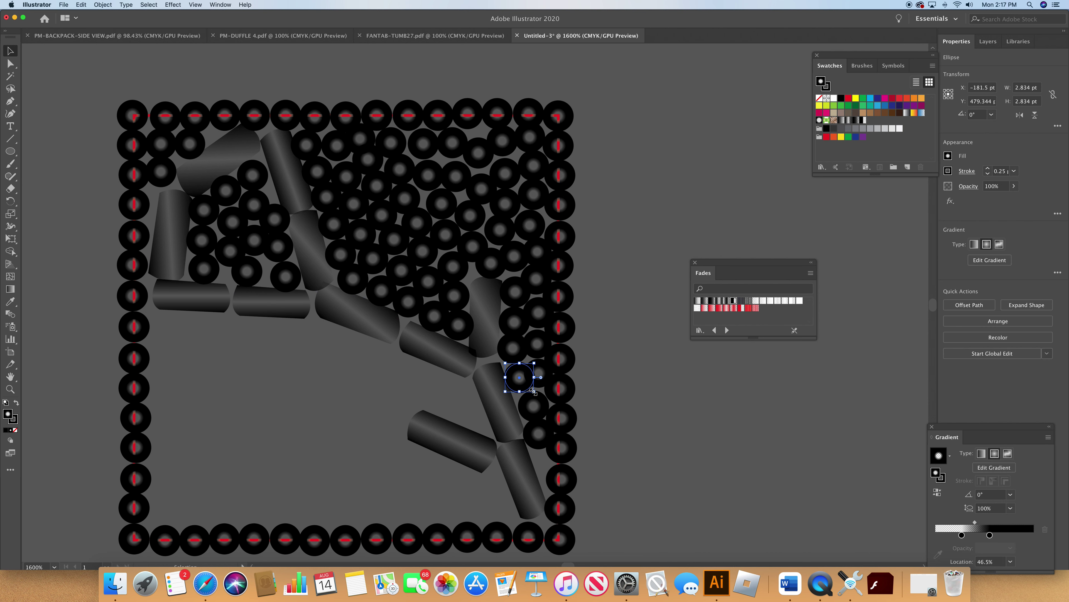
pyautogui.moveTo(530, 388); pyautogui.dragTo(550, 471)
pyautogui.click(522, 386)
pyautogui.click(603, 448)
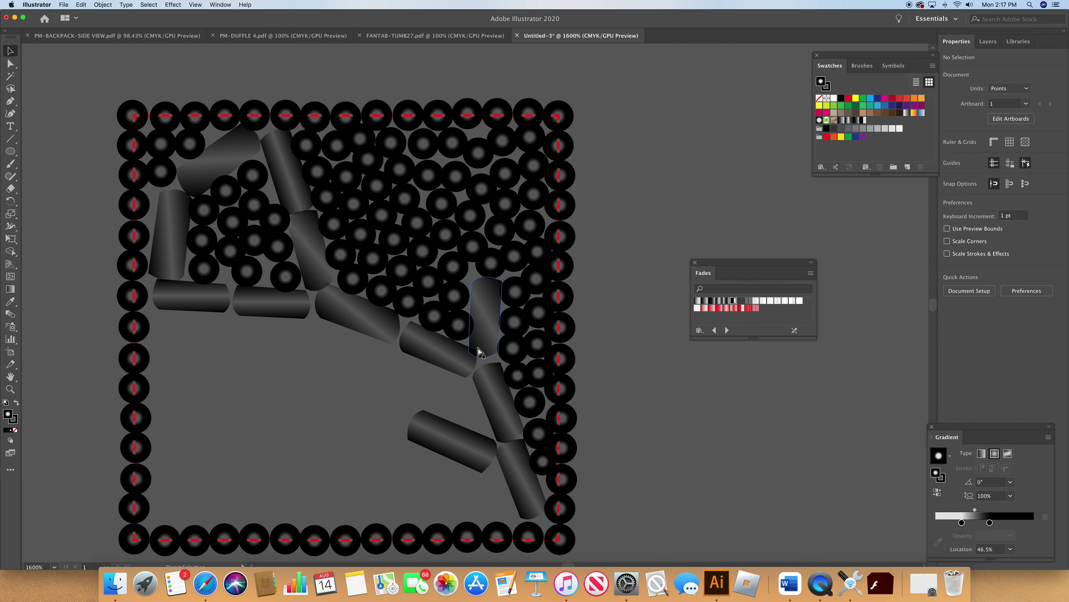
# - Fit two 2.456 pt round beads into the gaps around the slanted and upright bugle beads near the upper-left corner
pyautogui.click(475, 303)
pyautogui.moveTo(475, 302); pyautogui.dragTo(213, 139)
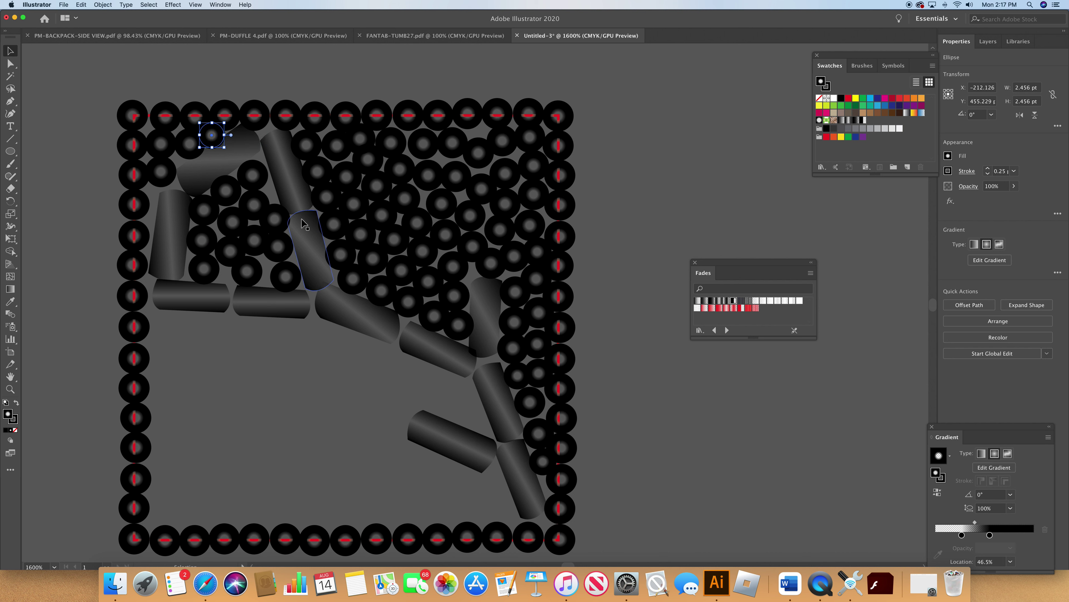
pyautogui.moveTo(173, 178); pyautogui.dragTo(175, 178)
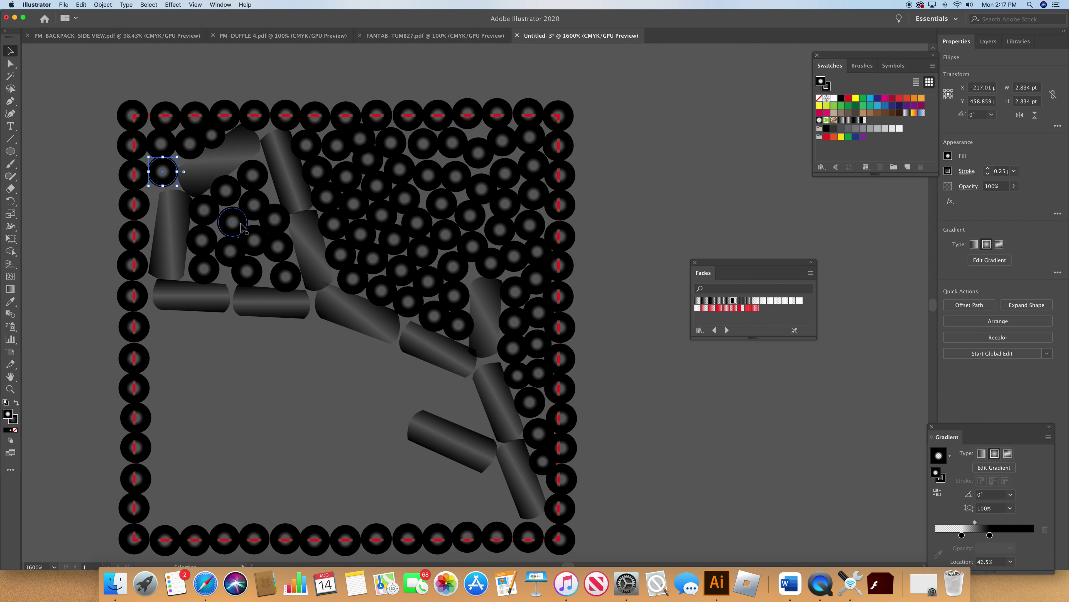
pyautogui.click(215, 143)
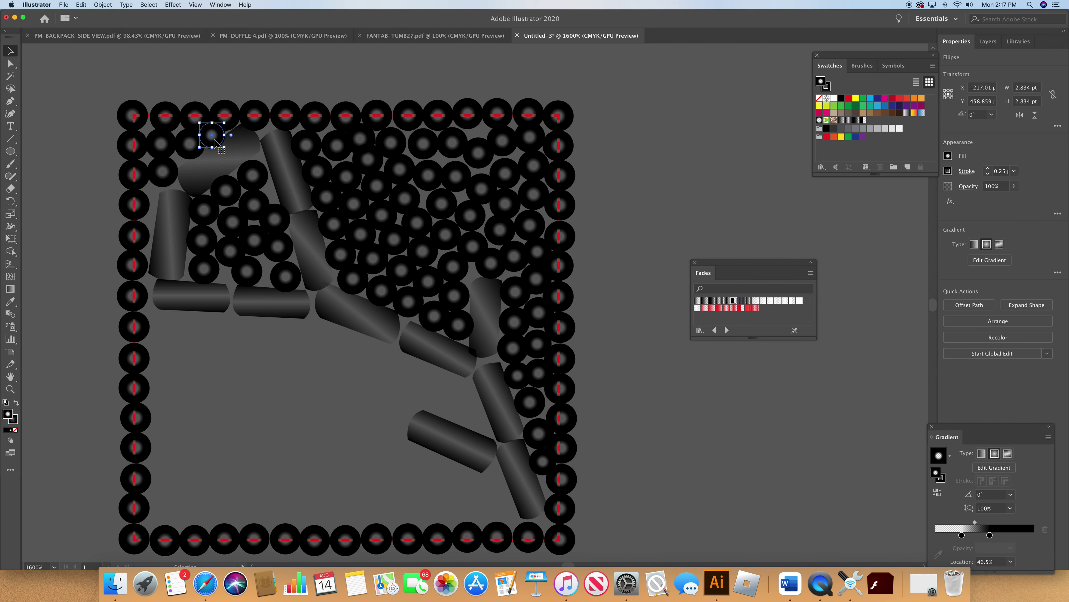
pyautogui.moveTo(215, 143); pyautogui.dragTo(481, 316)
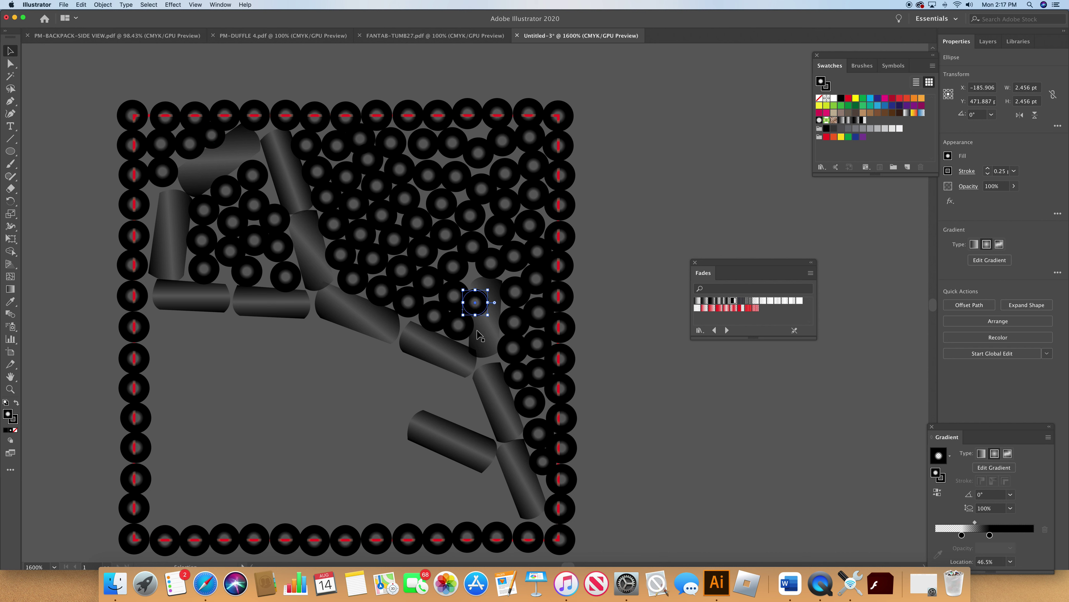
pyautogui.moveTo(480, 306); pyautogui.dragTo(153, 199)
pyautogui.click(277, 354)
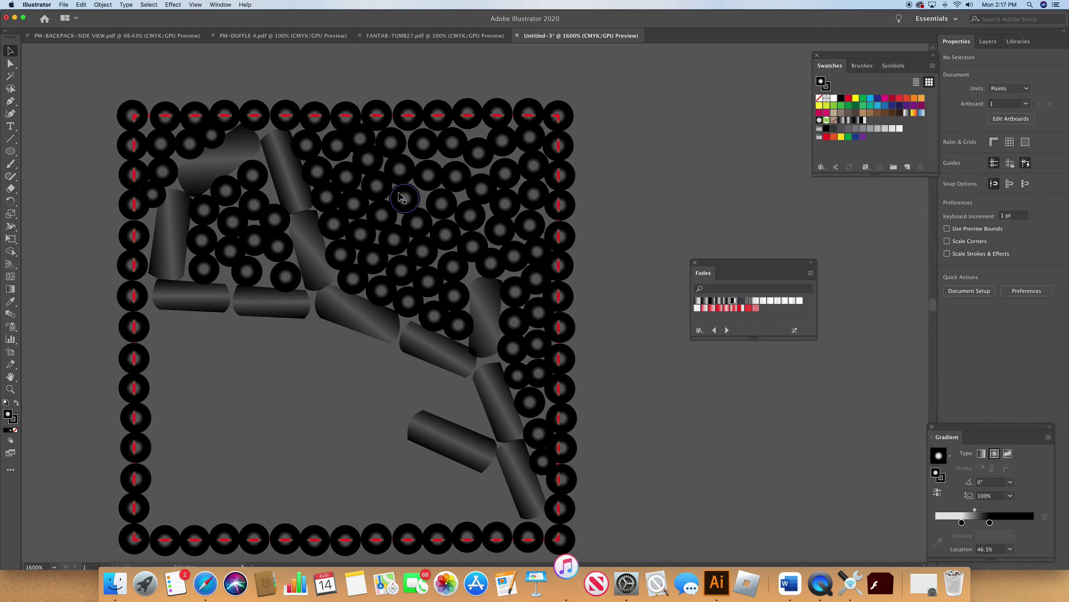
# - Select the group of seven round beads below the upper border near the upper-right corner
pyautogui.scroll(-1, 417, 177)
pyautogui.click(422, 151)
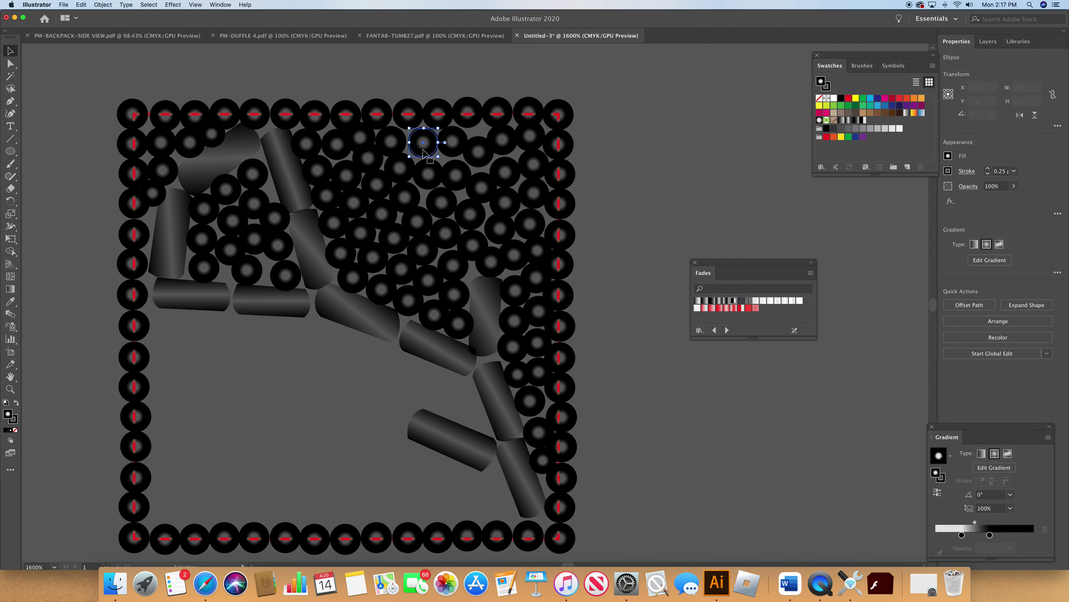
pyautogui.keyDown('shift'); pyautogui.click(462, 147); pyautogui.keyUp('shift')
pyautogui.keyDown('shift'); pyautogui.click(484, 153); pyautogui.keyUp('shift')
pyautogui.keyDown('shift'); pyautogui.click(502, 145); pyautogui.keyUp('shift')
pyautogui.keyDown('shift'); pyautogui.click(529, 141); pyautogui.keyUp('shift')
pyautogui.keyDown('shift'); pyautogui.click(535, 171); pyautogui.keyUp('shift')
pyautogui.keyDown('shift'); pyautogui.click(505, 172); pyautogui.keyUp('shift')
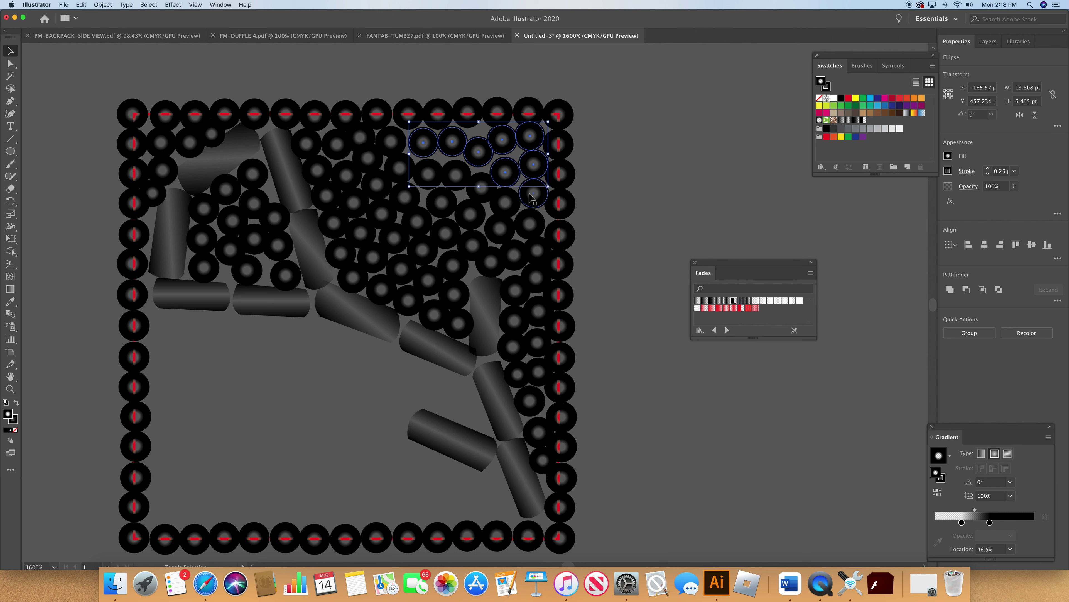
# - Select the remaining circles of the upper-right cluster and duplicate the whole selected cluster by copying and pasting it
pyautogui.keyDown('shift'); pyautogui.click(533, 193); pyautogui.keyUp('shift')
pyautogui.keyDown('shift'); pyautogui.click(530, 224); pyautogui.keyUp('shift')
pyautogui.keyDown('shift'); pyautogui.click(537, 250); pyautogui.keyUp('shift')
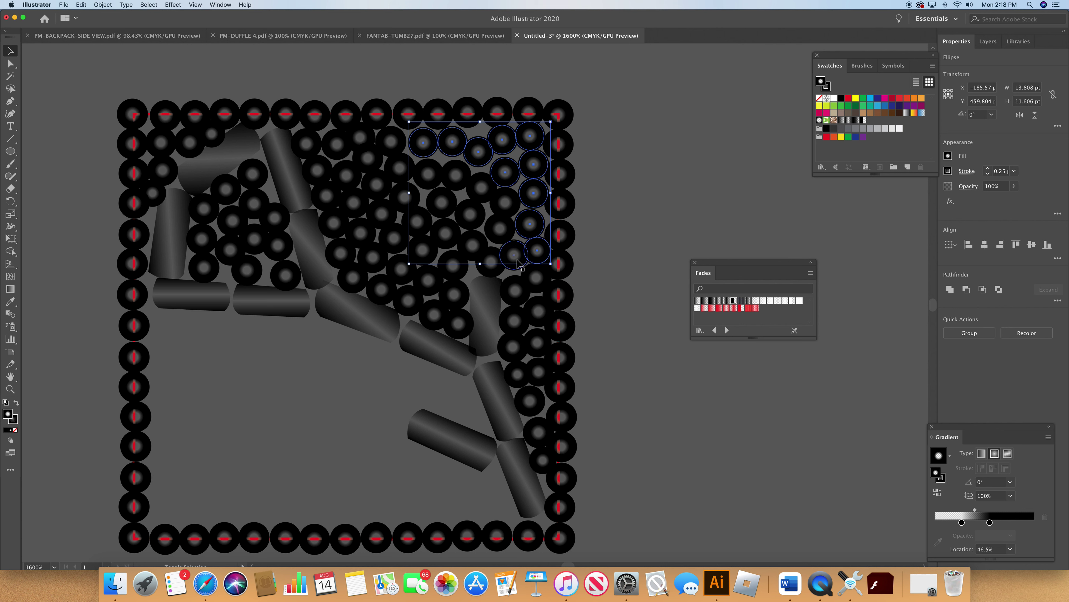
pyautogui.keyDown('shift'); pyautogui.click(514, 255); pyautogui.keyUp('shift')
pyautogui.keyDown('shift'); pyautogui.click(503, 207); pyautogui.keyUp('shift')
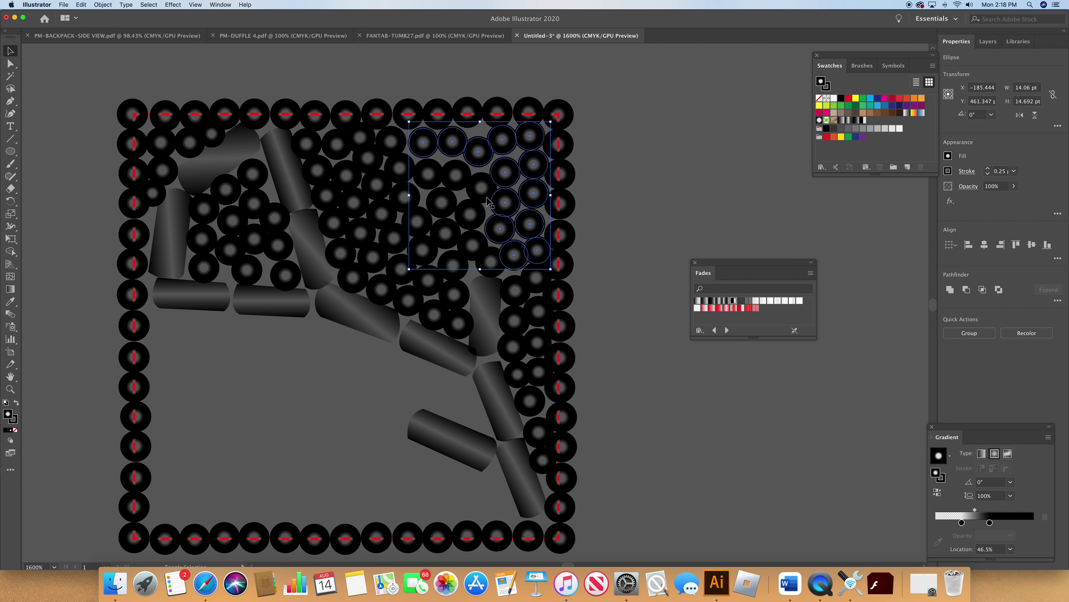
pyautogui.keyDown('shift'); pyautogui.click(456, 176); pyautogui.keyUp('shift')
pyautogui.keyDown('shift'); pyautogui.click(428, 175); pyautogui.keyUp('shift')
pyautogui.keyDown('shift'); pyautogui.click(448, 204); pyautogui.keyUp('shift')
pyautogui.keyDown('shift'); pyautogui.click(477, 243); pyautogui.keyUp('shift')
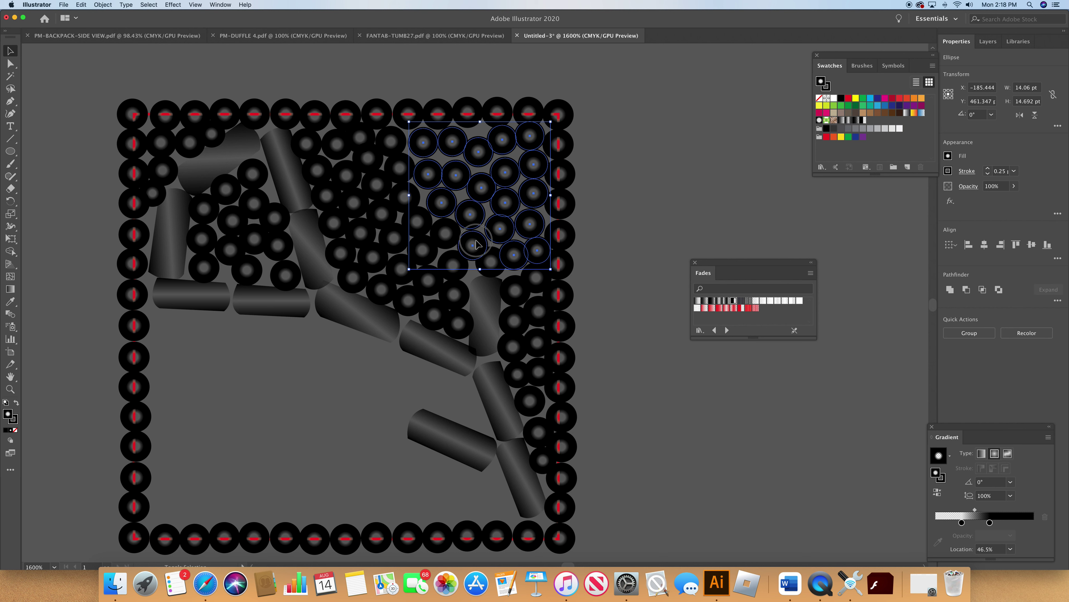
pyautogui.keyDown('shift'); pyautogui.click(495, 267); pyautogui.keyUp('shift')
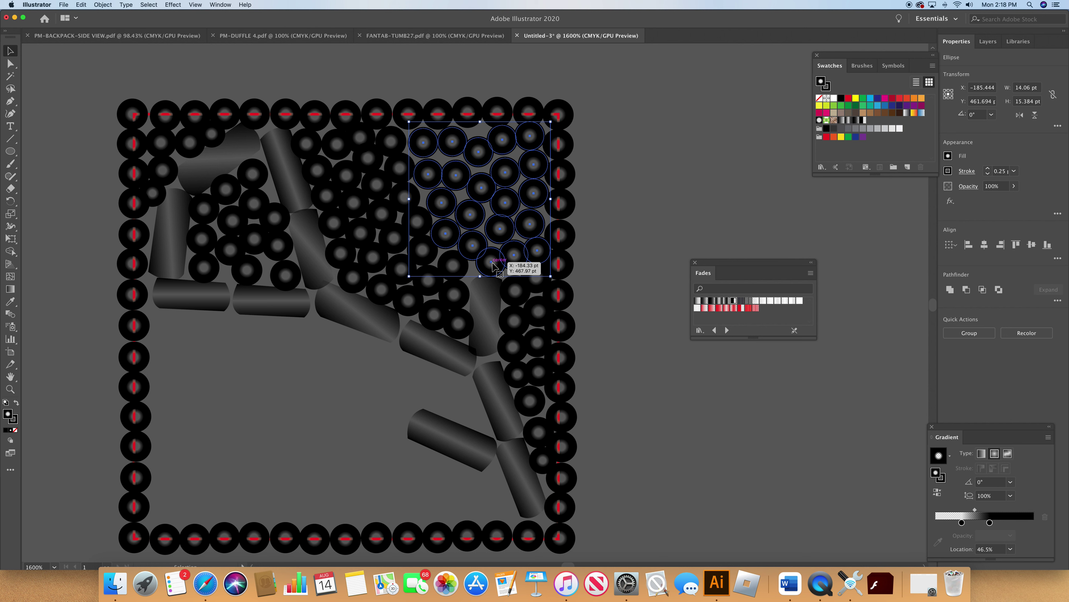
pyautogui.keyDown('shift'); pyautogui.click(393, 143); pyautogui.keyUp('shift')
pyautogui.keyDown('shift'); pyautogui.click(401, 169); pyautogui.keyUp('shift')
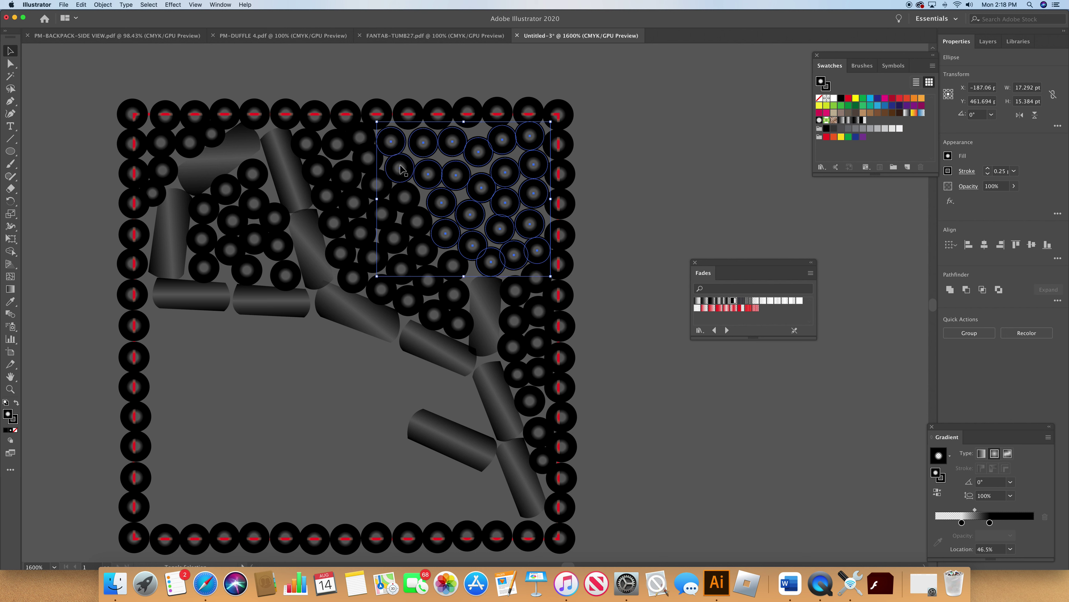
pyautogui.keyDown('shift'); pyautogui.click(408, 199); pyautogui.keyUp('shift')
pyautogui.keyDown('shift'); pyautogui.click(419, 224); pyautogui.keyUp('shift')
pyautogui.keyDown('shift'); pyautogui.click(425, 252); pyautogui.keyUp('shift')
pyautogui.keyDown('shift'); pyautogui.click(383, 215); pyautogui.keyUp('shift')
pyautogui.keyDown('shift'); pyautogui.click(378, 186); pyautogui.keyUp('shift')
pyautogui.keyDown('shift'); pyautogui.click(369, 159); pyautogui.keyUp('shift')
pyautogui.keyDown('shift'); pyautogui.click(364, 139); pyautogui.keyUp('shift')
pyautogui.moveTo(348, 177); pyautogui.dragTo(331, 201)
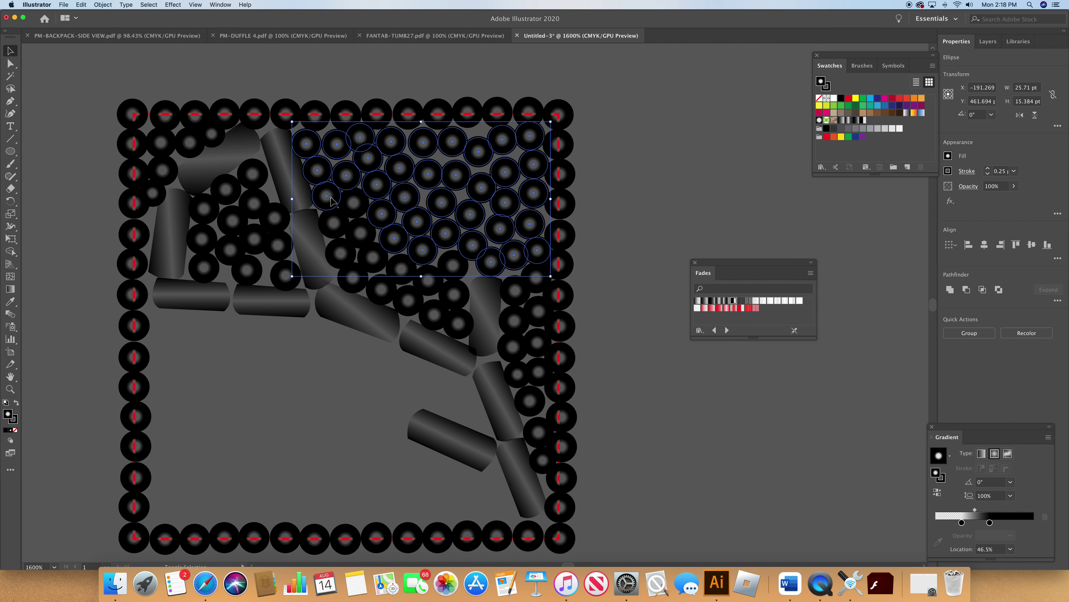
pyautogui.keyDown('shift'); pyautogui.click(334, 220); pyautogui.keyUp('shift')
pyautogui.keyDown('shift'); pyautogui.click(369, 236); pyautogui.keyUp('shift')
pyautogui.keyDown('shift'); pyautogui.click(457, 265); pyautogui.keyUp('shift')
pyautogui.press('a')
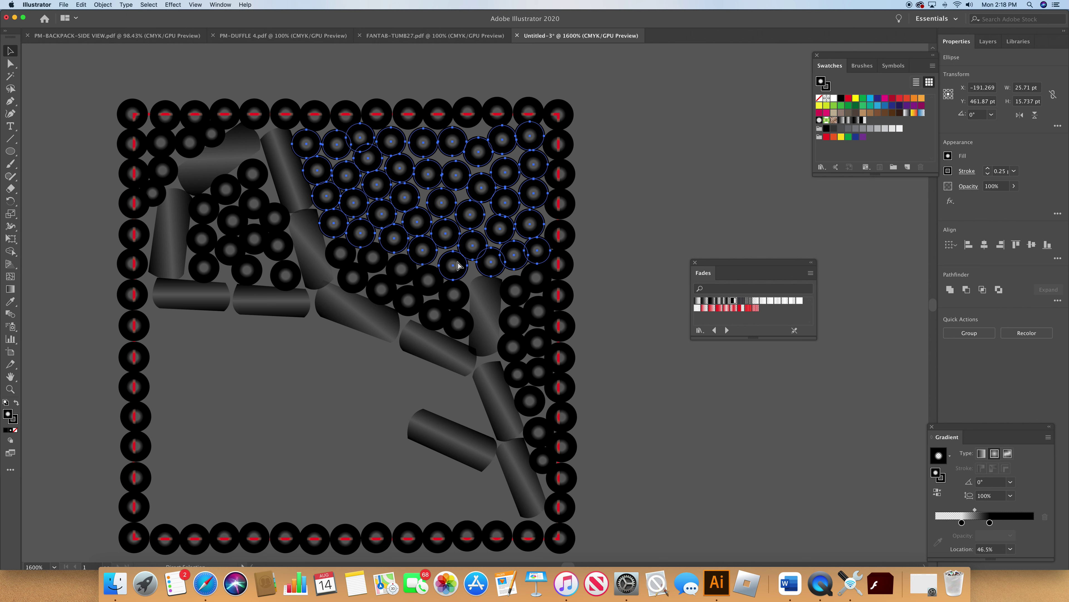
pyautogui.press('v')
pyautogui.press('super+c')
pyautogui.press('super+v')
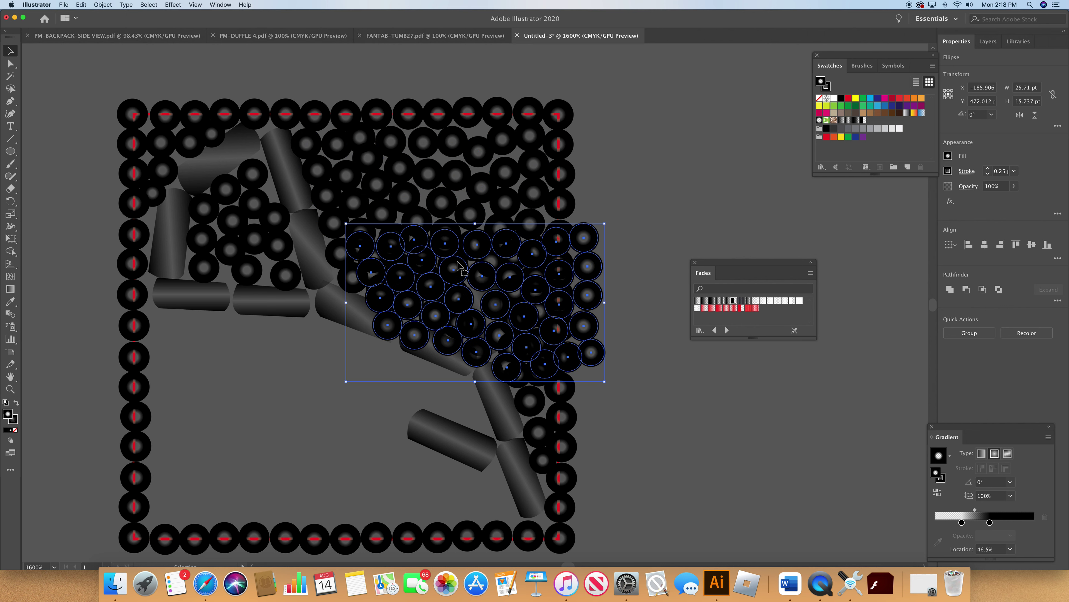
# - Reflect the pasted circle cluster across the horizontal axis and once more across the vertical axis
pyautogui.moveTo(11, 201); pyautogui.dragTo(40, 215)
pyautogui.doubleClick(11, 203)
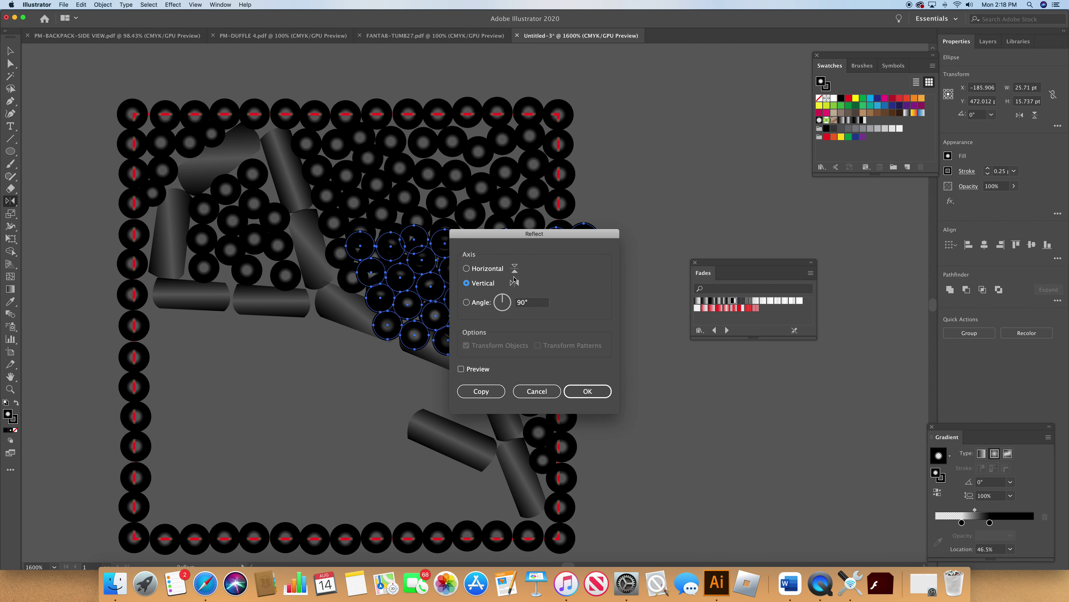
pyautogui.click(588, 391)
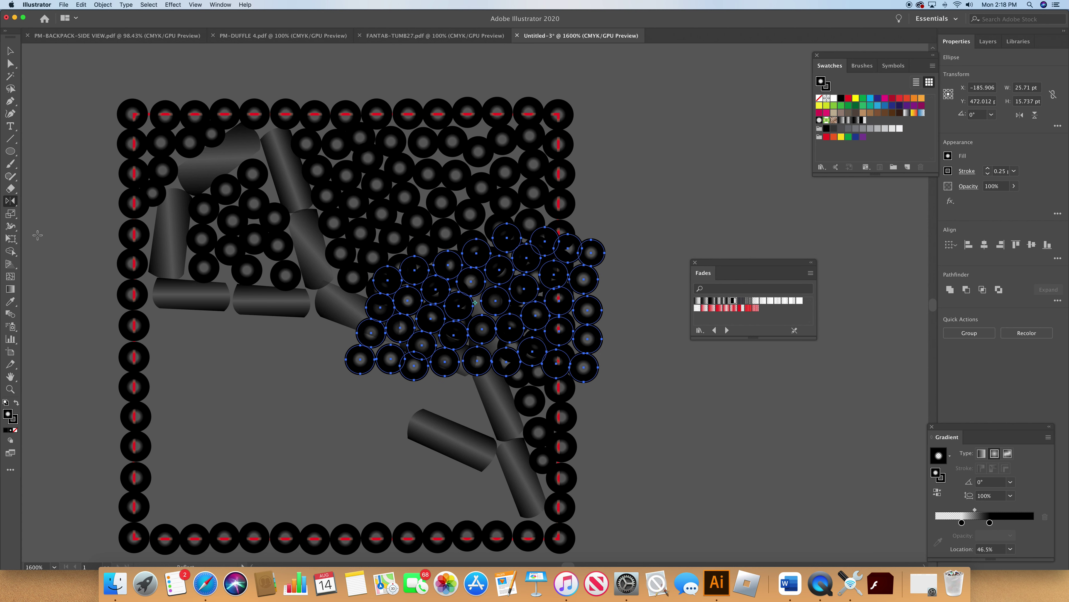
pyautogui.doubleClick(12, 201)
pyautogui.click(480, 283)
pyautogui.click(589, 392)
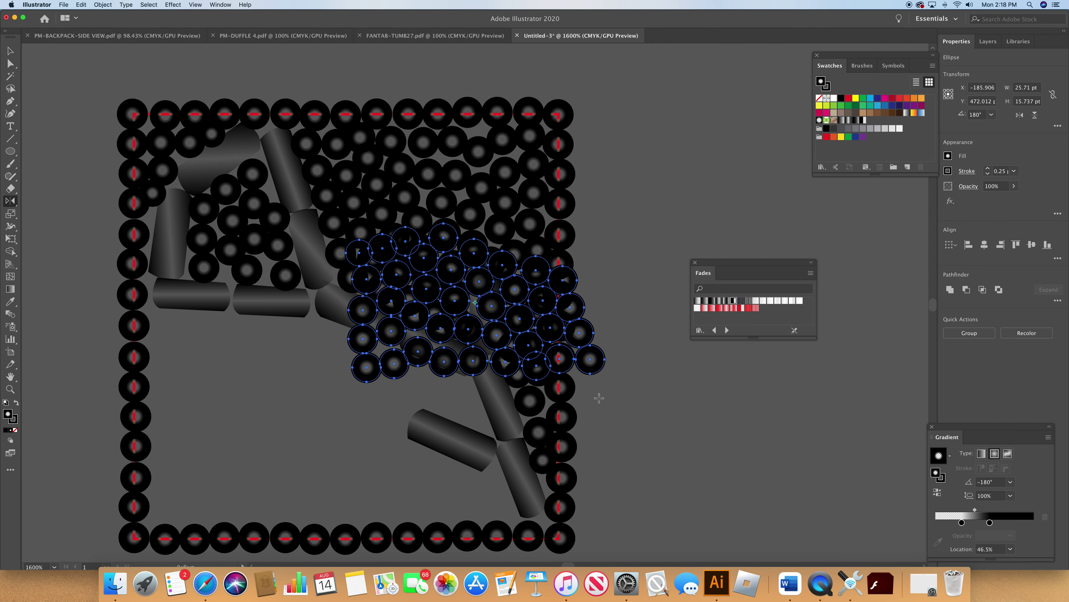
# - Move the reflected cluster into the frame's lower-left corner and shift single circles upward to even out its gaps and overlaps
pyautogui.click(10, 51)
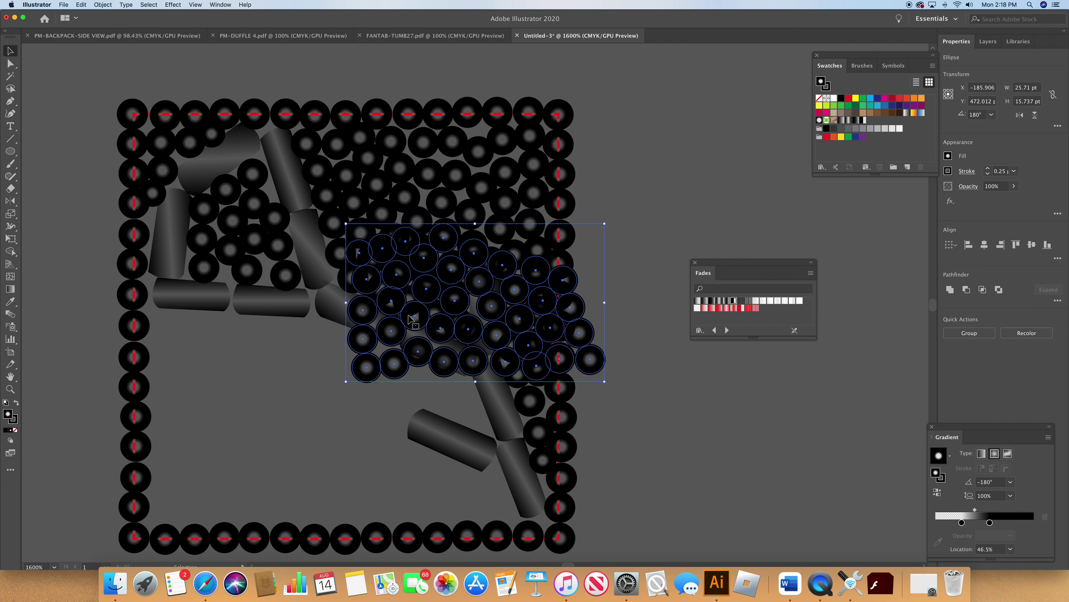
pyautogui.moveTo(455, 315); pyautogui.dragTo(253, 461)
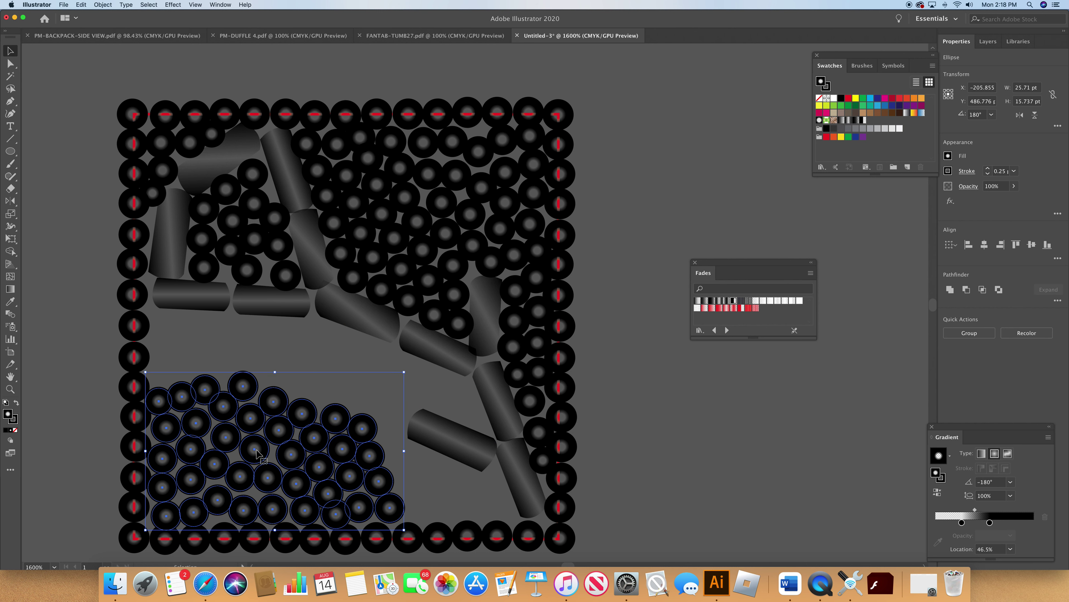
pyautogui.click(253, 362)
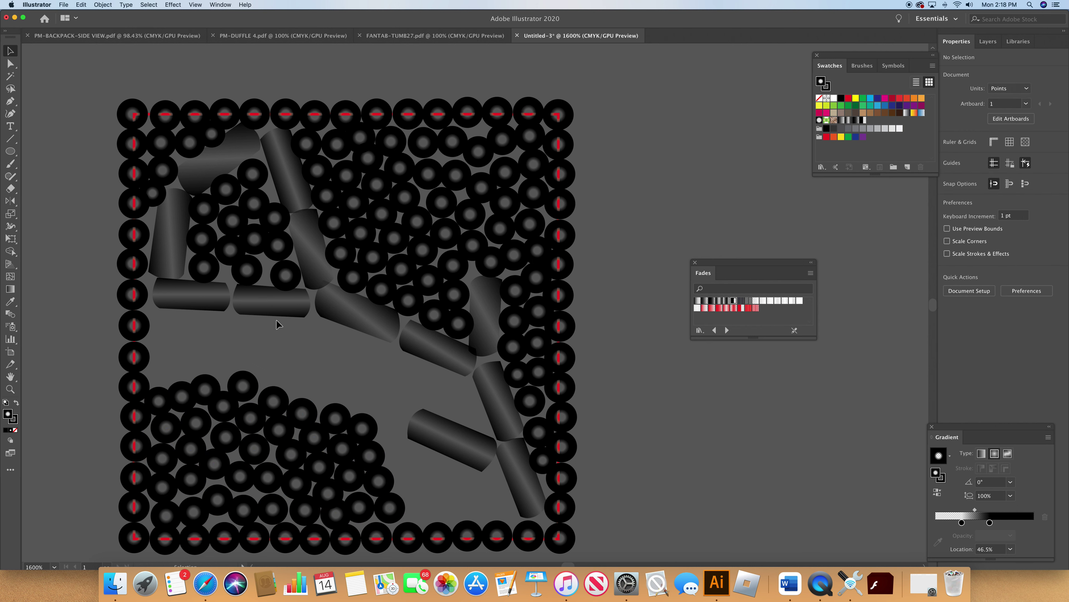
pyautogui.hscroll(1, 270, 358)
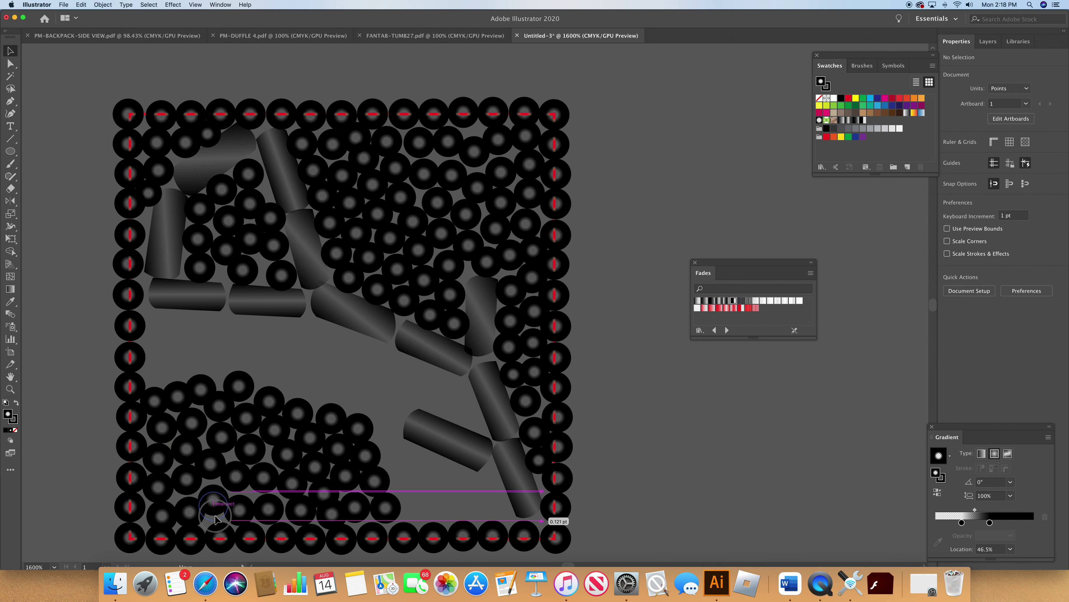
pyautogui.moveTo(213, 514); pyautogui.dragTo(219, 426)
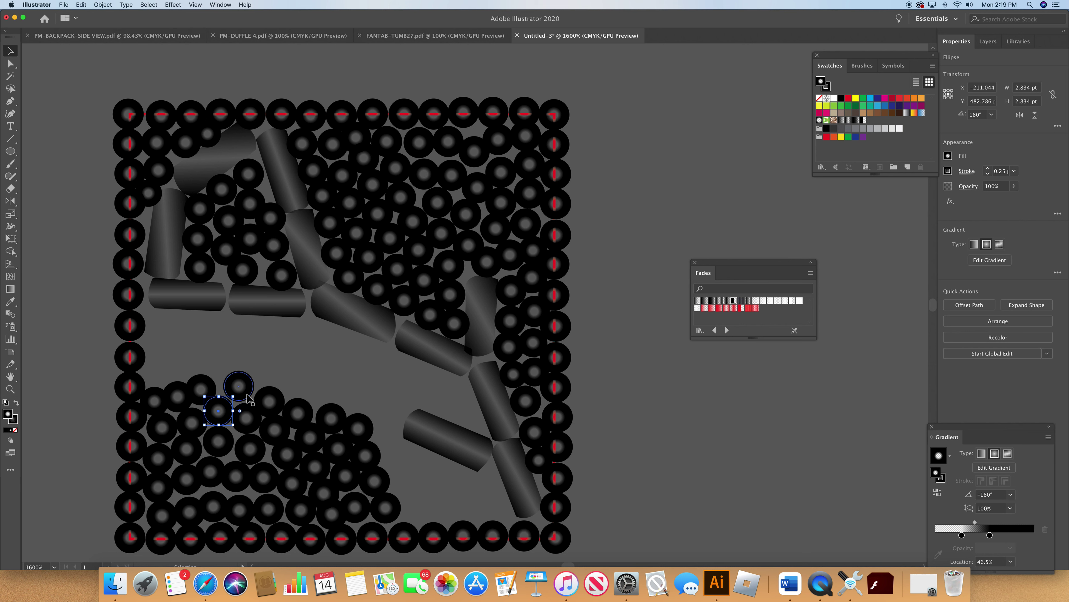
# - Duplicate the top two rows of circles in the lower-left cluster and place the copy directly above them
pyautogui.click(165, 399)
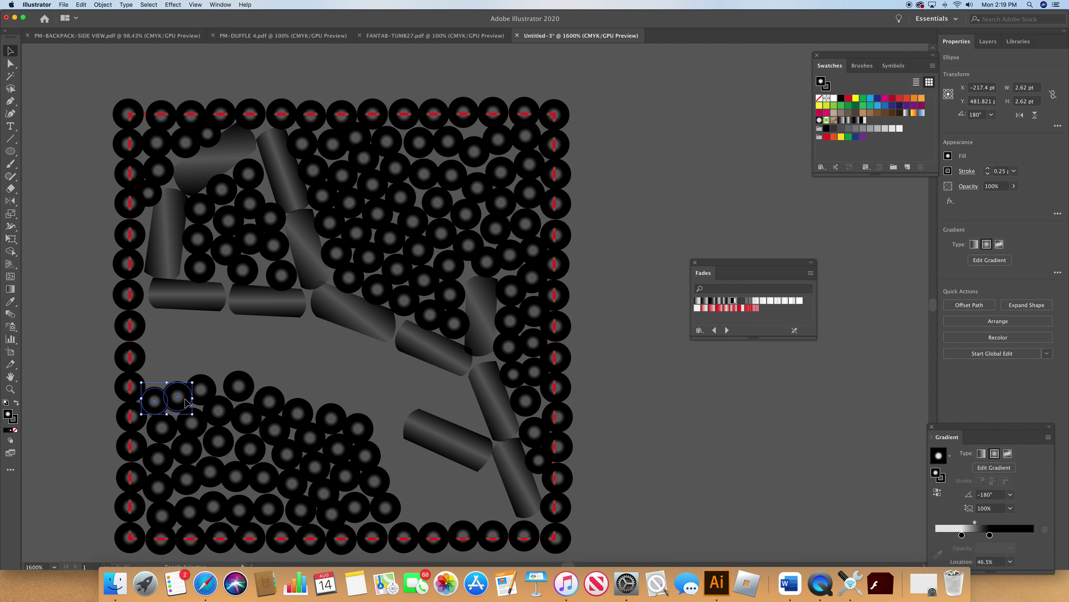
pyautogui.keyDown('shift'); pyautogui.click(184, 400); pyautogui.keyUp('shift')
pyautogui.keyDown('shift'); pyautogui.click(202, 392); pyautogui.keyUp('shift')
pyautogui.keyDown('shift'); pyautogui.click(240, 388); pyautogui.keyUp('shift')
pyautogui.keyDown('shift'); pyautogui.click(273, 405); pyautogui.keyUp('shift')
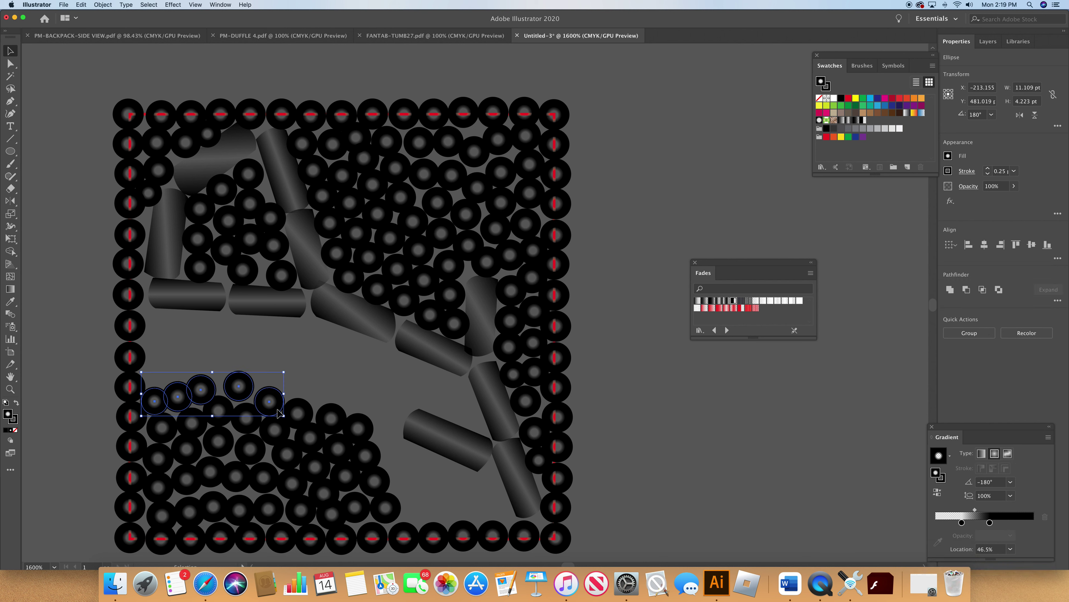
pyautogui.keyDown('shift'); pyautogui.click(297, 416); pyautogui.keyUp('shift')
pyautogui.keyDown('shift'); pyautogui.click(331, 420); pyautogui.keyUp('shift')
pyautogui.keyDown('shift'); pyautogui.click(358, 430); pyautogui.keyUp('shift')
pyautogui.keyDown('shift'); pyautogui.click(375, 456); pyautogui.keyUp('shift')
pyautogui.keyDown('shift'); pyautogui.click(338, 450); pyautogui.keyUp('shift')
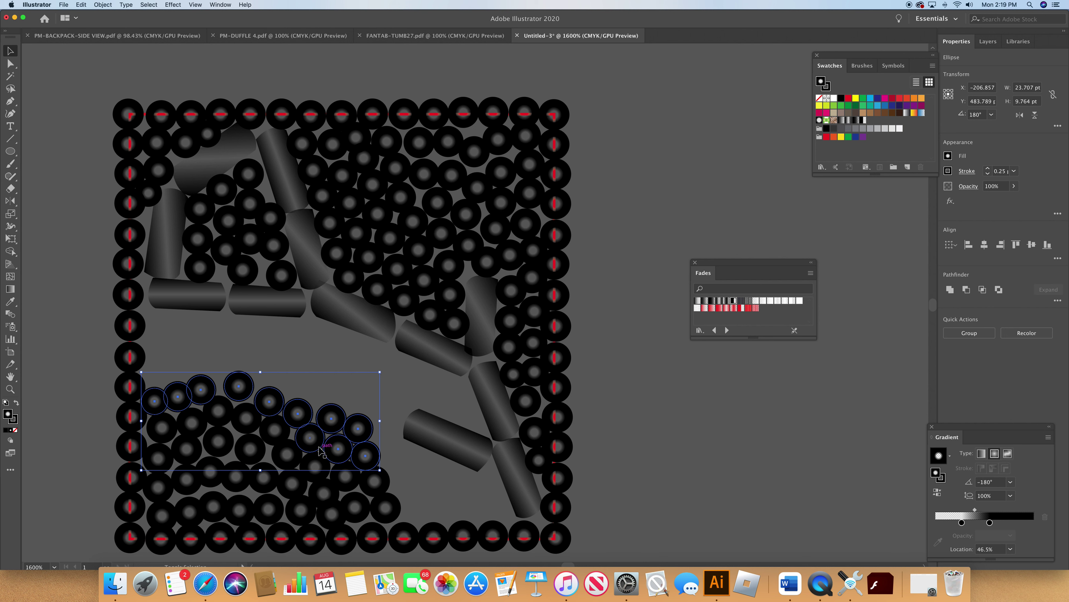
pyautogui.keyDown('shift'); pyautogui.click(272, 432); pyautogui.keyUp('shift')
pyautogui.keyDown('shift'); pyautogui.click(219, 413); pyautogui.keyUp('shift')
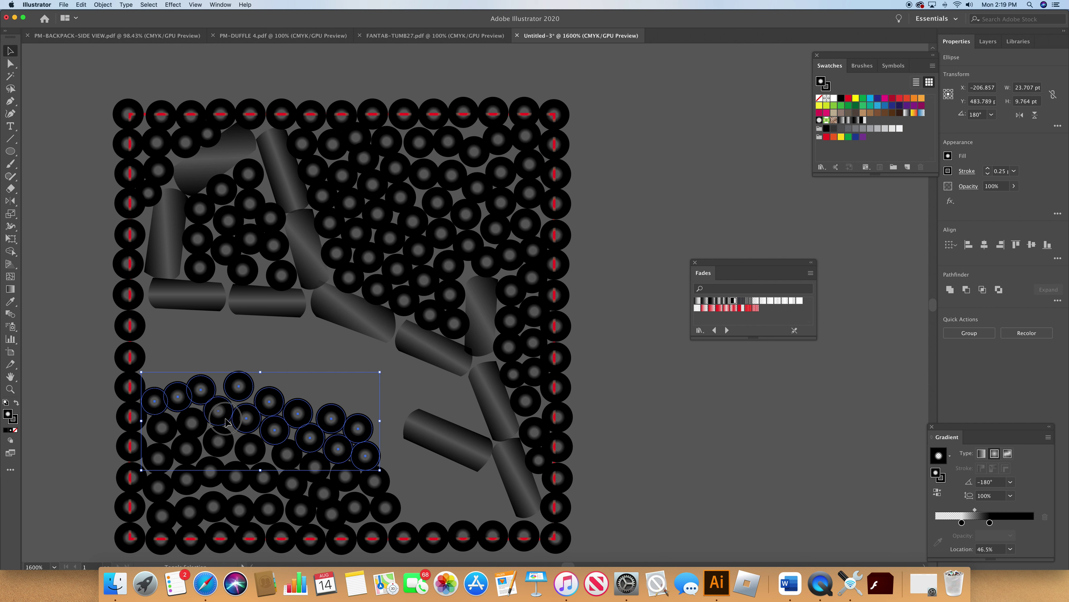
pyautogui.keyDown('shift'); pyautogui.click(194, 426); pyautogui.keyUp('shift')
pyautogui.press('super+v')
pyautogui.moveTo(463, 312); pyautogui.dragTo(244, 366)
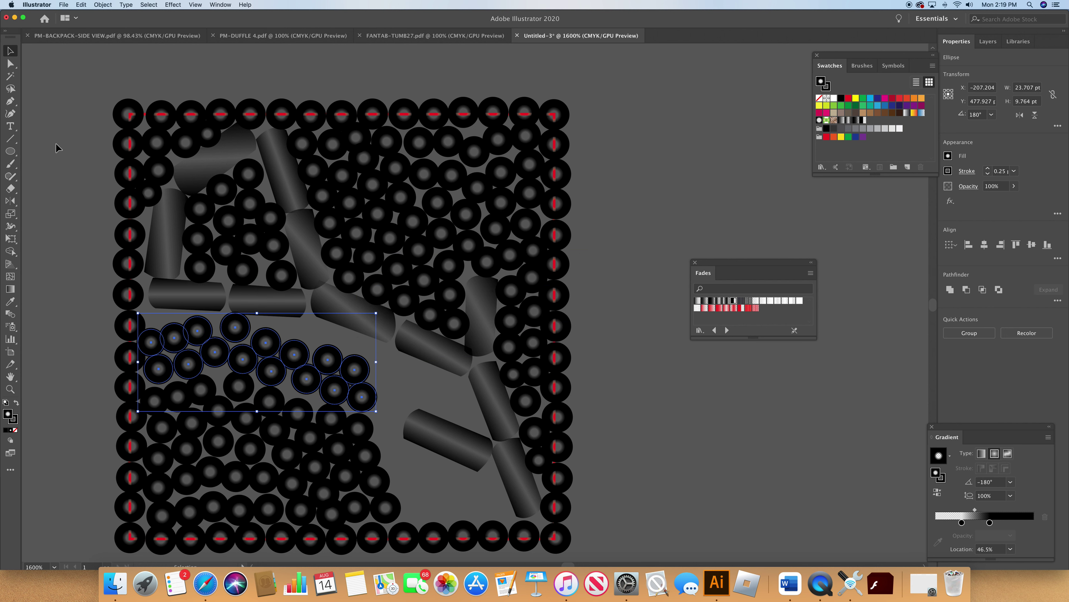
pyautogui.click(42, 127)
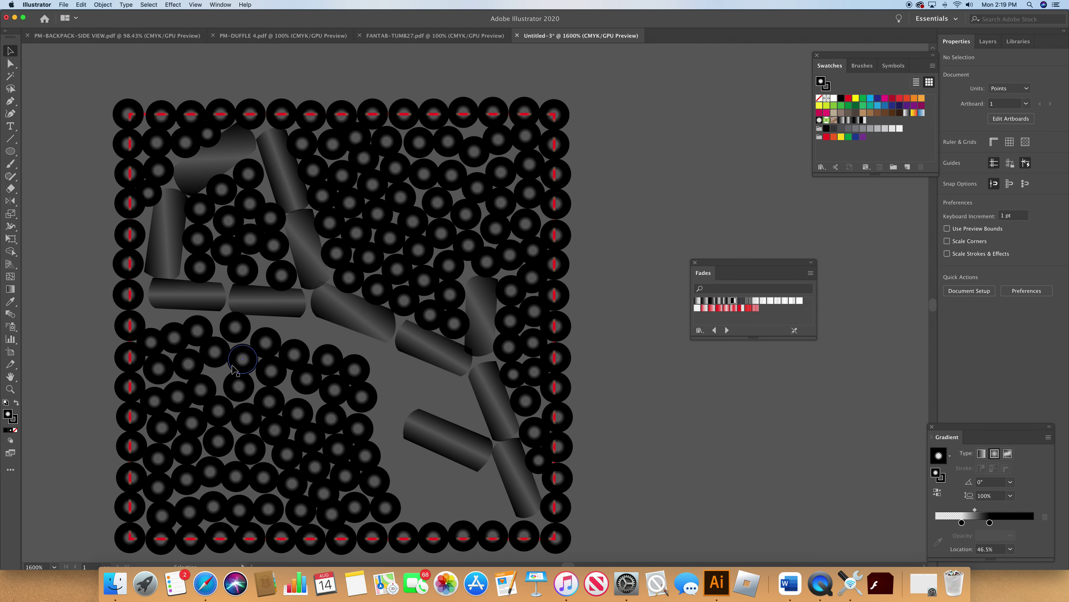
# - Reposition individual circles in the duplicated rows to close gaps and pack them against their neighbours
pyautogui.click(216, 362)
pyautogui.moveTo(236, 337); pyautogui.dragTo(225, 345)
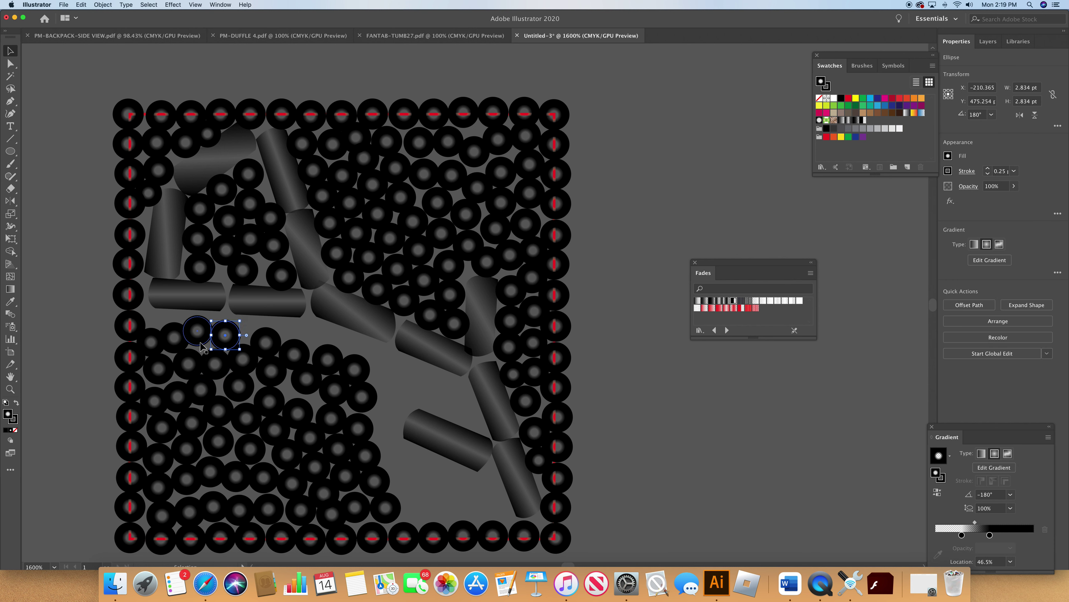
pyautogui.moveTo(304, 389); pyautogui.dragTo(340, 383)
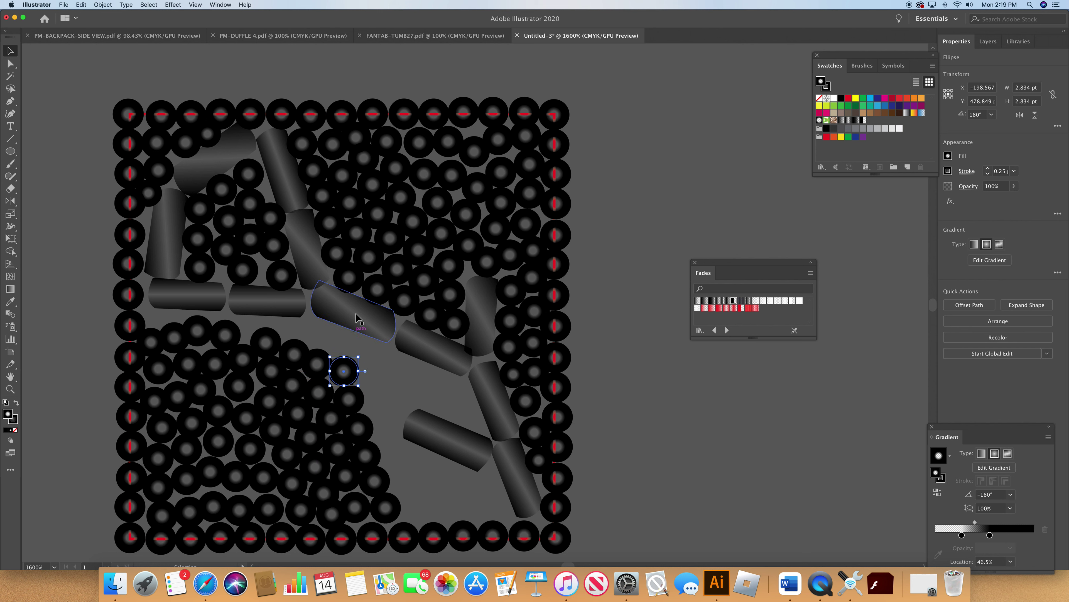
# - Copy the small circle at the row's left end into gaps beneath the horizontal cylinders and shift neighbouring circles to even the spacing
pyautogui.click(161, 346)
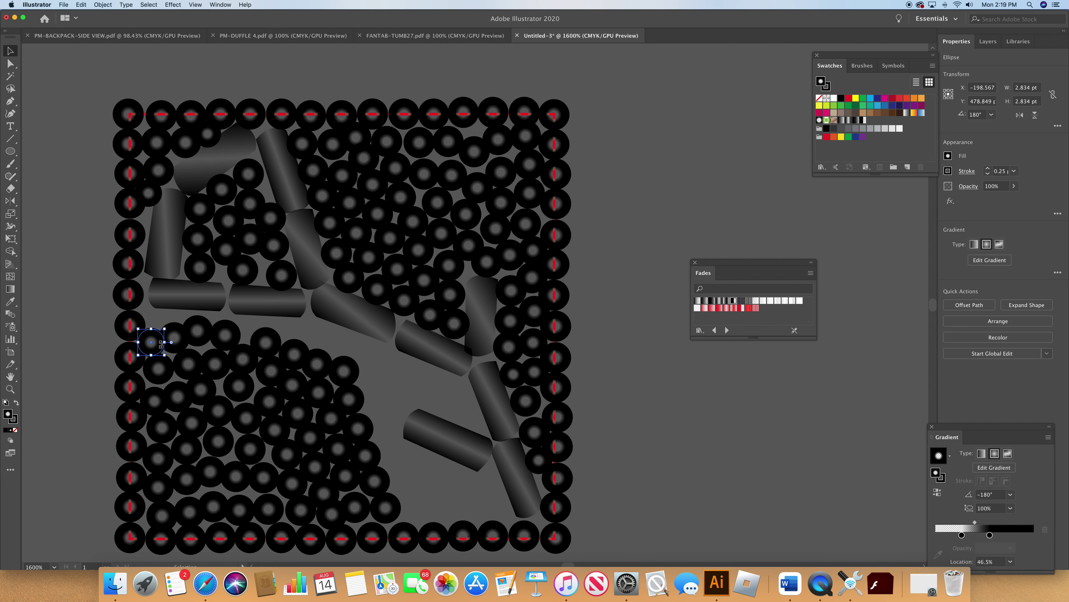
pyautogui.moveTo(162, 346); pyautogui.dragTo(161, 324)
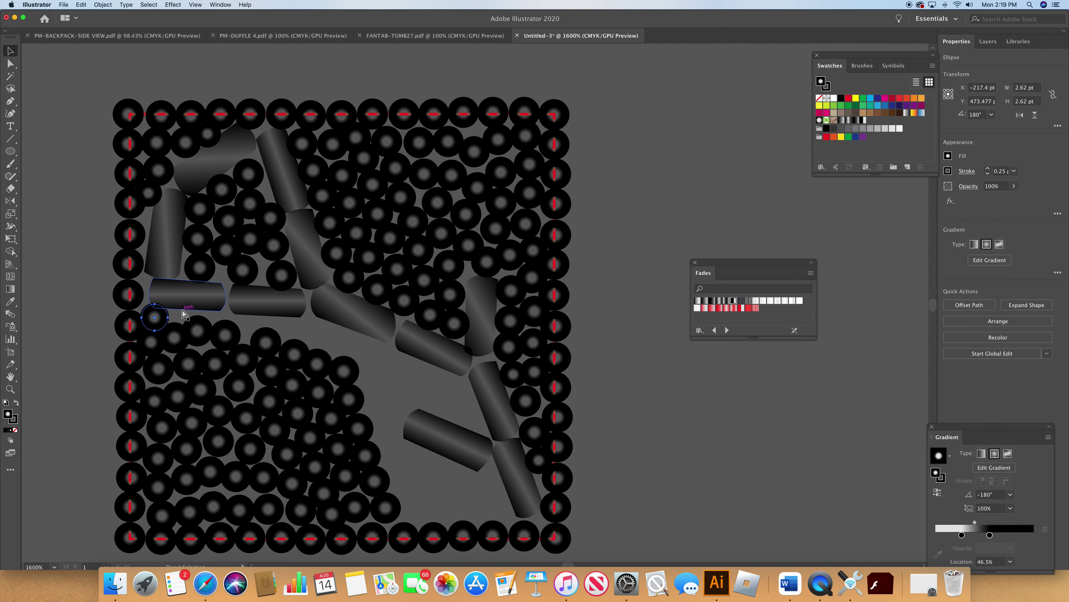
pyautogui.press('super+z')
pyautogui.moveTo(474, 310); pyautogui.dragTo(209, 323)
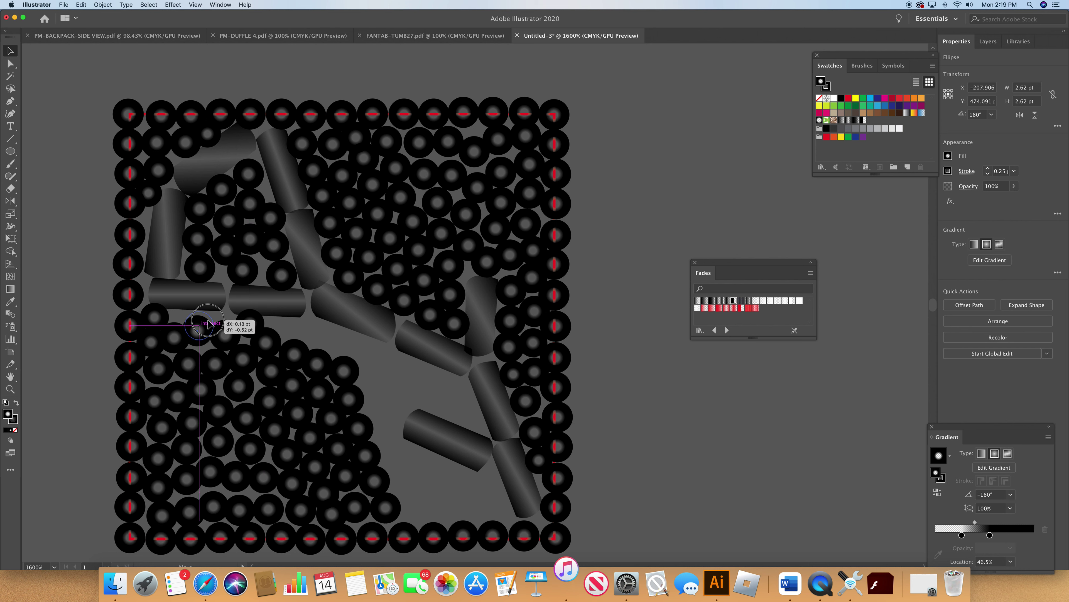
pyautogui.click(181, 336)
pyautogui.moveTo(189, 354); pyautogui.dragTo(219, 382)
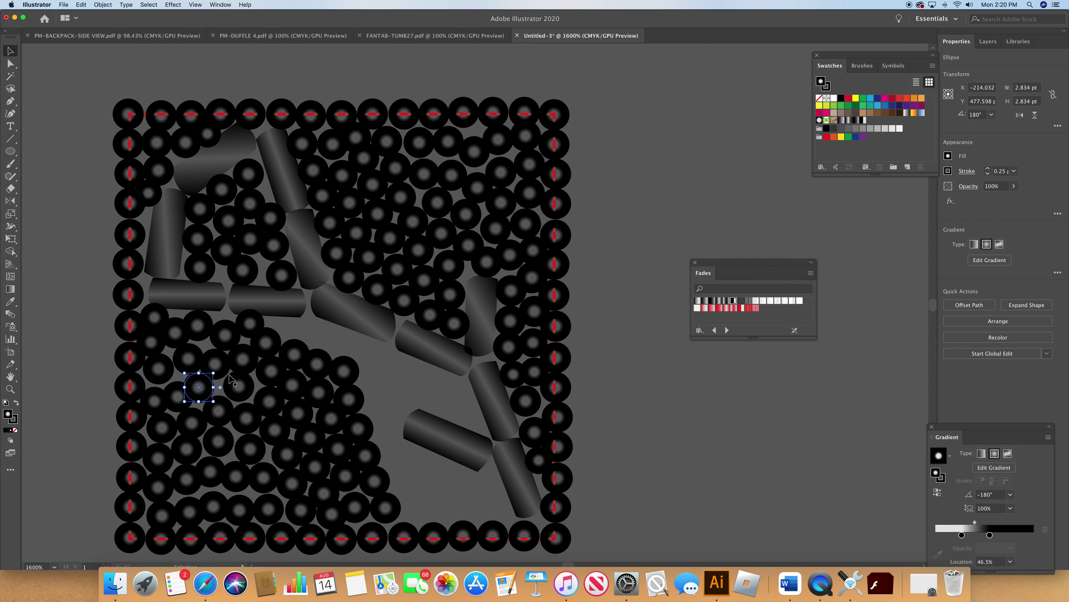
# - Duplicate the four circles along the cluster's upper-right edge, place them beneath the diagonal cylinder, and nudge the leftmost copy into its gap
pyautogui.click(276, 350)
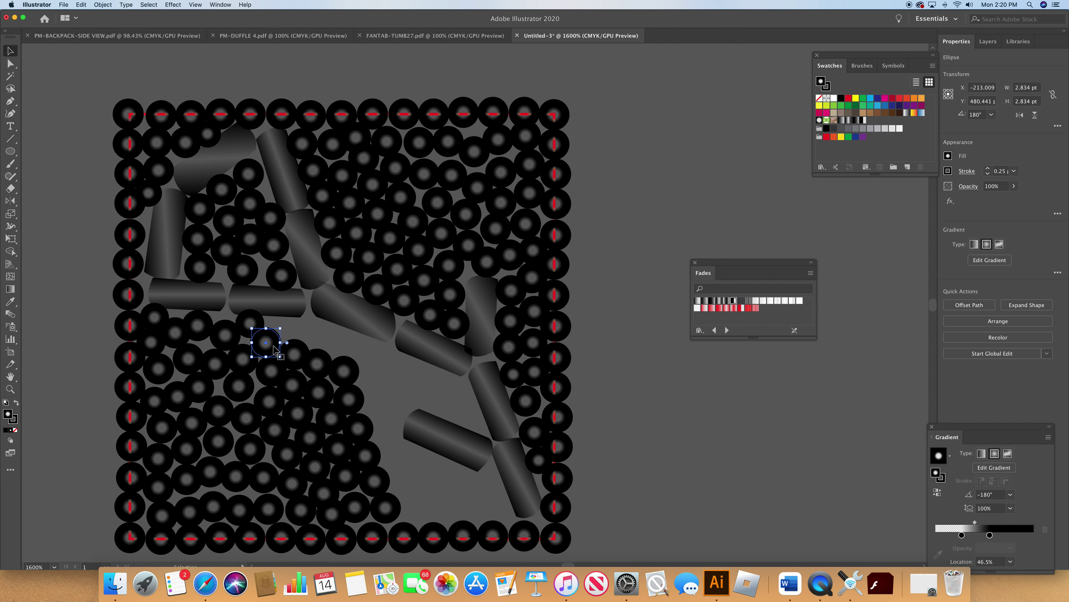
pyautogui.keyDown('shift'); pyautogui.click(299, 360); pyautogui.keyUp('shift')
pyautogui.keyDown('shift'); pyautogui.click(319, 366); pyautogui.keyUp('shift')
pyautogui.keyDown('shift'); pyautogui.click(339, 382); pyautogui.keyUp('shift')
pyautogui.moveTo(297, 370); pyautogui.dragTo(296, 336)
pyautogui.click(96, 288)
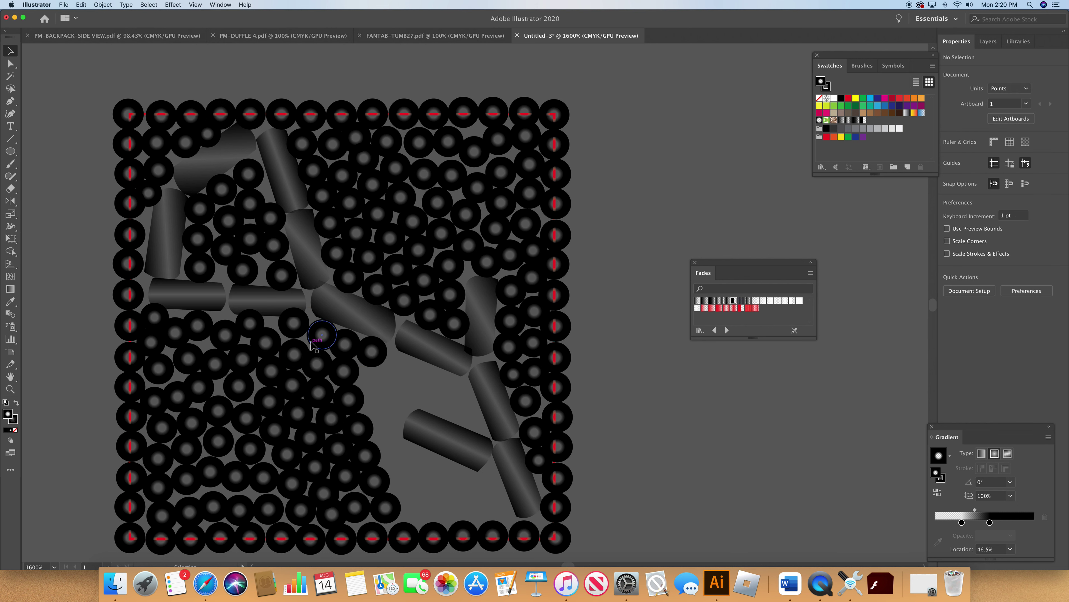
pyautogui.moveTo(300, 336); pyautogui.dragTo(298, 339)
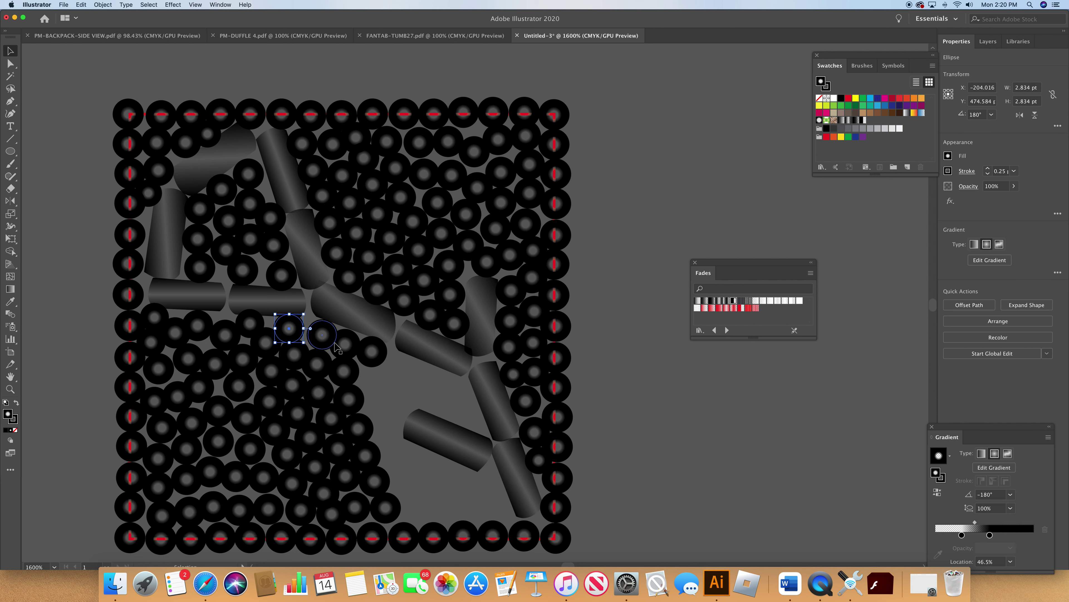
pyautogui.click(420, 390)
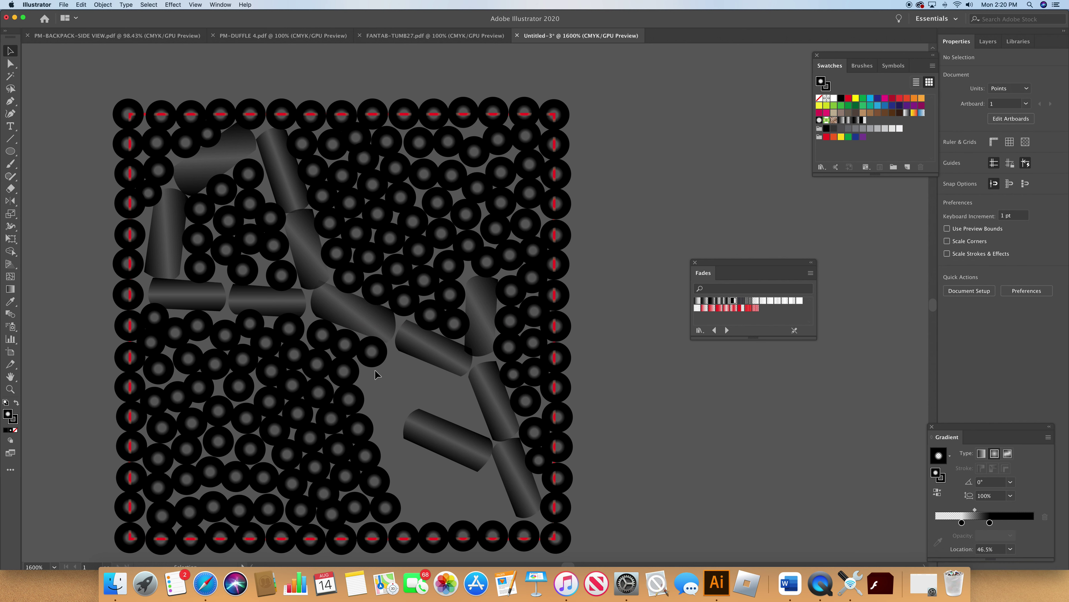
# - Copy the circle at the new row's right end and place one duplicate above and one below the short branching cylinder
pyautogui.click(375, 361)
pyautogui.moveTo(375, 361); pyautogui.dragTo(478, 424)
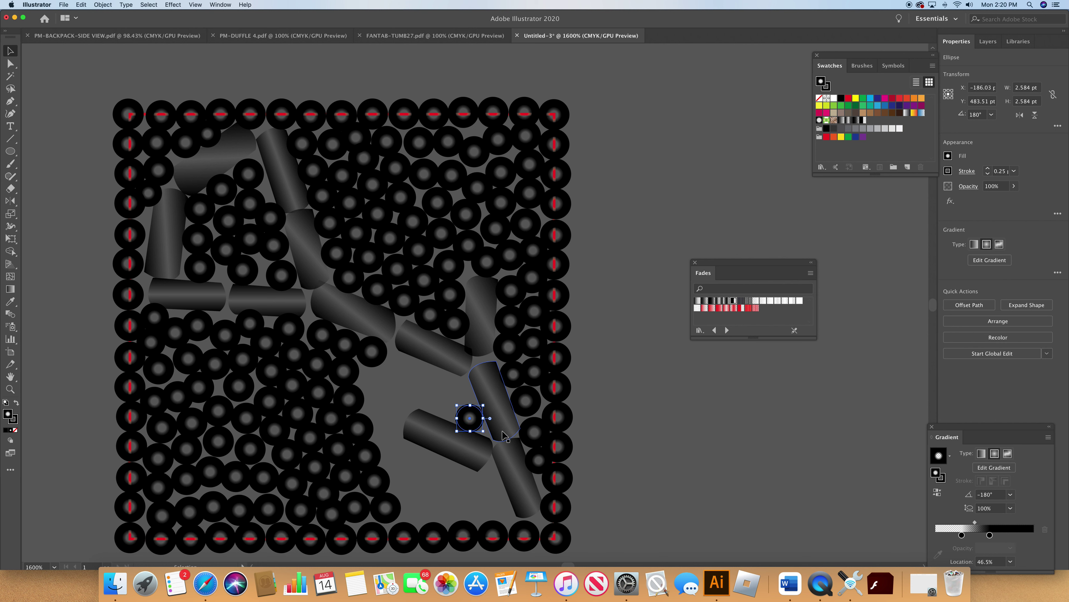
pyautogui.press('super+v')
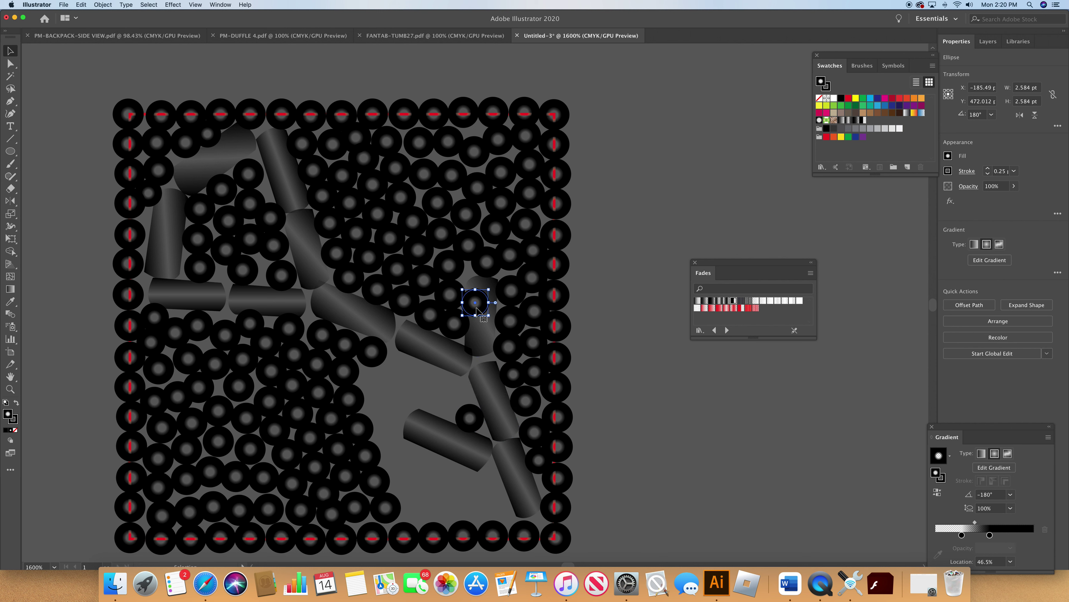
pyautogui.moveTo(477, 311); pyautogui.dragTo(490, 480)
# - Duplicate the slanted column of six circles at the lower-left cluster's edge and place the copy directly beside it
pyautogui.click(365, 429)
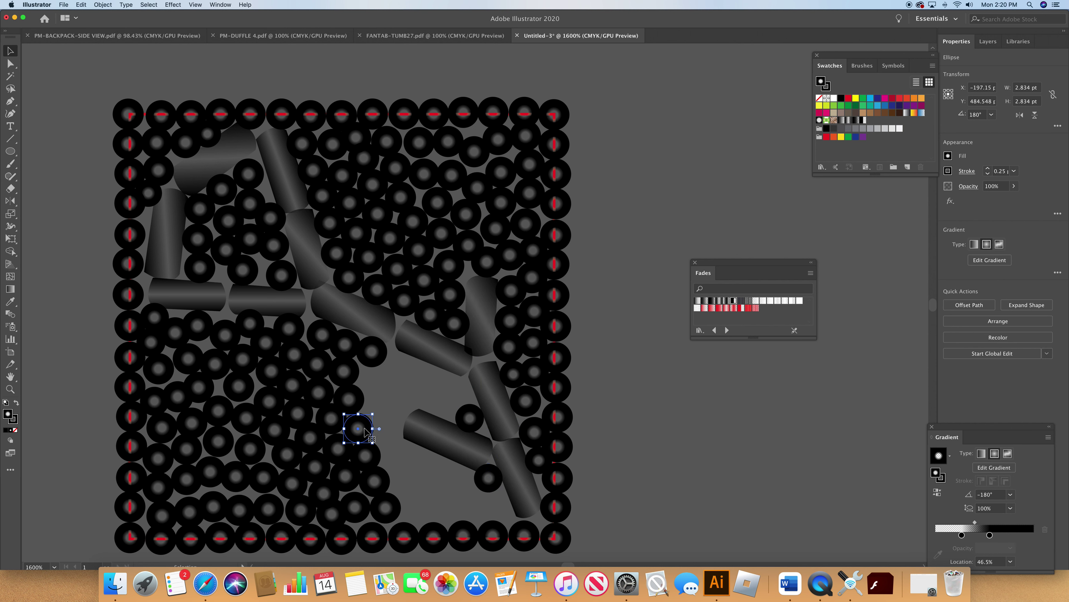
pyautogui.click(353, 378)
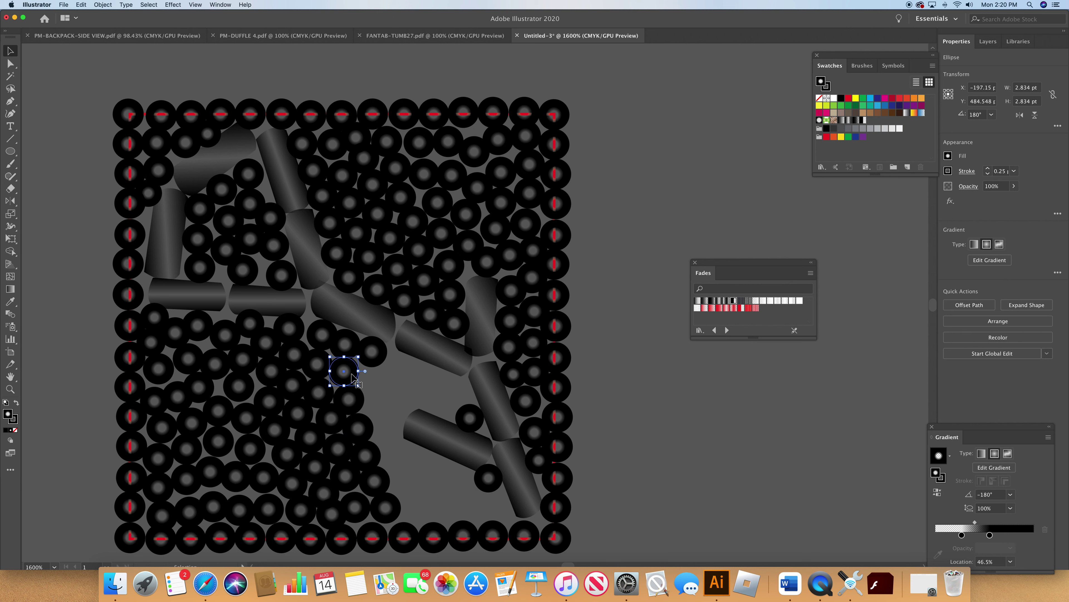
pyautogui.keyDown('shift'); pyautogui.click(358, 403); pyautogui.keyUp('shift')
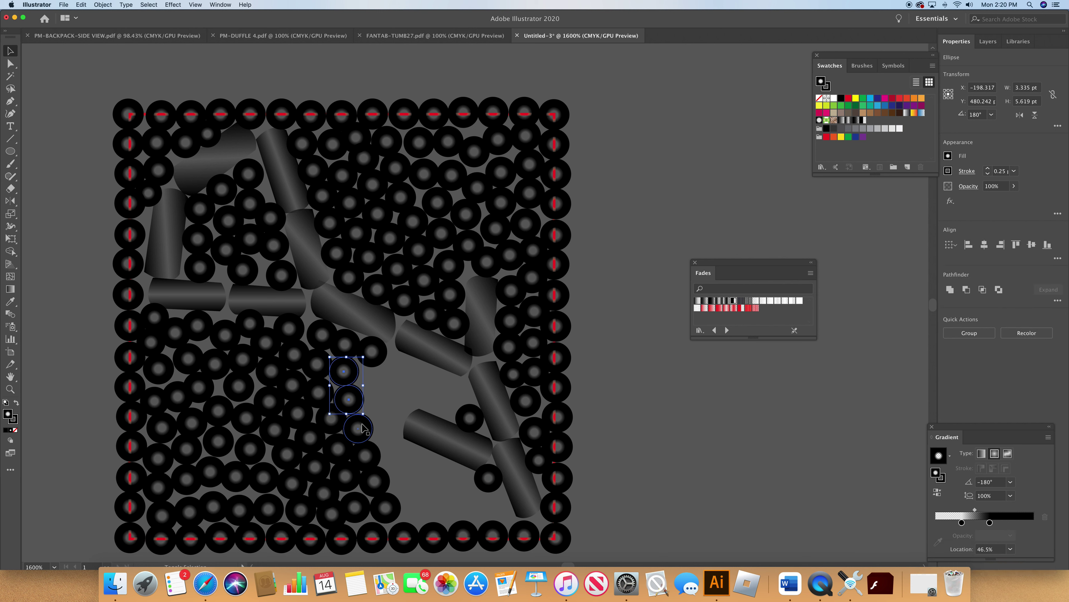
pyautogui.keyDown('shift'); pyautogui.click(366, 430); pyautogui.keyUp('shift')
pyautogui.keyDown('shift'); pyautogui.click(374, 460); pyautogui.keyUp('shift')
pyautogui.keyDown('shift'); pyautogui.click(381, 478); pyautogui.keyUp('shift')
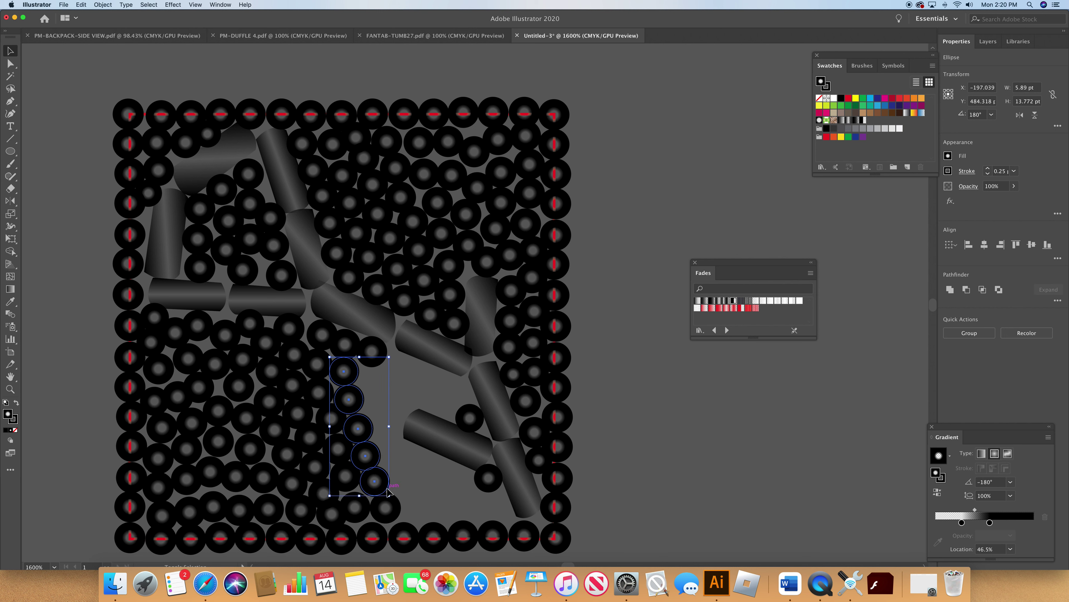
pyautogui.keyDown('shift'); pyautogui.click(386, 508); pyautogui.keyUp('shift')
pyautogui.moveTo(374, 491); pyautogui.dragTo(403, 493)
# - Duplicate the four lowest circles of the new column and arrange the copies in the space beneath the lower branching cylinder
pyautogui.click(416, 467)
pyautogui.click(405, 465)
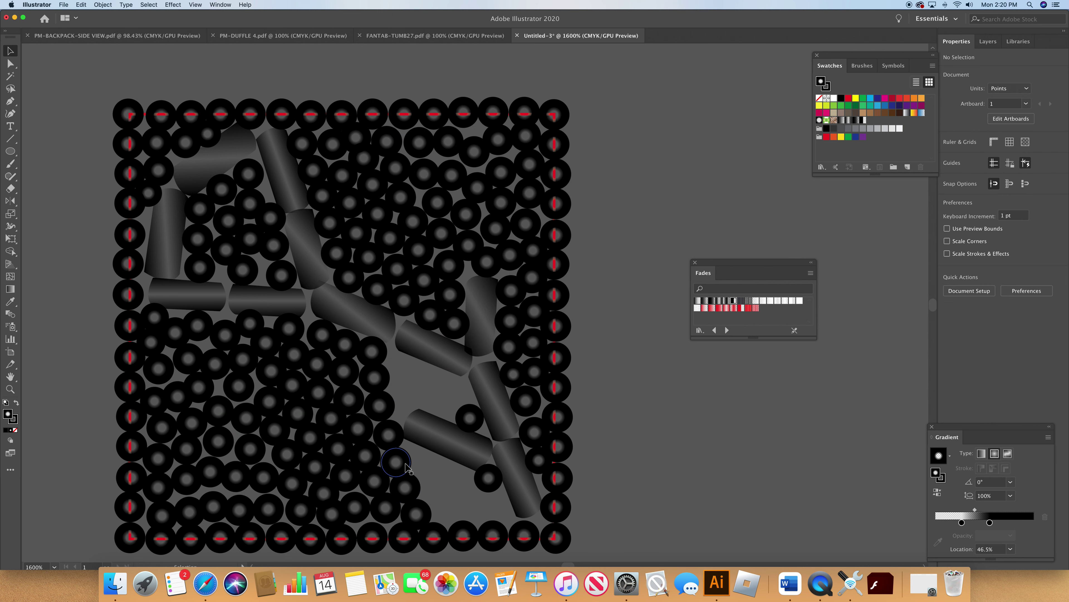
pyautogui.keyDown('shift'); pyautogui.click(411, 488); pyautogui.keyUp('shift')
pyautogui.keyDown('shift'); pyautogui.click(423, 513); pyautogui.keyUp('shift')
pyautogui.keyDown('shift'); pyautogui.click(396, 443); pyautogui.keyUp('shift')
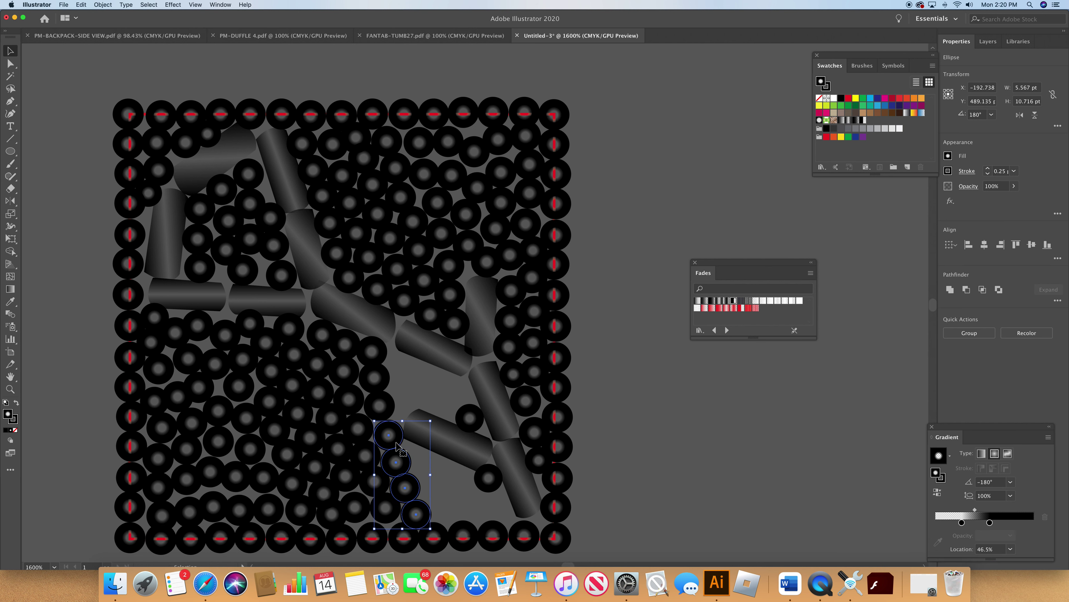
pyautogui.moveTo(398, 447); pyautogui.dragTo(471, 274)
pyautogui.moveTo(481, 353); pyautogui.dragTo(463, 483)
pyautogui.click(578, 555)
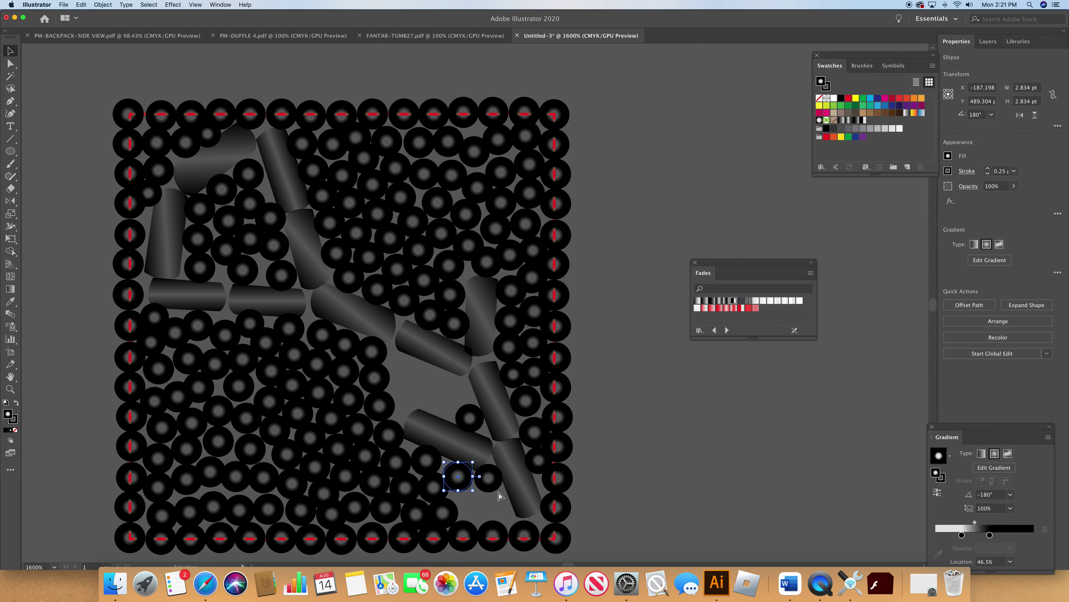
# - Paste circles into the remaining gaps above the bottom border row and nudge the small circle beside the diagonal cylinder
pyautogui.press('super+v')
pyautogui.press('v')
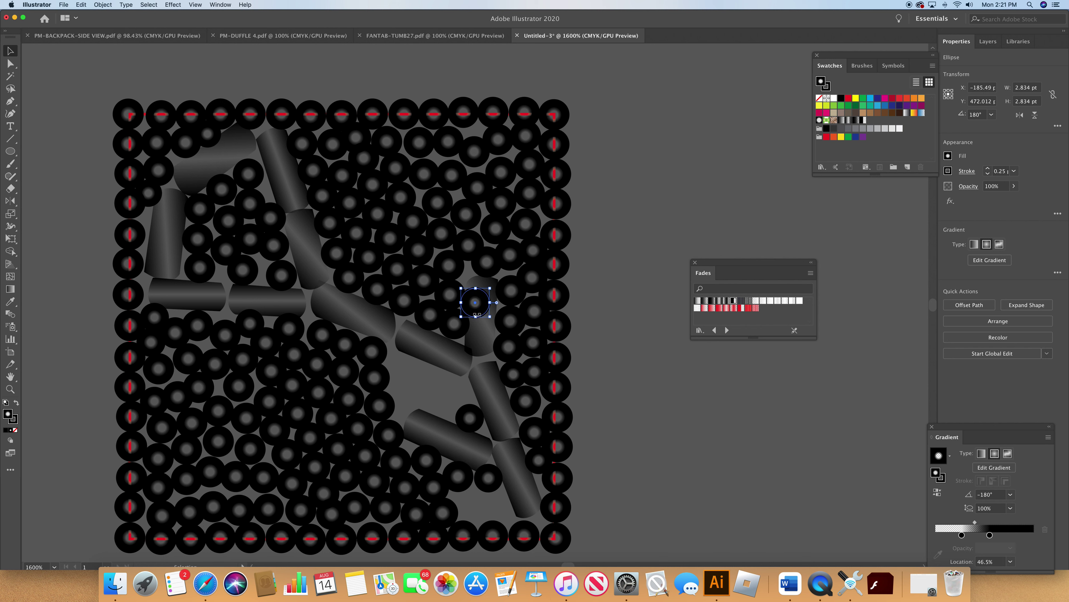
pyautogui.moveTo(480, 312); pyautogui.dragTo(499, 510)
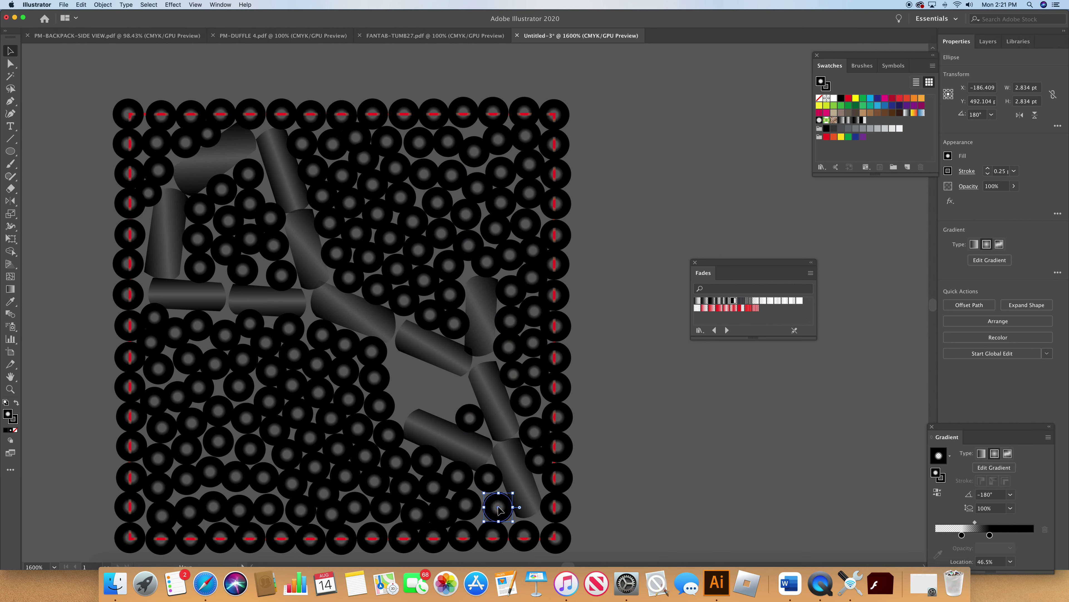
pyautogui.click(480, 509)
pyautogui.click(491, 491)
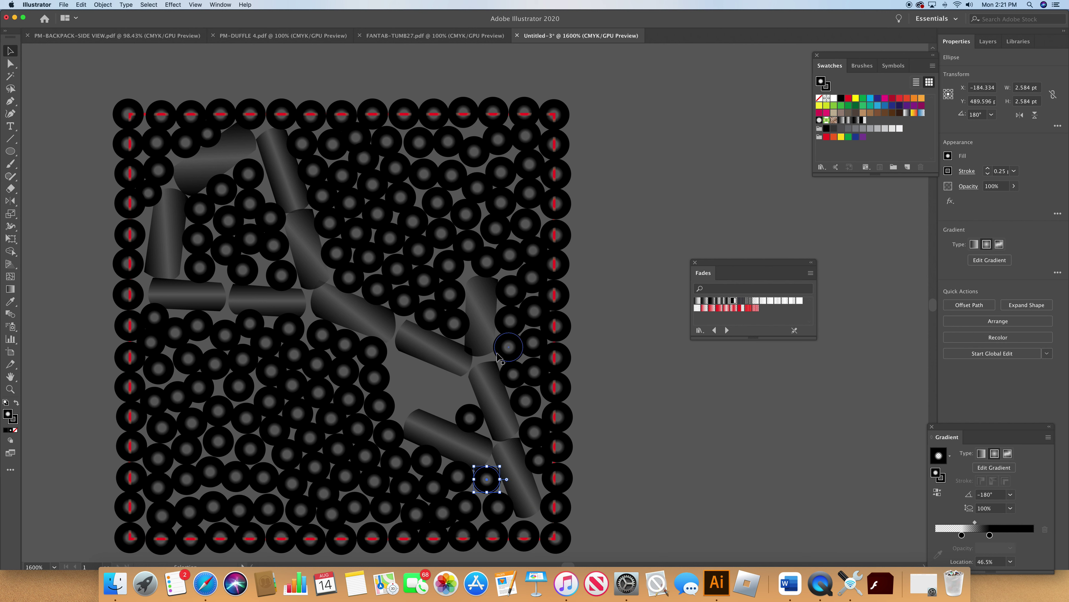
# - Duplicate the three circles bordering the gap between the two slanted cylinders, placing the copies alongside and moving the lowest one deeper into the gap
pyautogui.moveTo(476, 424); pyautogui.dragTo(382, 362)
pyautogui.keyDown('shift'); pyautogui.click(388, 392); pyautogui.keyUp('shift')
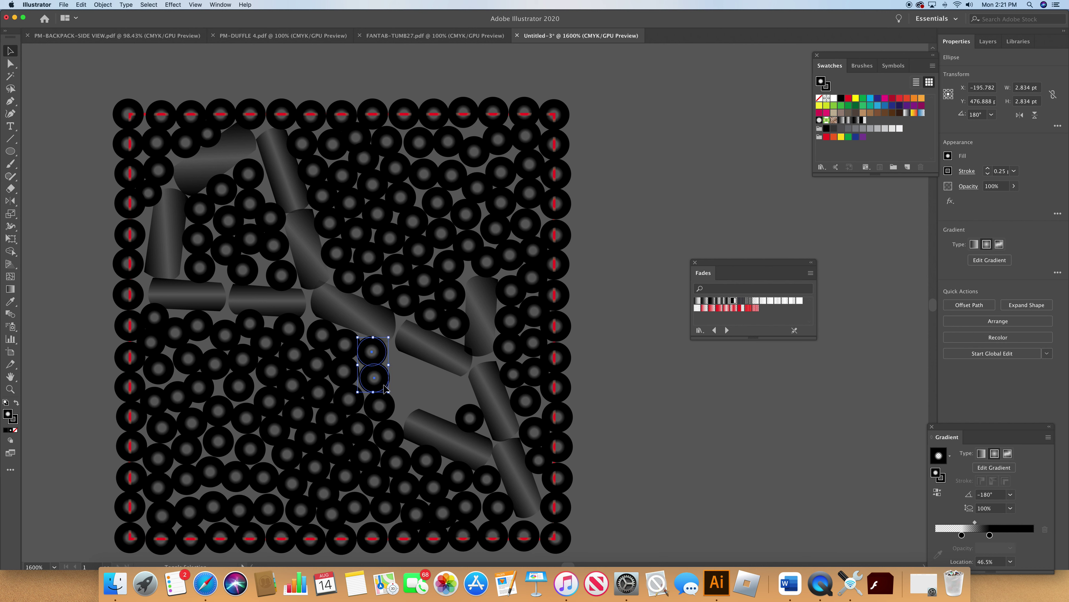
pyautogui.moveTo(389, 407); pyautogui.dragTo(413, 430)
pyautogui.click(601, 432)
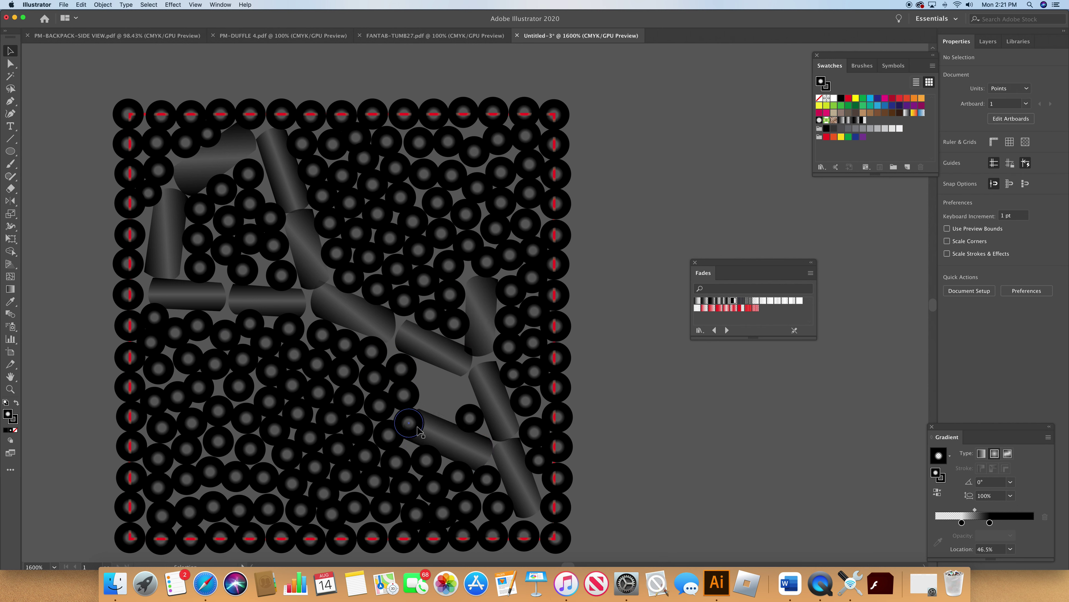
pyautogui.moveTo(420, 426); pyautogui.dragTo(439, 382)
# - Fill the rest of the gap between the slanted cylinders with copies of the small circle and shift neighbouring circles to even the spacing
pyautogui.click(471, 429)
pyautogui.moveTo(469, 429); pyautogui.dragTo(474, 312)
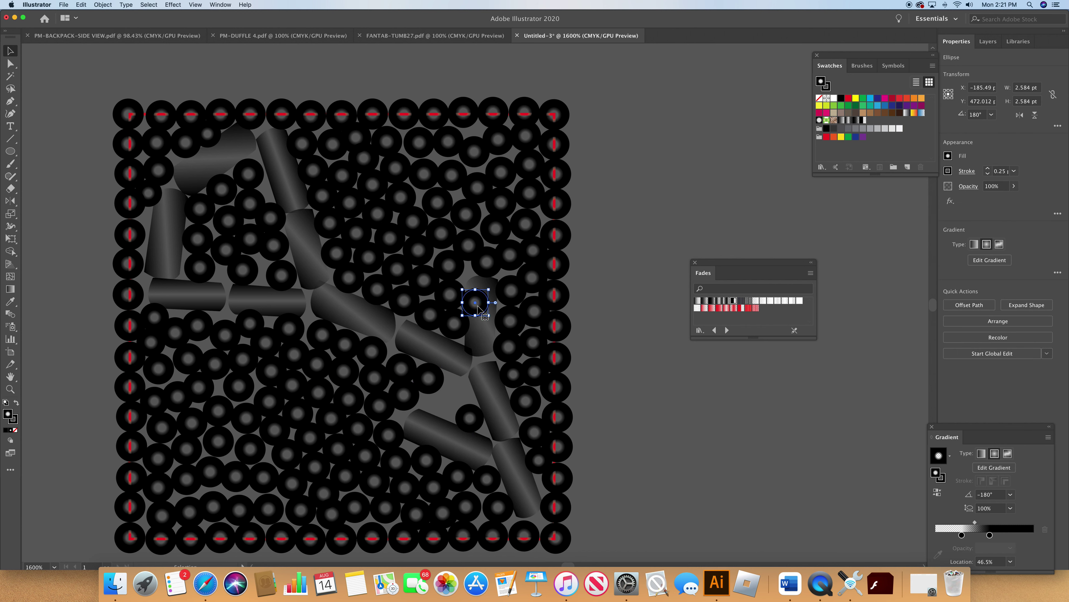
pyautogui.moveTo(478, 308); pyautogui.dragTo(461, 395)
pyautogui.moveTo(471, 412)
pyautogui.mouseDown()
pyautogui.moveTo(480, 306)
pyautogui.moveTo(463, 381)
pyautogui.moveTo(437, 410)
pyautogui.moveTo(477, 426)
pyautogui.mouseUp()
pyautogui.click(461, 398)
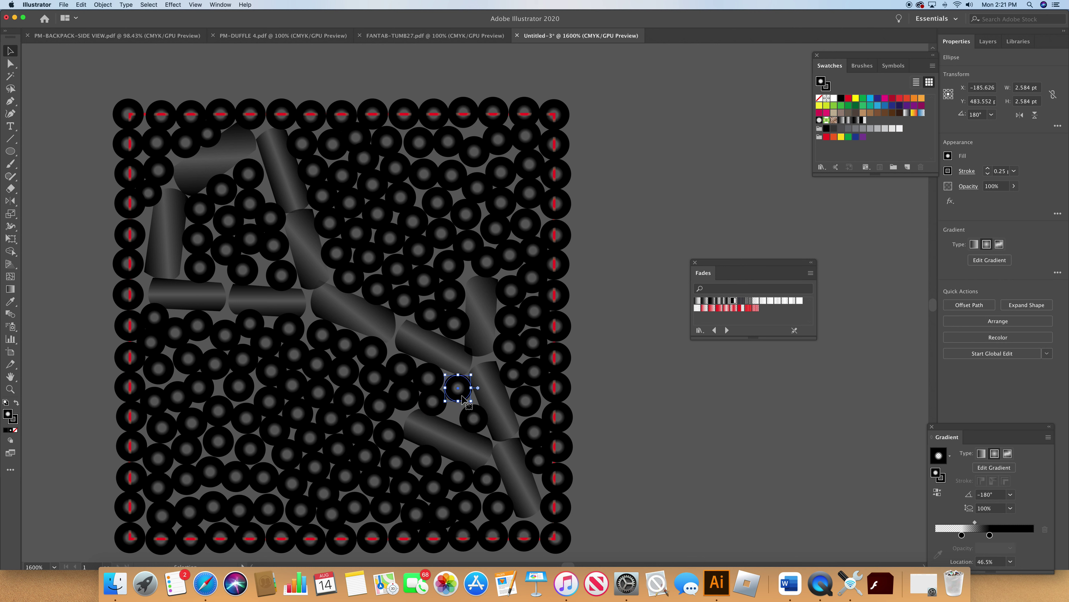
pyautogui.moveTo(462, 398); pyautogui.dragTo(364, 411)
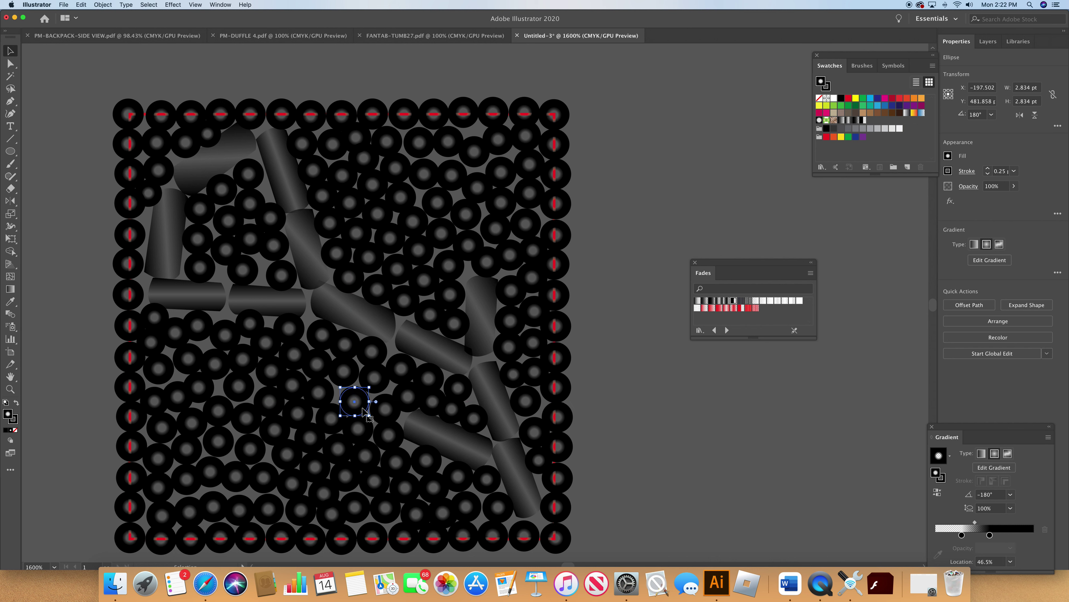
# - Nudge a circle inside the cylinder loop and place a copy of the small circle in the gap above the horizontal cylinders
pyautogui.moveTo(253, 272)
pyautogui.mouseDown()
pyautogui.moveTo(261, 271)
pyautogui.moveTo(252, 269)
pyautogui.mouseUp()
pyautogui.click(477, 300)
pyautogui.moveTo(477, 300); pyautogui.dragTo(226, 276)
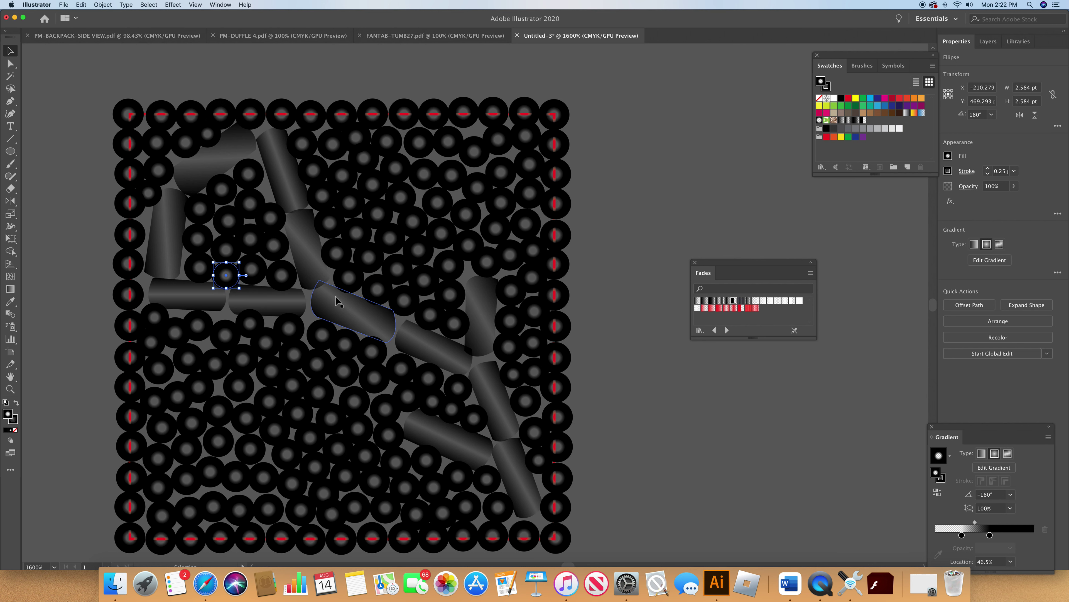
# - Delete the red square guide path running behind the border circles
pyautogui.hscroll(-1, 336, 302)
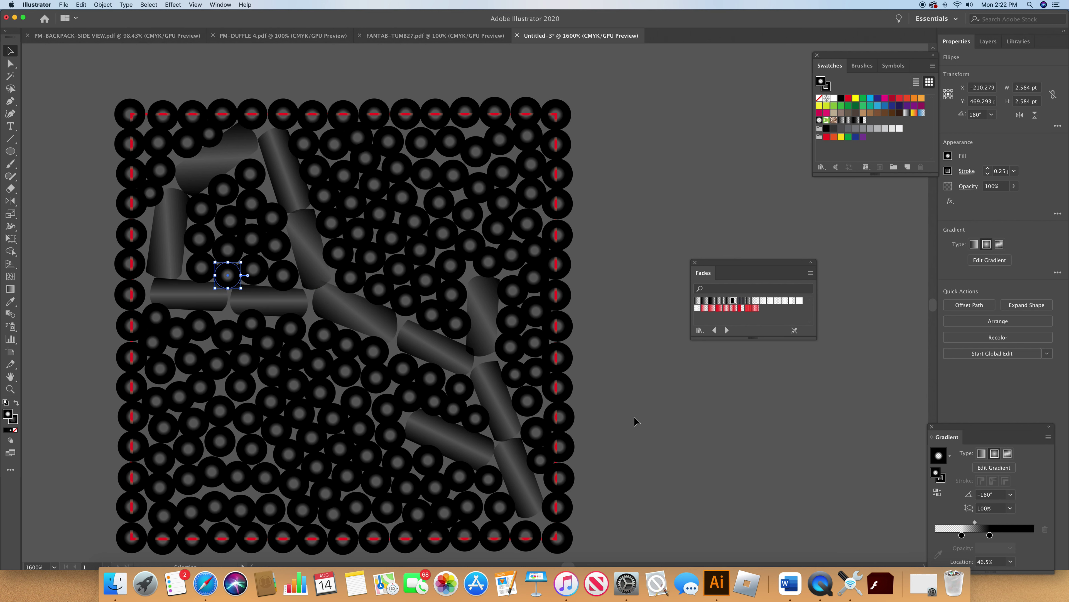
pyautogui.click(54, 567)
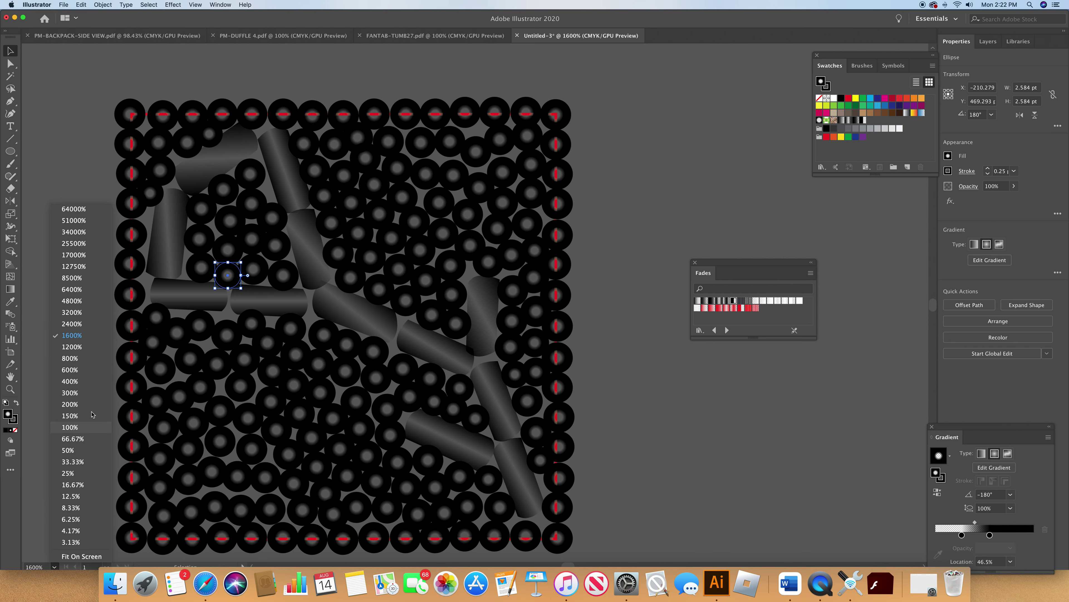
pyautogui.click(82, 358)
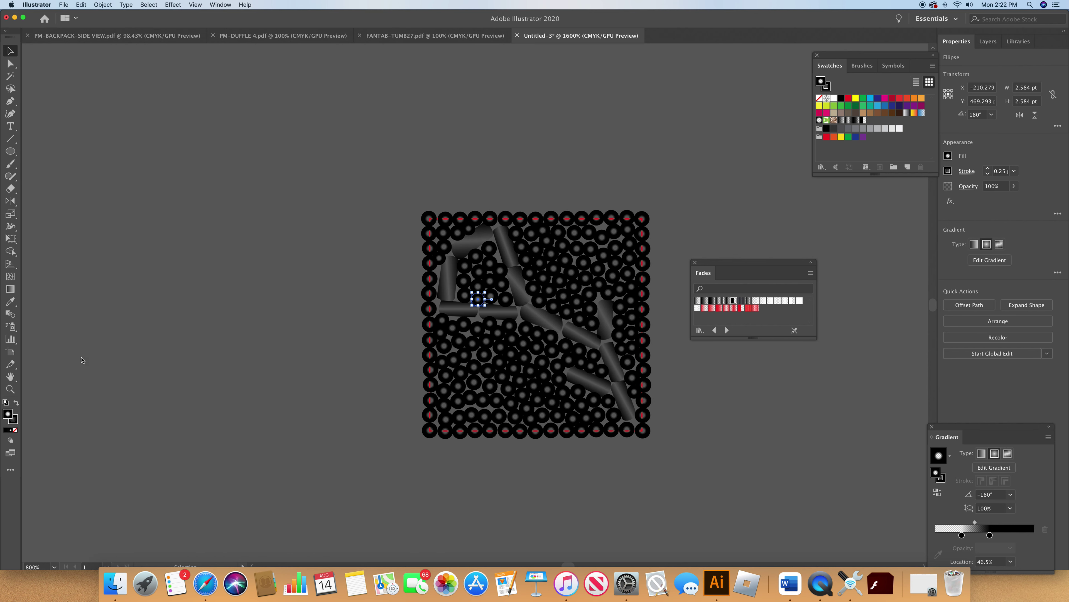
pyautogui.click(284, 306)
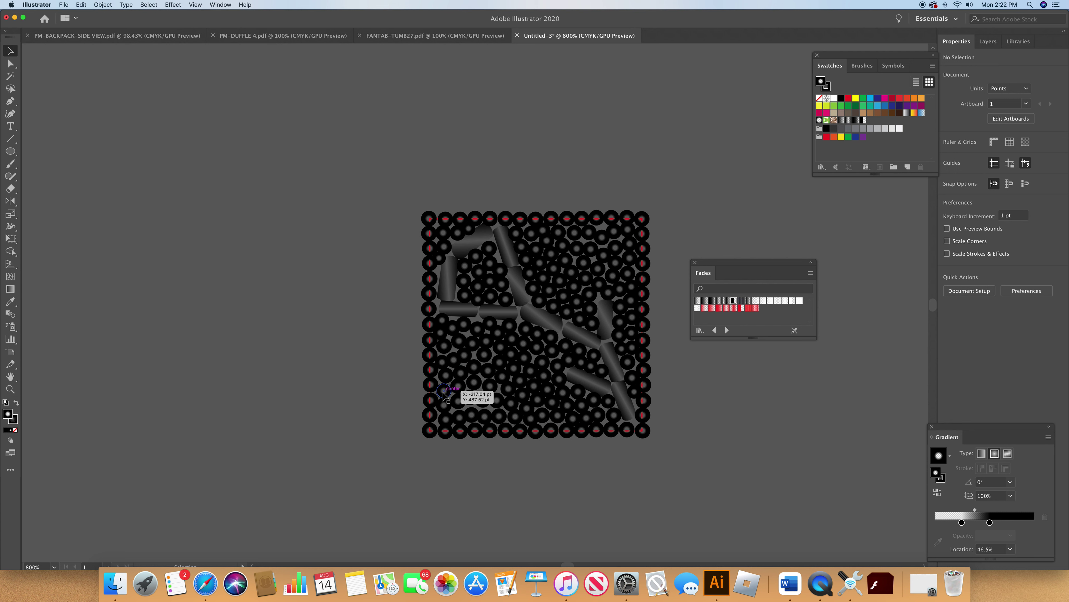
pyautogui.click(54, 566)
pyautogui.click(72, 324)
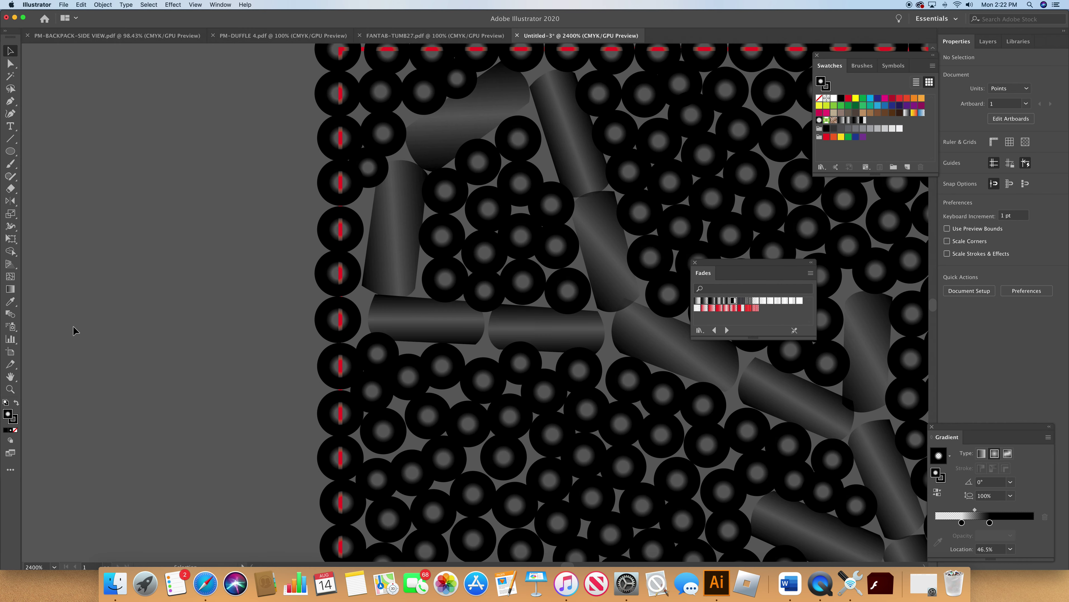
pyautogui.click(342, 206)
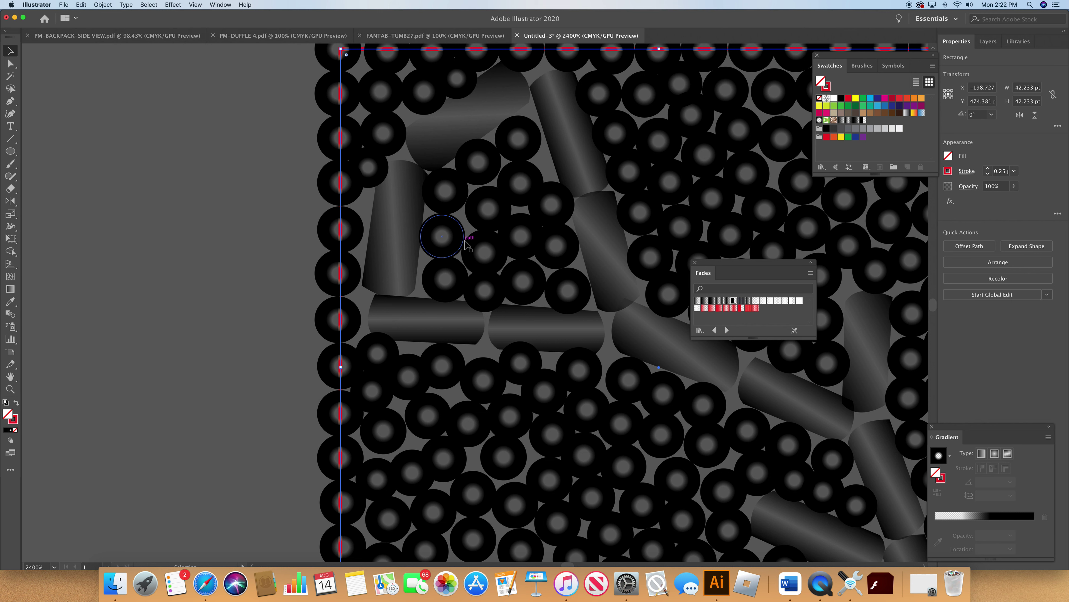
pyautogui.press('super+shift+a')
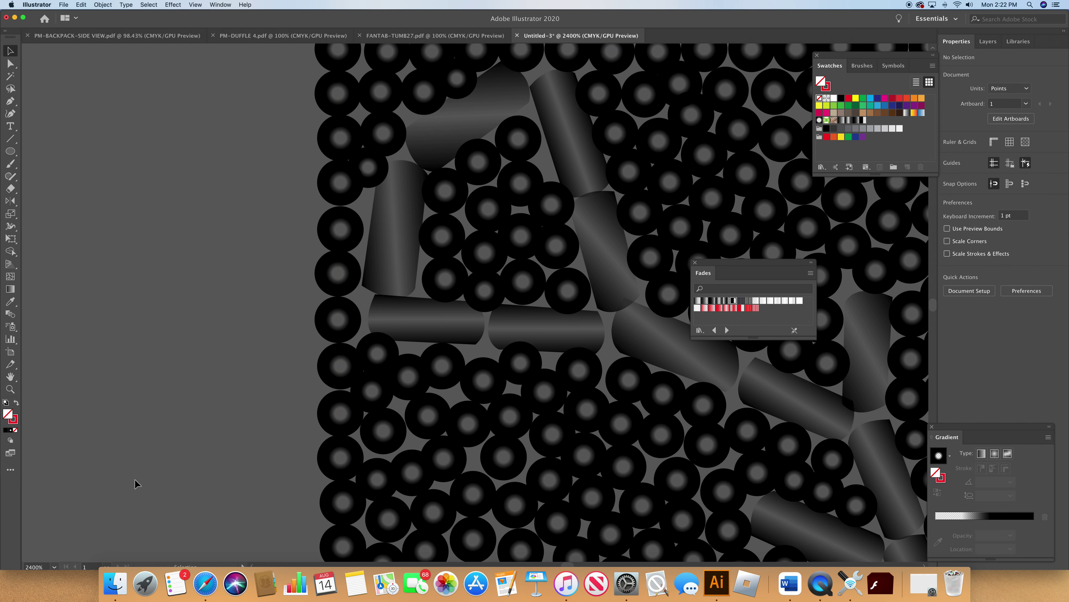
# - Select all the circles and cylinders and group them
pyautogui.click(54, 567)
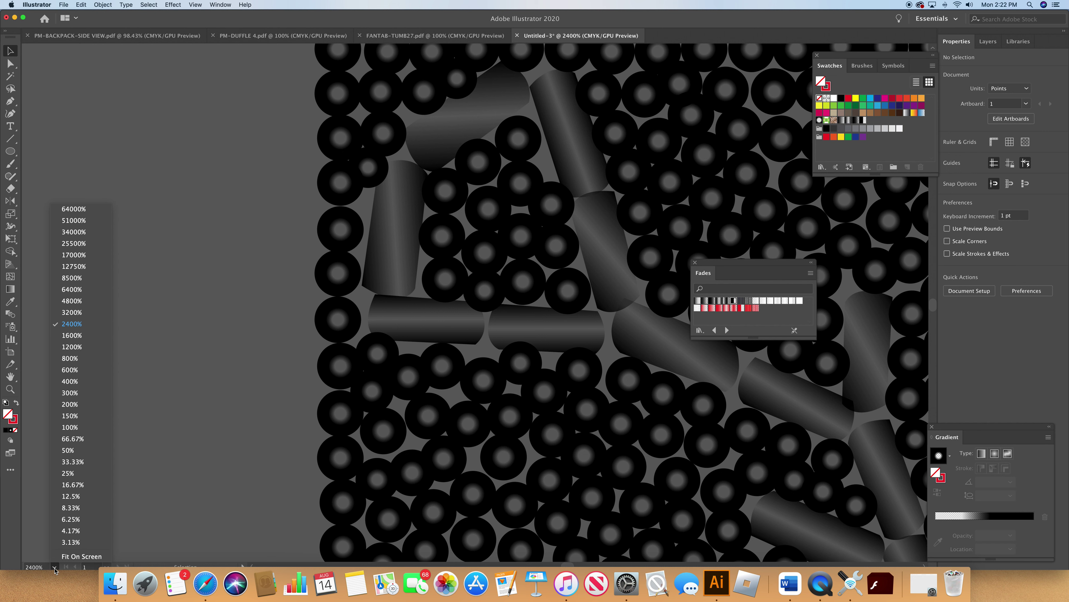
pyautogui.click(81, 394)
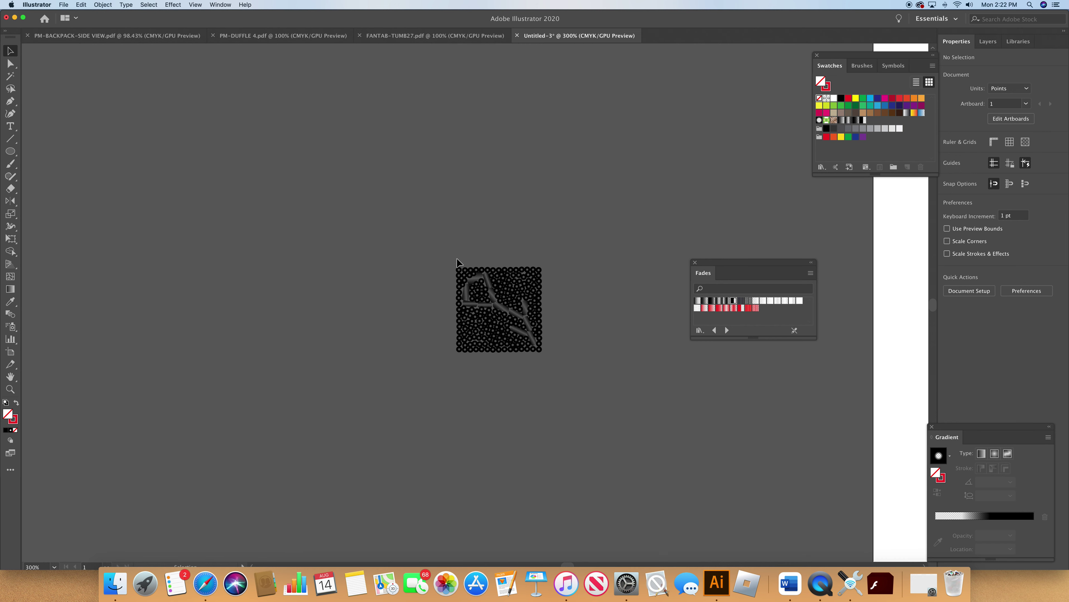
pyautogui.moveTo(447, 256); pyautogui.dragTo(575, 389)
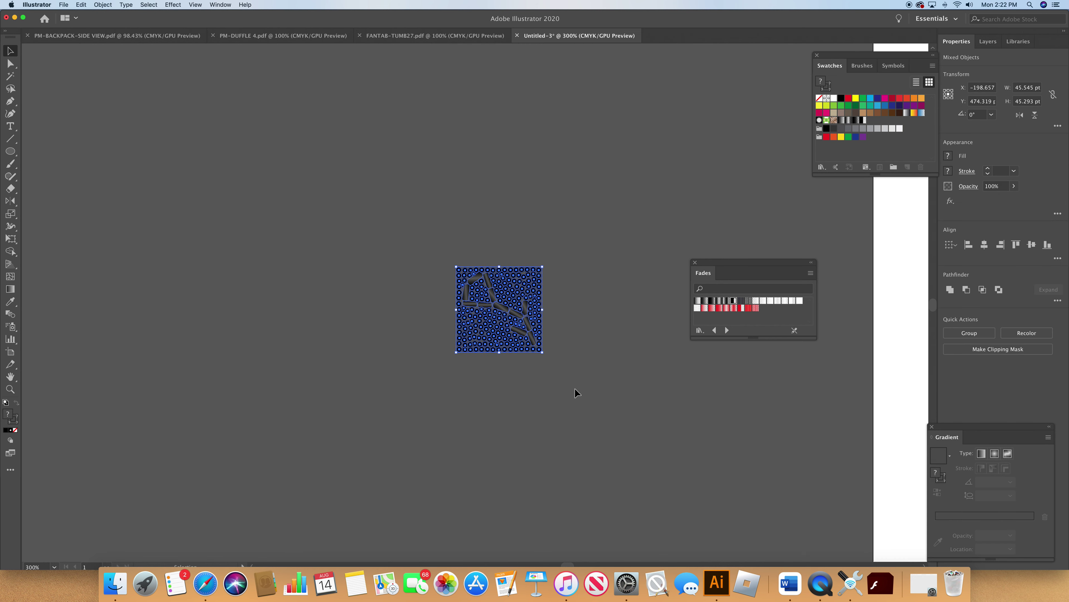
pyautogui.click(103, 5)
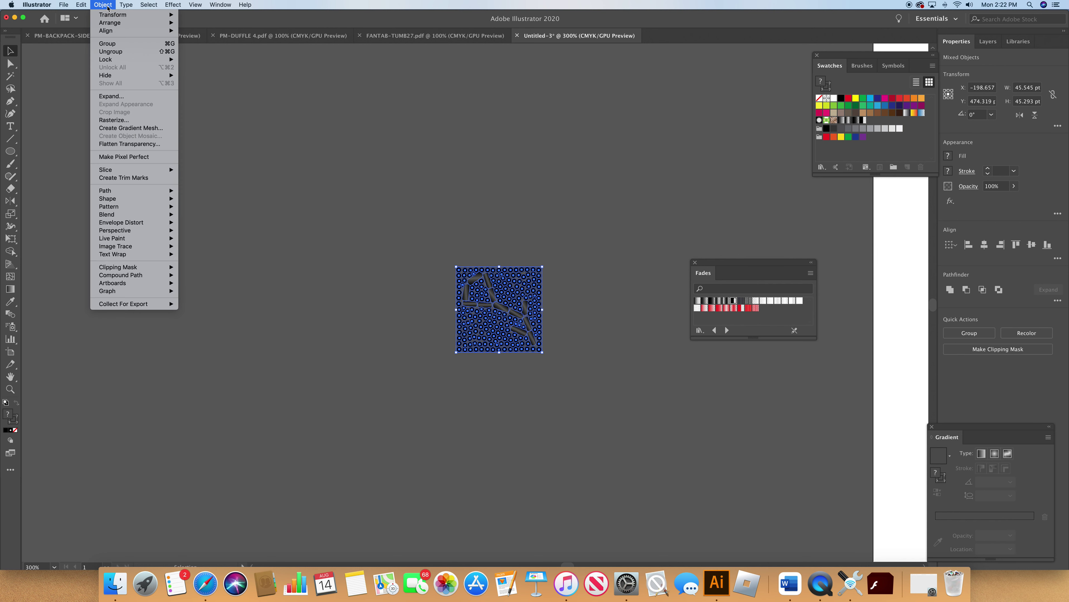
pyautogui.click(107, 47)
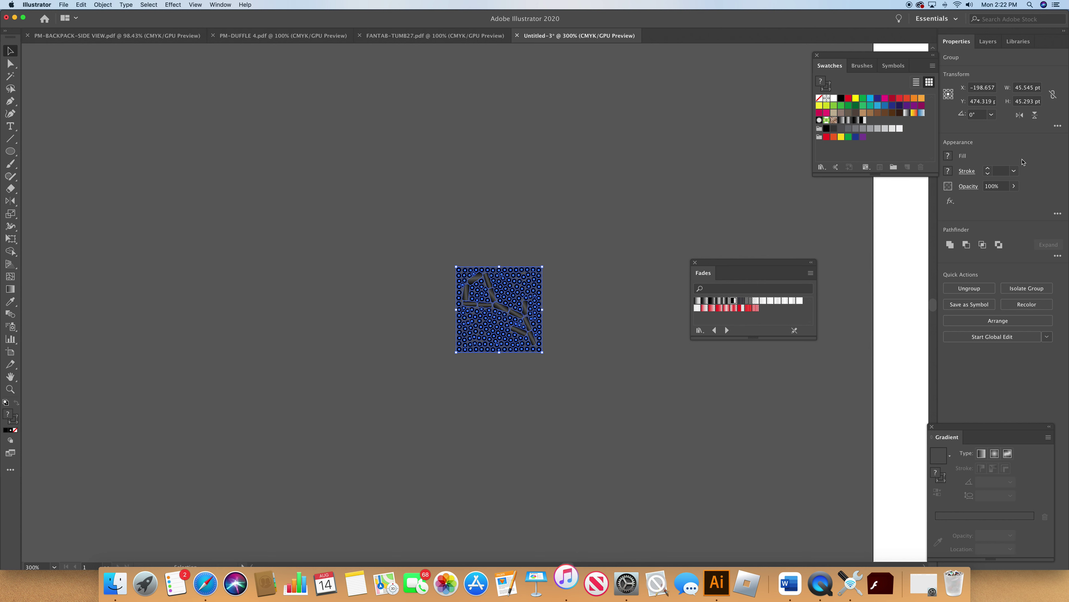
# - Set the grouped artwork's stroke weight to 1 pt
pyautogui.click(971, 172)
pyautogui.click(934, 186)
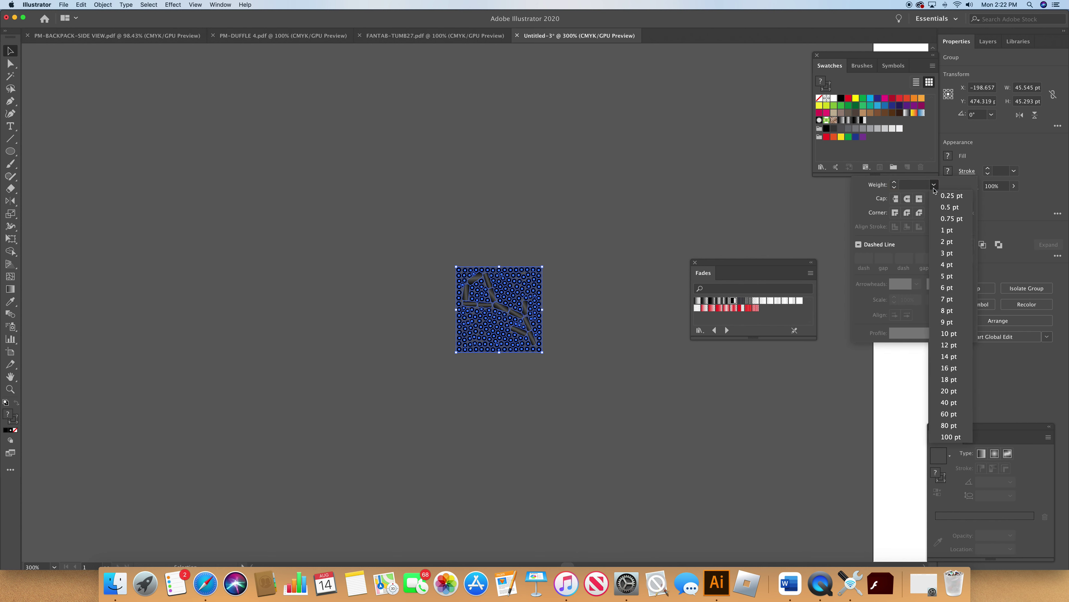
pyautogui.click(956, 231)
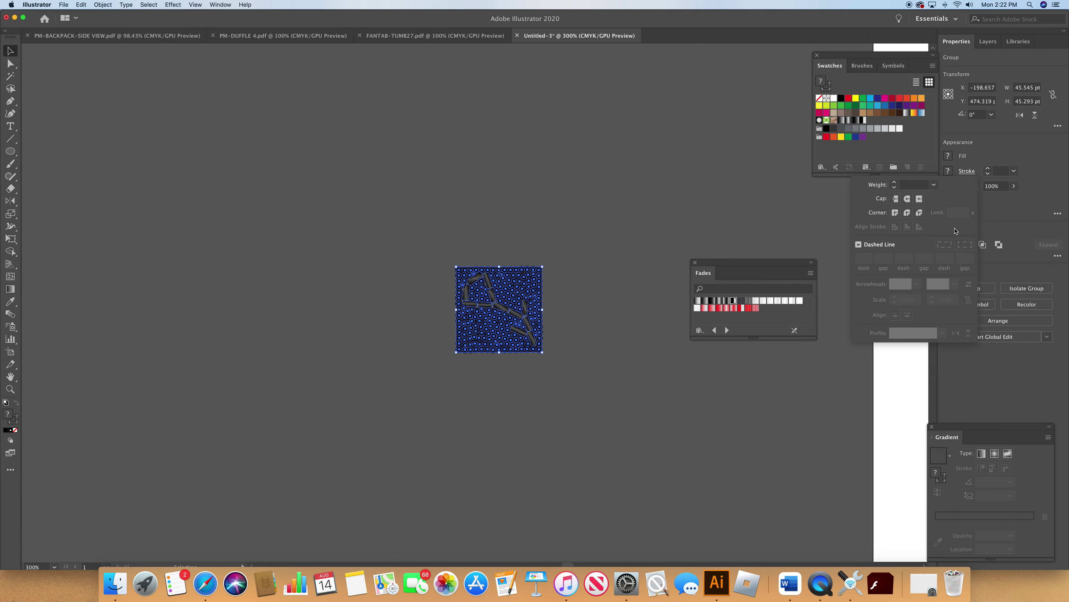
pyautogui.click(591, 253)
pyautogui.click(592, 253)
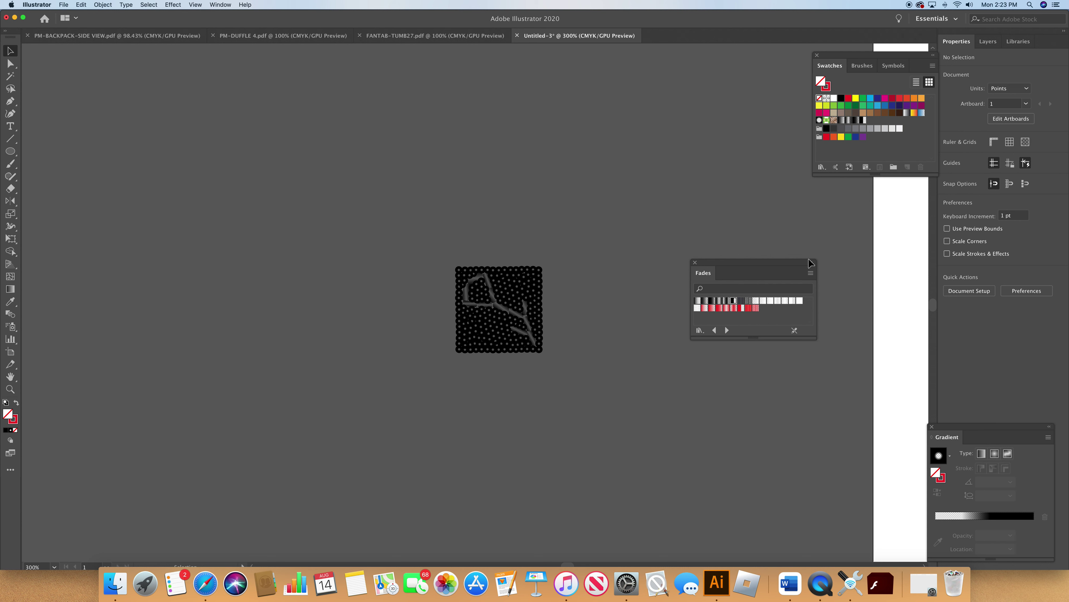
# - Give the whole group a white 0.5 pt stroke
pyautogui.press('super+a')
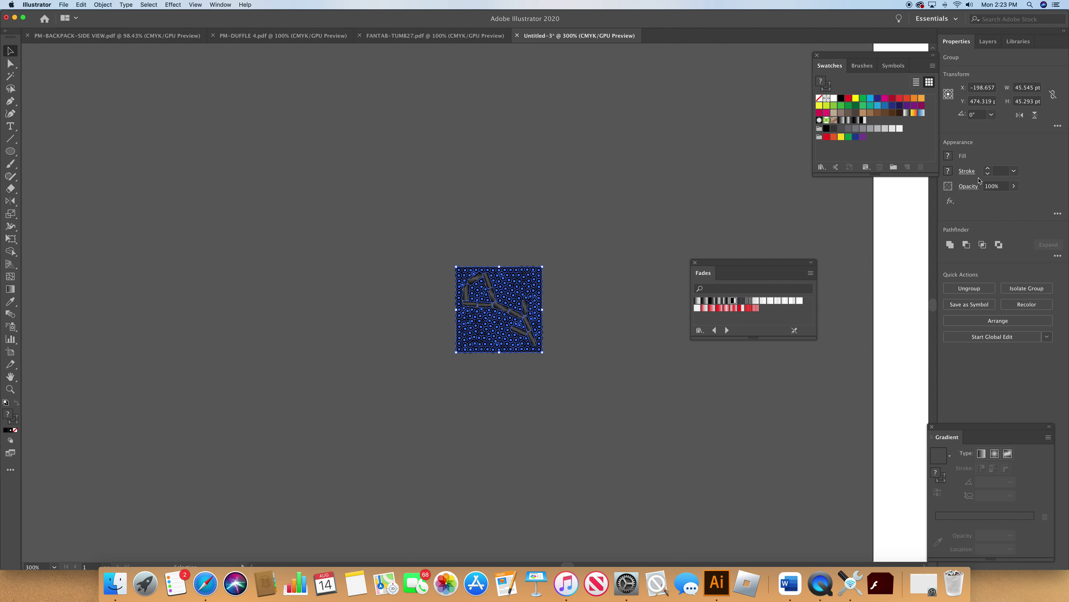
pyautogui.click(988, 173)
pyautogui.click(988, 174)
pyautogui.click(988, 174)
pyautogui.click(988, 174)
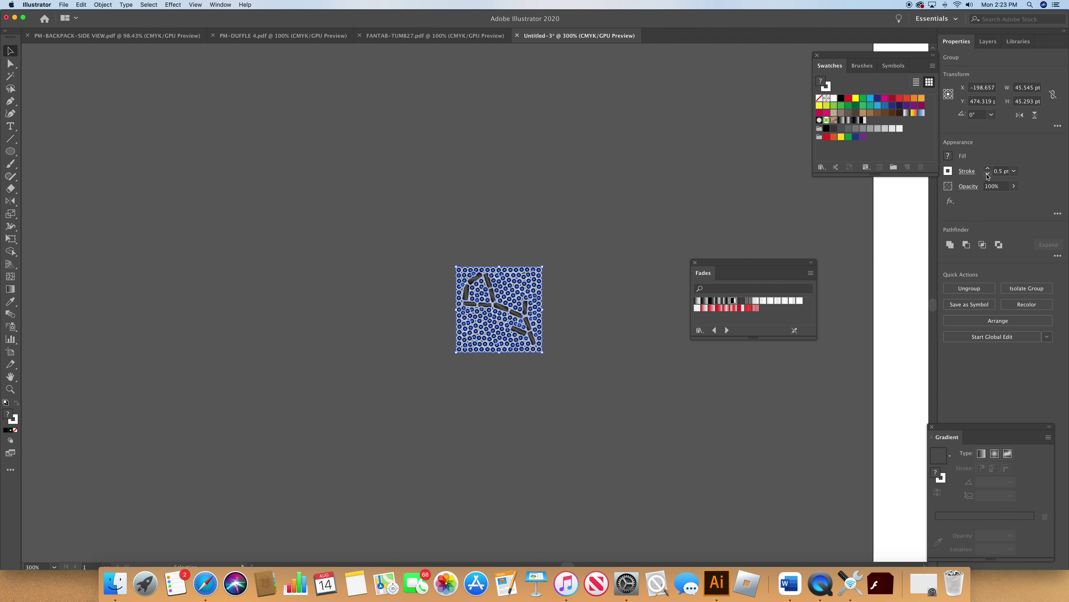
pyautogui.click(611, 229)
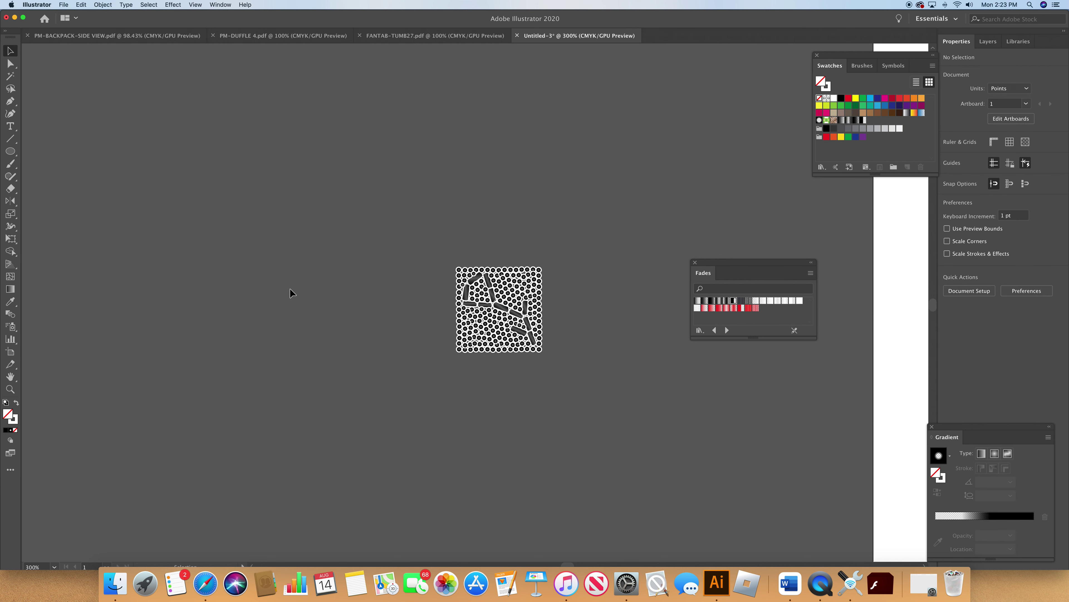
# - Give the whole circle-and-cylinder group a black 0.25 pt stroke
pyautogui.moveTo(445, 256); pyautogui.dragTo(562, 364)
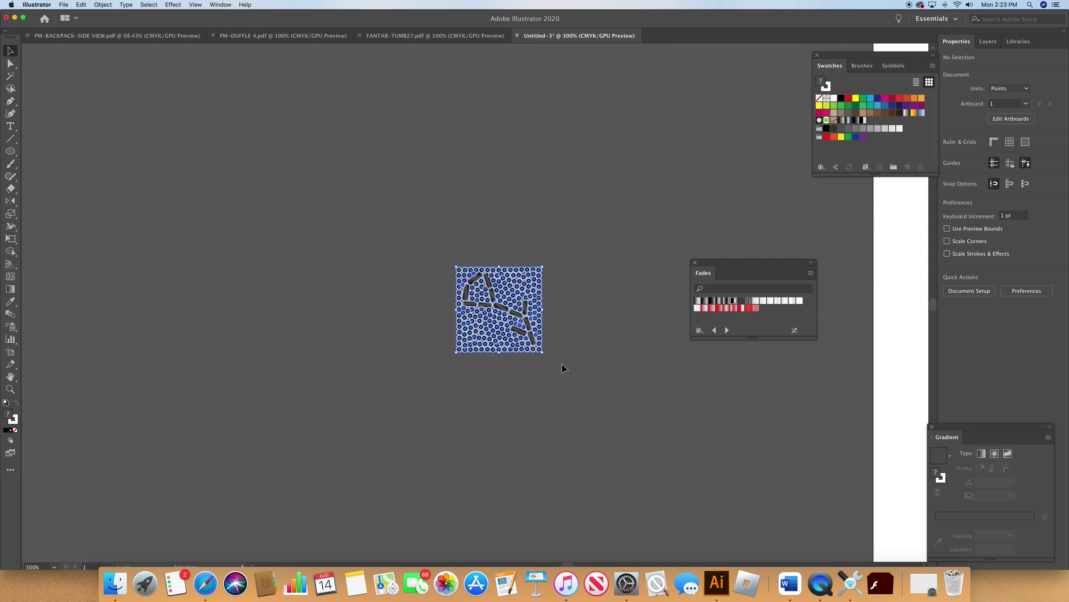
pyautogui.click(842, 98)
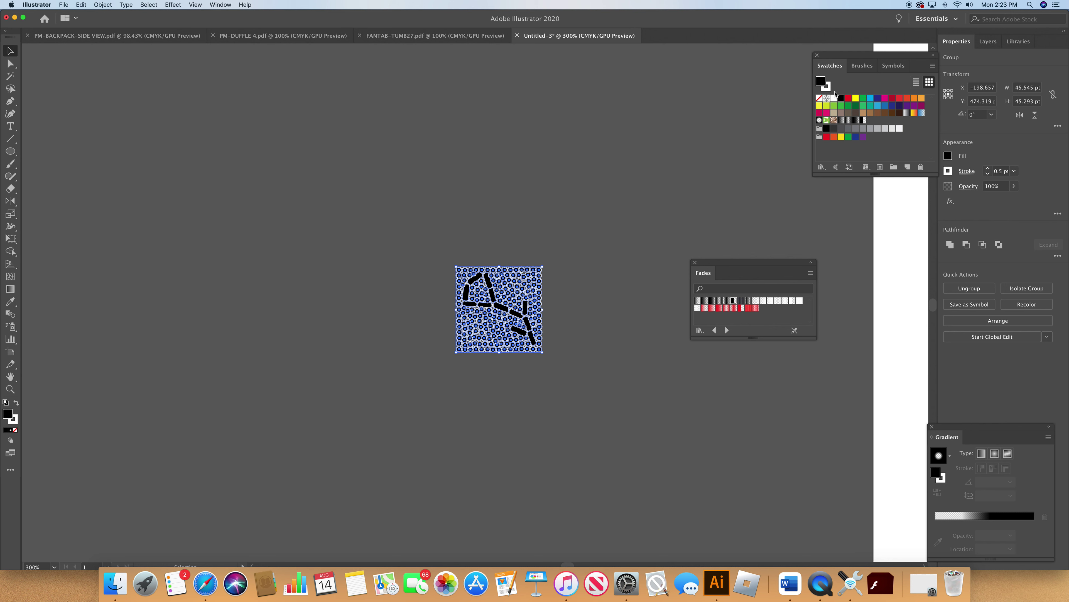
pyautogui.press('super+z')
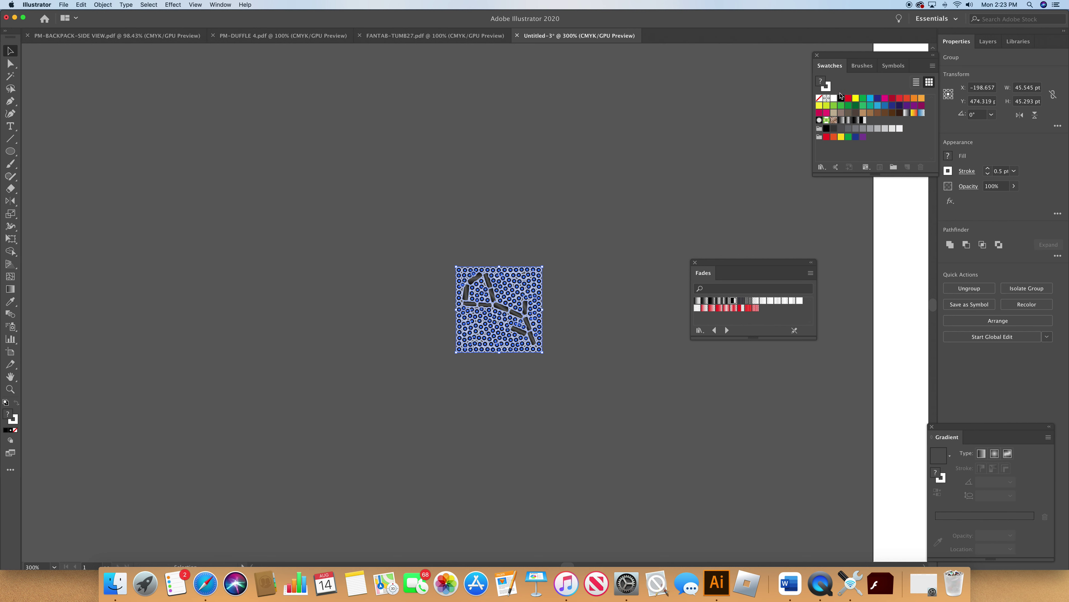
pyautogui.click(841, 98)
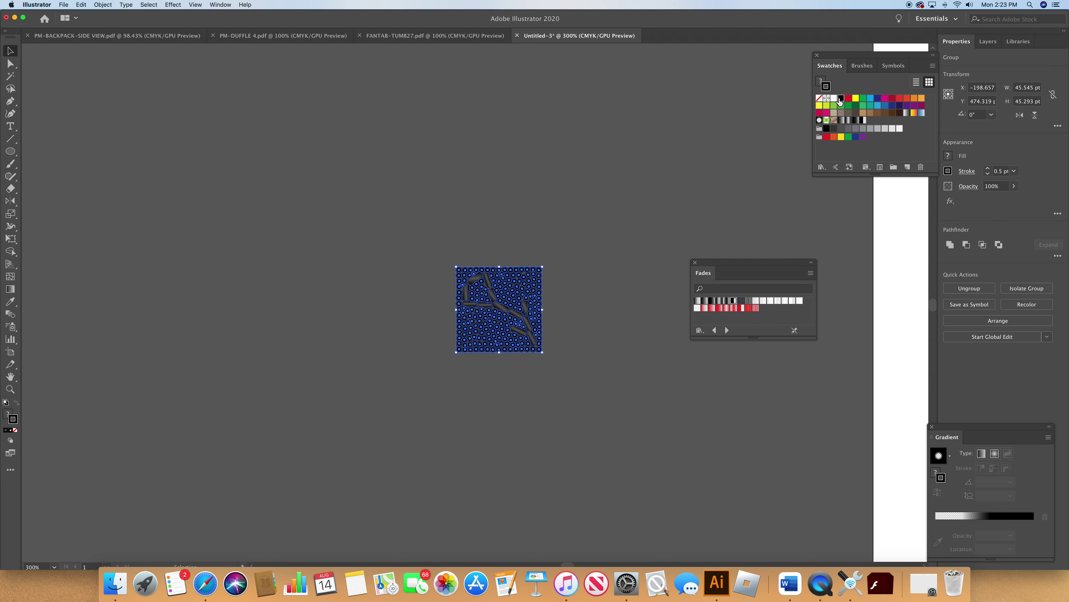
pyautogui.click(988, 174)
pyautogui.click(712, 218)
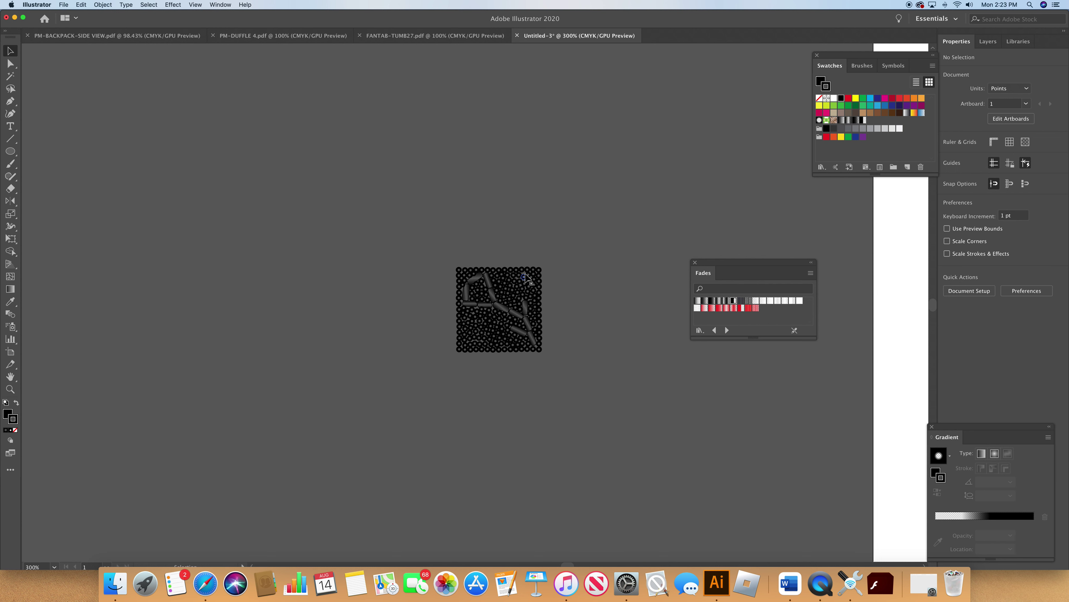
# - Place a small circle in the gap near the upper-right corner of the square, just inside the border circles
pyautogui.click(54, 566)
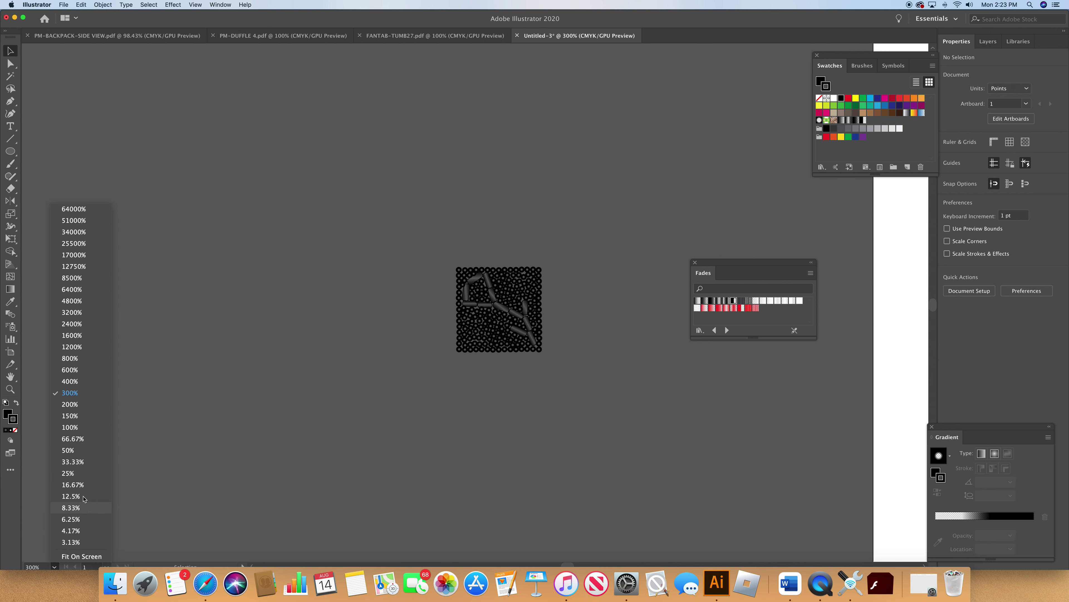
pyautogui.click(70, 358)
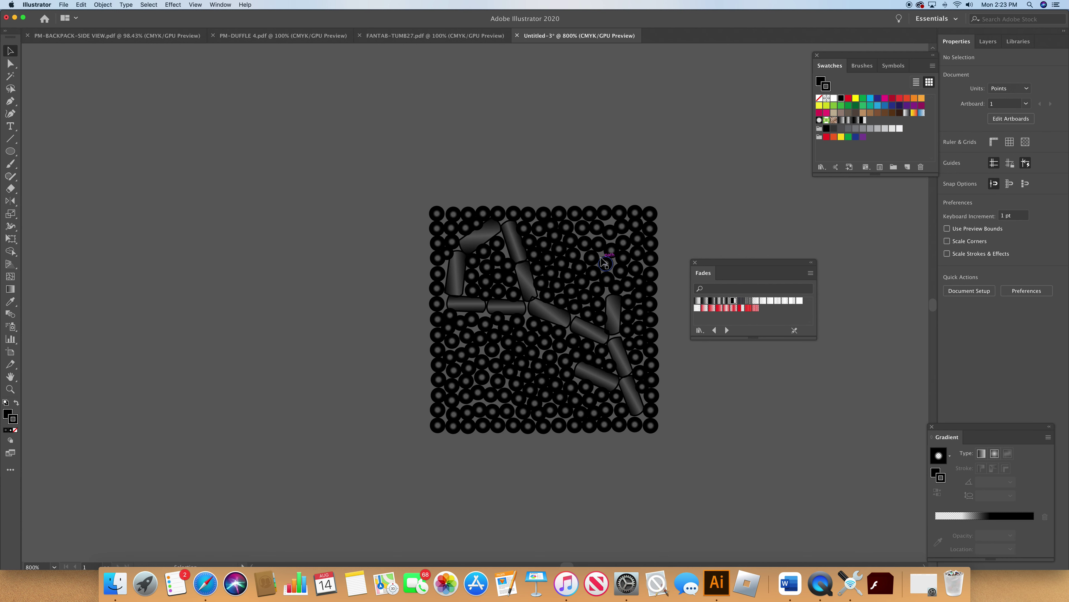
pyautogui.click(614, 238)
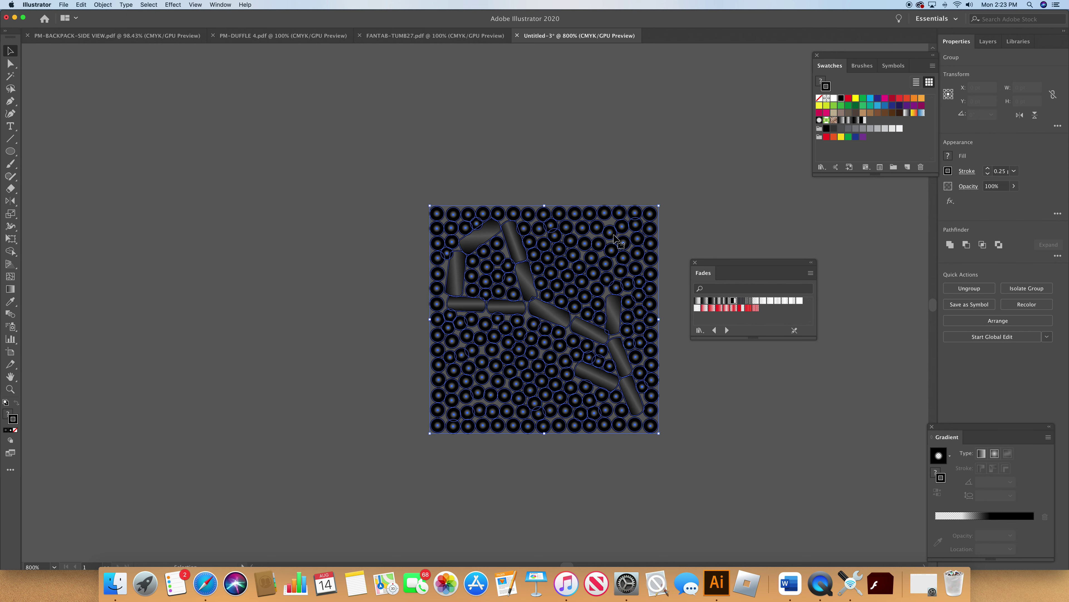
pyautogui.click(9, 64)
pyautogui.click(346, 155)
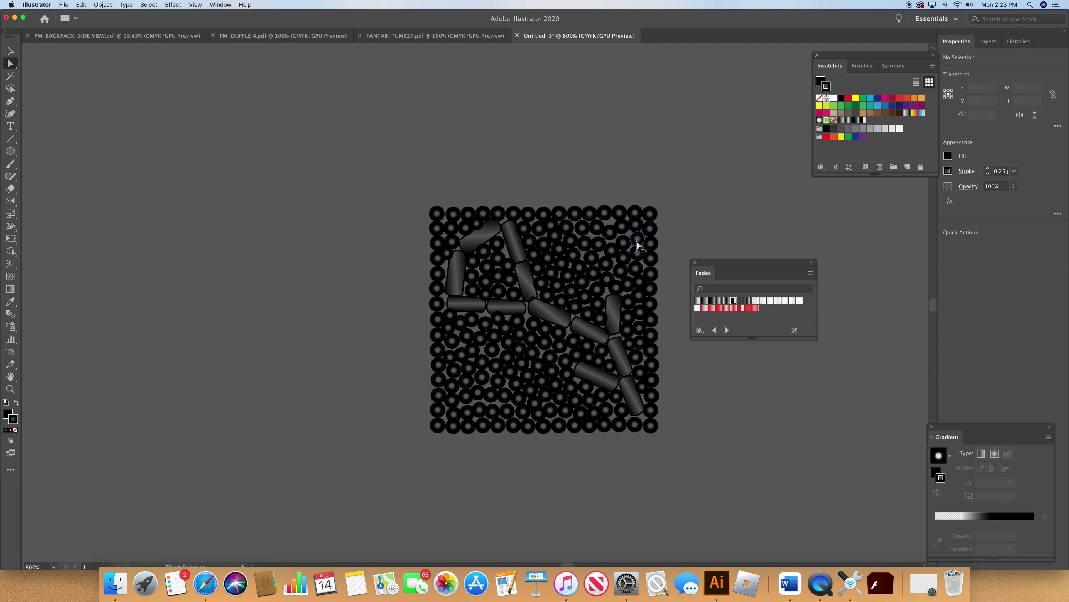
pyautogui.click(614, 237)
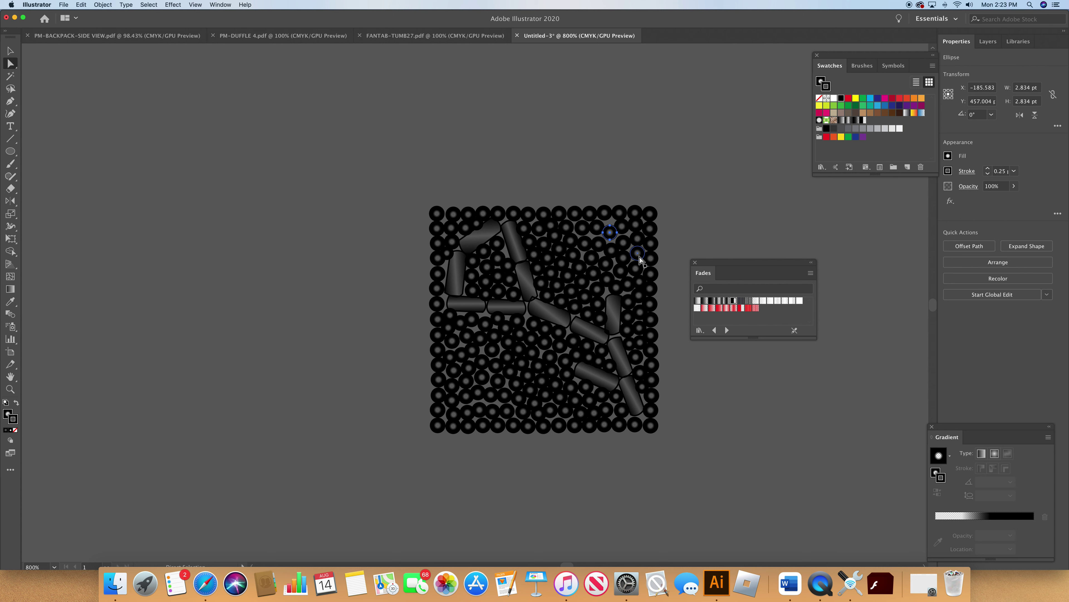
pyautogui.press('Down')
pyautogui.press('super+z')
pyautogui.press('super+z')
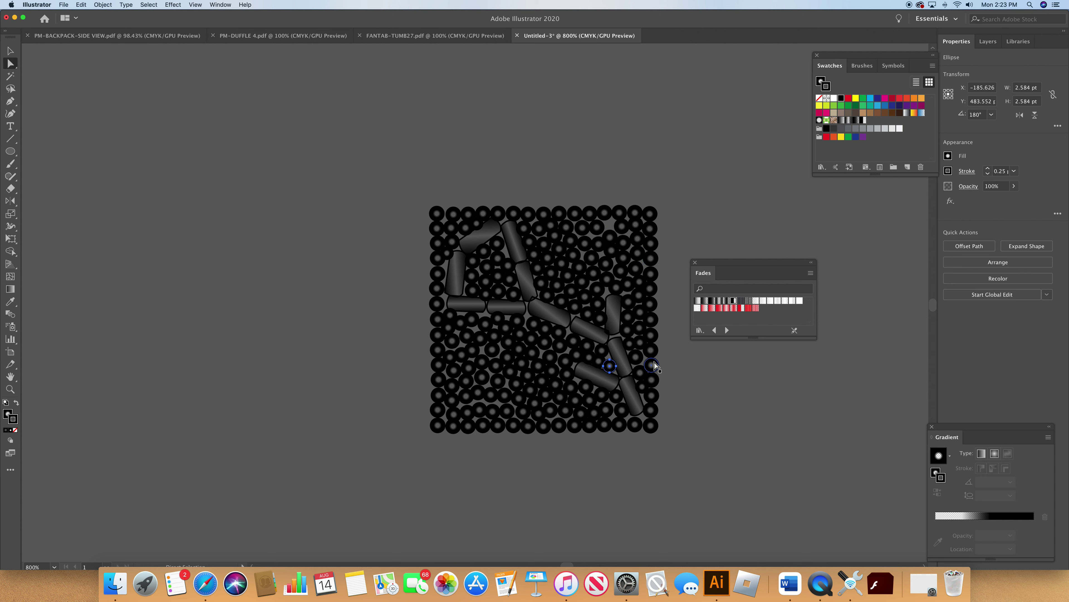
pyautogui.moveTo(476, 303); pyautogui.dragTo(611, 228)
pyautogui.click(696, 369)
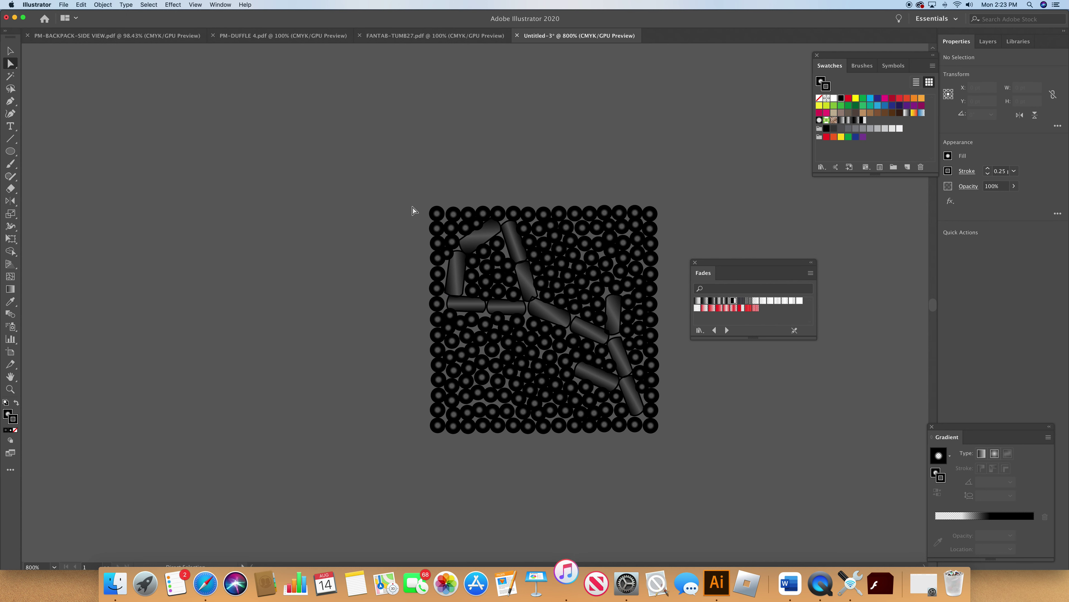
# - Select all the circles and cylinders and regroup them together with the repositioned circle
pyautogui.moveTo(406, 196); pyautogui.dragTo(701, 471)
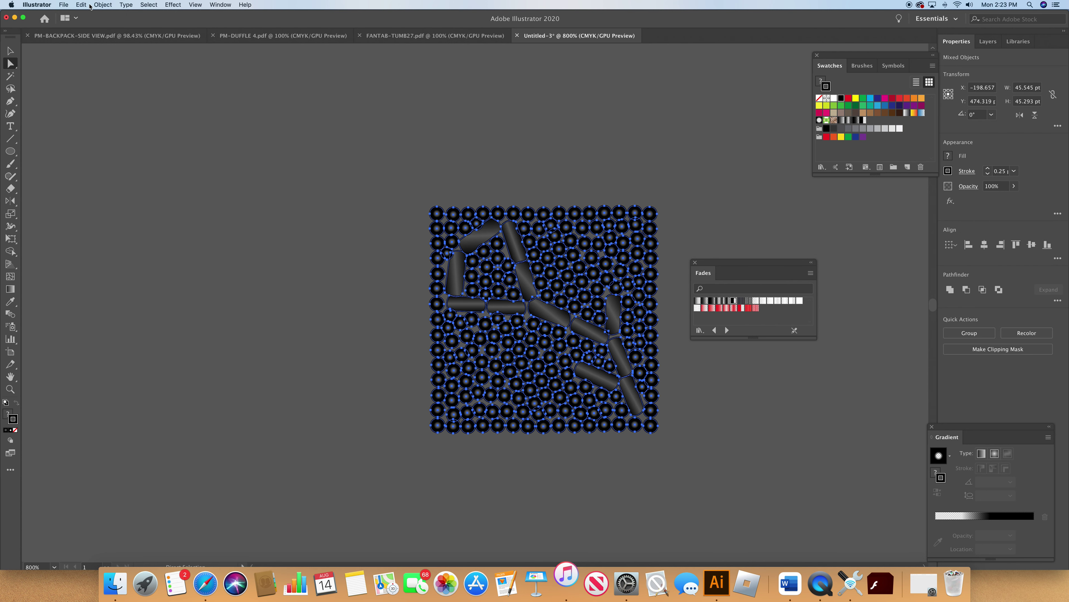
pyautogui.click(104, 4)
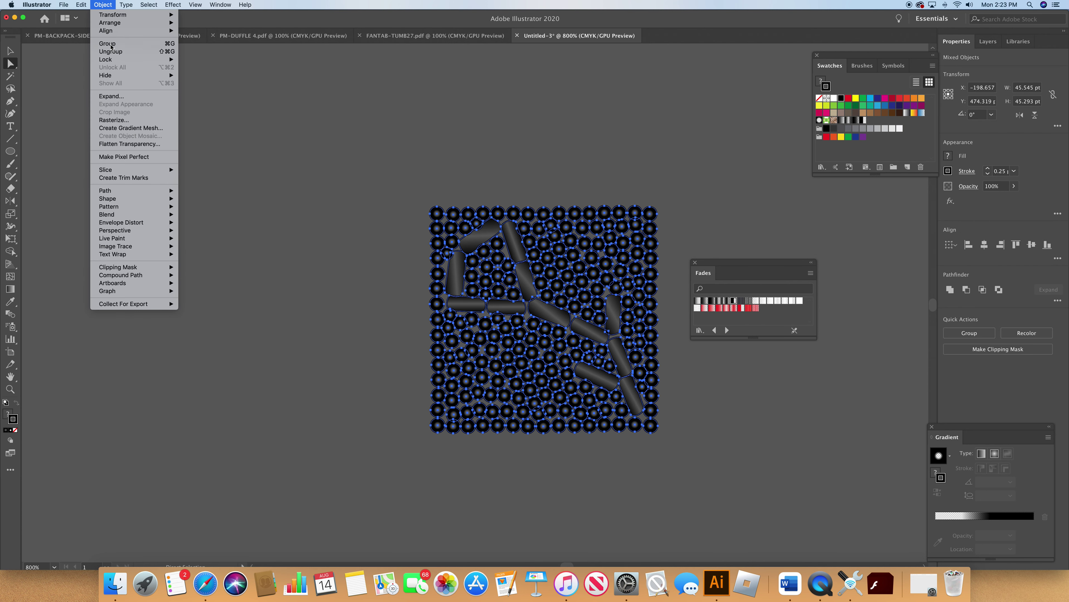
pyautogui.click(307, 114)
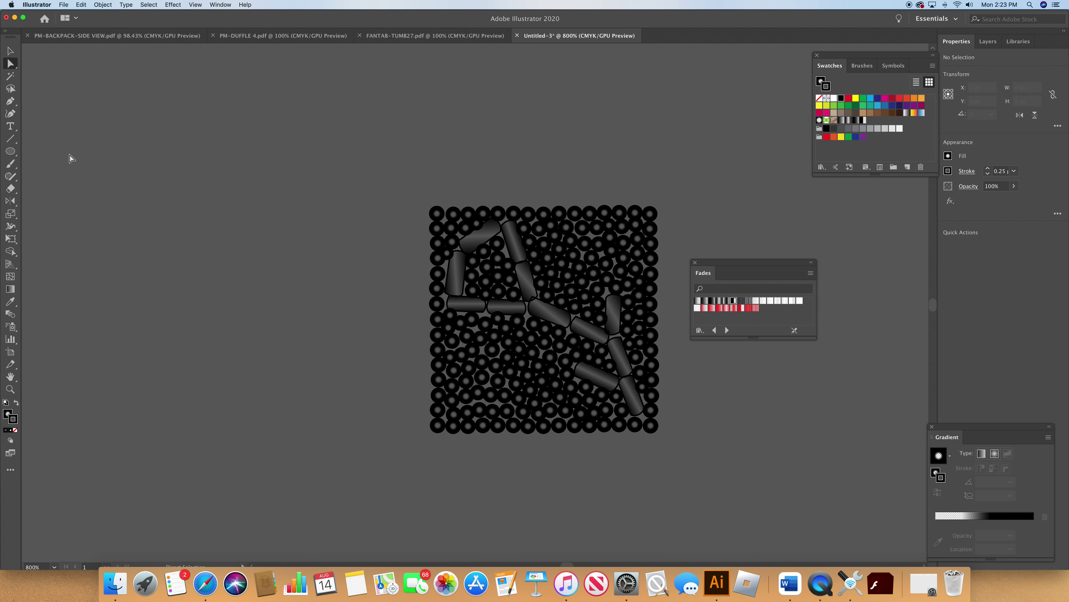
pyautogui.click(103, 4)
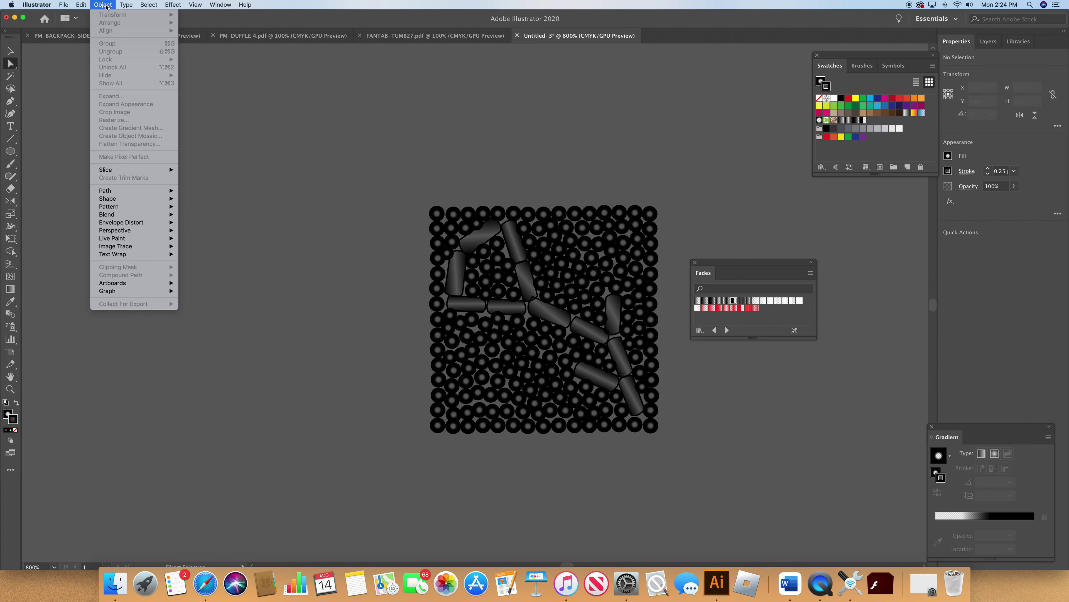
pyautogui.click(324, 137)
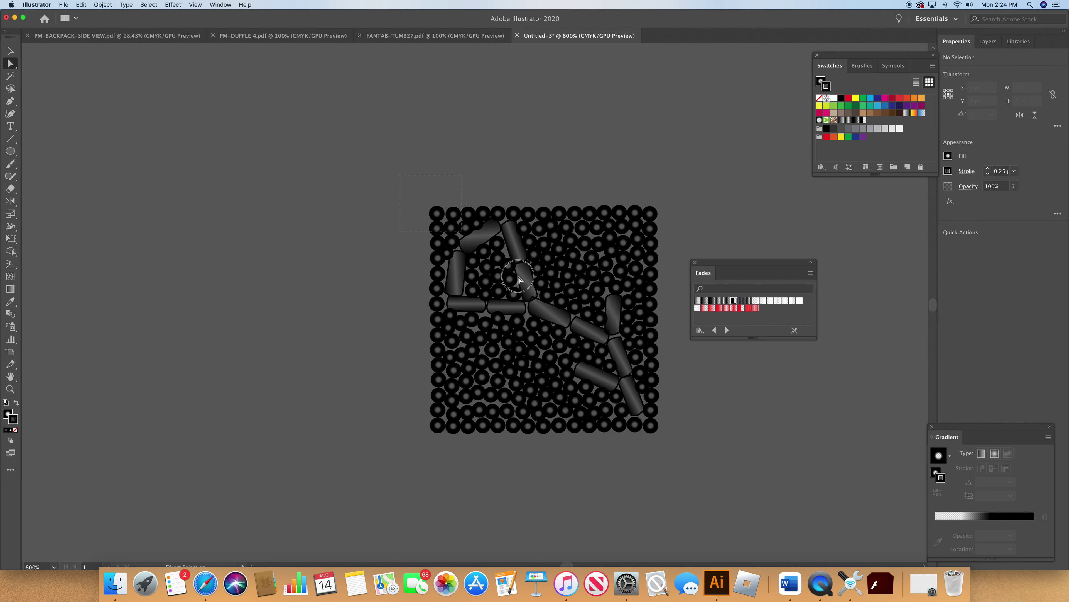
# - Try to rasterize the whole group in CMYK at High (300 ppi) with a white background, and undo it
pyautogui.press('super+a')
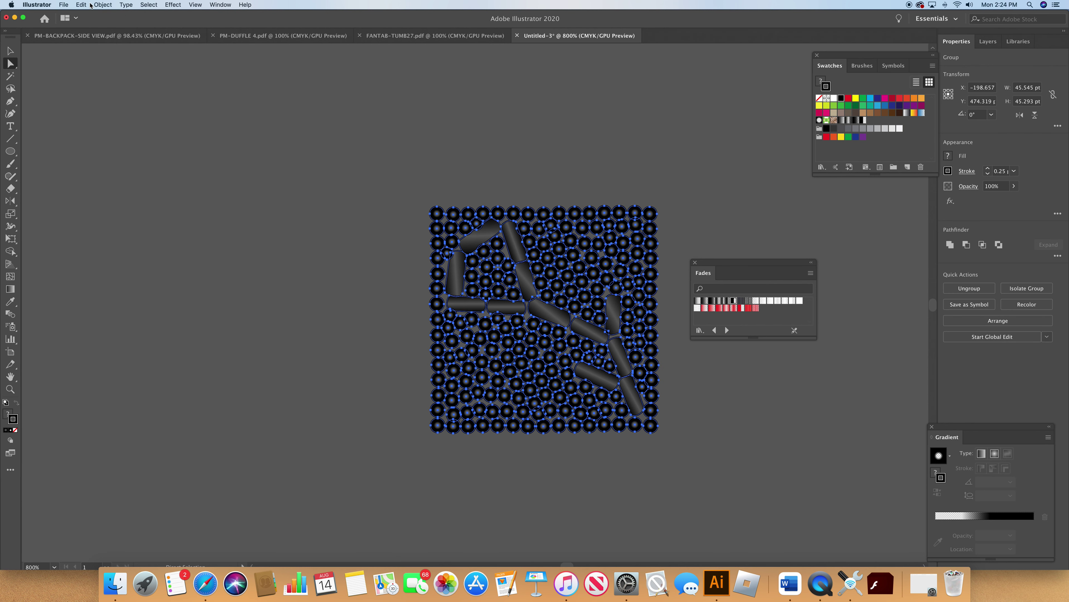
pyautogui.click(102, 5)
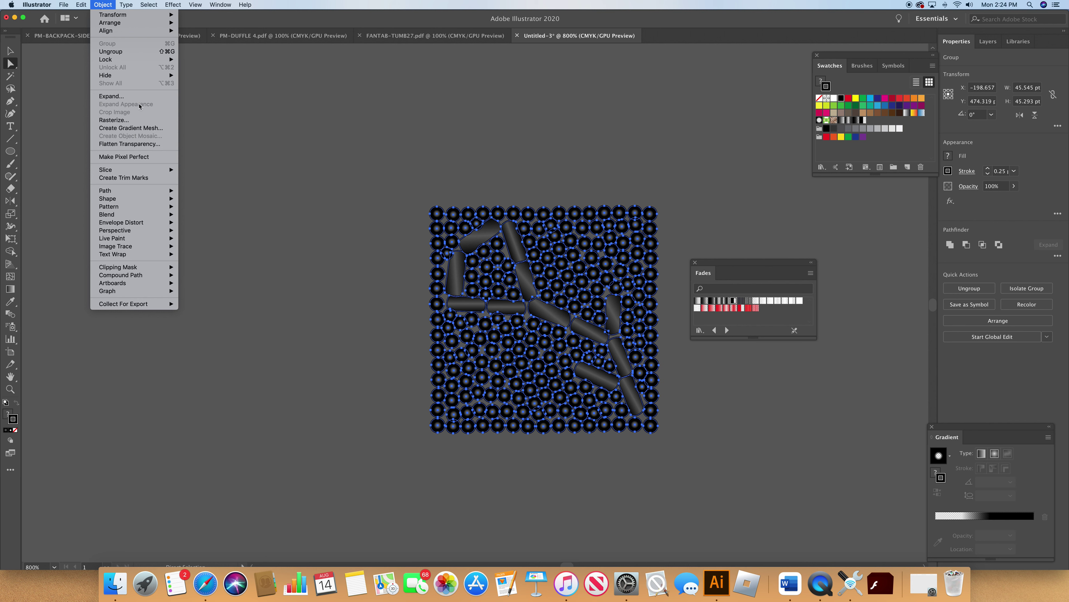
pyautogui.click(134, 121)
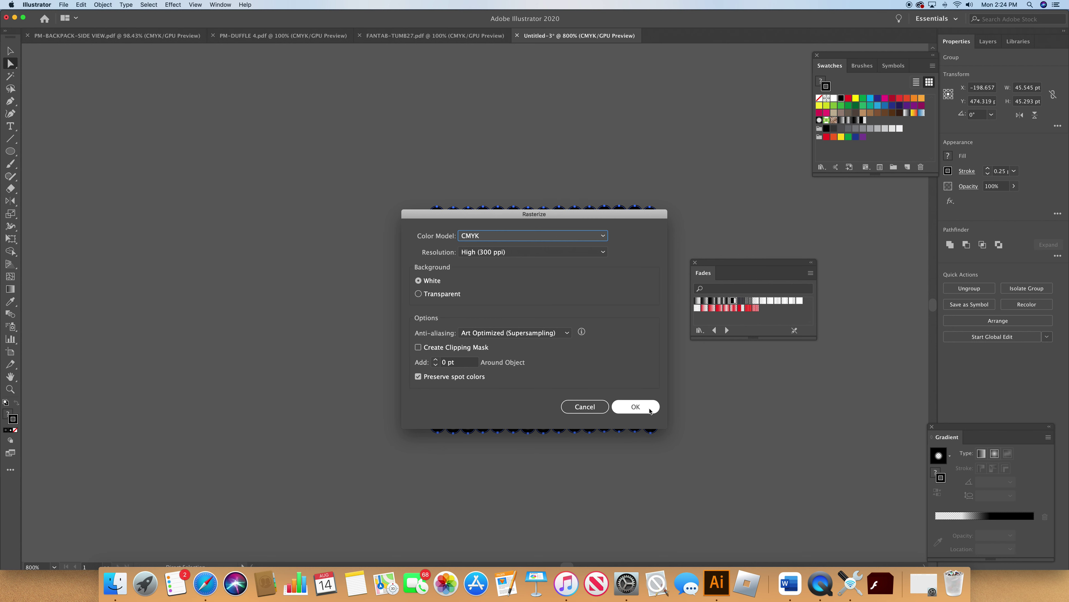
pyautogui.click(636, 407)
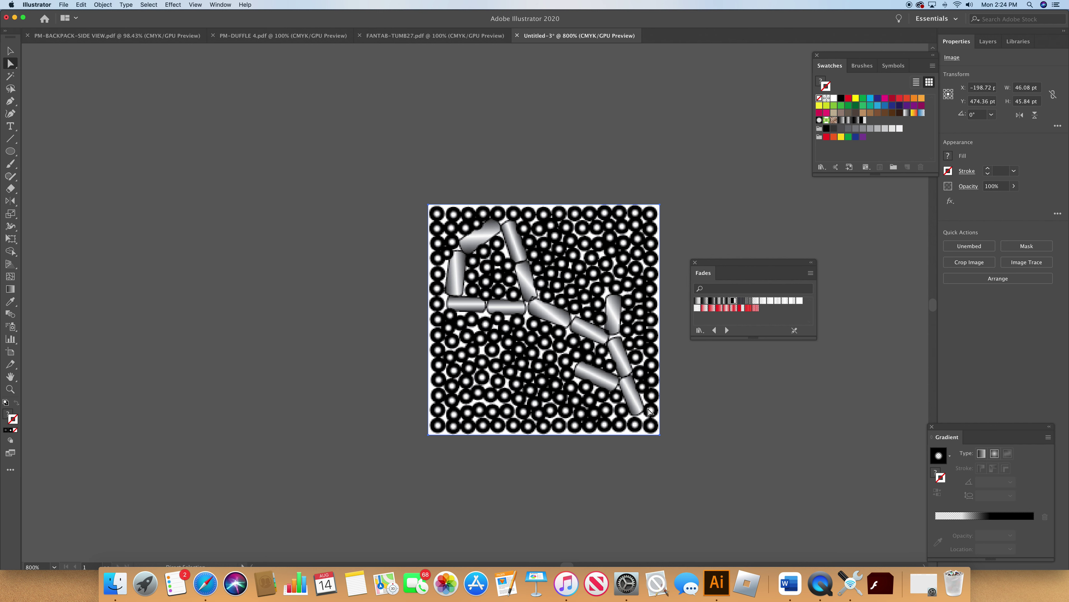
pyautogui.press('super+z')
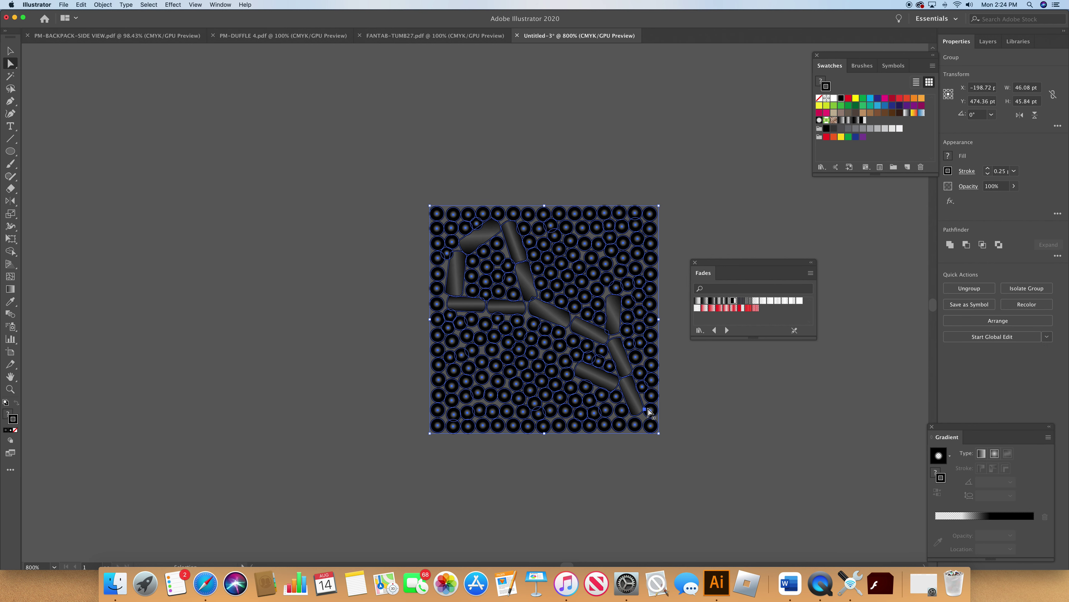
# - Try to flatten the group's transparency with the Medium Resolution preset, check it at 100% zoom, and undo the flattening
pyautogui.click(103, 4)
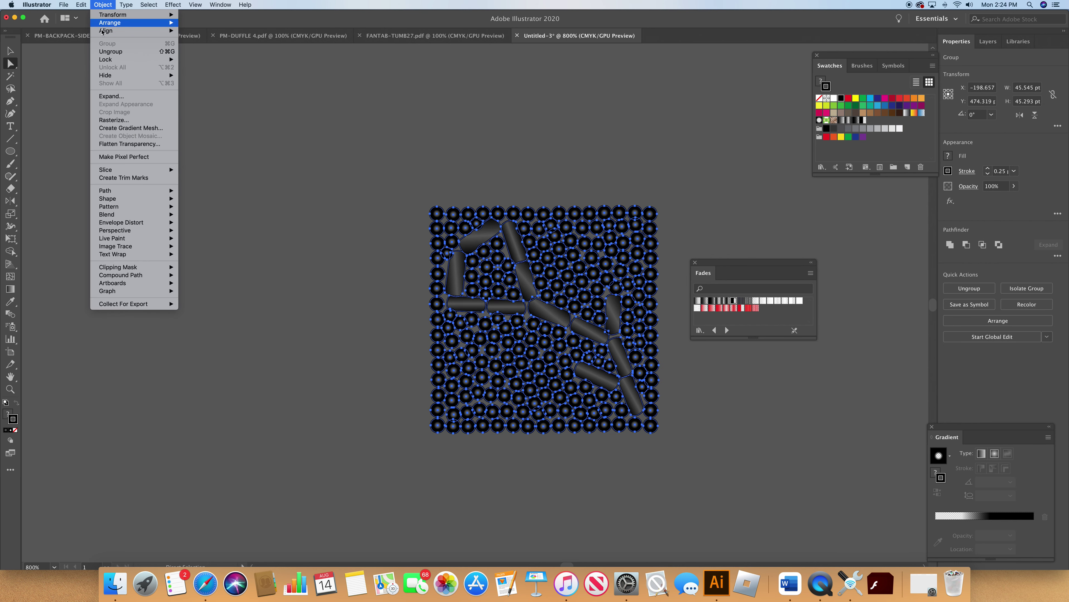
pyautogui.click(154, 143)
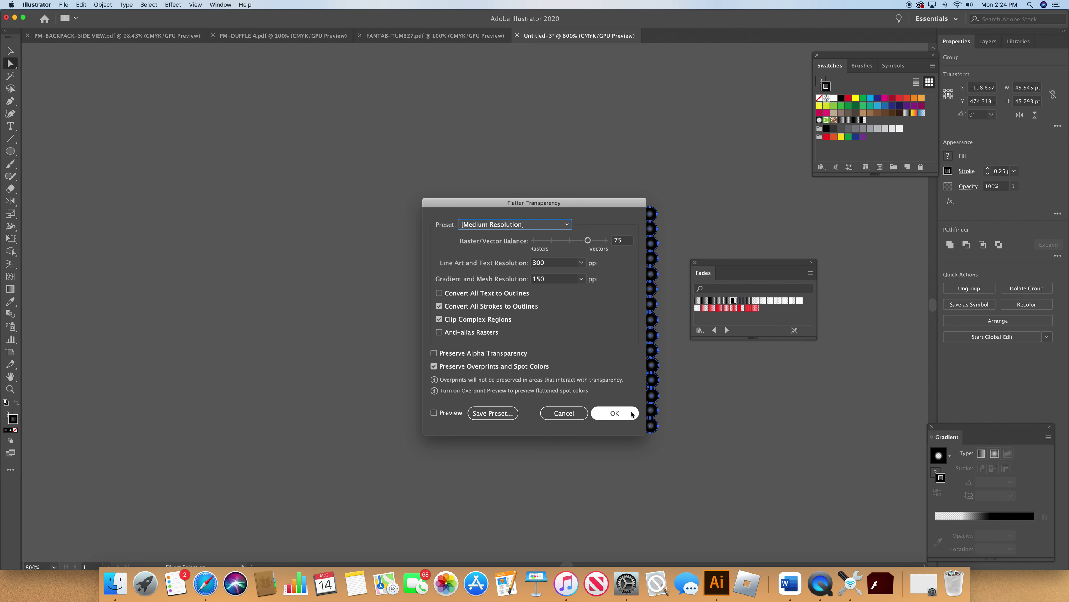
pyautogui.click(614, 413)
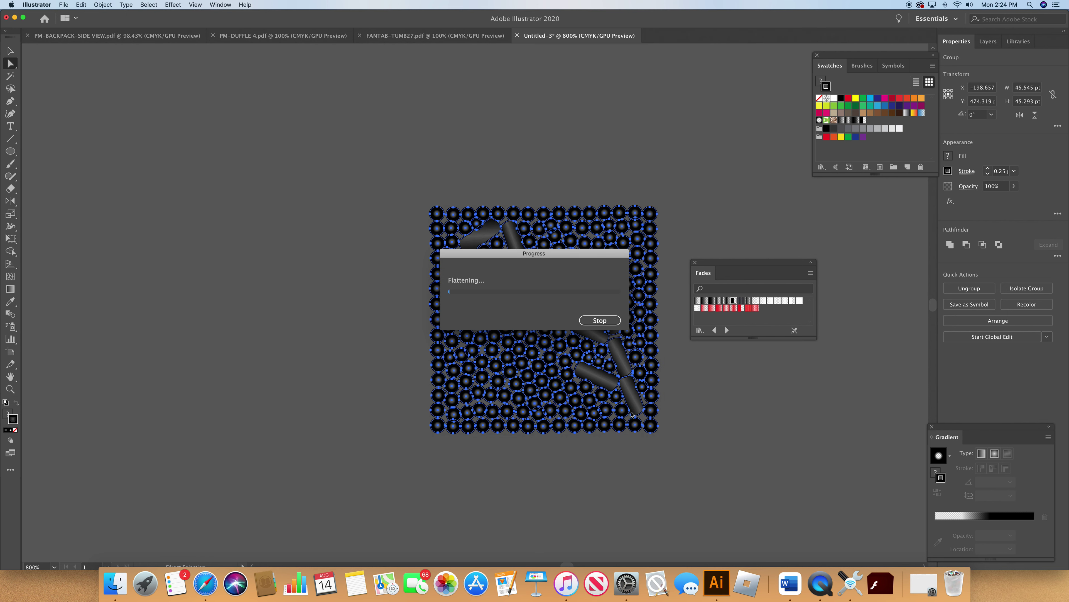
pyautogui.click(667, 386)
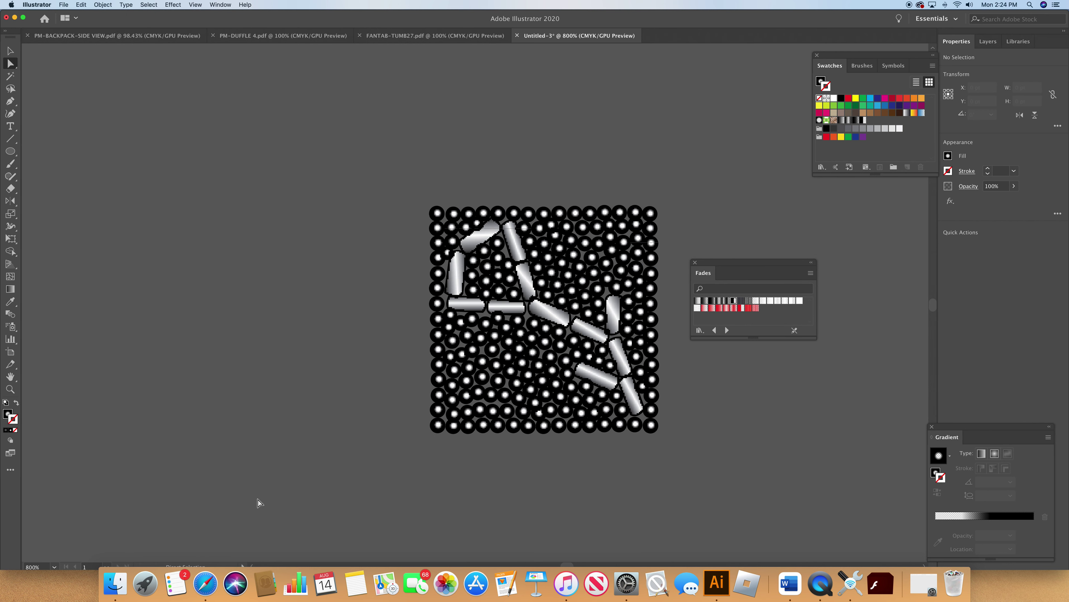
pyautogui.click(55, 567)
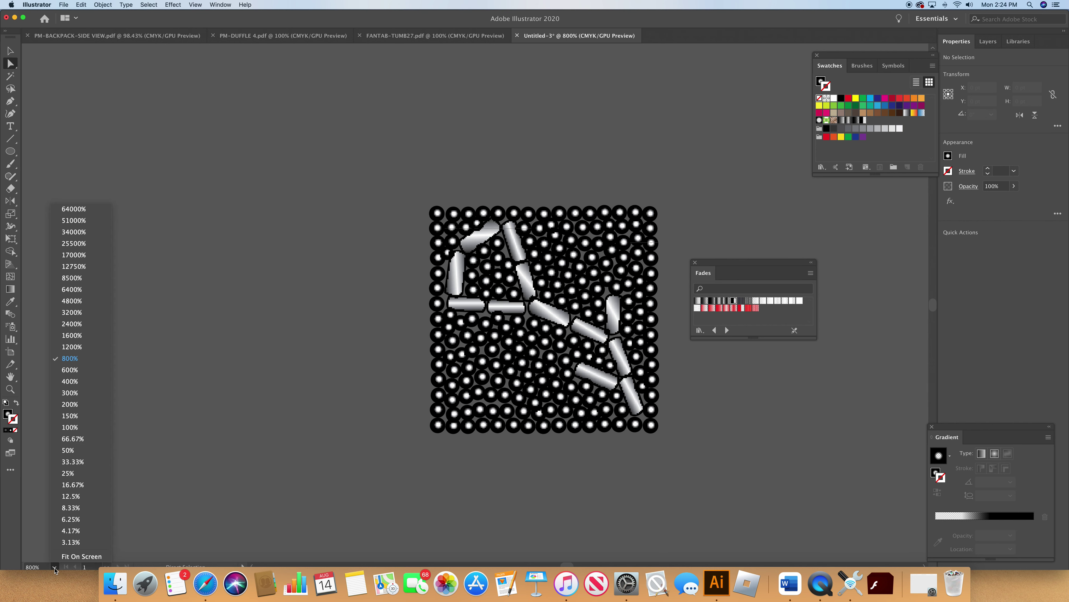
pyautogui.click(70, 431)
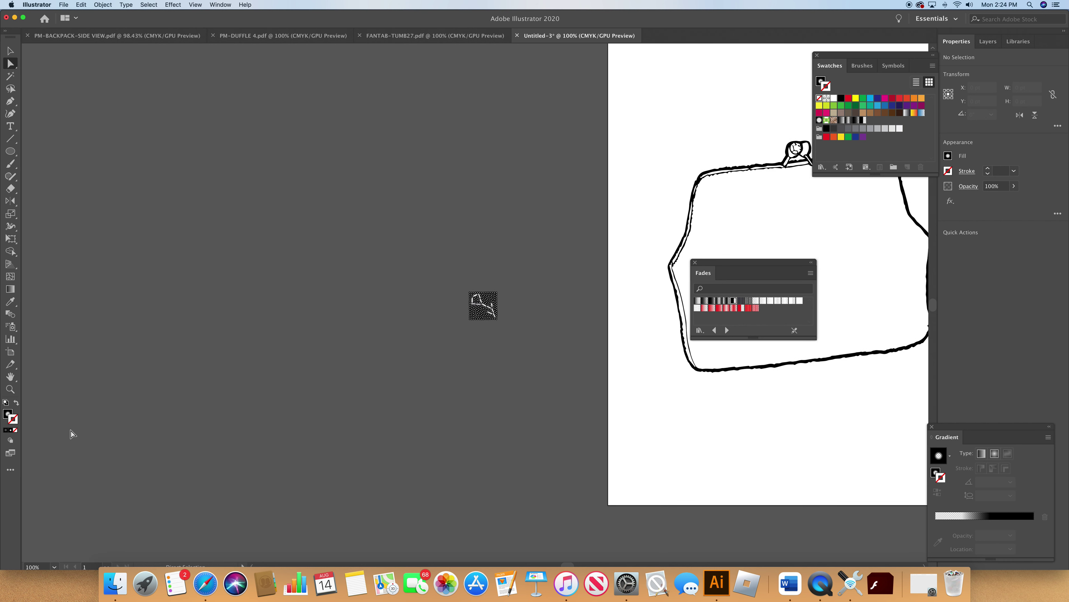
pyautogui.click(54, 566)
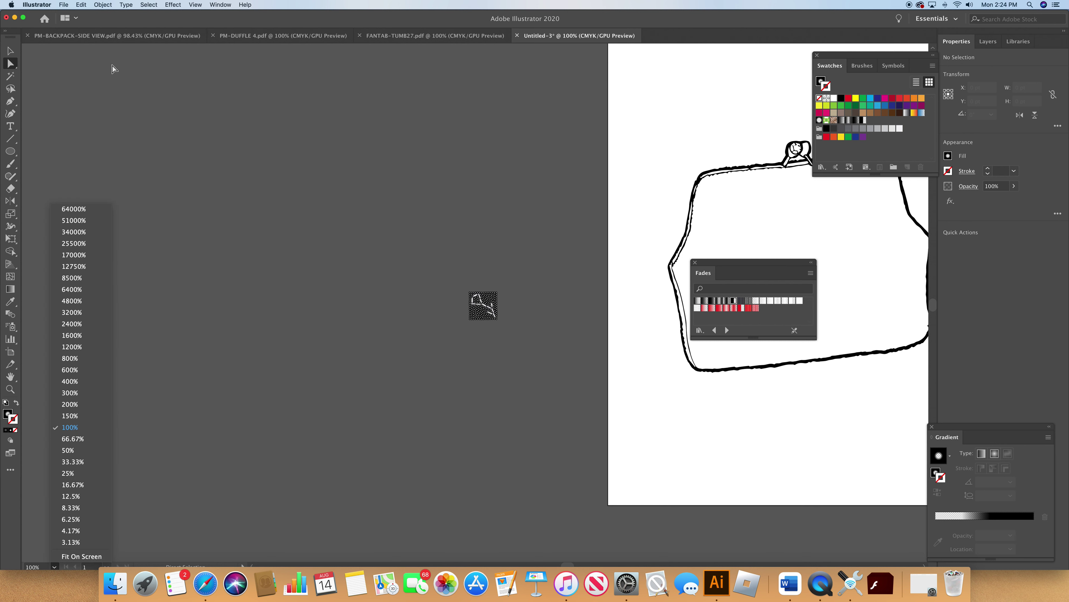
pyautogui.press('super+a')
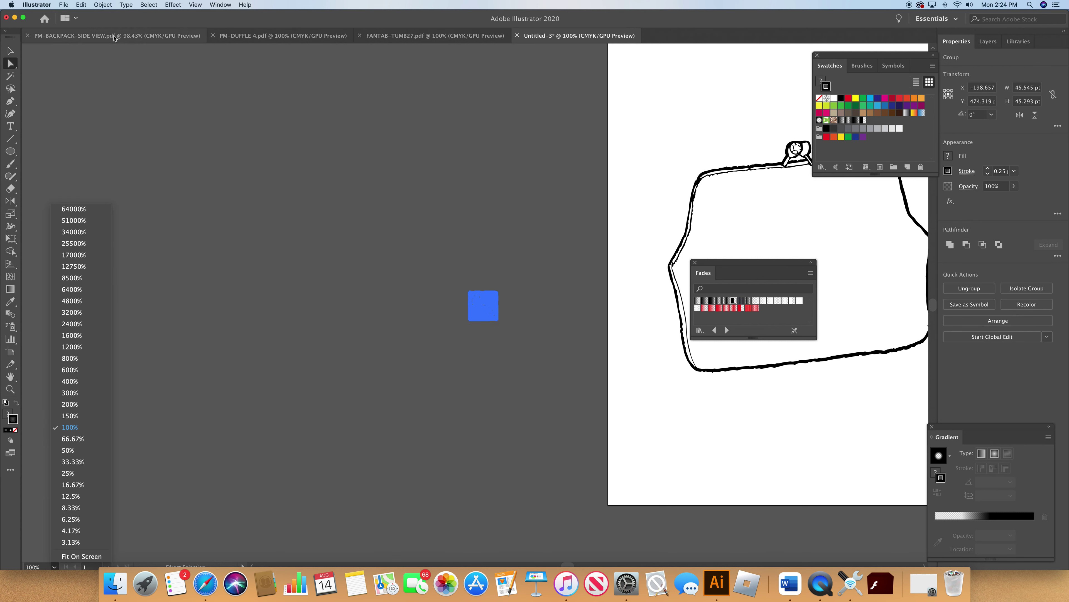
# - Rasterize the grouped artwork in CMYK at High (300 ppi) with a white background and inspect it at 800% zoom
pyautogui.click(103, 5)
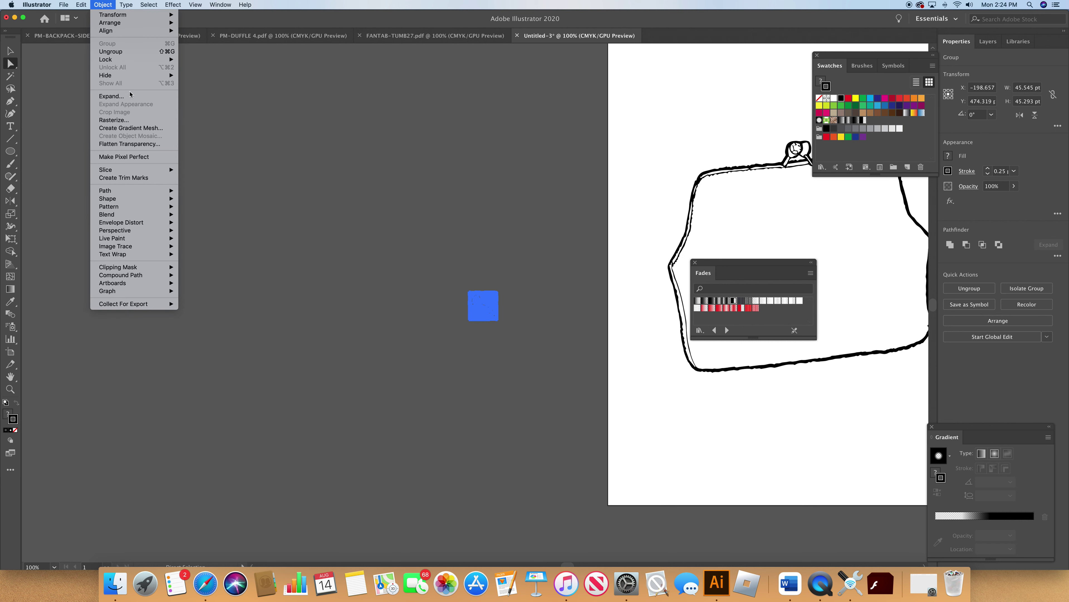
pyautogui.click(130, 120)
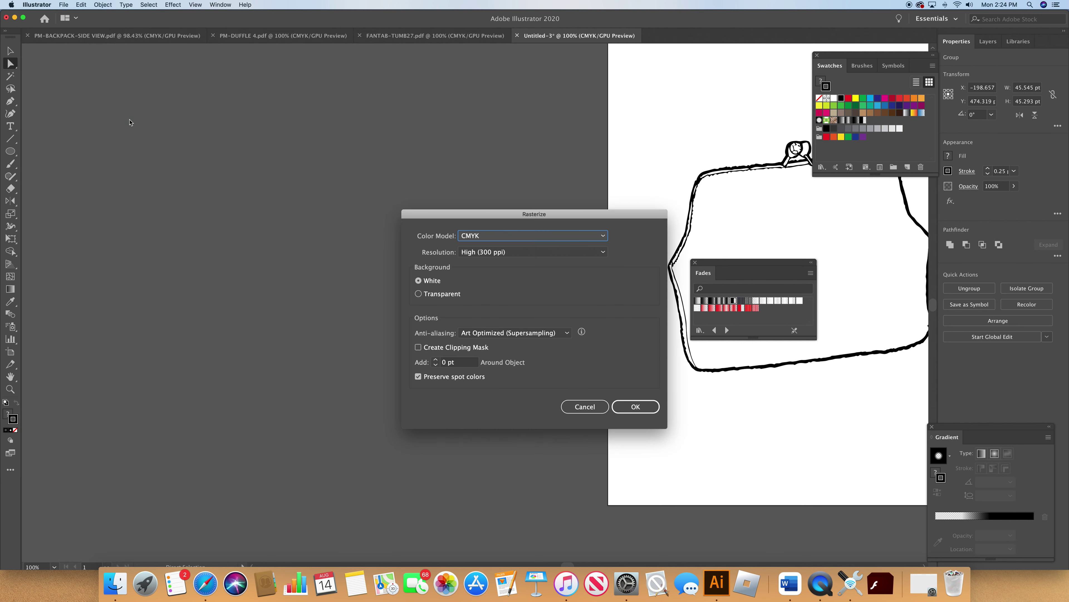
pyautogui.click(635, 406)
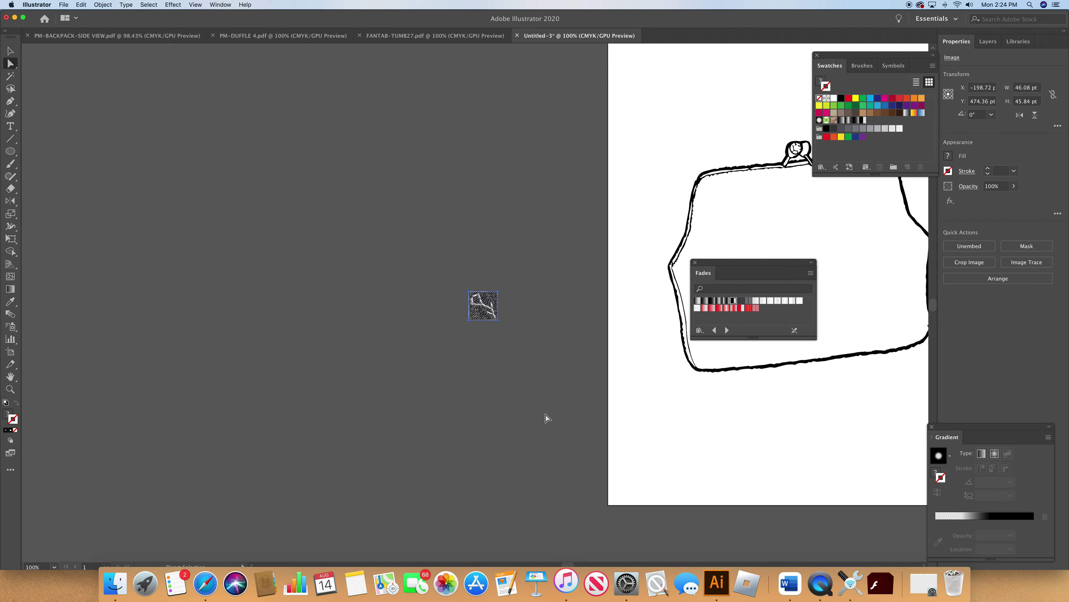
pyautogui.click(54, 565)
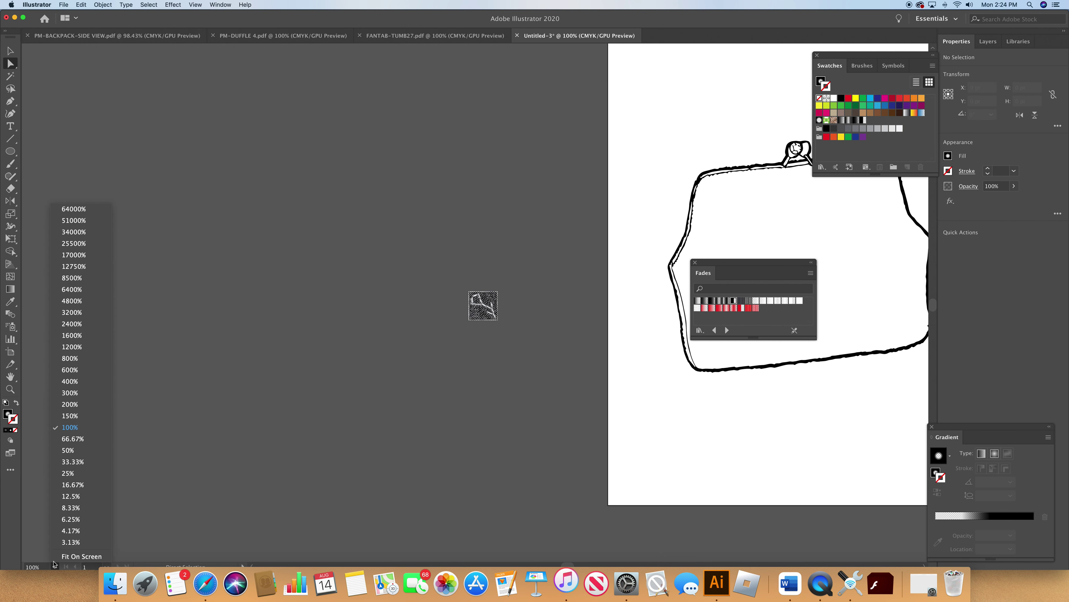
pyautogui.click(84, 361)
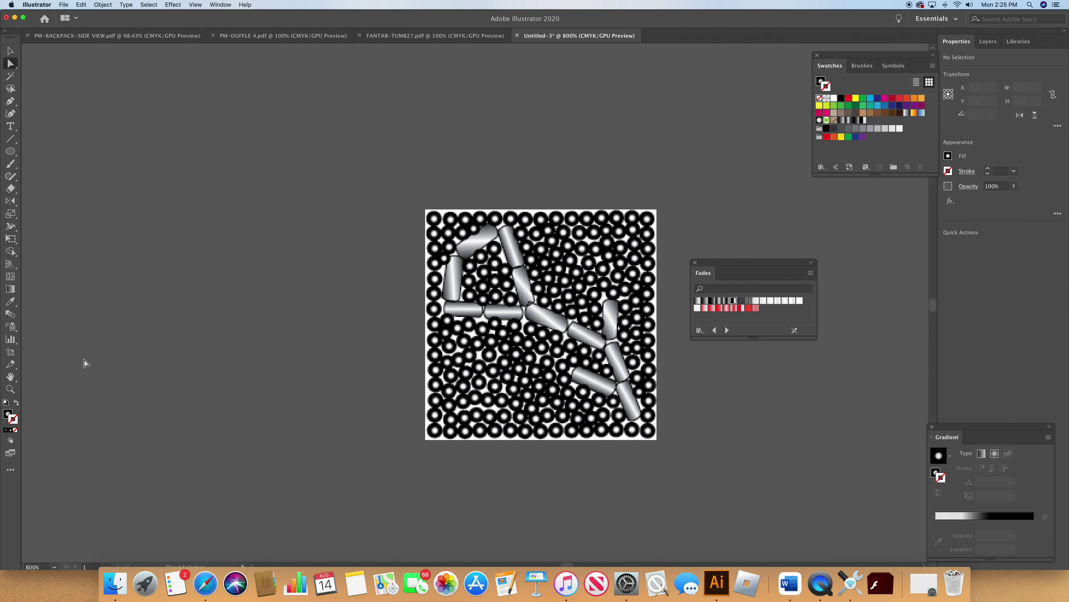
# - Undo the last rasterization and draw a rectangle about 48 × 47 pt covering the whole square of circles and cylinders
pyautogui.press('super+a')
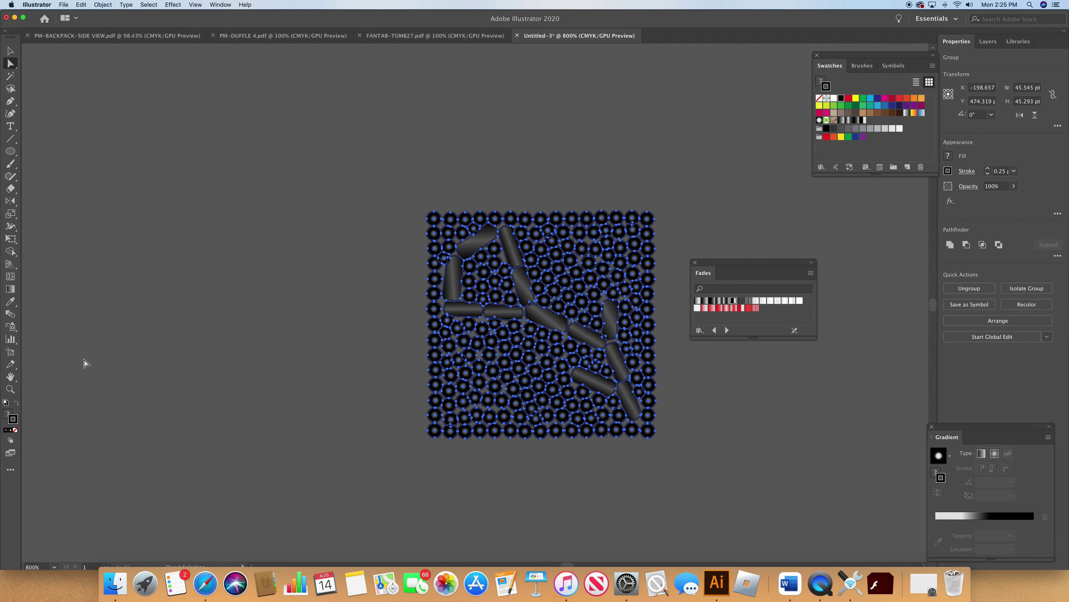
pyautogui.click(256, 404)
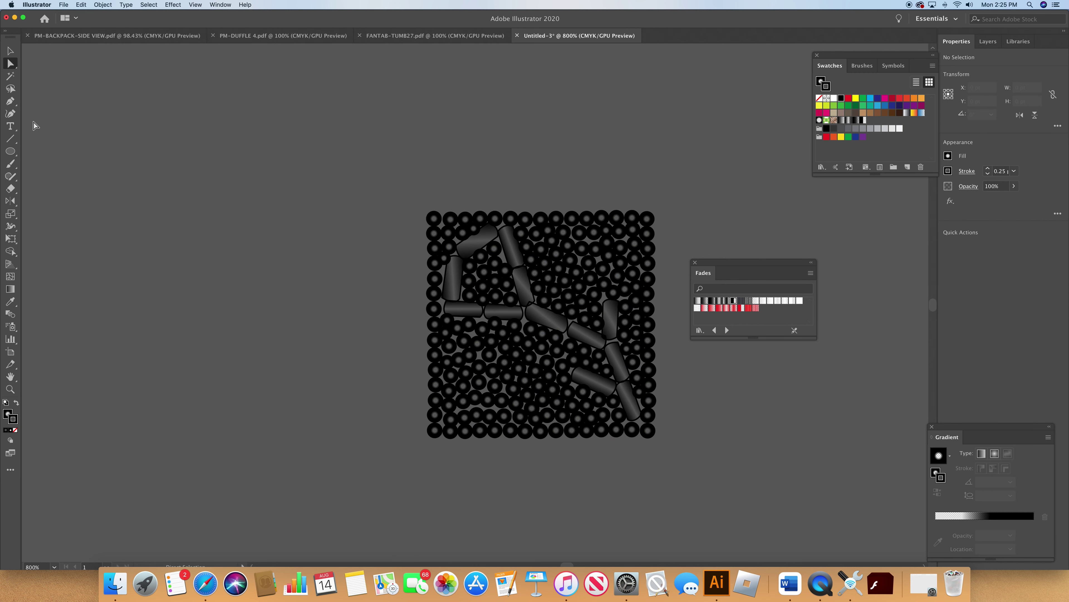
pyautogui.moveTo(10, 151); pyautogui.dragTo(51, 153)
pyautogui.moveTo(421, 209); pyautogui.dragTo(663, 444)
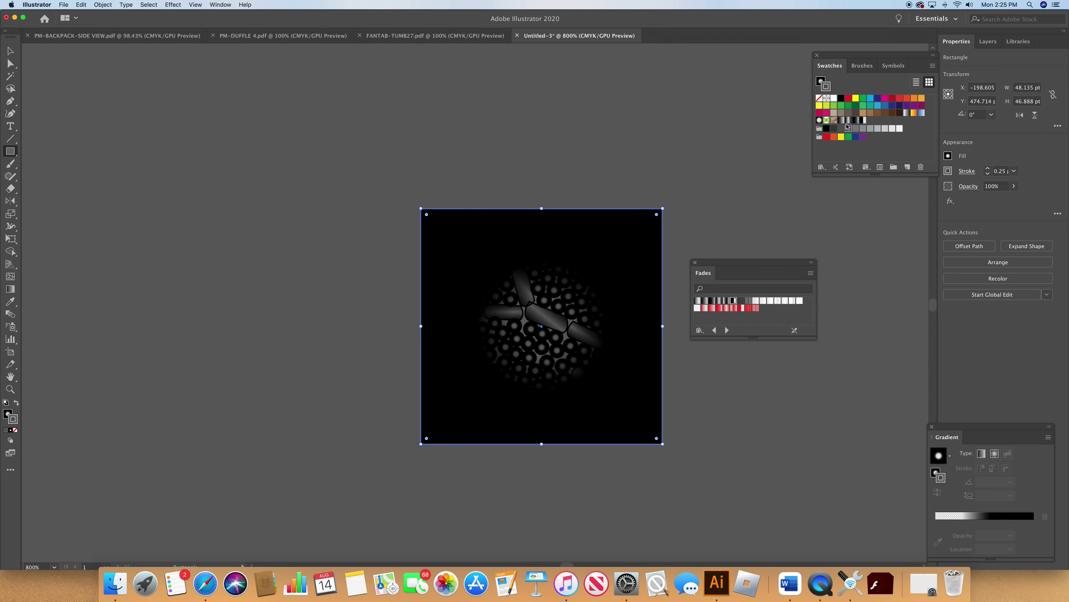
# - Give the rectangle a medium gray fill with no stroke and send it to the back behind the circles and cylinders
pyautogui.click(820, 98)
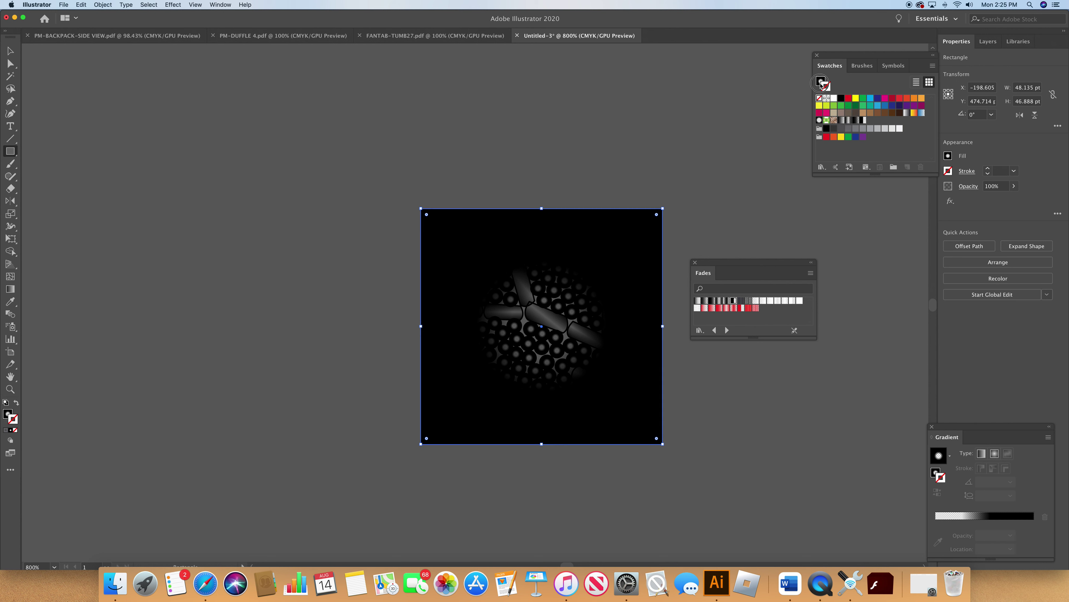
pyautogui.click(821, 80)
pyautogui.click(862, 130)
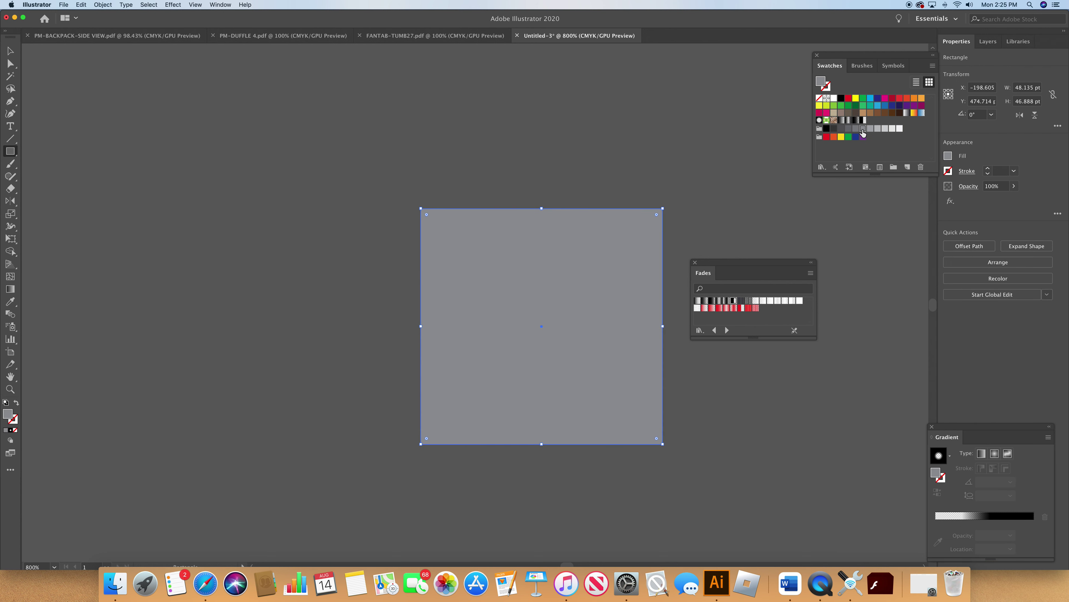
pyautogui.click(102, 5)
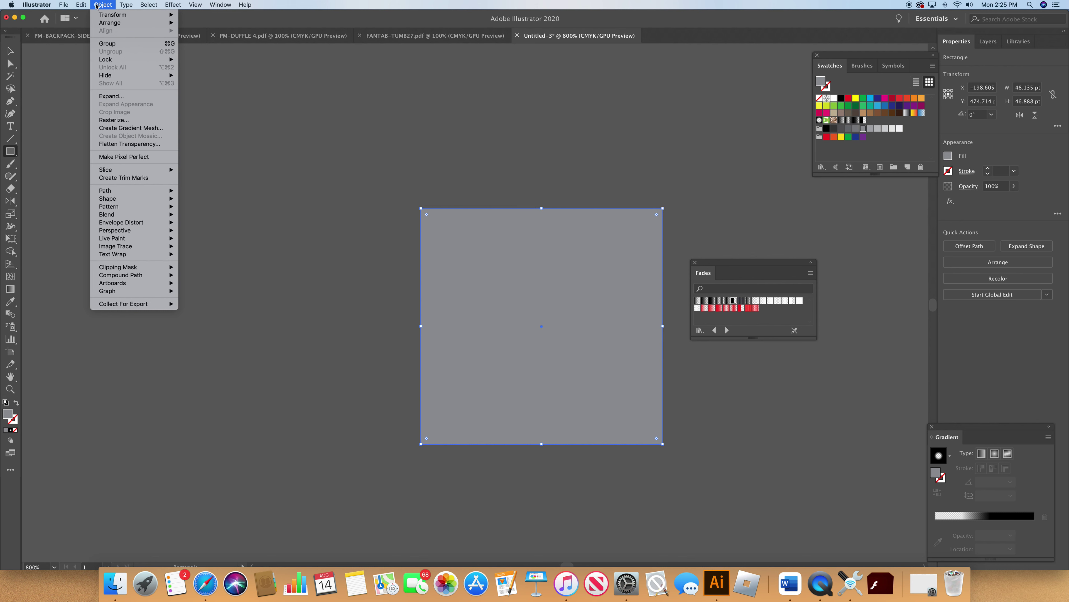
pyautogui.moveTo(112, 23)
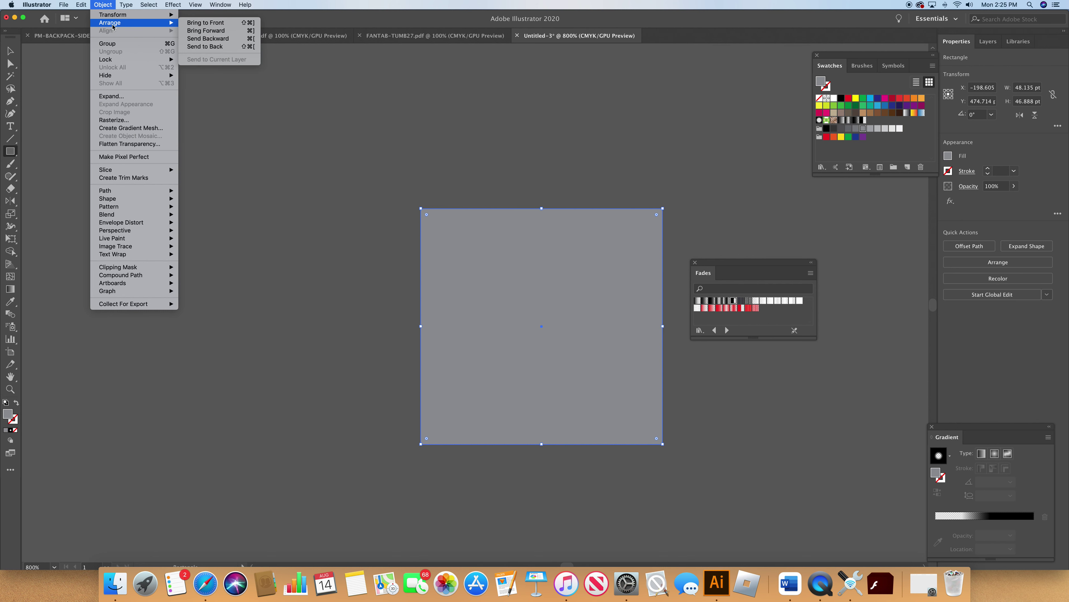
pyautogui.click(209, 47)
pyautogui.click(292, 125)
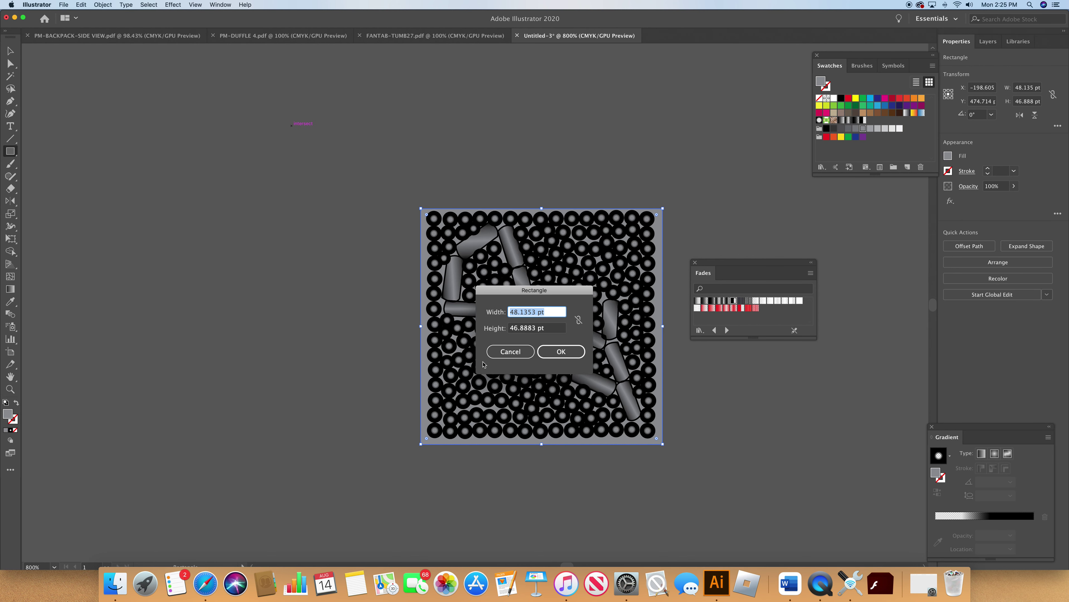
pyautogui.click(561, 351)
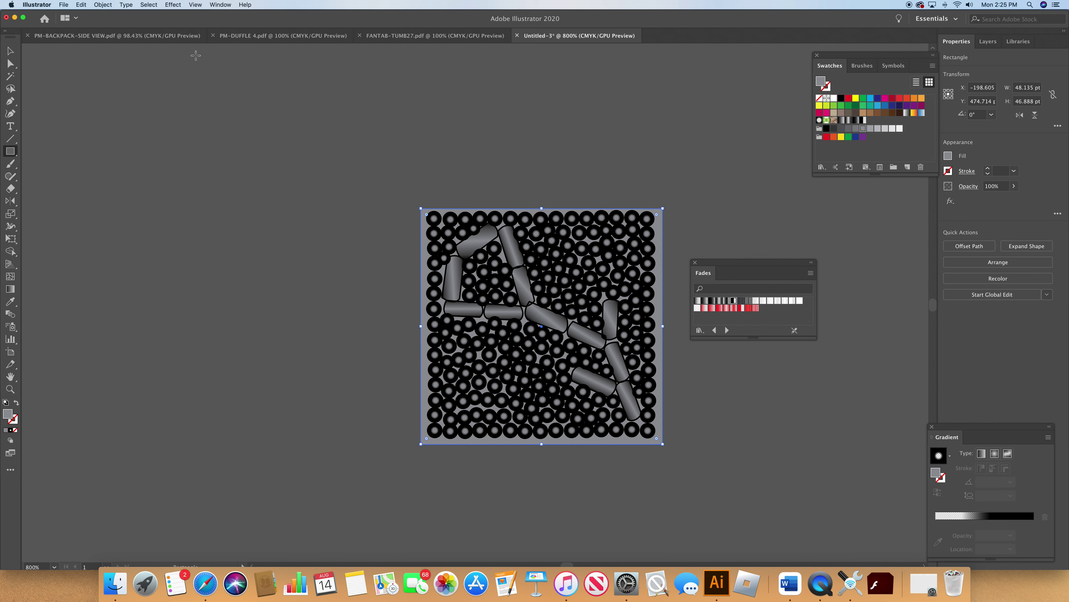
pyautogui.click(102, 4)
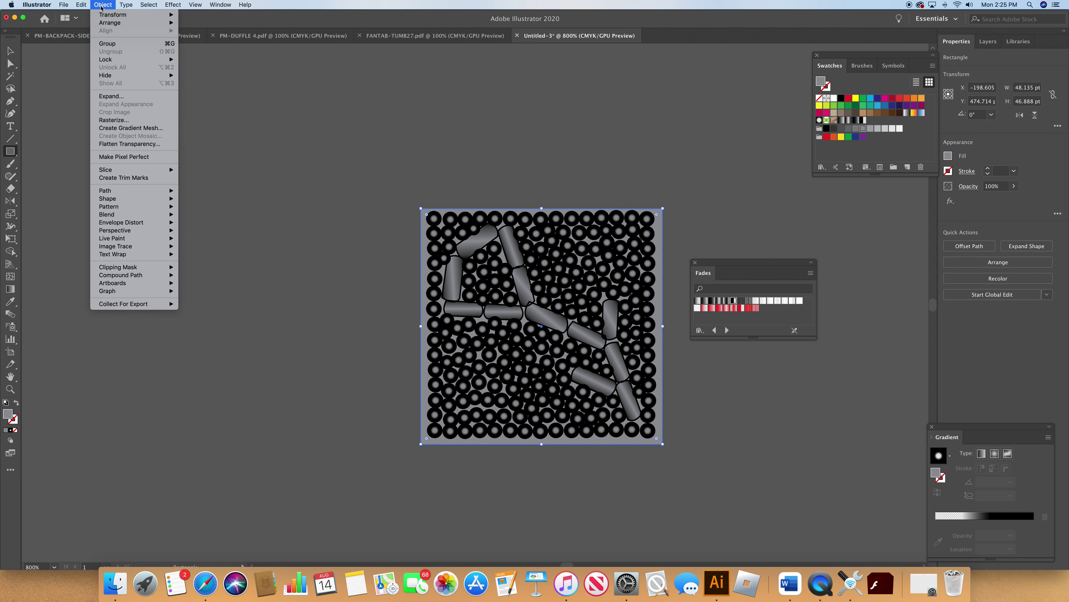
pyautogui.click(319, 85)
pyautogui.click(388, 192)
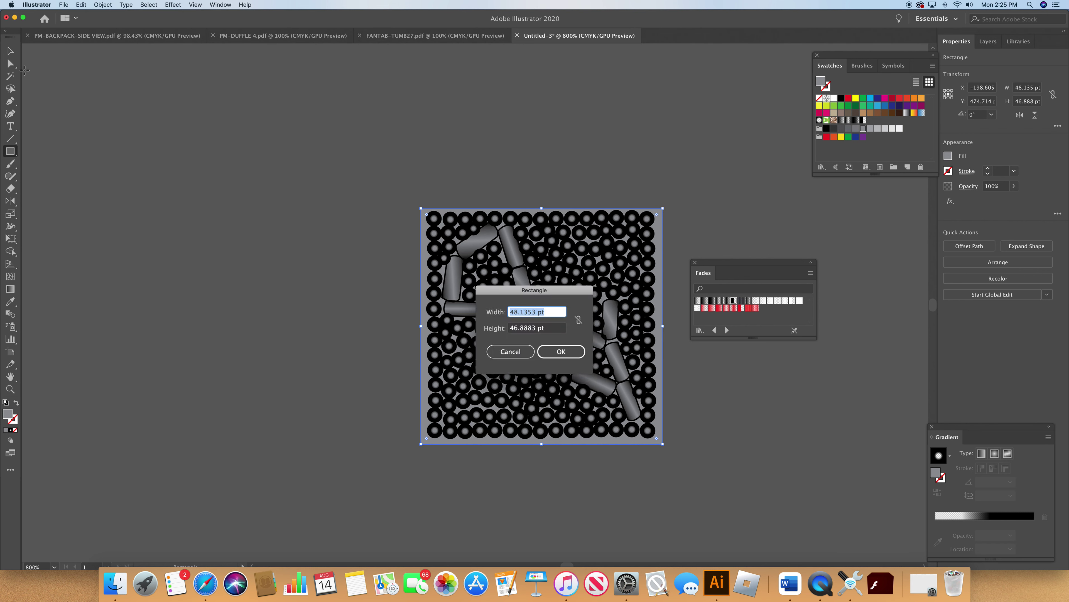
pyautogui.click(547, 357)
# - Select all the artwork and group the gray background rectangle with the circles and cylinders
pyautogui.press('v')
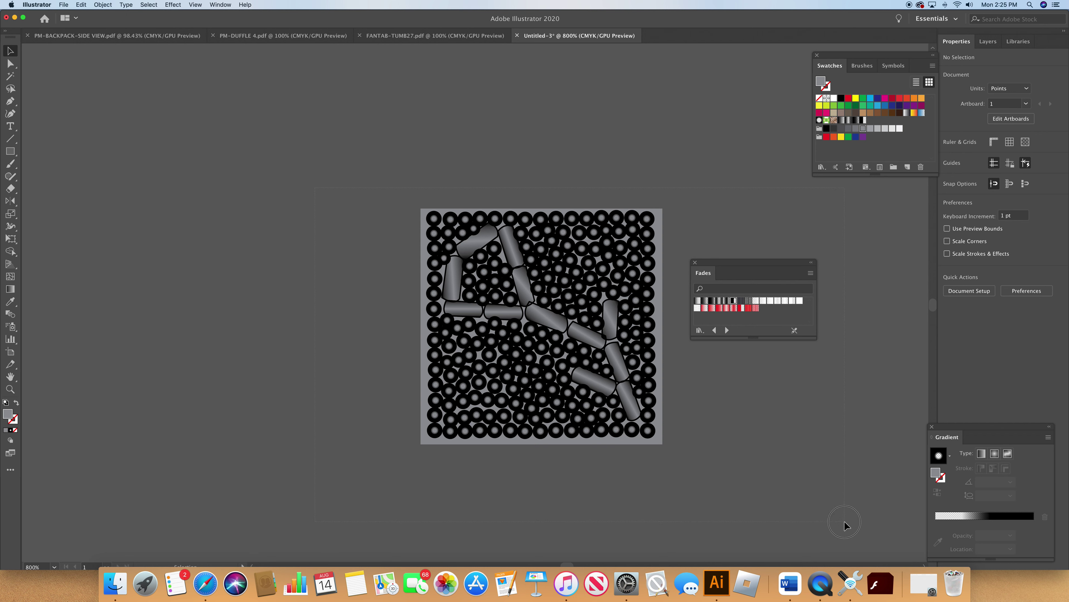
pyautogui.press('super+a')
pyautogui.click(102, 5)
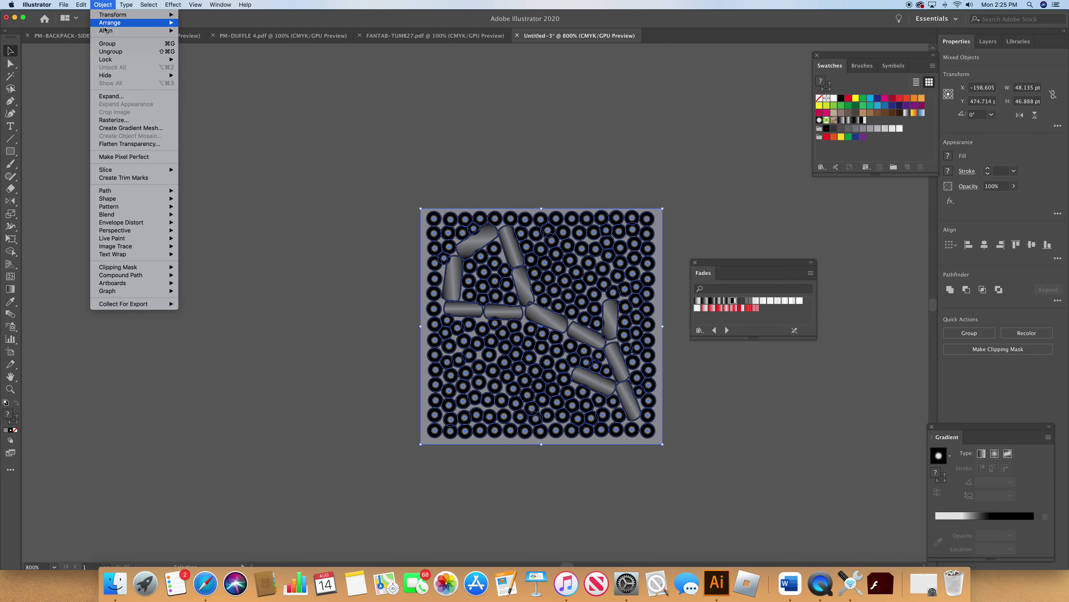
pyautogui.press('super+g')
# - Try to rasterize the group with its gray background in CMYK at High (300 ppi) with a white background, and undo it
pyautogui.click(105, 5)
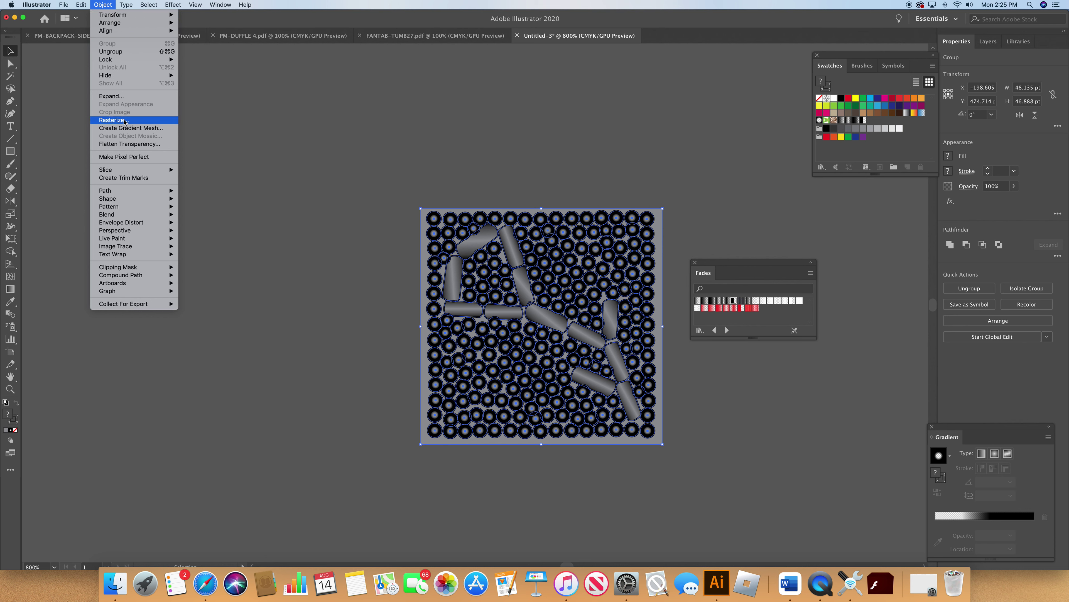
pyautogui.click(111, 120)
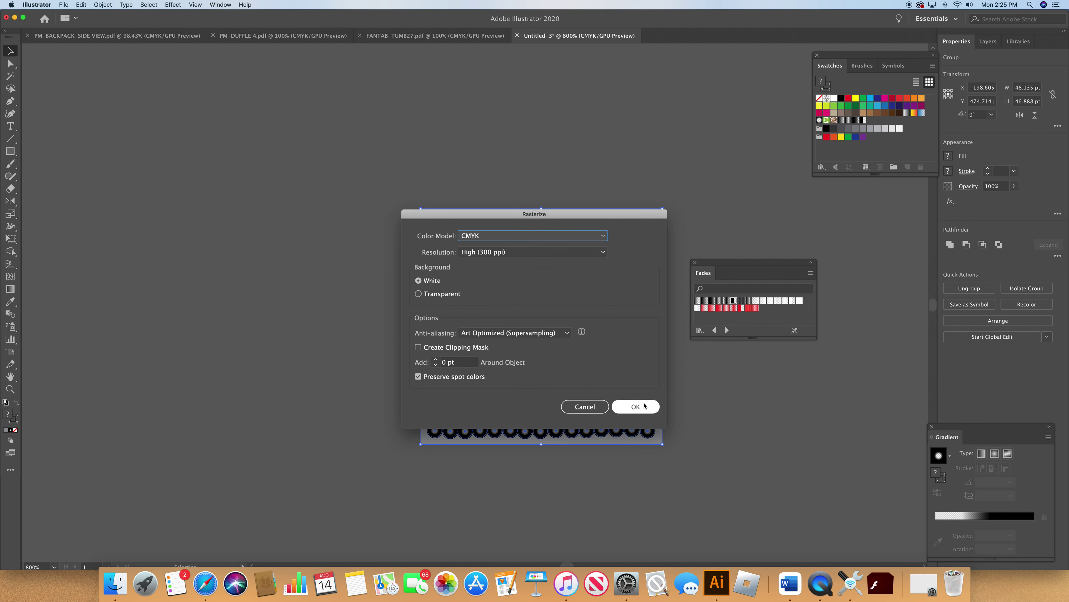
pyautogui.click(603, 253)
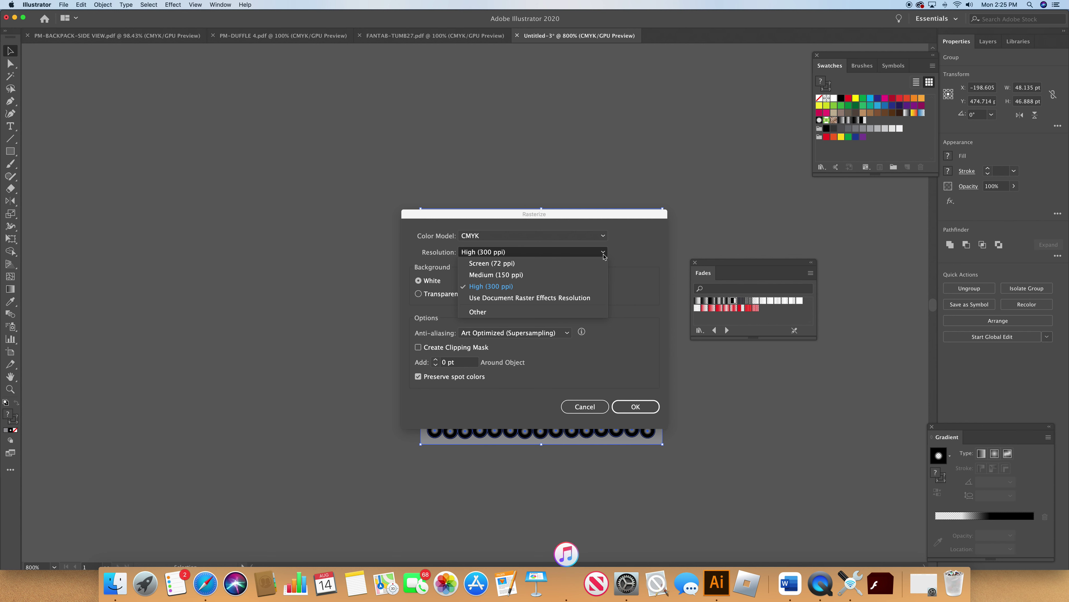
pyautogui.click(634, 411)
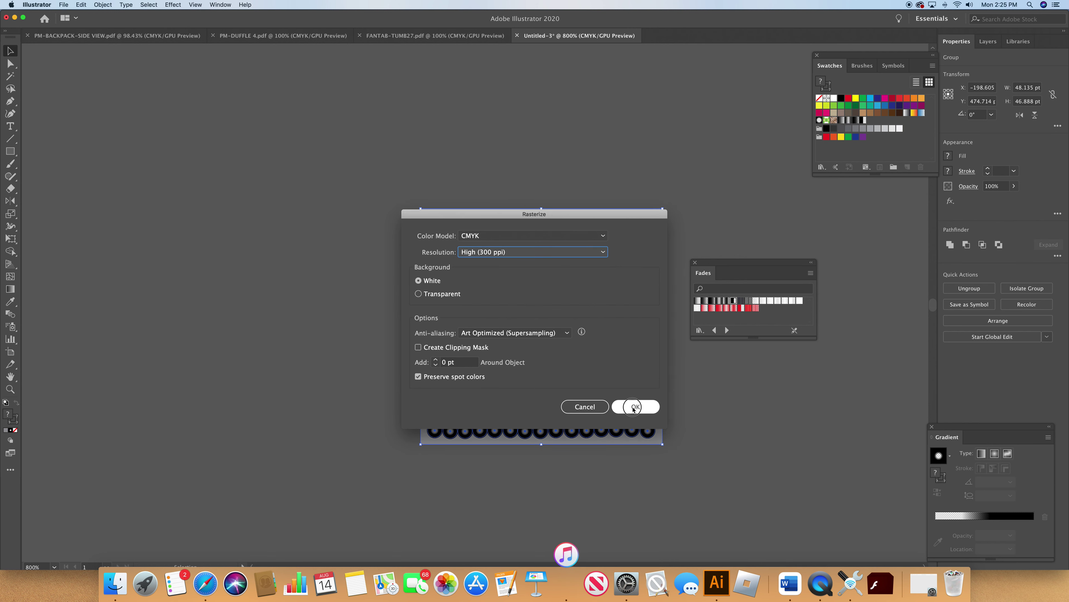
pyautogui.click(634, 411)
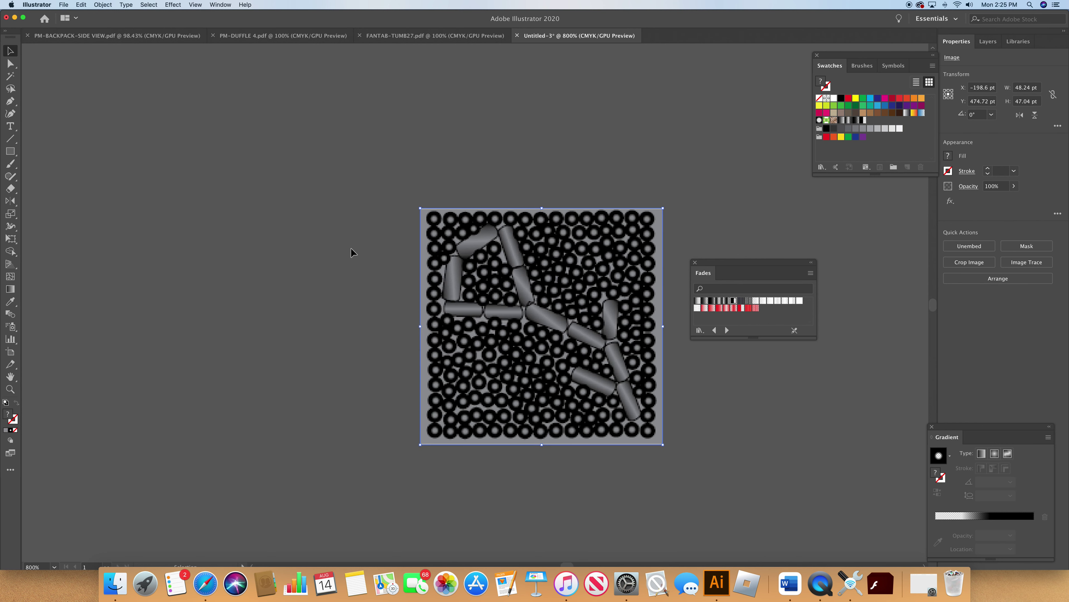
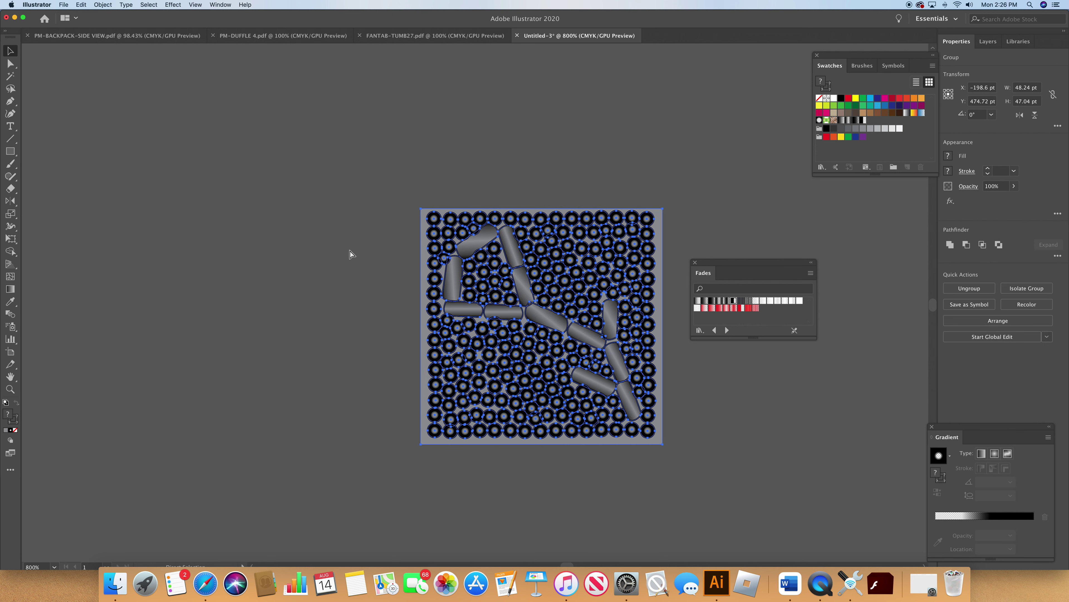
# - Select all twelve cylinders directly within the artwork and group them together
pyautogui.click(413, 263)
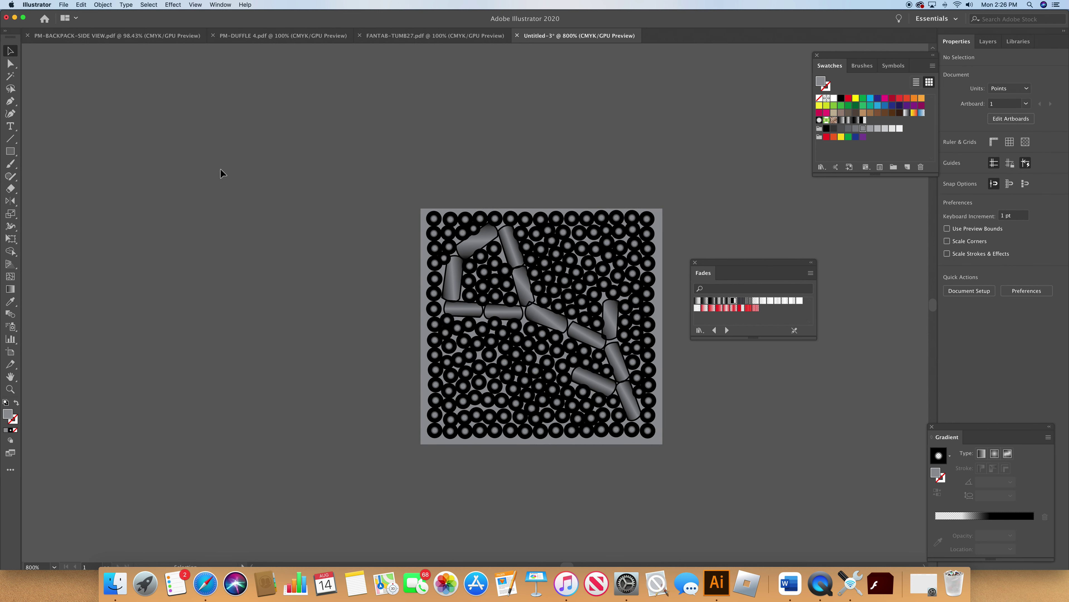
pyautogui.click(455, 282)
pyautogui.press('a')
pyautogui.click(453, 244)
pyautogui.click(454, 269)
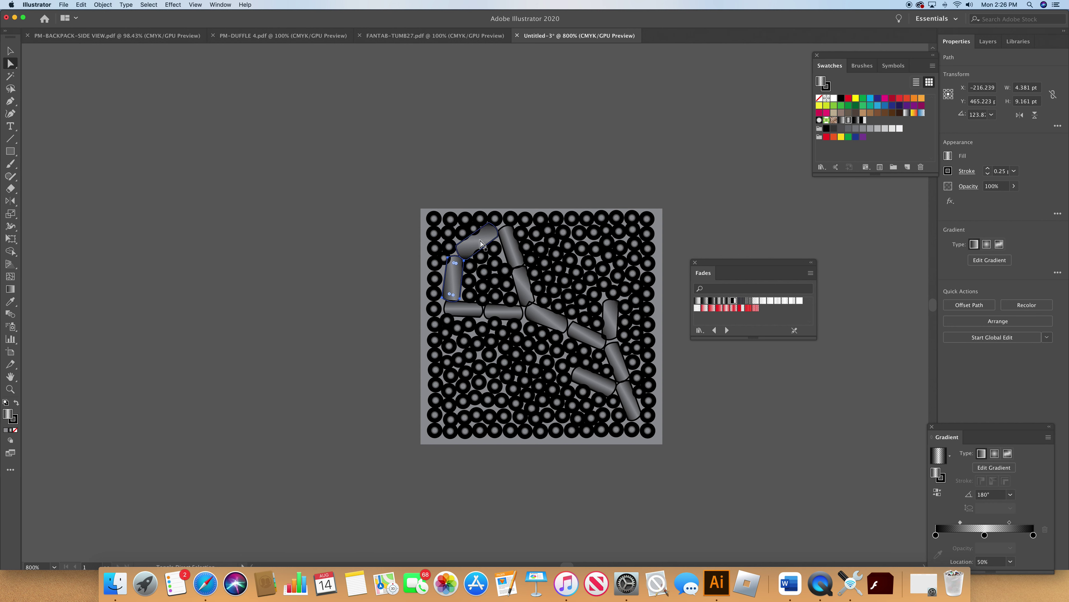
pyautogui.keyDown('shift'); pyautogui.click(482, 244); pyautogui.keyUp('shift')
pyautogui.keyDown('shift'); pyautogui.click(513, 252); pyautogui.keyUp('shift')
pyautogui.keyDown('shift'); pyautogui.click(523, 281); pyautogui.keyUp('shift')
pyautogui.keyDown('shift'); pyautogui.click(544, 318); pyautogui.keyUp('shift')
pyautogui.keyDown('shift'); pyautogui.click(585, 335); pyautogui.keyUp('shift')
pyautogui.keyDown('shift'); pyautogui.click(610, 319); pyautogui.keyUp('shift')
pyautogui.keyDown('shift'); pyautogui.click(620, 354); pyautogui.keyUp('shift')
pyautogui.keyDown('shift'); pyautogui.click(593, 382); pyautogui.keyUp('shift')
pyautogui.keyDown('shift'); pyautogui.click(632, 402); pyautogui.keyUp('shift')
pyautogui.keyDown('shift'); pyautogui.click(506, 313); pyautogui.keyUp('shift')
pyautogui.keyDown('shift'); pyautogui.click(467, 314); pyautogui.keyUp('shift')
pyautogui.press('super+g')
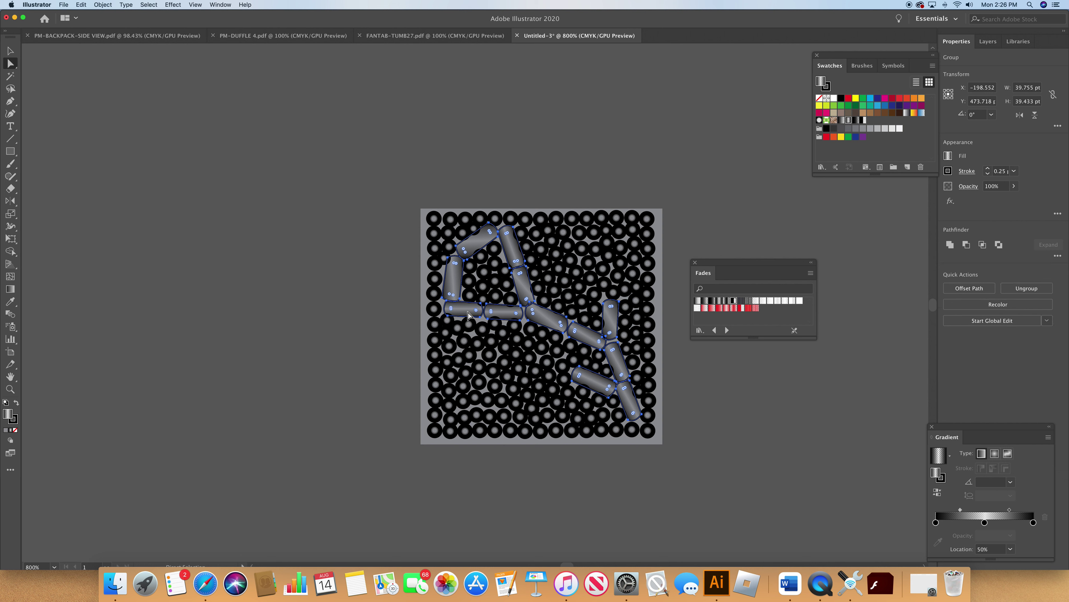
# - Apply a black-to-light fade gradient at 0° to the grouped cylinders and narrow its highlight by moving the gradient midpoint to 77.04%
pyautogui.click(719, 301)
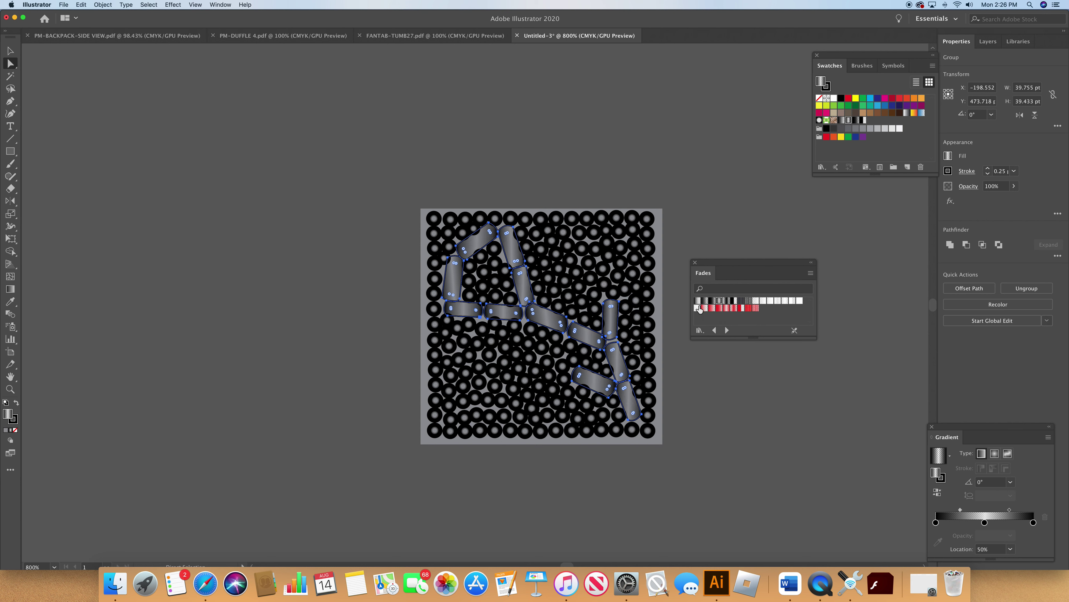
pyautogui.moveTo(964, 514)
pyautogui.mouseDown()
pyautogui.moveTo(1000, 511)
pyautogui.moveTo(974, 511)
pyautogui.mouseUp()
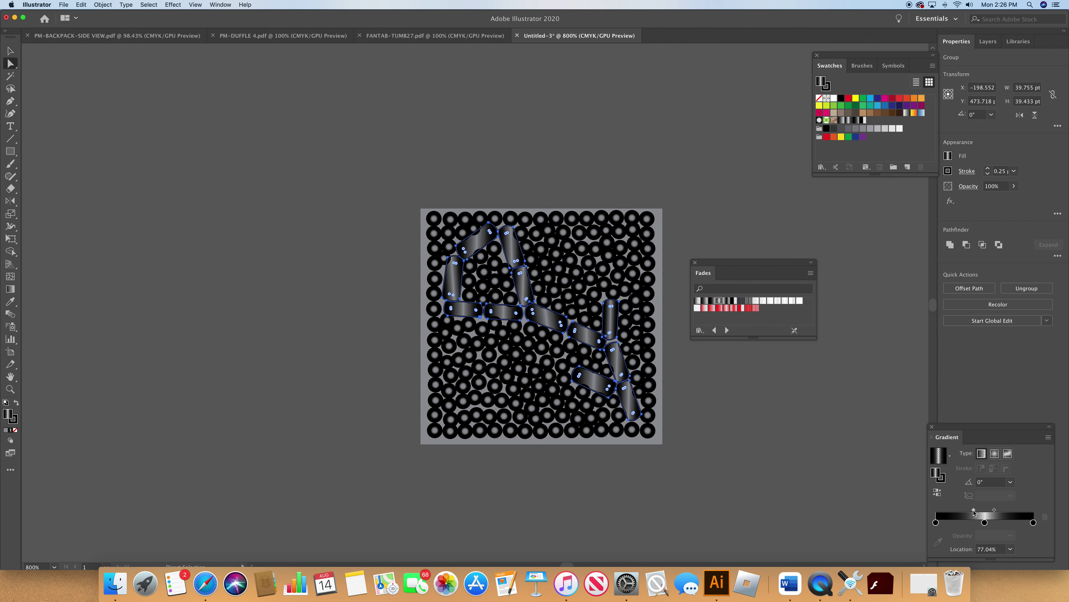
pyautogui.click(827, 493)
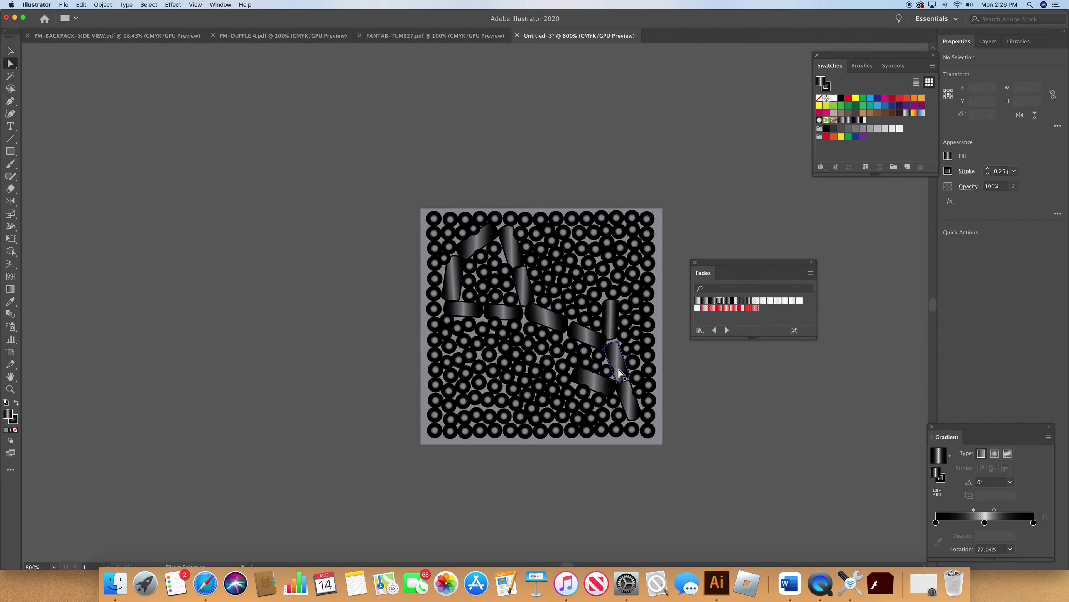
# - Select the five horizontal and gently sloping cylinders, try a 45° gradient angle, and set their gradient angle to 60°
pyautogui.click(600, 383)
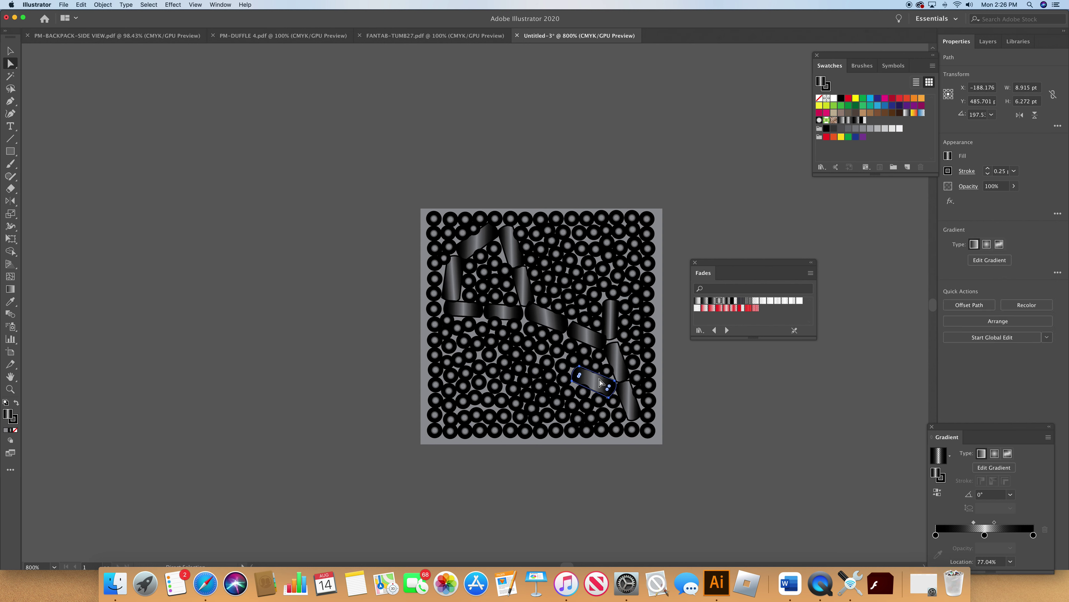
pyautogui.keyDown('shift'); pyautogui.click(588, 335); pyautogui.keyUp('shift')
pyautogui.keyDown('shift'); pyautogui.click(546, 317); pyautogui.keyUp('shift')
pyautogui.keyDown('shift'); pyautogui.click(513, 316); pyautogui.keyUp('shift')
pyautogui.keyDown('shift'); pyautogui.click(464, 309); pyautogui.keyUp('shift')
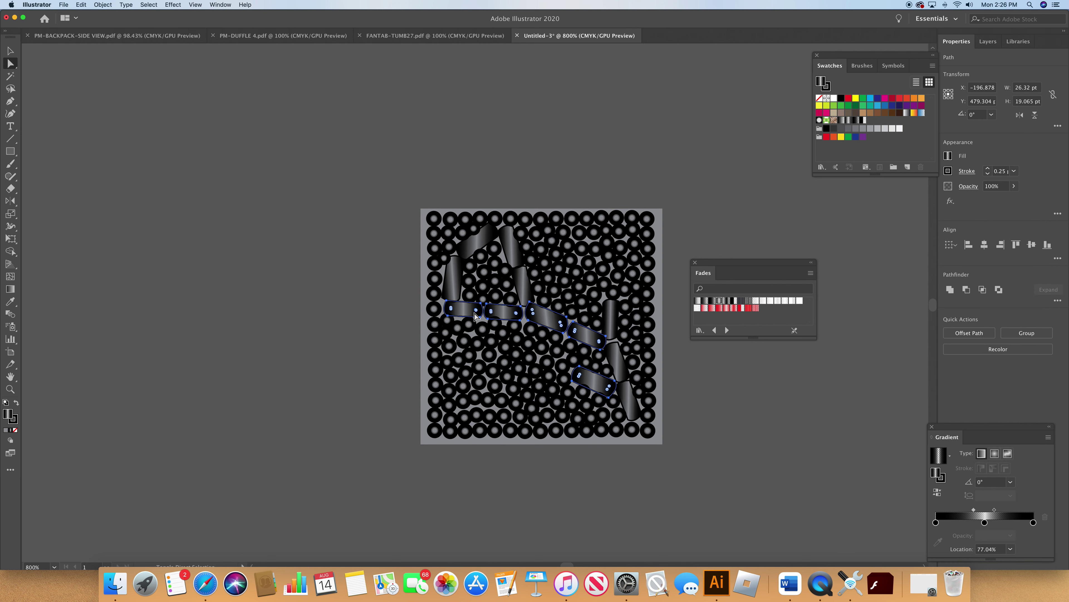
pyautogui.click(1011, 482)
pyautogui.click(1039, 352)
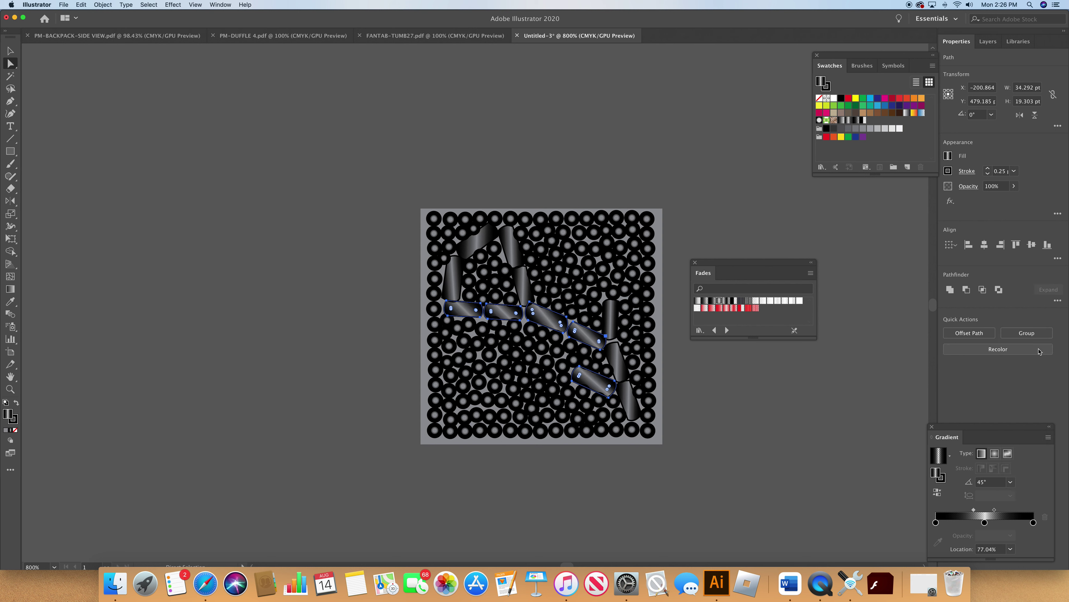
pyautogui.click(1011, 482)
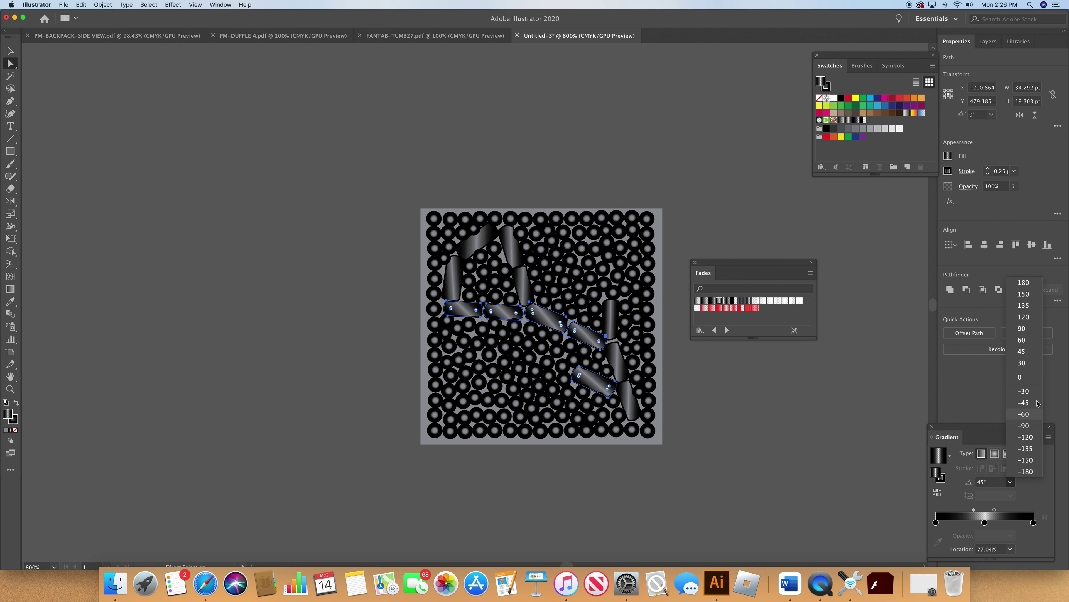
pyautogui.click(1038, 347)
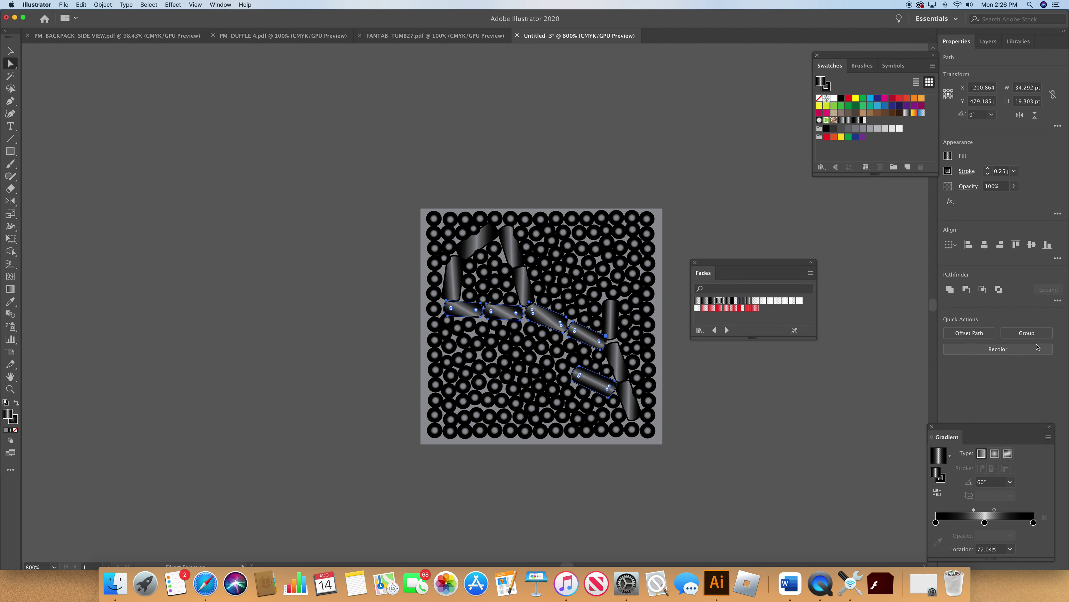
pyautogui.click(765, 459)
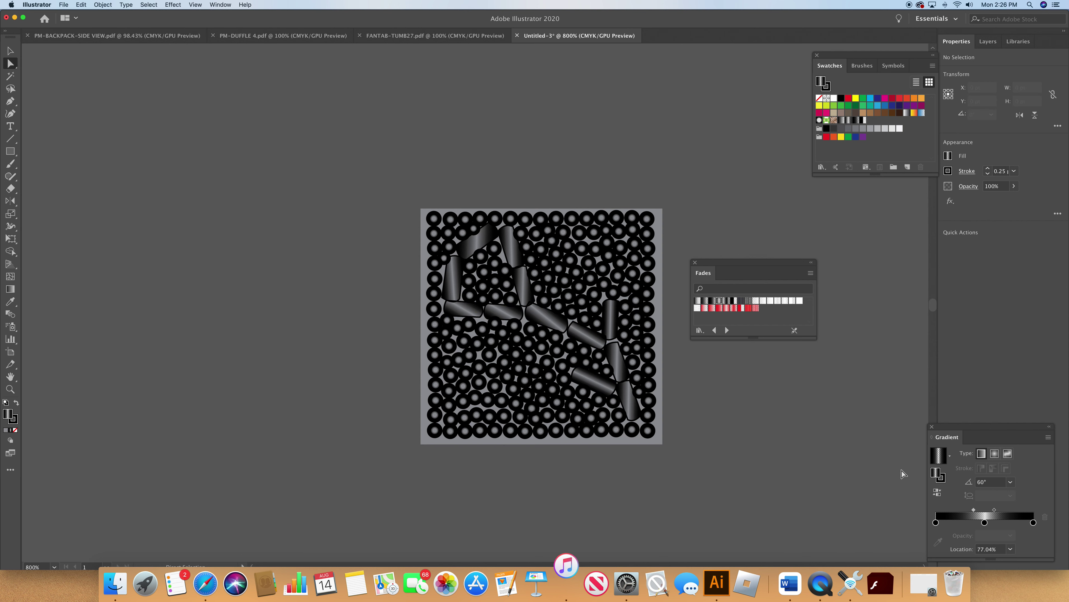
# - Select the diagonal cylinder at the upper left of the artwork, try gradient angles of 60° and 30°, and set 135°
pyautogui.click(481, 248)
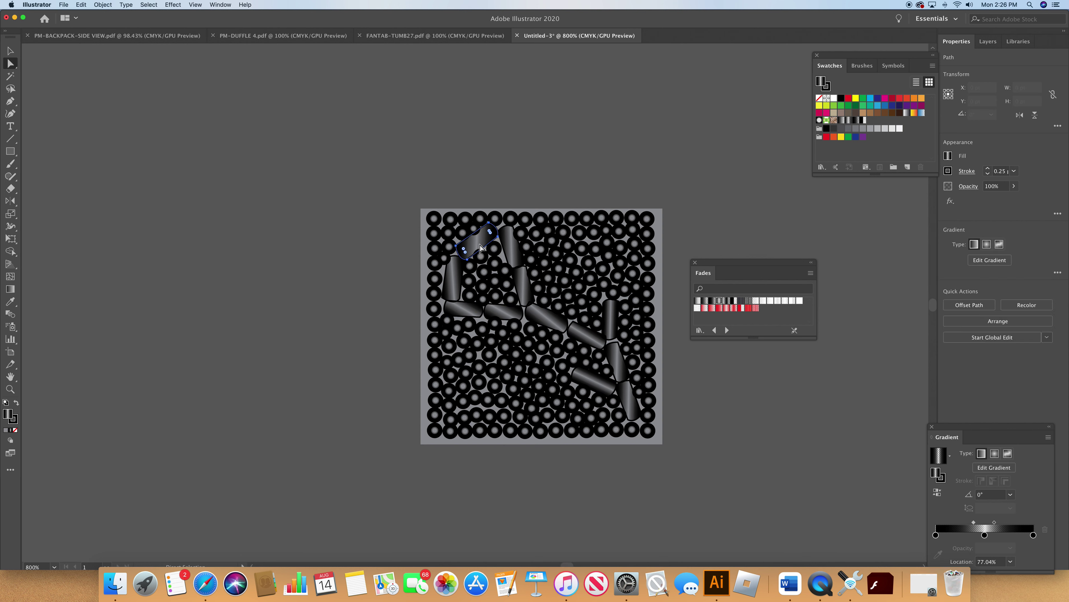
pyautogui.click(1010, 494)
pyautogui.click(1022, 352)
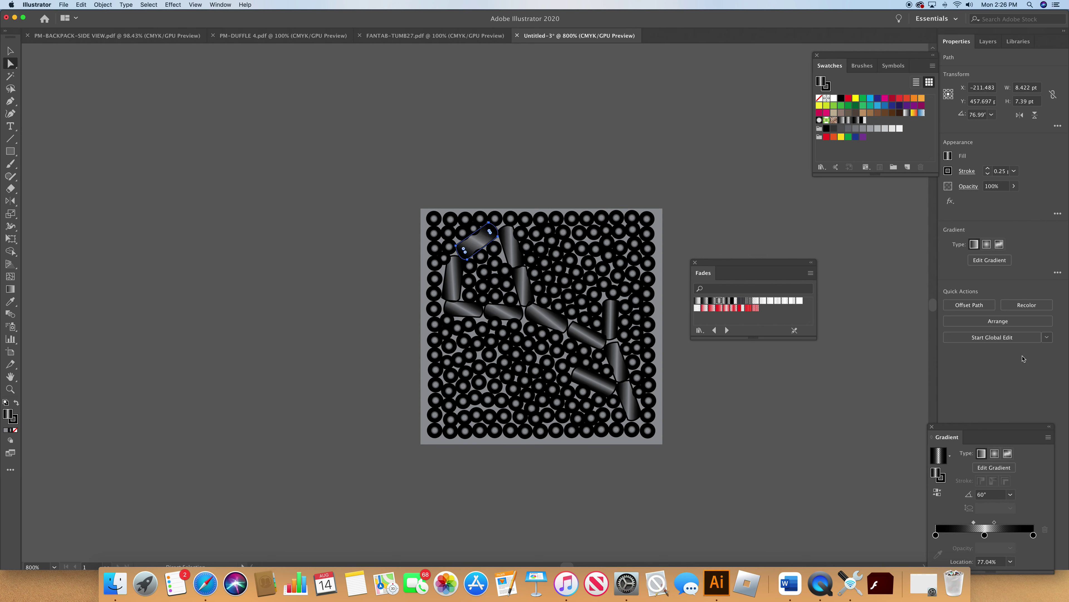
pyautogui.click(1011, 494)
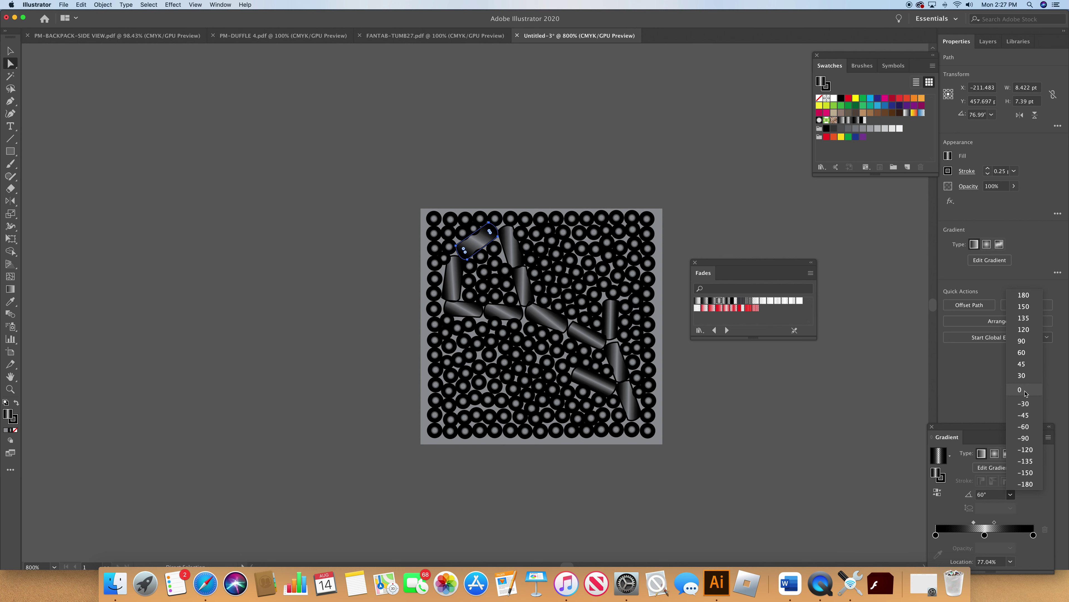
pyautogui.click(1024, 382)
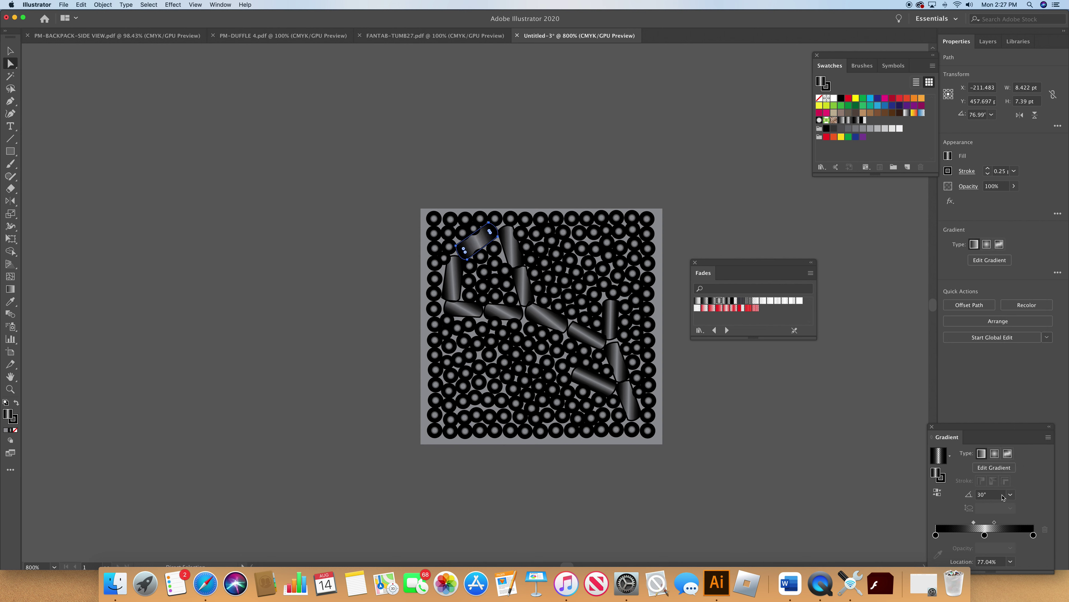
pyautogui.click(1011, 494)
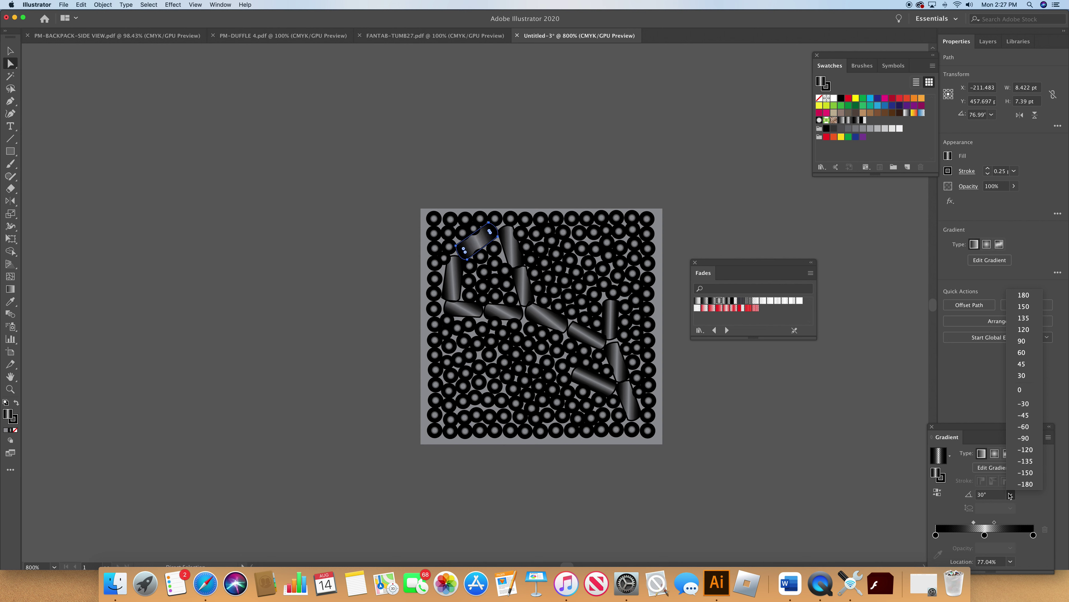
pyautogui.click(1035, 318)
pyautogui.click(807, 418)
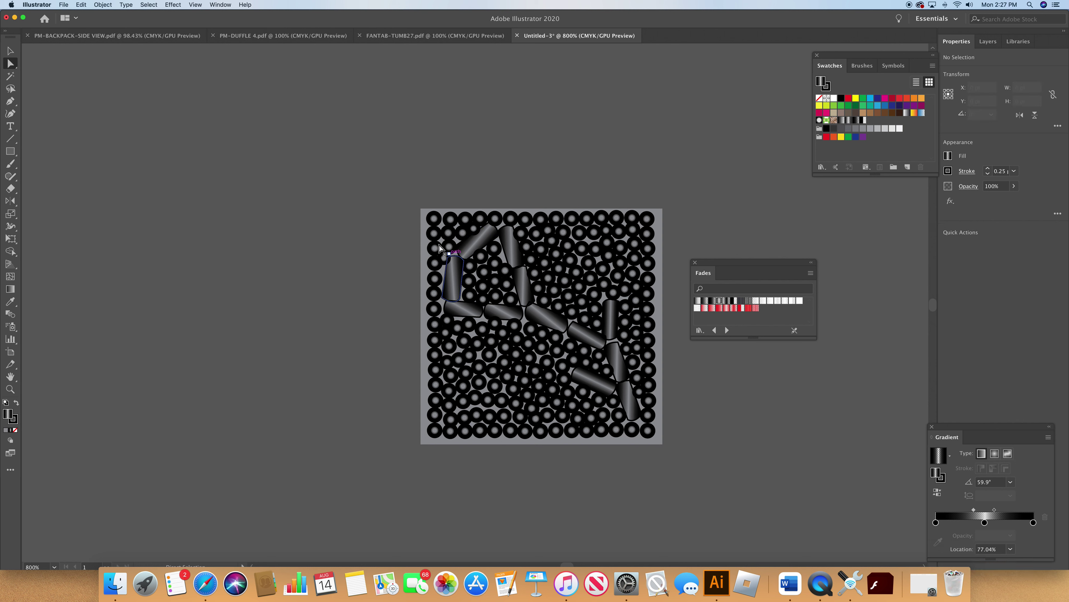
# - Select the whole artwork and rasterize it in CMYK at High (300 ppi) with a white background
pyautogui.moveTo(407, 201); pyautogui.dragTo(716, 463)
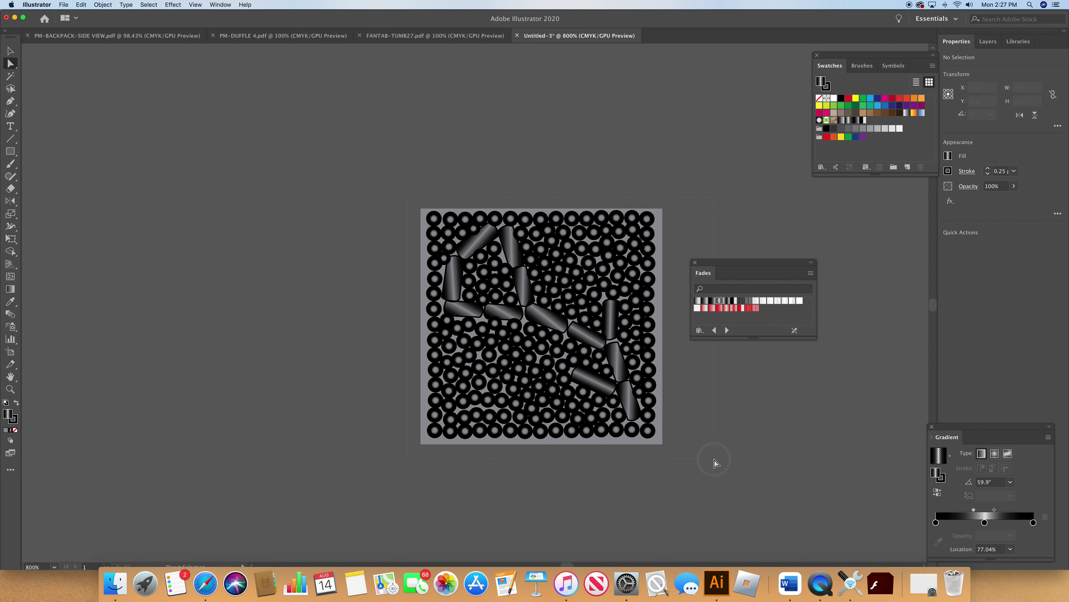
pyautogui.click(103, 4)
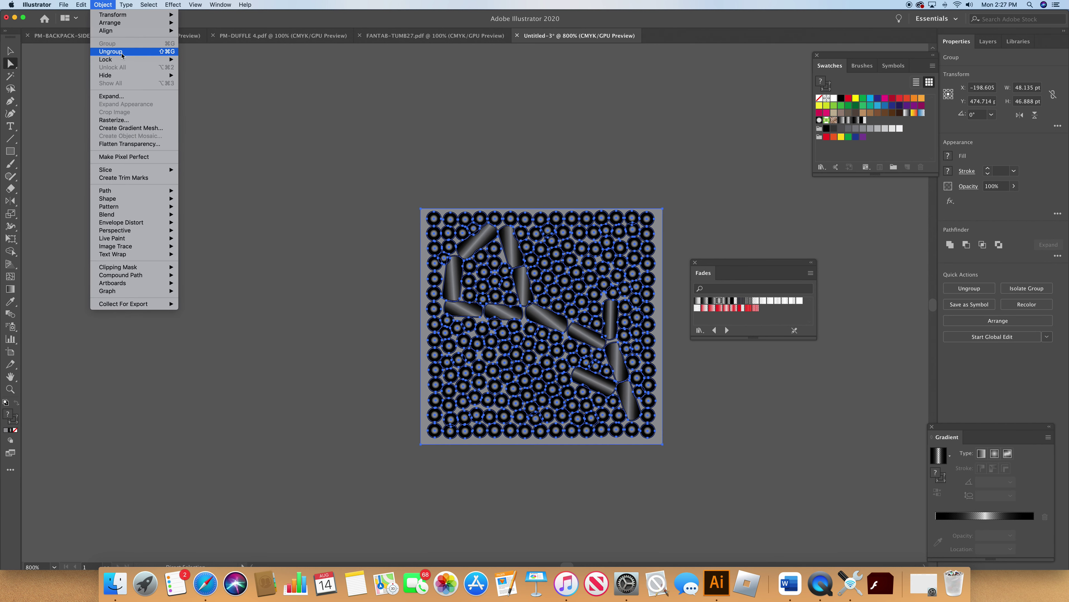
pyautogui.click(115, 120)
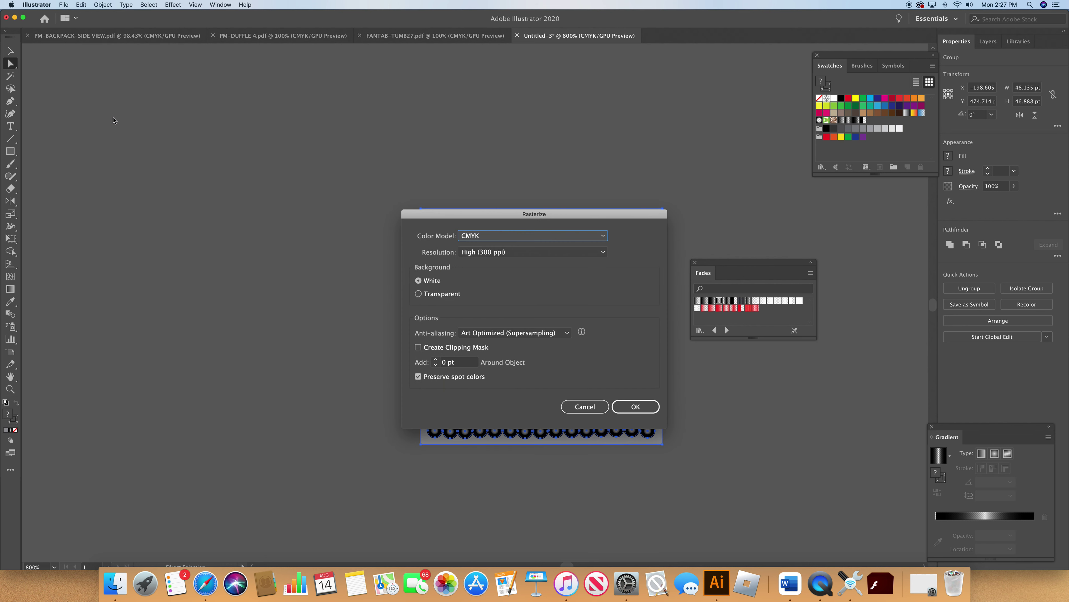
pyautogui.click(635, 407)
pyautogui.click(334, 367)
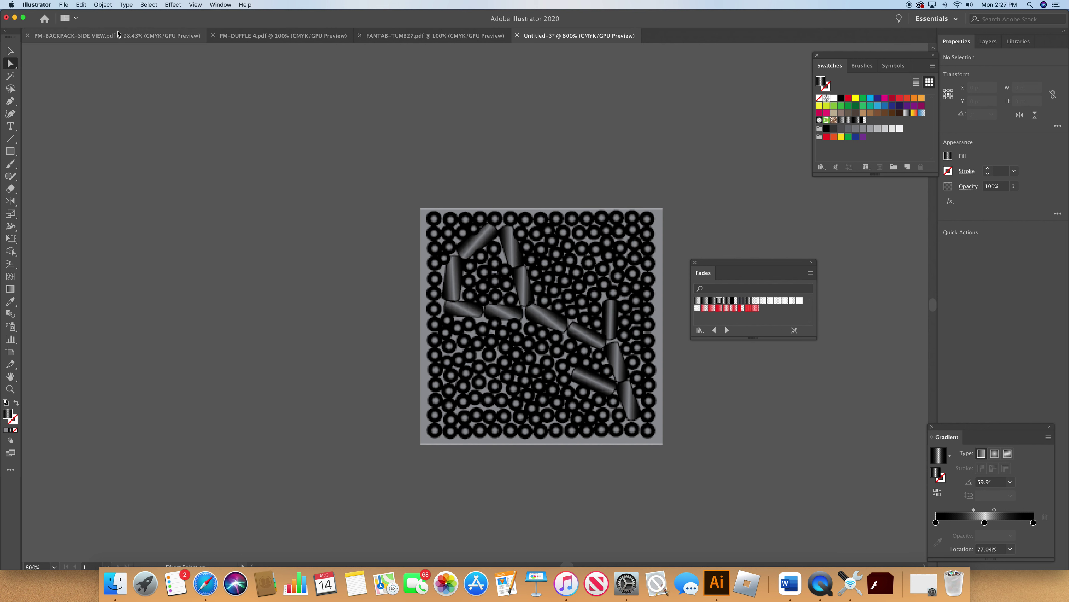
# - Crop the rasterized image through the centers of its outermost circles to a square of about 42.35 by 42.35 pt
pyautogui.click(101, 5)
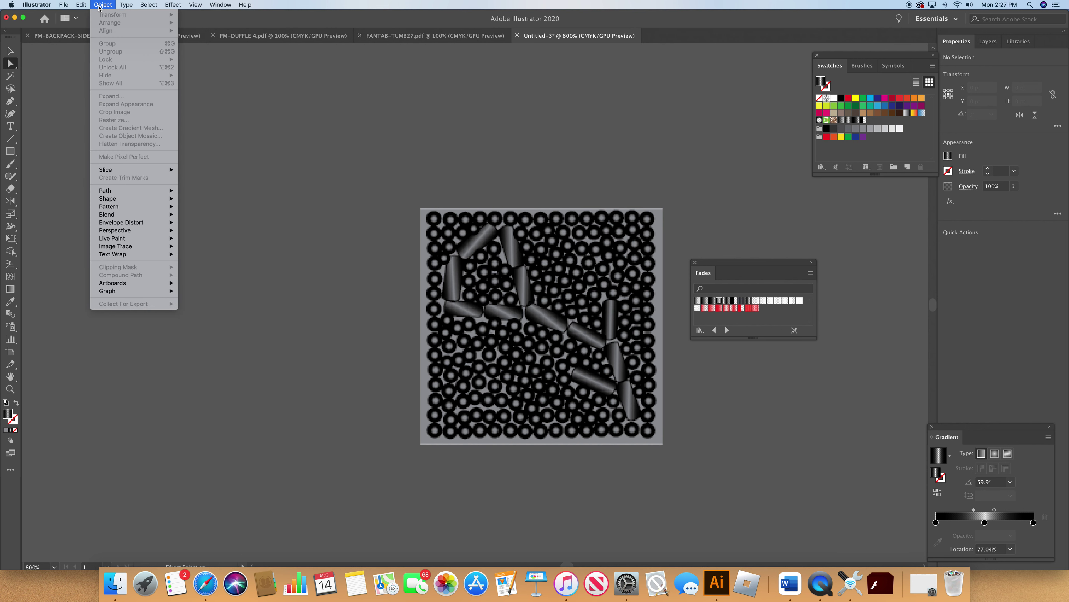
pyautogui.click(436, 268)
pyautogui.click(103, 5)
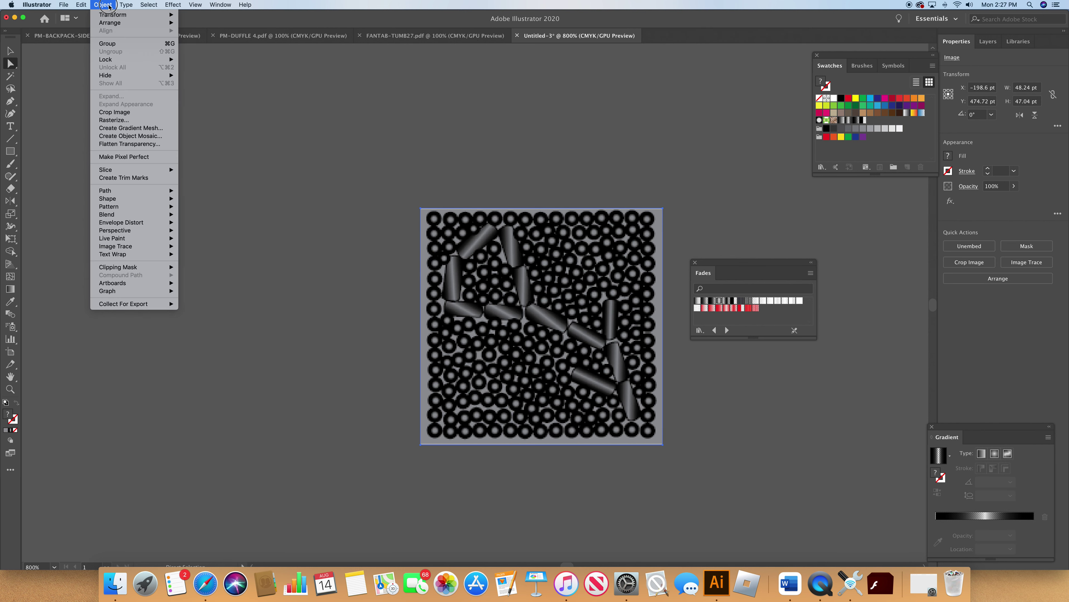
pyautogui.click(122, 112)
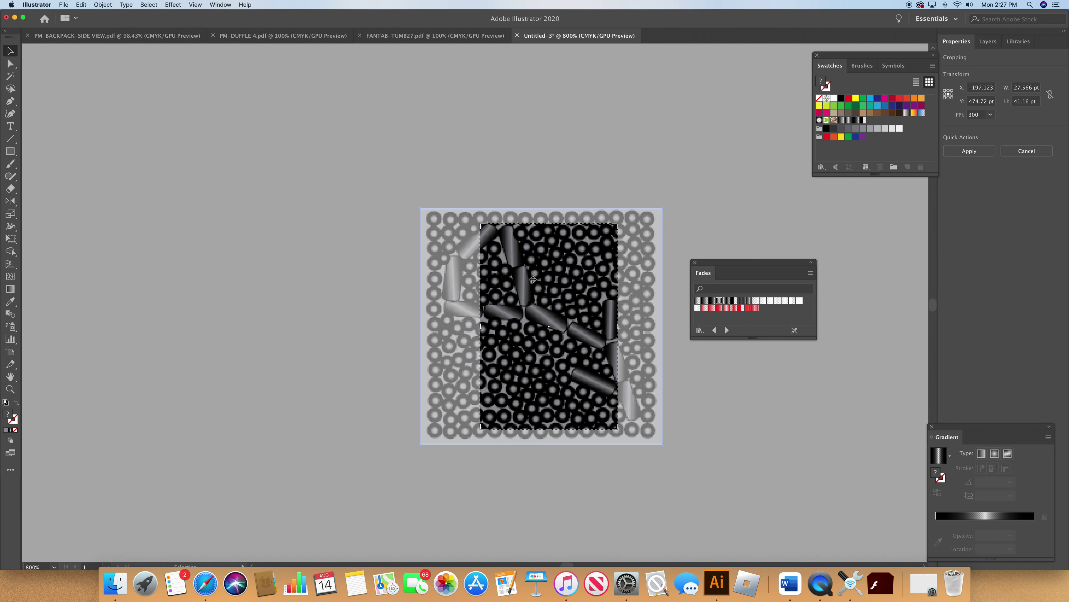
pyautogui.moveTo(482, 328); pyautogui.dragTo(436, 325)
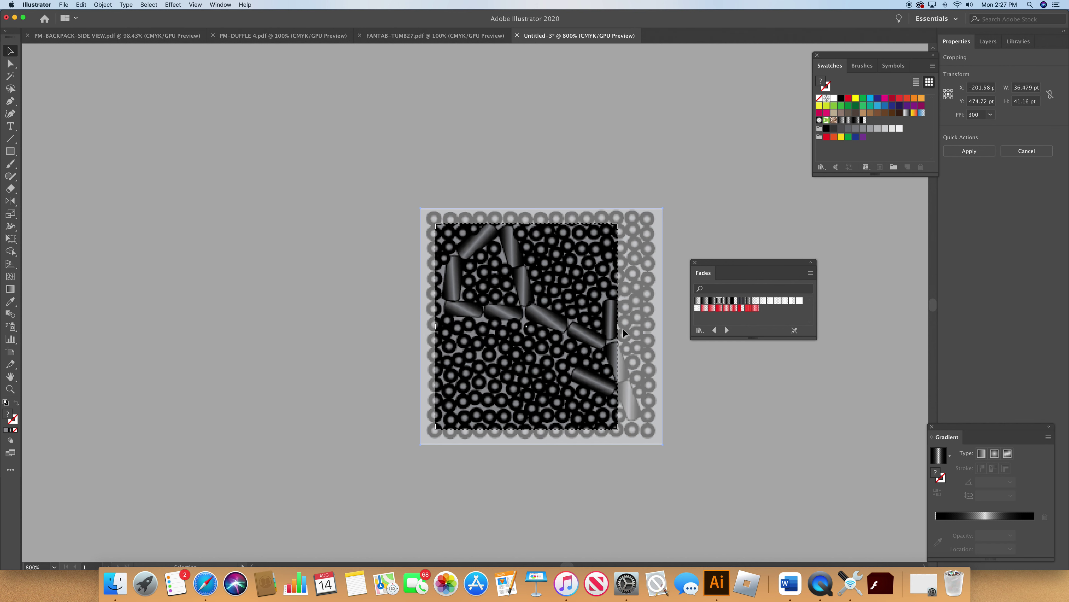
pyautogui.moveTo(618, 326); pyautogui.dragTo(646, 328)
pyautogui.moveTo(542, 224); pyautogui.dragTo(543, 220)
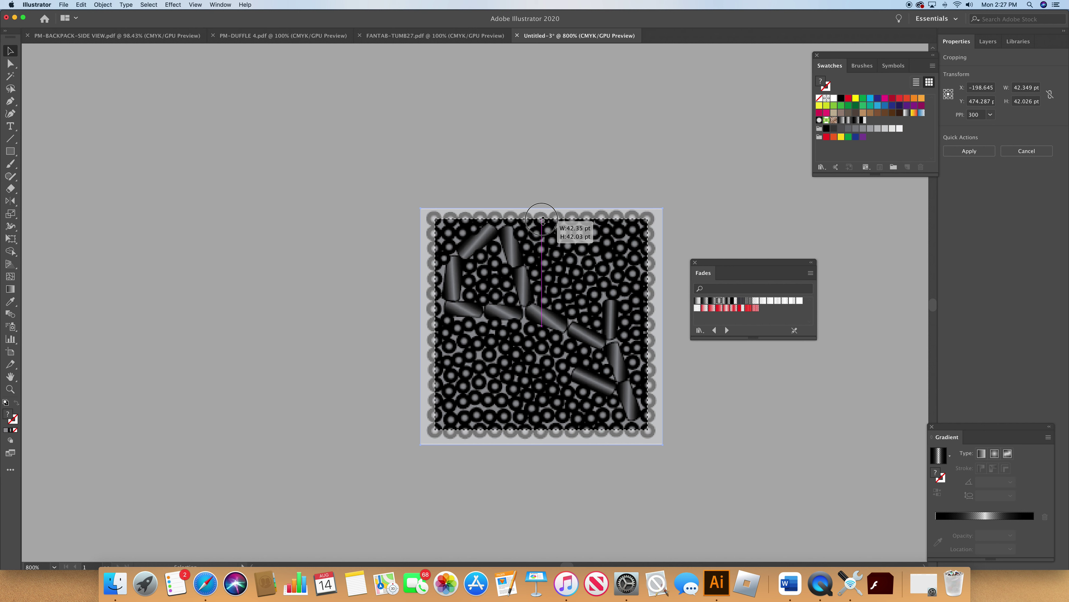
pyautogui.moveTo(543, 220); pyautogui.dragTo(543, 220)
pyautogui.moveTo(542, 428); pyautogui.dragTo(542, 430)
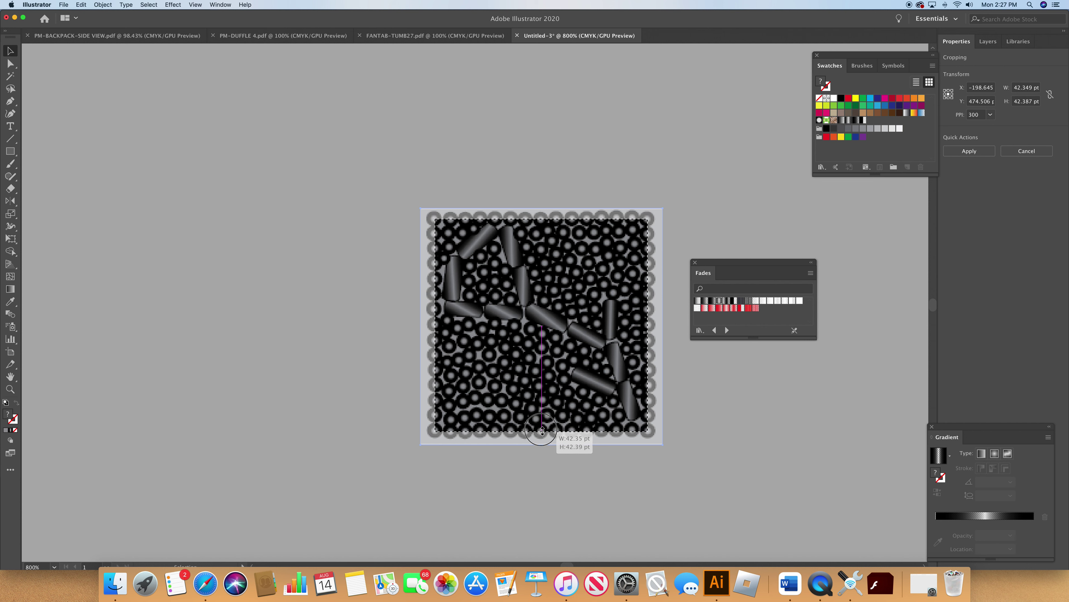
pyautogui.moveTo(542, 430); pyautogui.dragTo(542, 430)
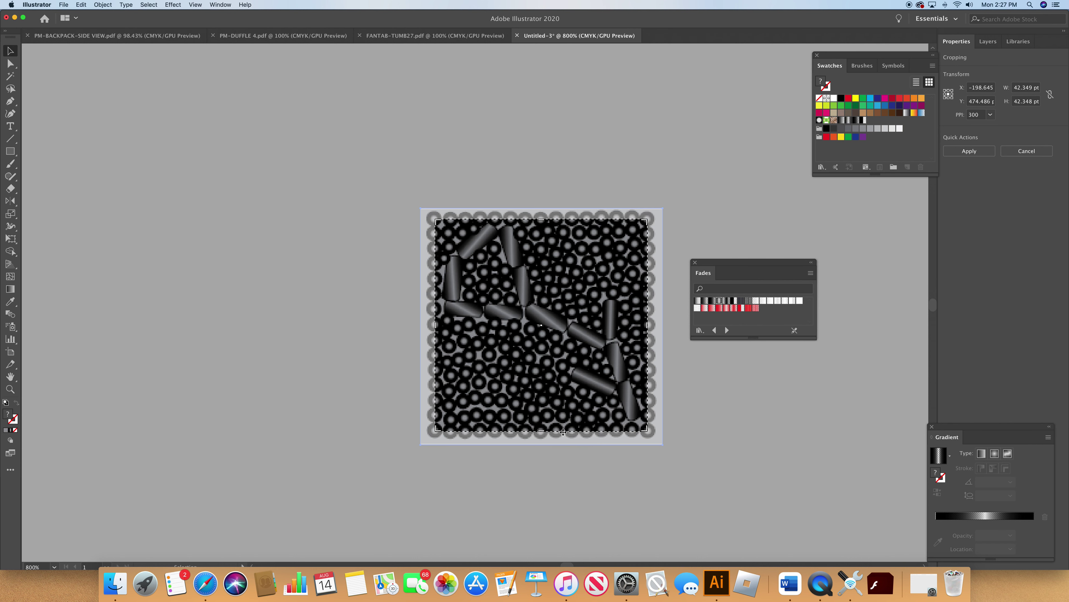
pyautogui.press('Return')
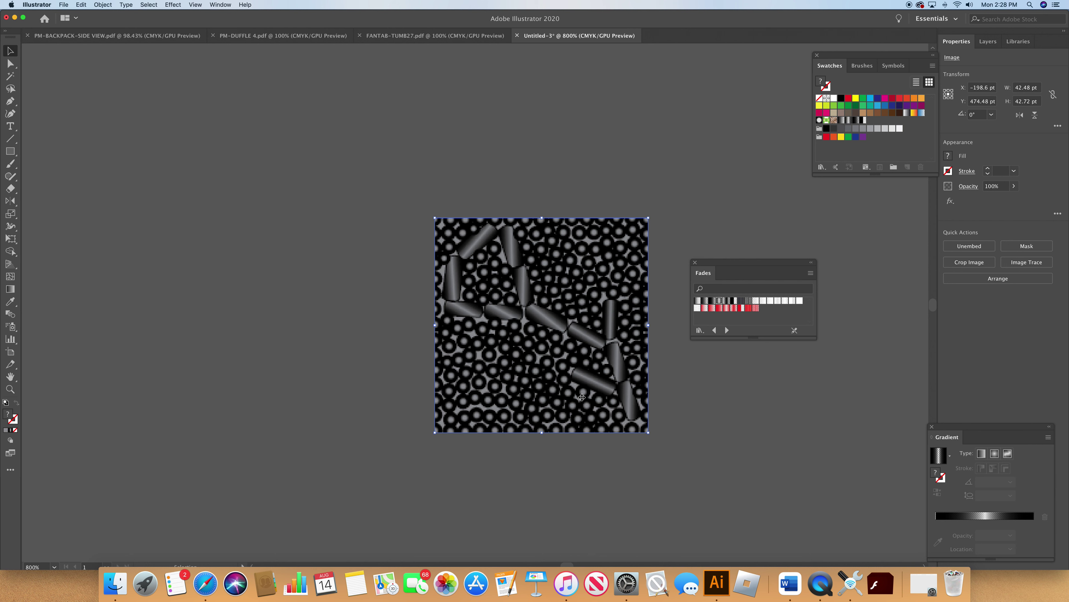
# - Save the cropped image as a new pattern swatch and fill the handbag's body with it
pyautogui.click(80, 89)
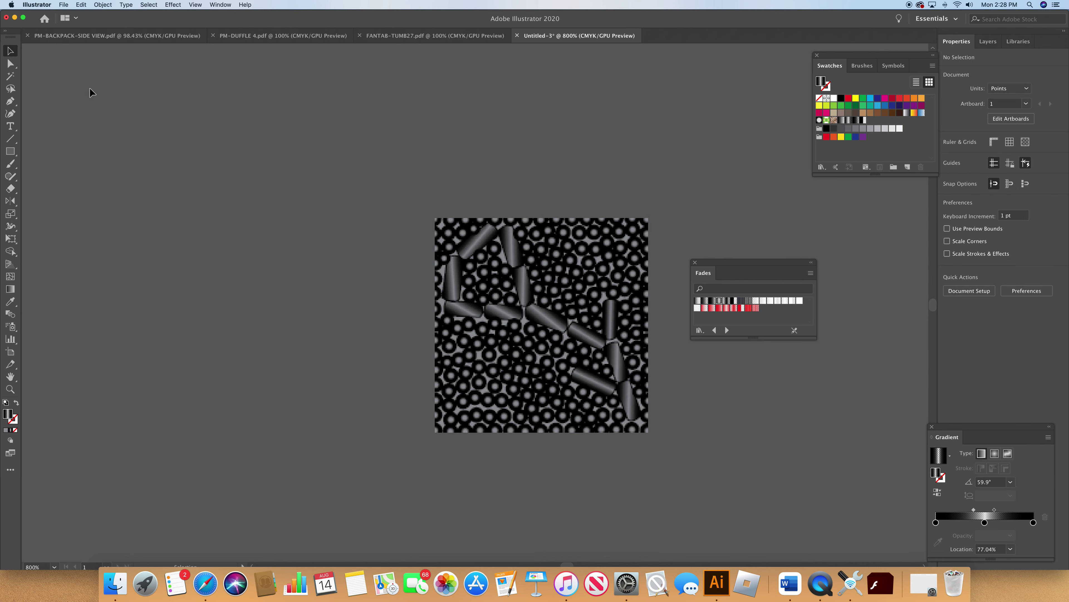
pyautogui.moveTo(547, 284); pyautogui.dragTo(871, 123)
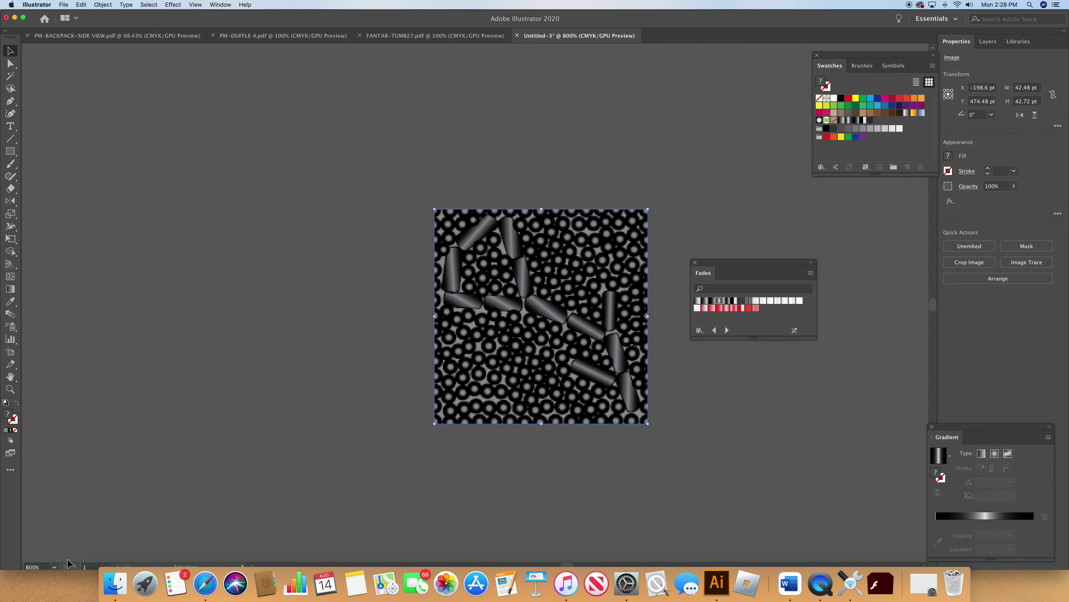
pyautogui.click(54, 566)
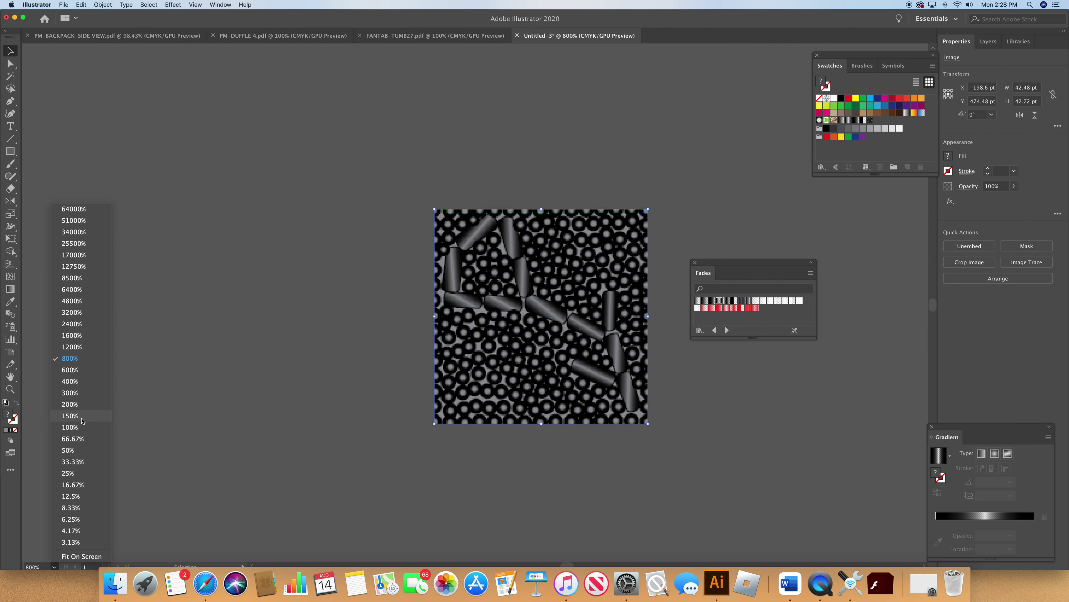
pyautogui.click(69, 416)
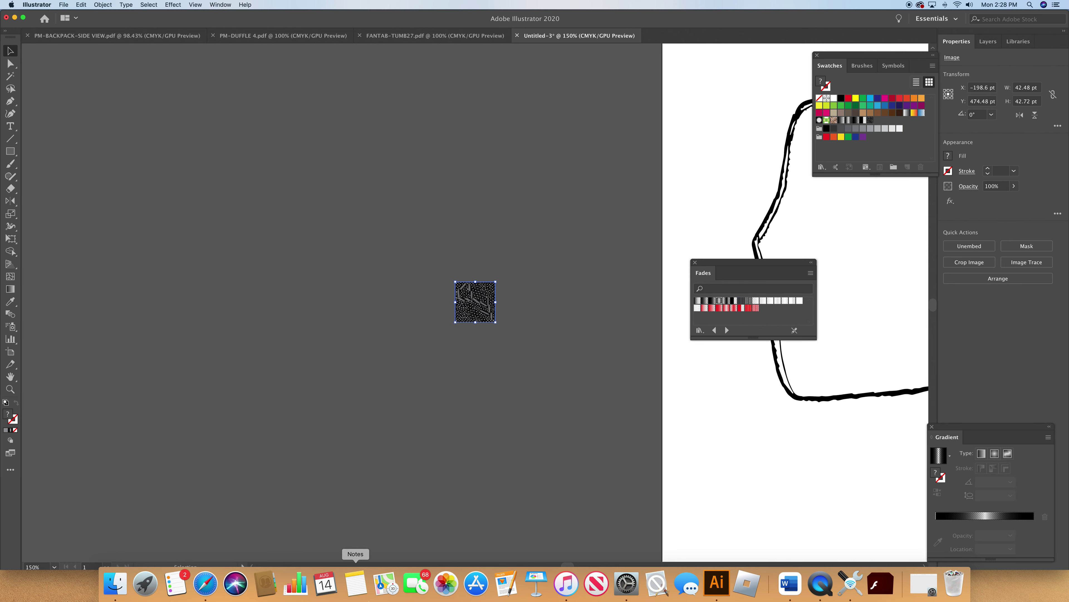
pyautogui.hscroll(10, 566, 564)
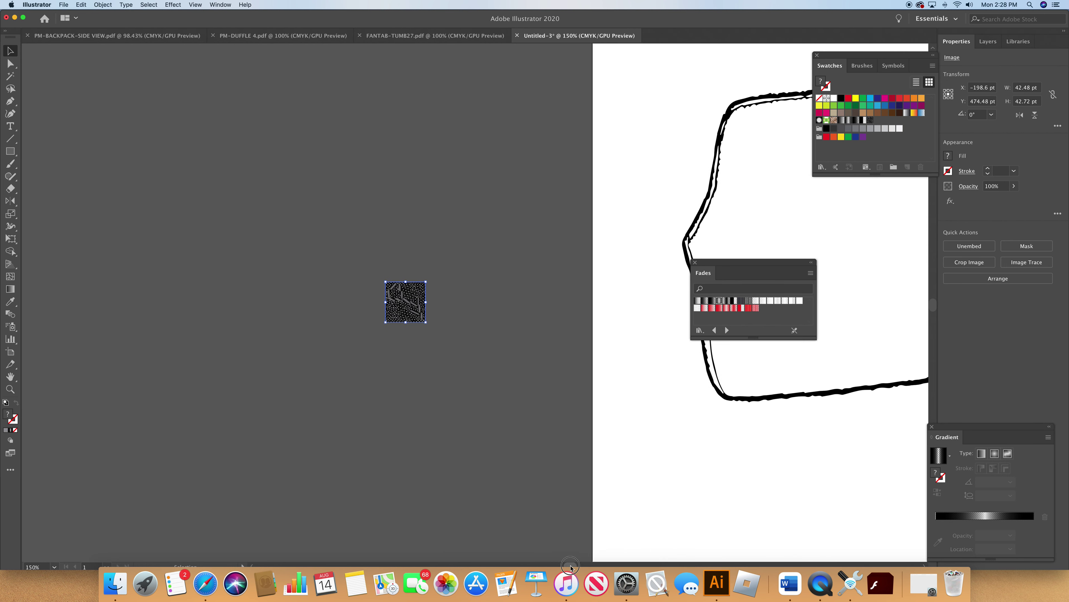
pyautogui.click(407, 333)
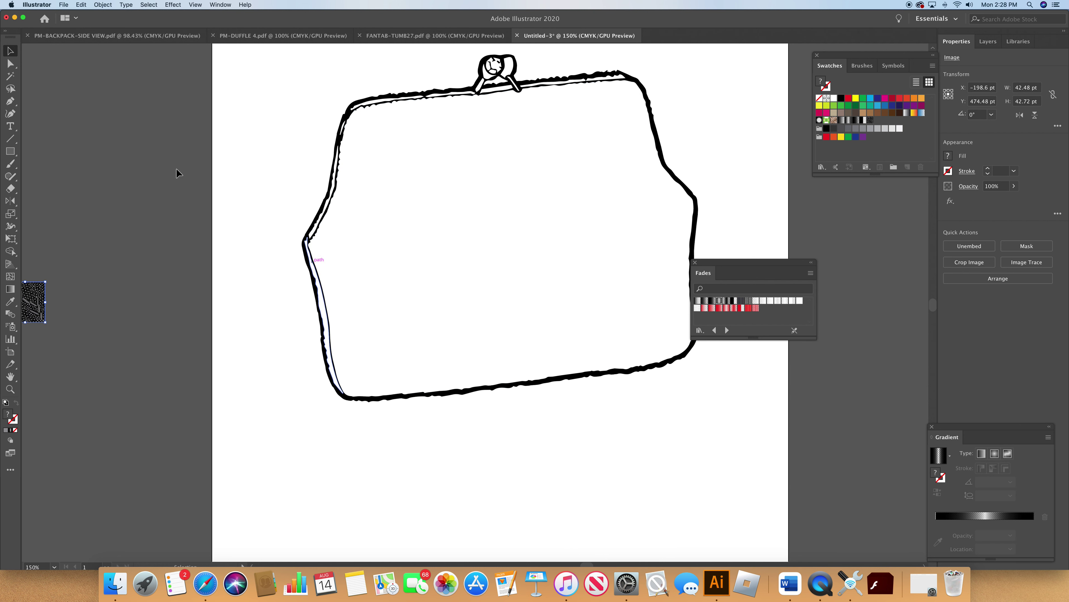
pyautogui.click(11, 64)
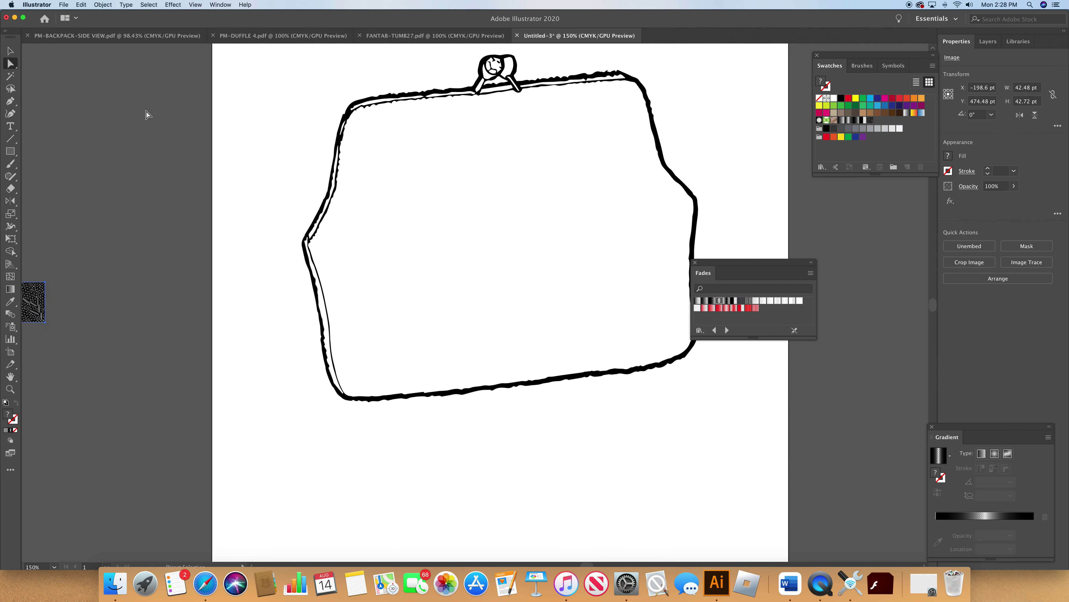
pyautogui.click(458, 262)
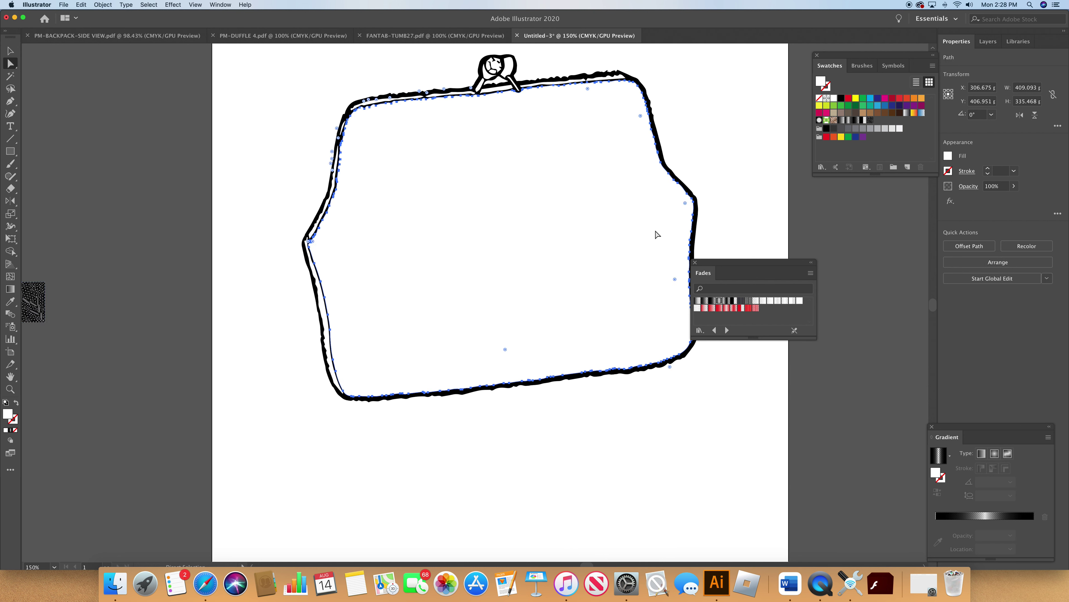
pyautogui.click(867, 123)
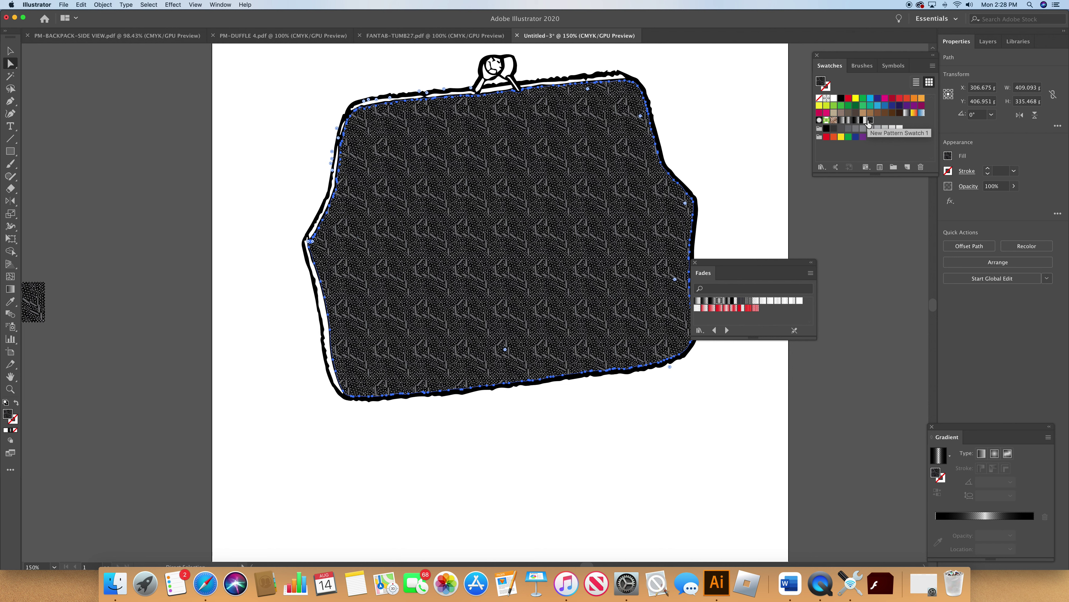
# - Scale only the pattern inside the handbag's body uniformly to 79%, excluding the object itself from the transformation
pyautogui.doubleClick(10, 214)
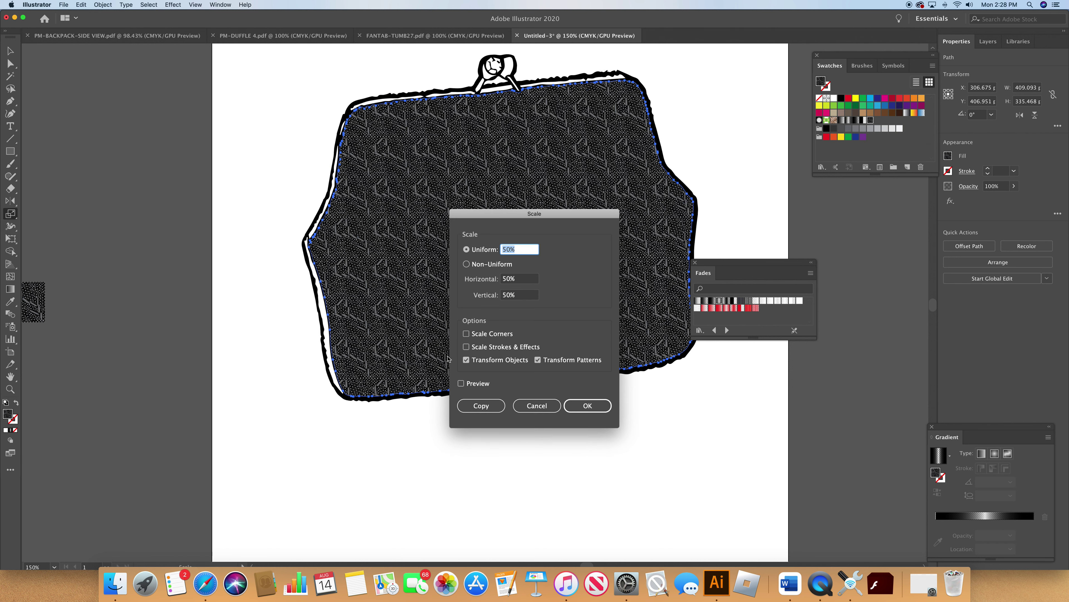
pyautogui.click(510, 249)
pyautogui.click(501, 360)
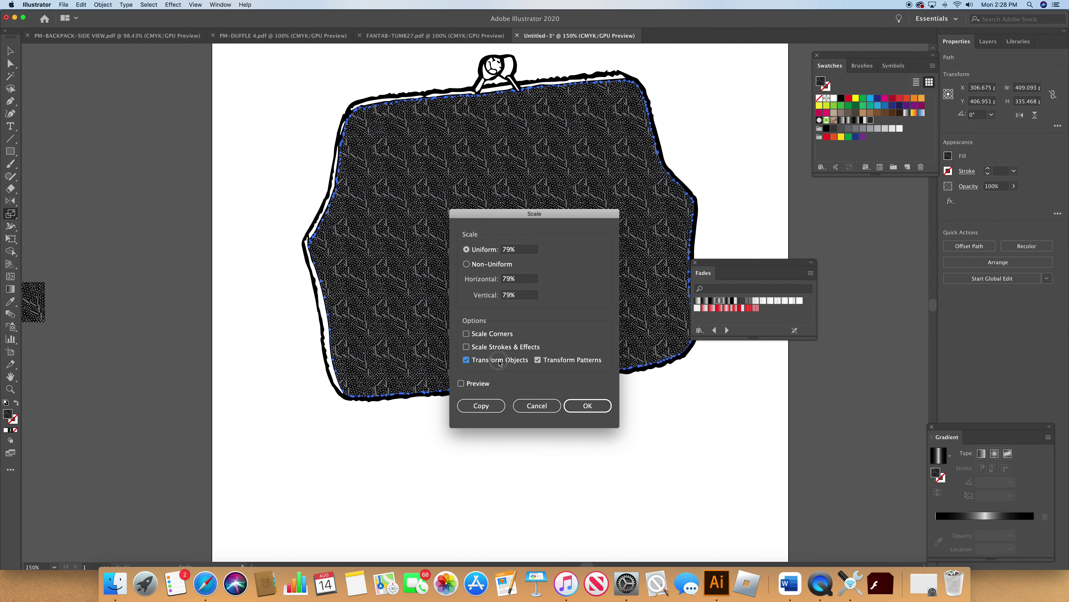
pyautogui.click(583, 403)
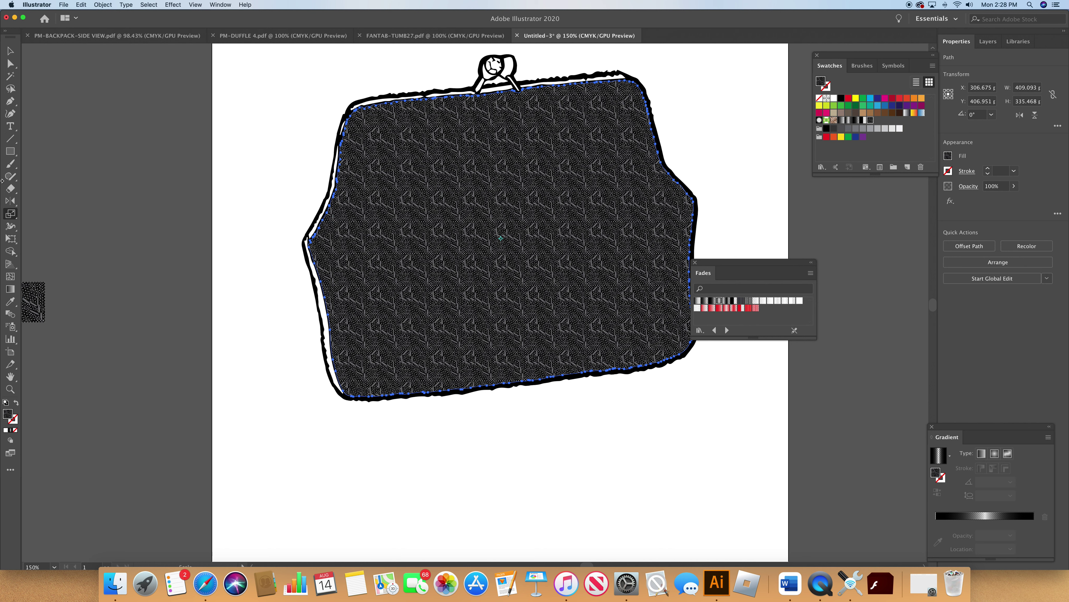
# - Rotate only the pattern inside the handbag's body with the Rotate tool, leaving Transform Objects off
pyautogui.click(11, 216)
pyautogui.click(42, 226)
pyautogui.click(10, 201)
pyautogui.click(26, 203)
pyautogui.doubleClick(14, 204)
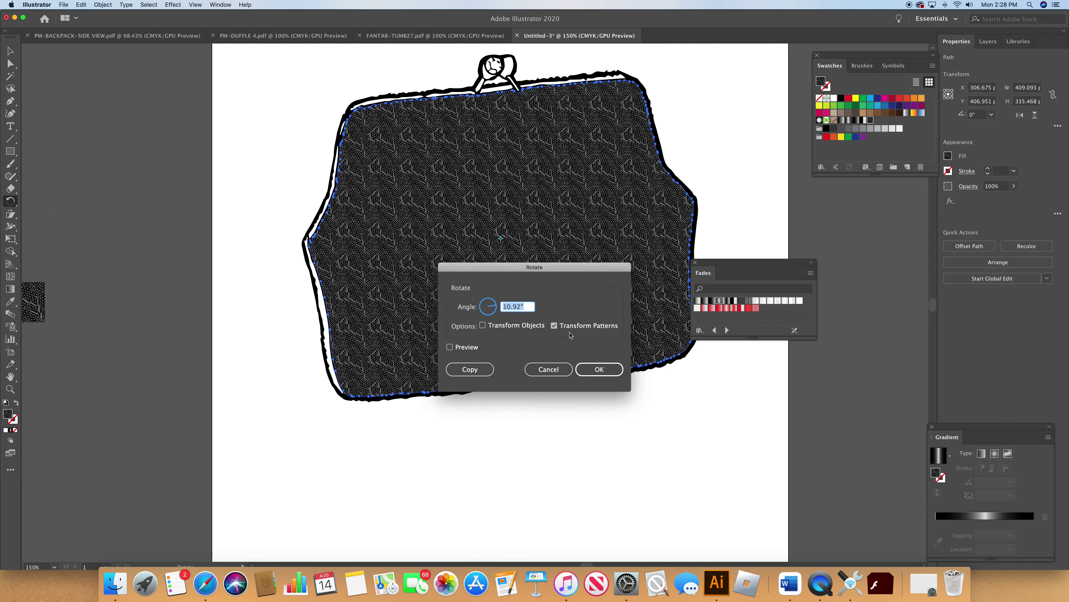
pyautogui.click(495, 306)
pyautogui.click(598, 368)
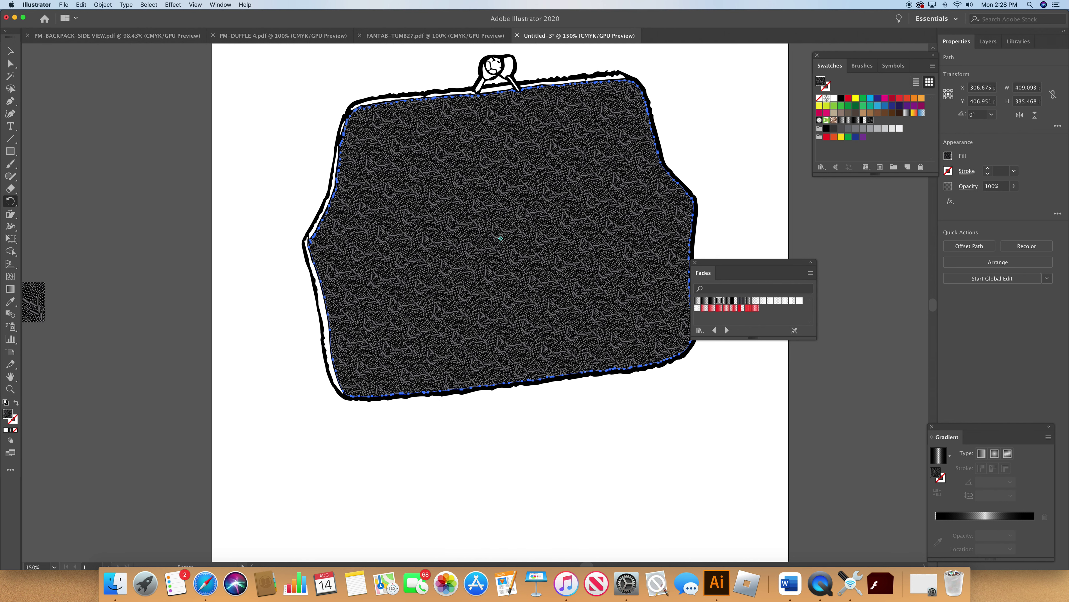
# - Rotate only the pattern inside the handbag's body by 24°, and rotate it once more with a freely chosen angle
pyautogui.doubleClick(7, 205)
pyautogui.click(494, 306)
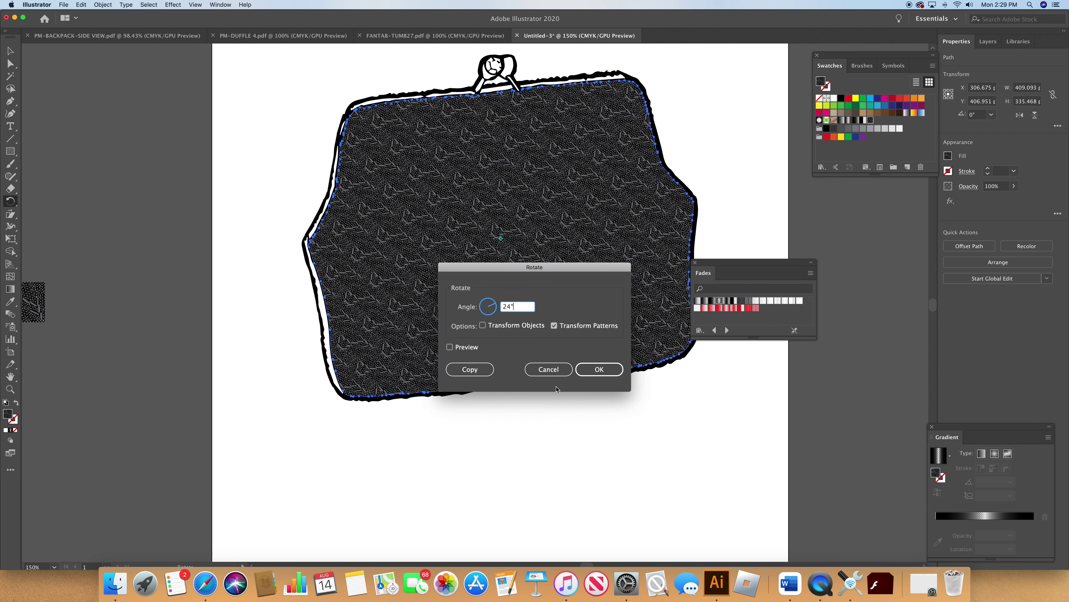
pyautogui.click(591, 369)
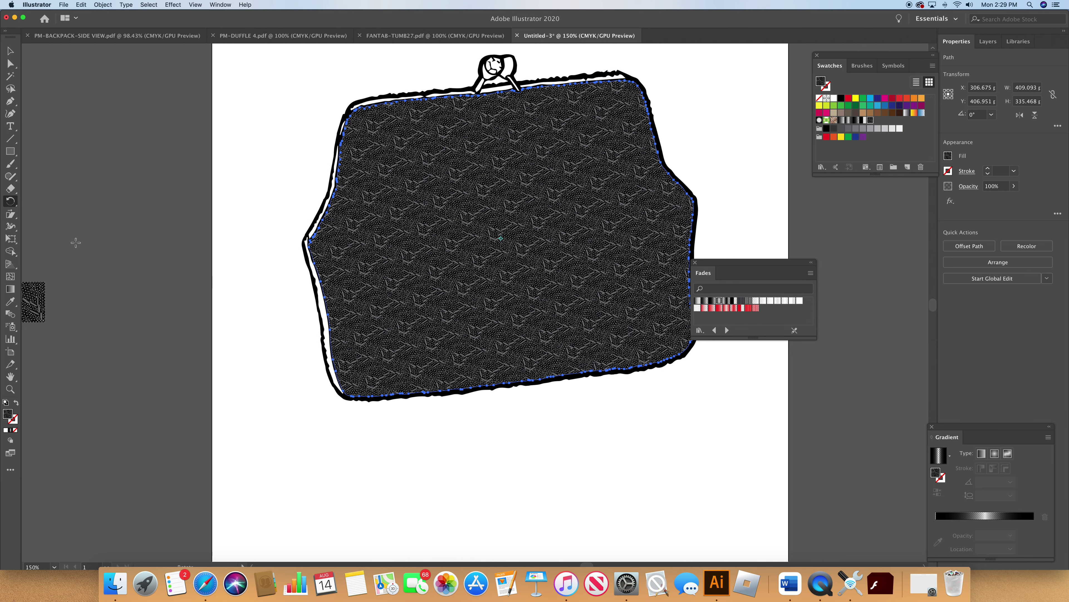
pyautogui.doubleClick(10, 202)
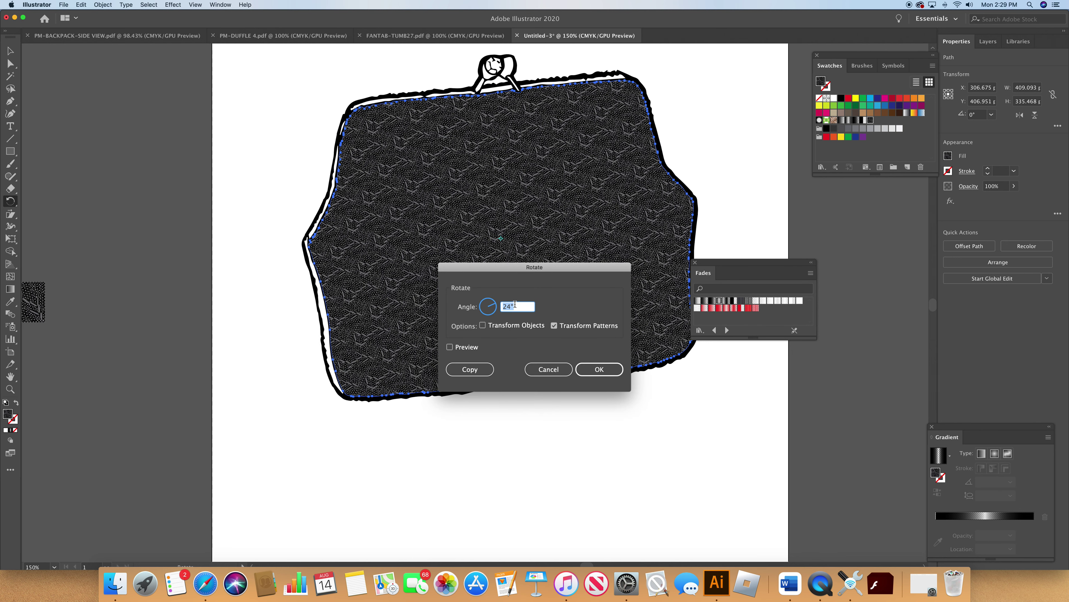
pyautogui.moveTo(497, 309); pyautogui.dragTo(496, 315)
pyautogui.click(582, 369)
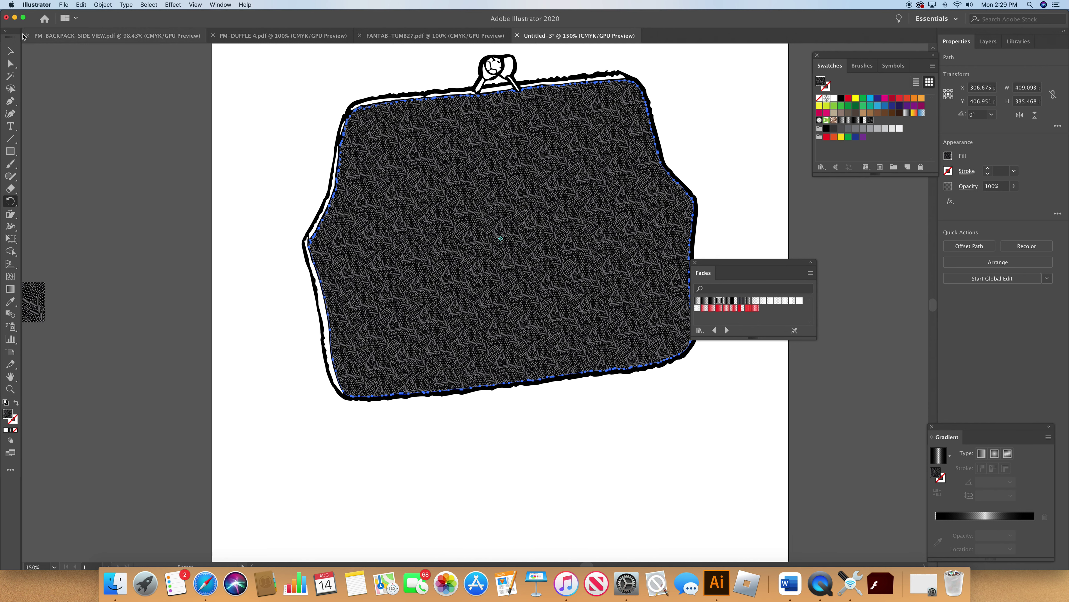
# - Select the white slivers along the handbag's left and top edges at 400% zoom and fill them with the body's pattern using the Eyedropper
pyautogui.click(14, 63)
pyautogui.click(327, 315)
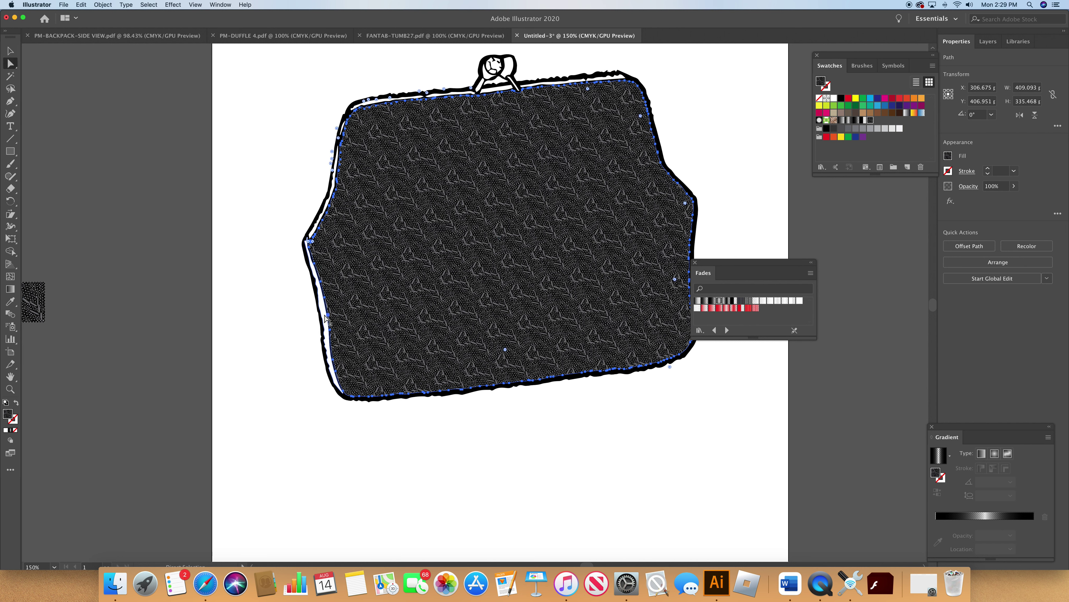
pyautogui.click(47, 566)
pyautogui.click(76, 389)
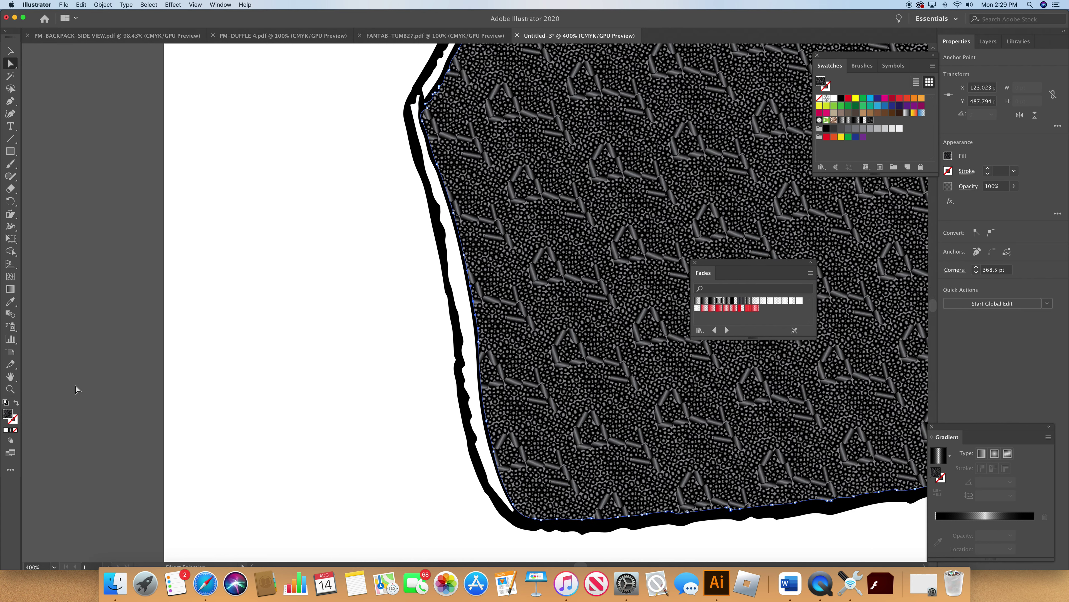
pyautogui.click(463, 373)
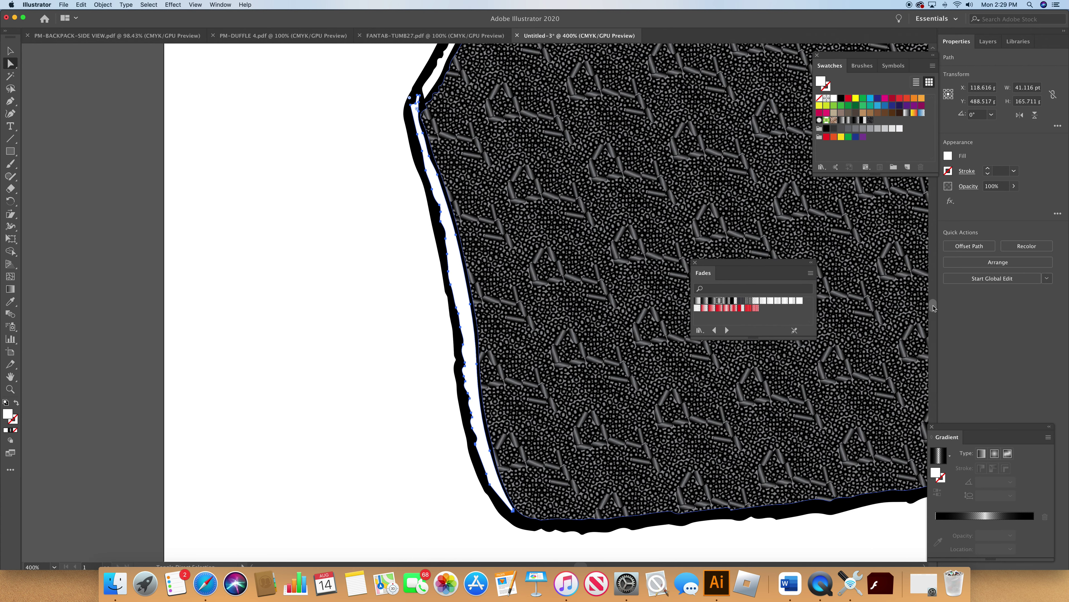
pyautogui.scroll(10, 933, 307)
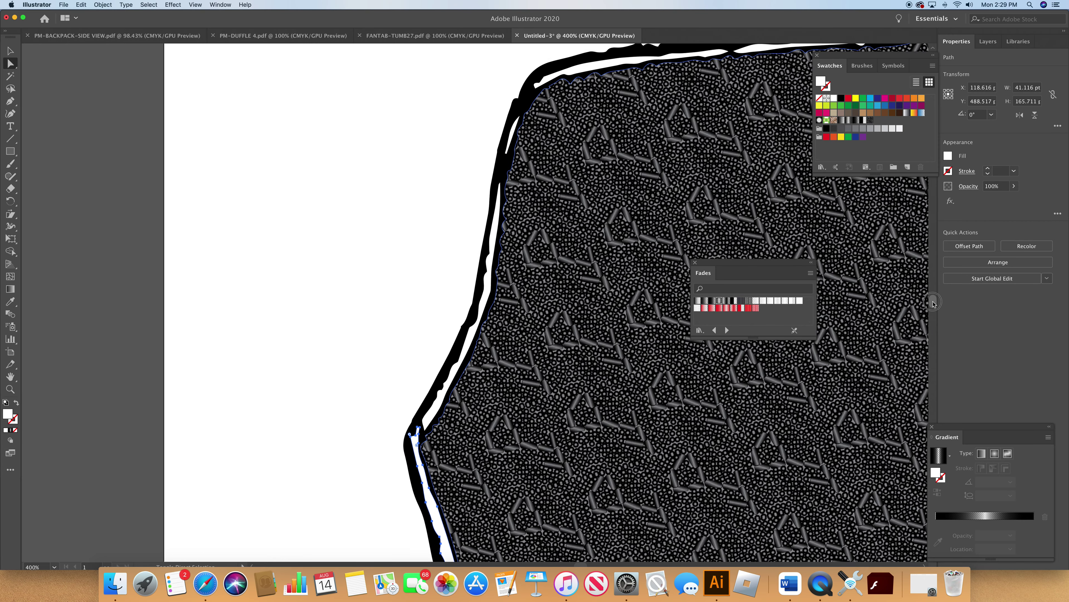
pyautogui.keyDown('shift'); pyautogui.click(490, 295); pyautogui.keyUp('shift')
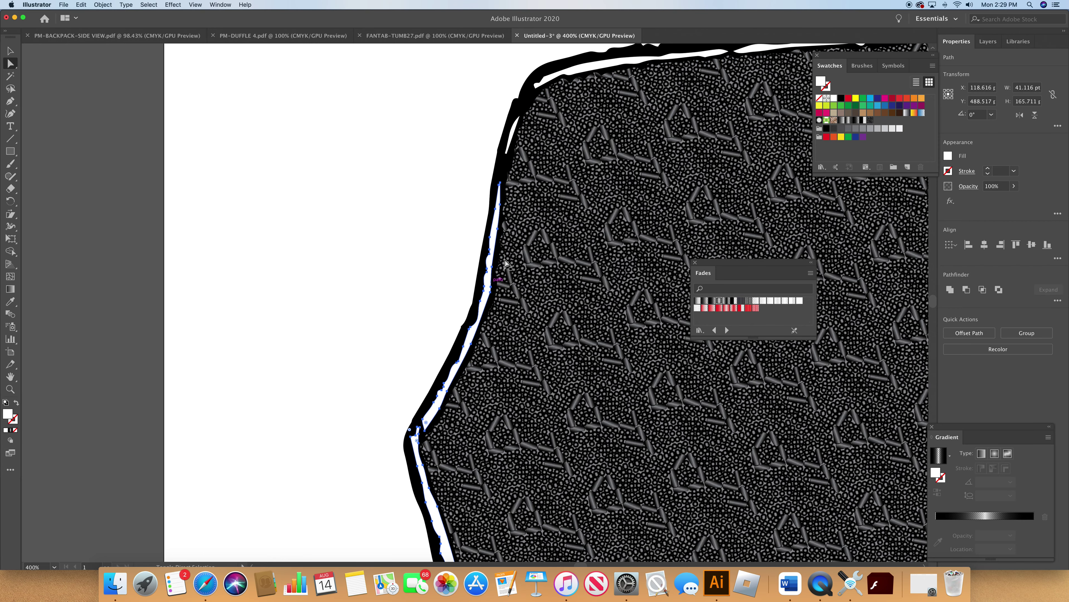
pyautogui.click(514, 135)
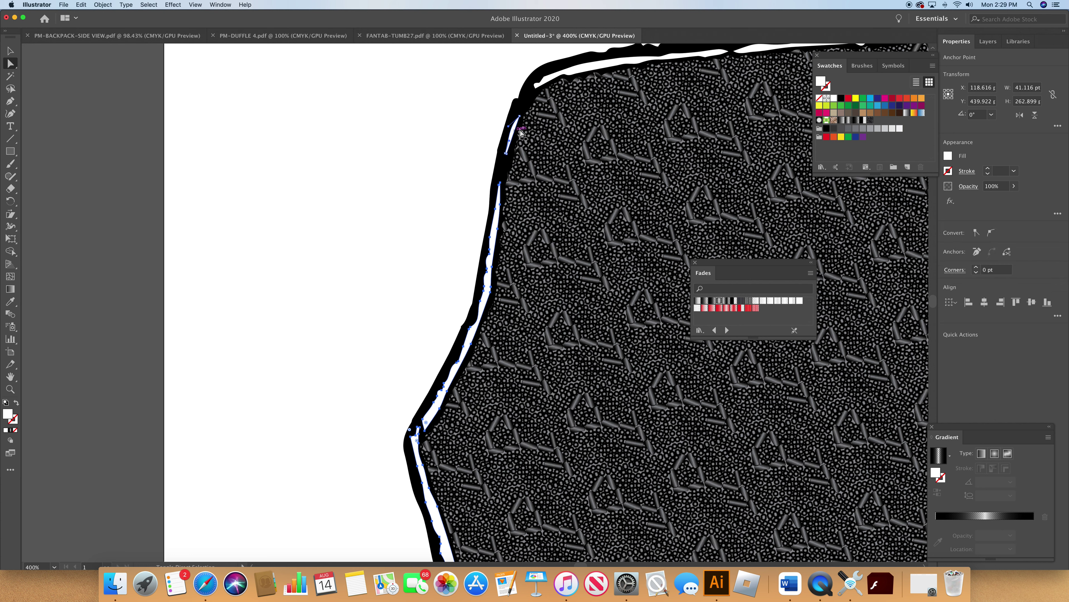
pyautogui.keyDown('shift'); pyautogui.click(580, 75); pyautogui.keyUp('shift')
pyautogui.hscroll(1, 581, 565)
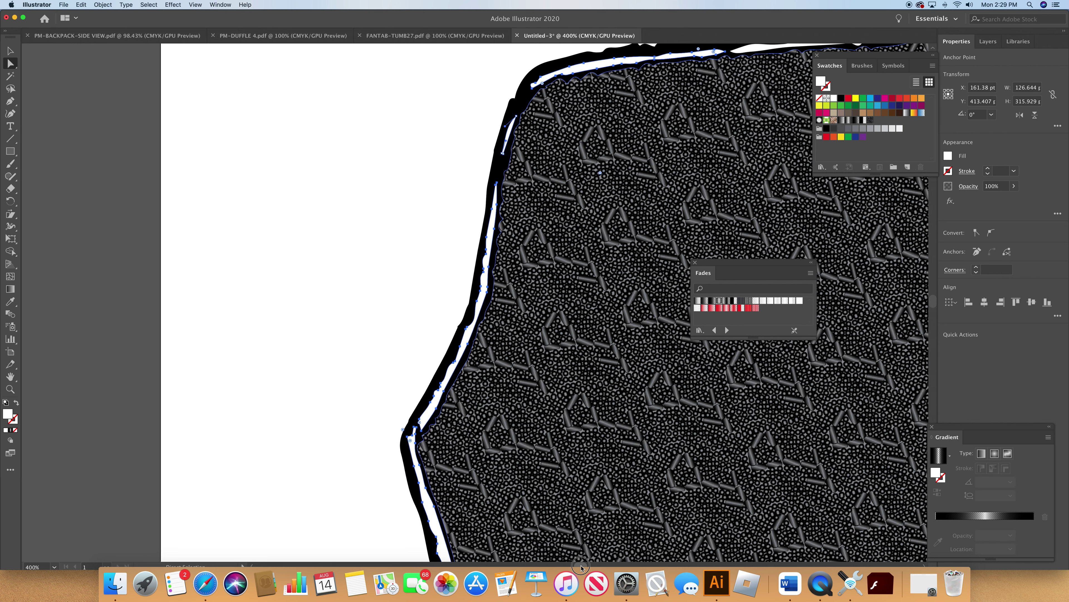
pyautogui.hscroll(15, 581, 565)
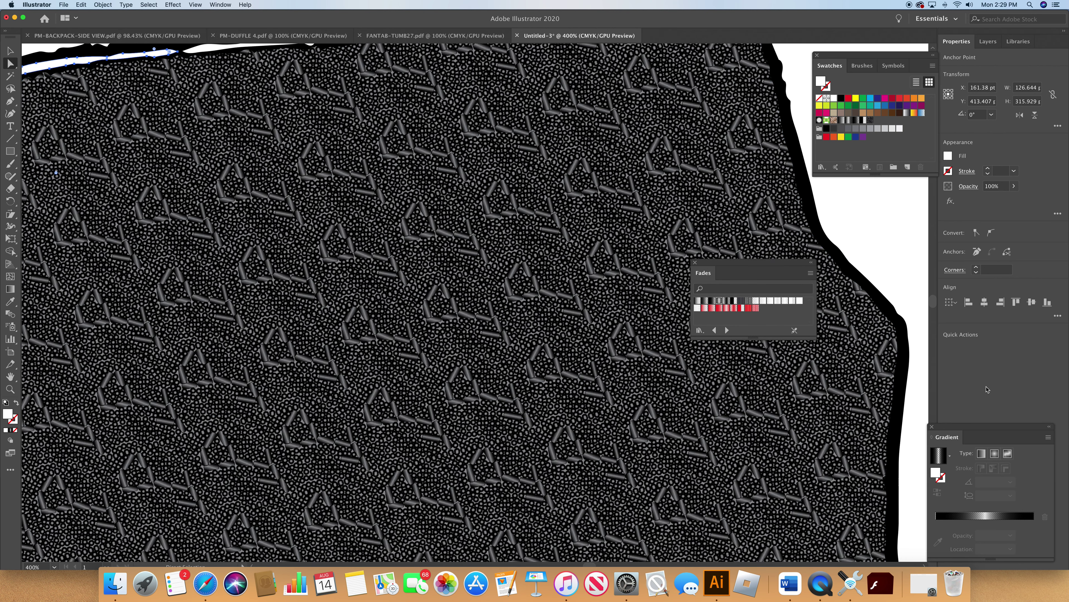
pyautogui.scroll(10, 935, 305)
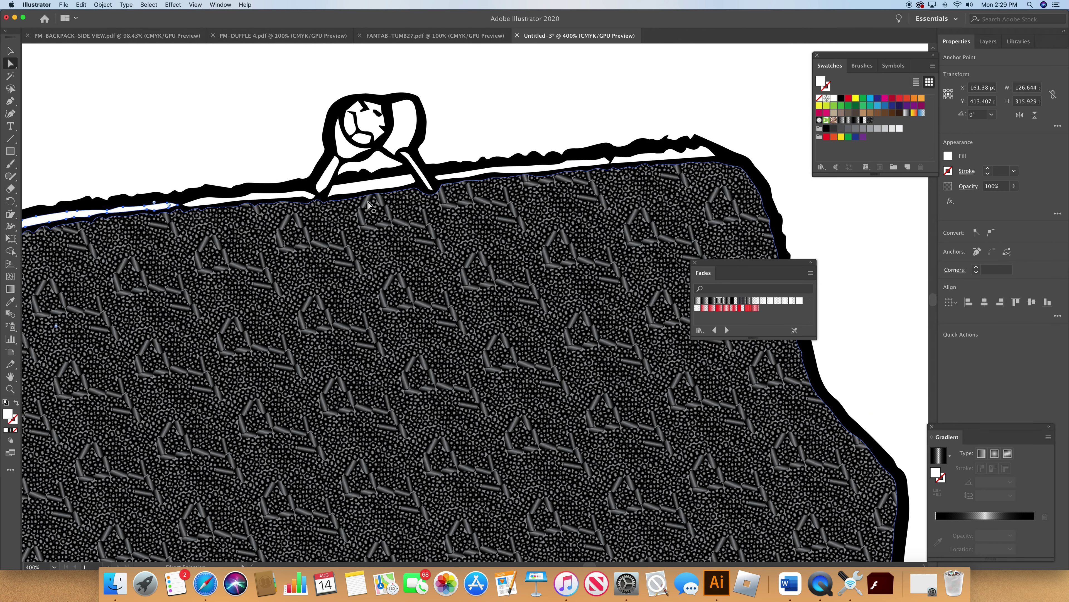
pyautogui.keyDown('shift'); pyautogui.click(366, 189); pyautogui.keyUp('shift')
pyautogui.keyDown('shift'); pyautogui.click(299, 197); pyautogui.keyUp('shift')
pyautogui.keyDown('shift'); pyautogui.click(546, 171); pyautogui.keyUp('shift')
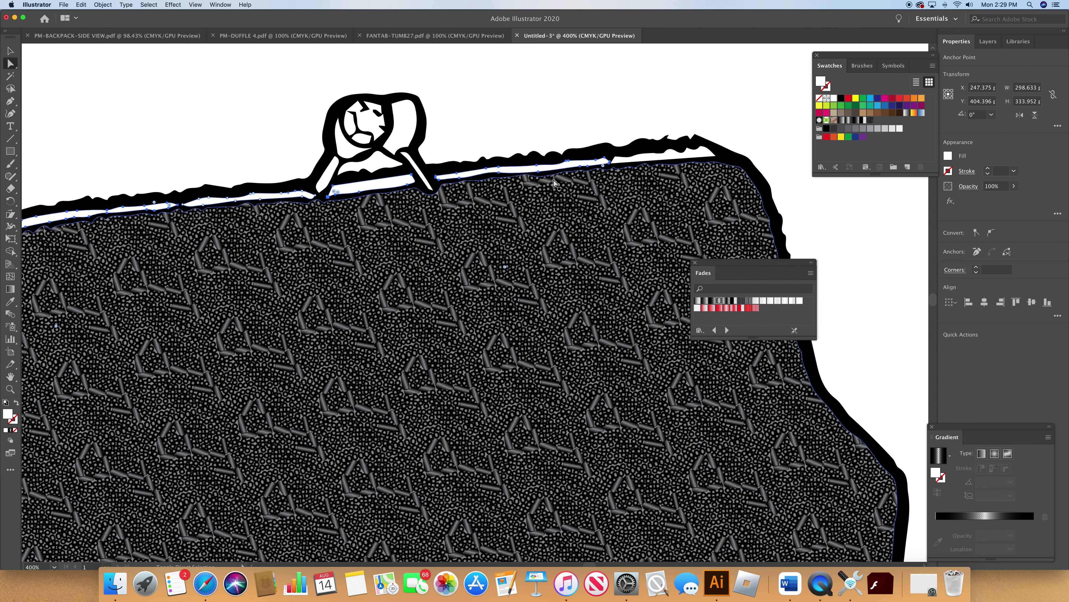
pyautogui.keyDown('shift'); pyautogui.click(695, 157); pyautogui.keyUp('shift')
pyautogui.click(10, 301)
pyautogui.click(205, 303)
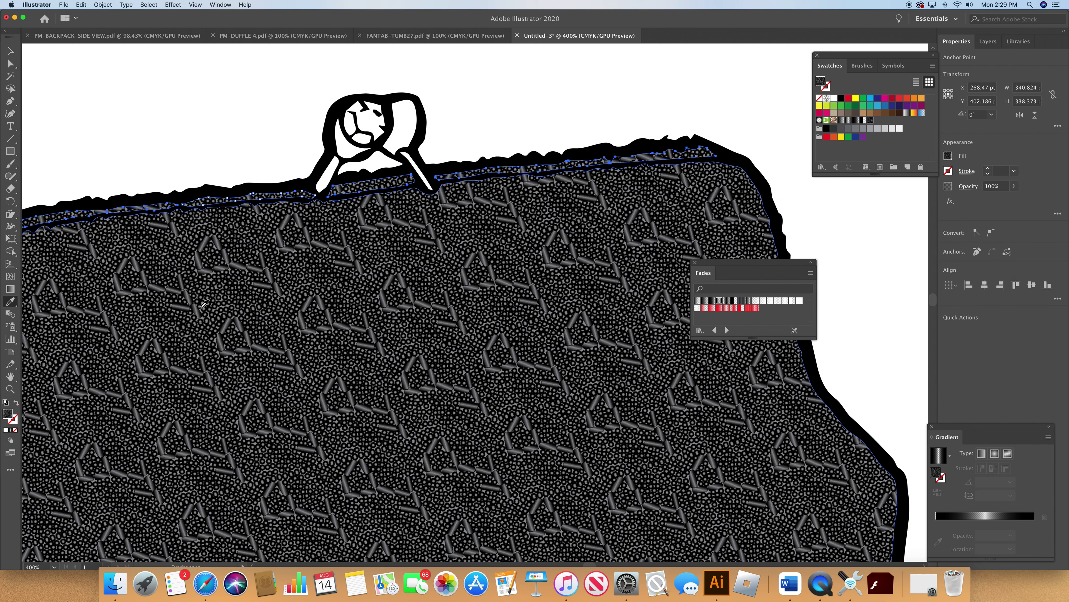
# - Fill the white parts of the clasp, including both legs, with a pale ivory gradient from the Metals gradient library
pyautogui.press('a')
pyautogui.click(327, 182)
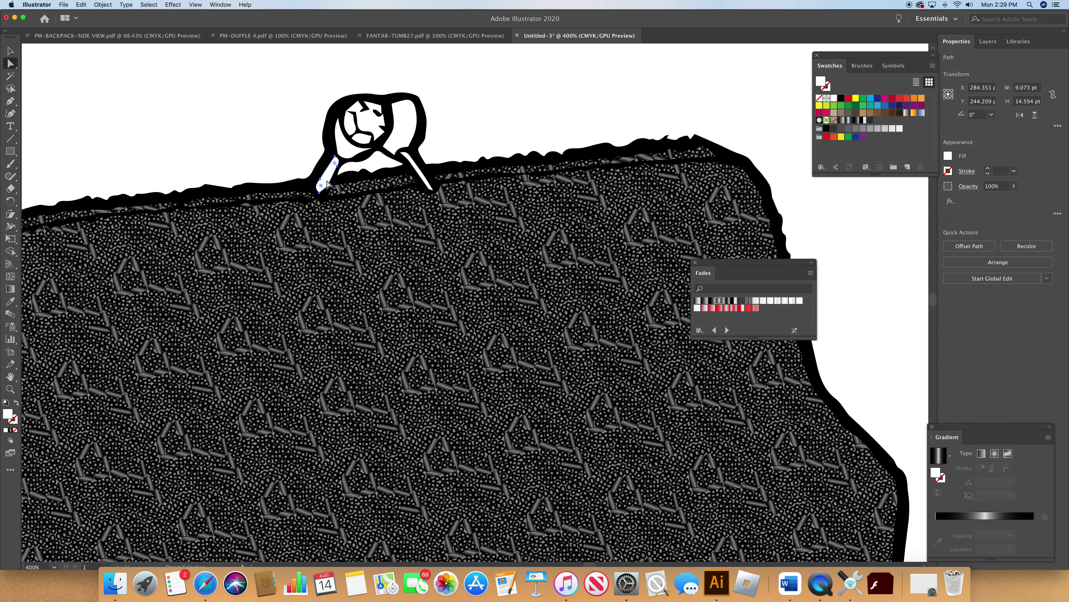
pyautogui.keyDown('shift'); pyautogui.click(405, 138); pyautogui.keyUp('shift')
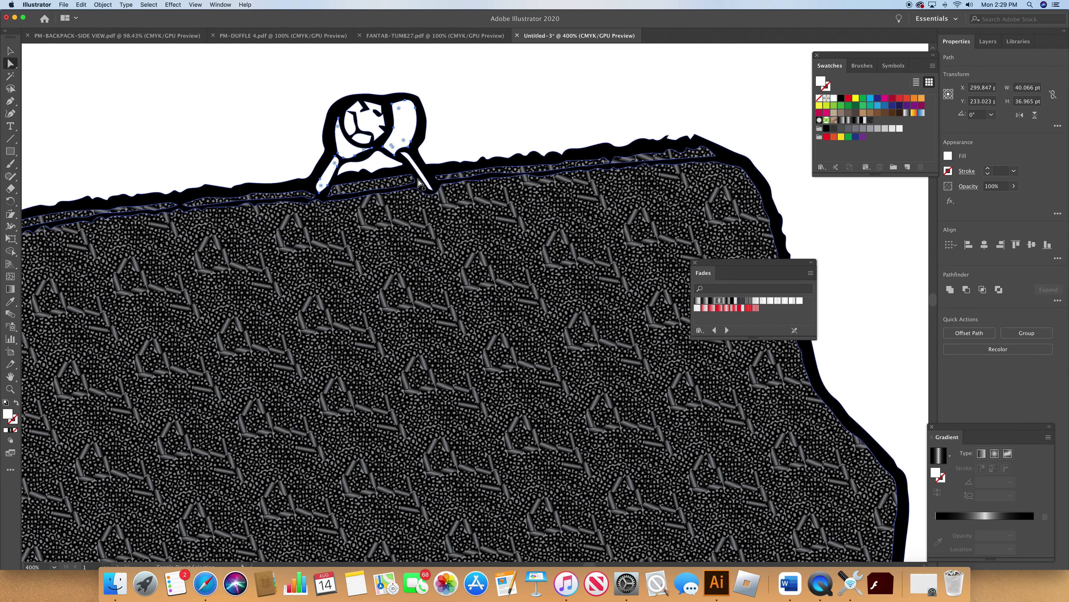
pyautogui.scroll(-1, 425, 188)
pyautogui.keyDown('shift'); pyautogui.click(428, 185); pyautogui.keyUp('shift')
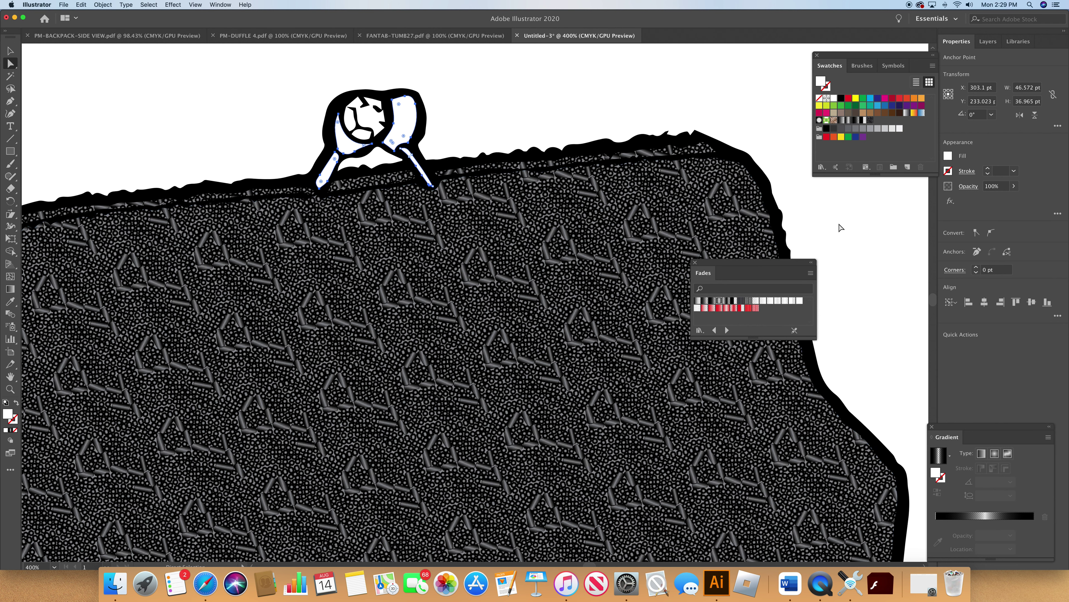
pyautogui.hscroll(-1, 838, 227)
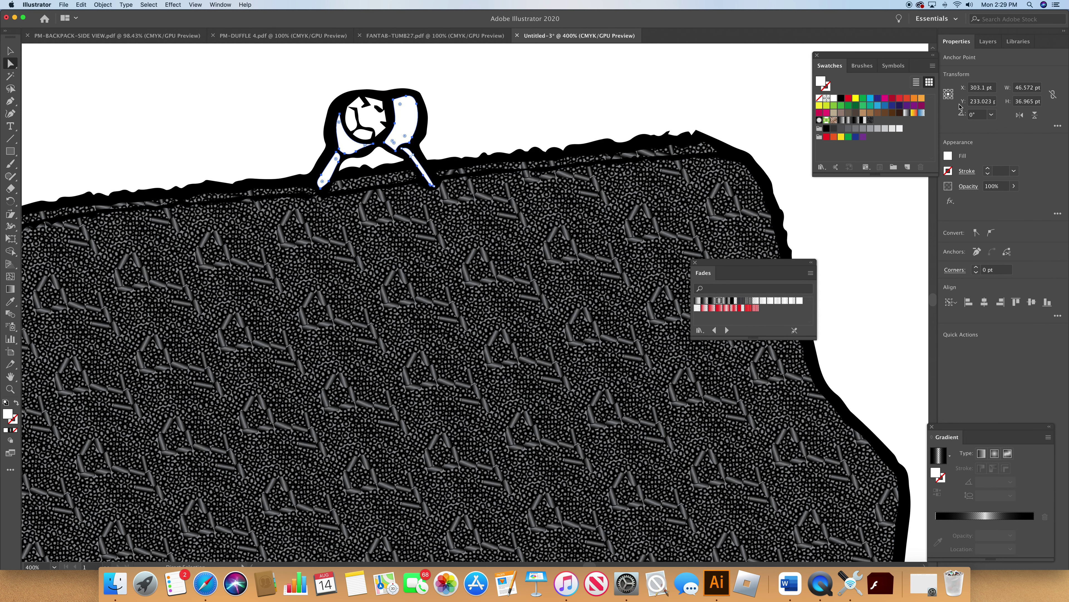
pyautogui.click(933, 65)
pyautogui.moveTo(1012, 236)
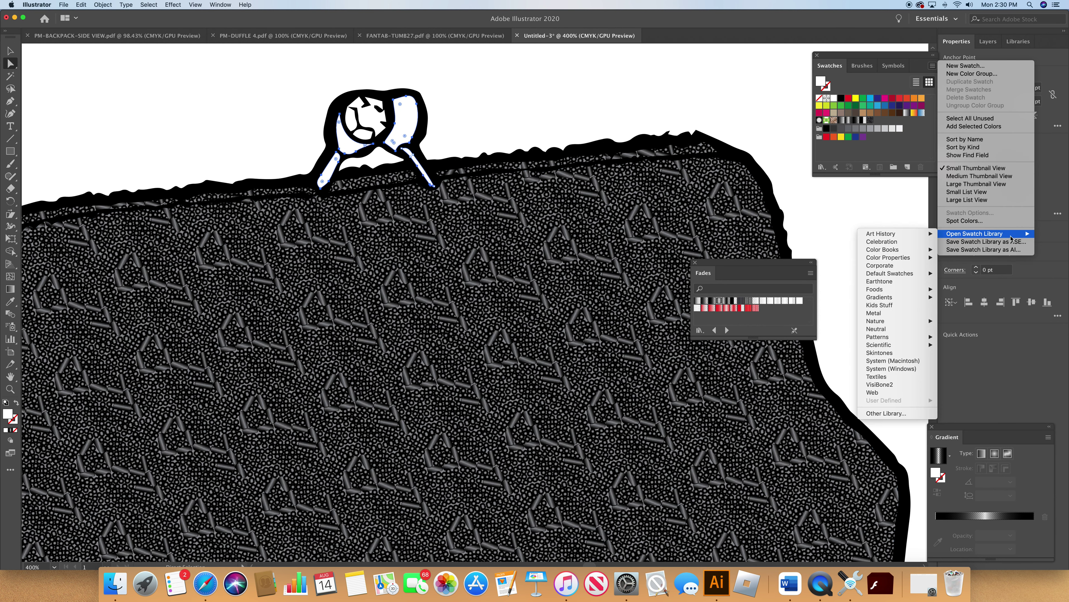
pyautogui.moveTo(925, 299)
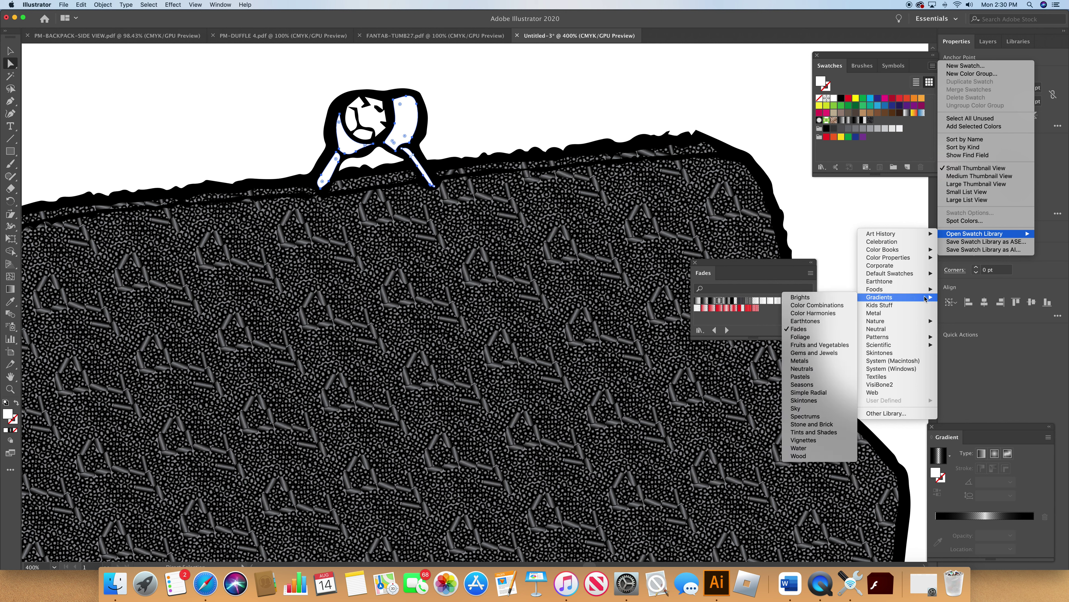
pyautogui.click(840, 361)
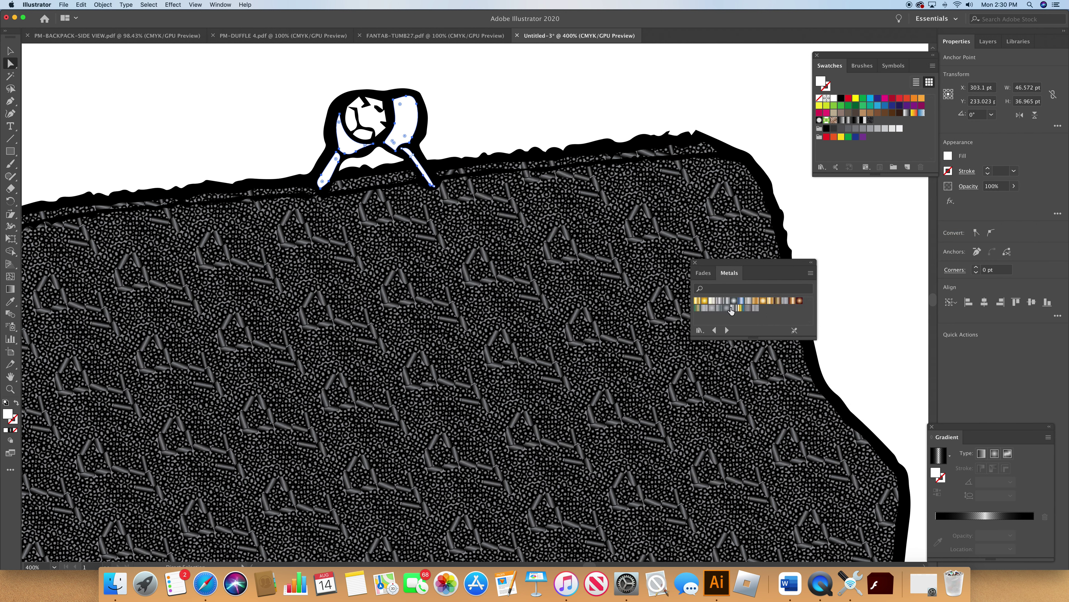
pyautogui.click(713, 301)
pyautogui.click(506, 111)
# - Fill the facets of the clasp's round gem with a silver Metals gradient, kept linear and set to a 60° angle
pyautogui.click(361, 138)
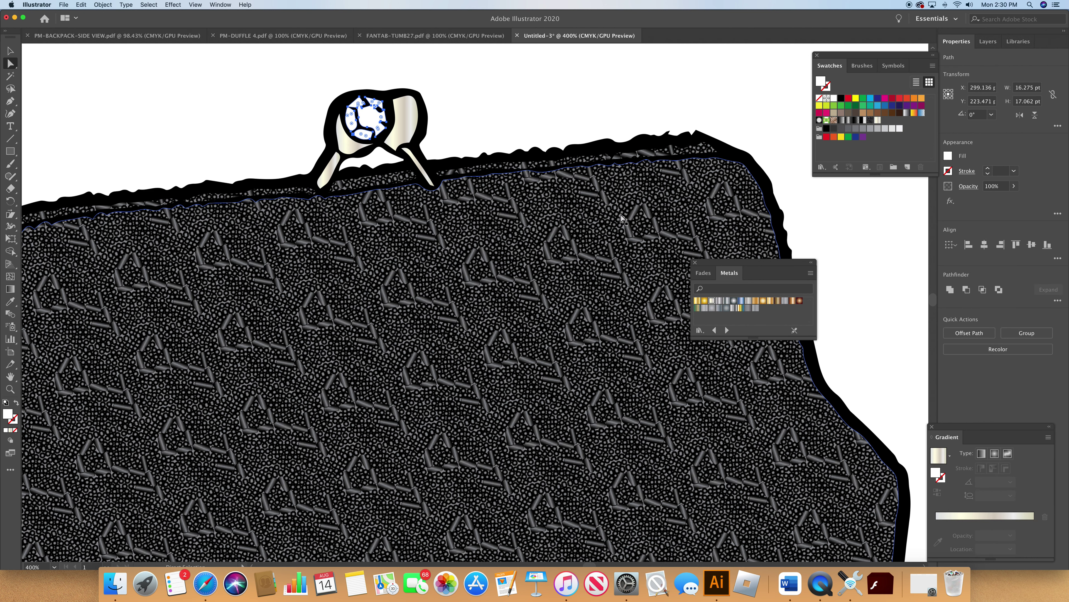
pyautogui.click(720, 301)
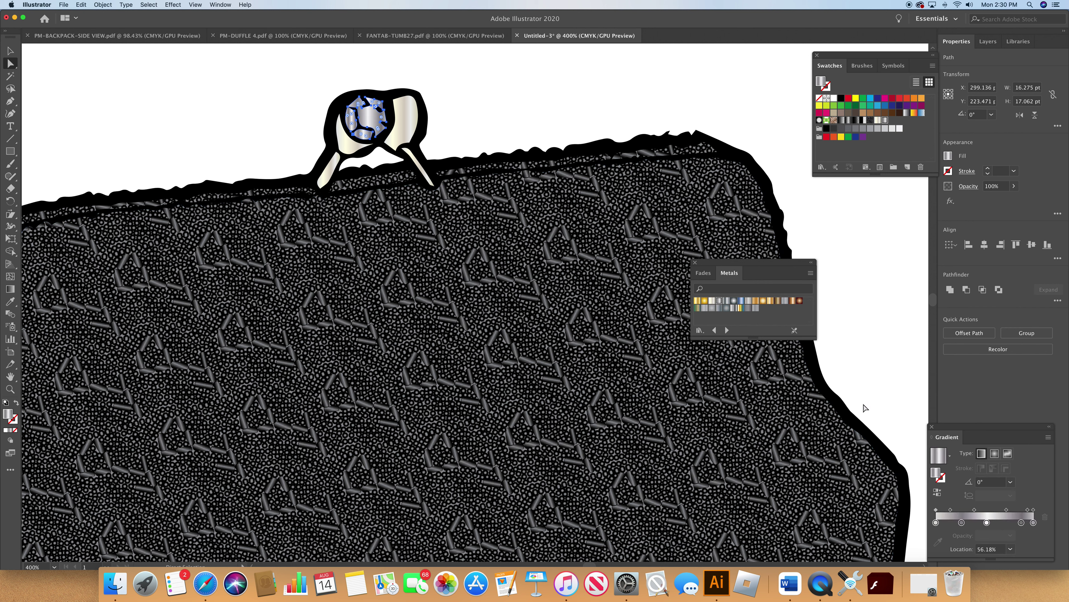
pyautogui.click(994, 454)
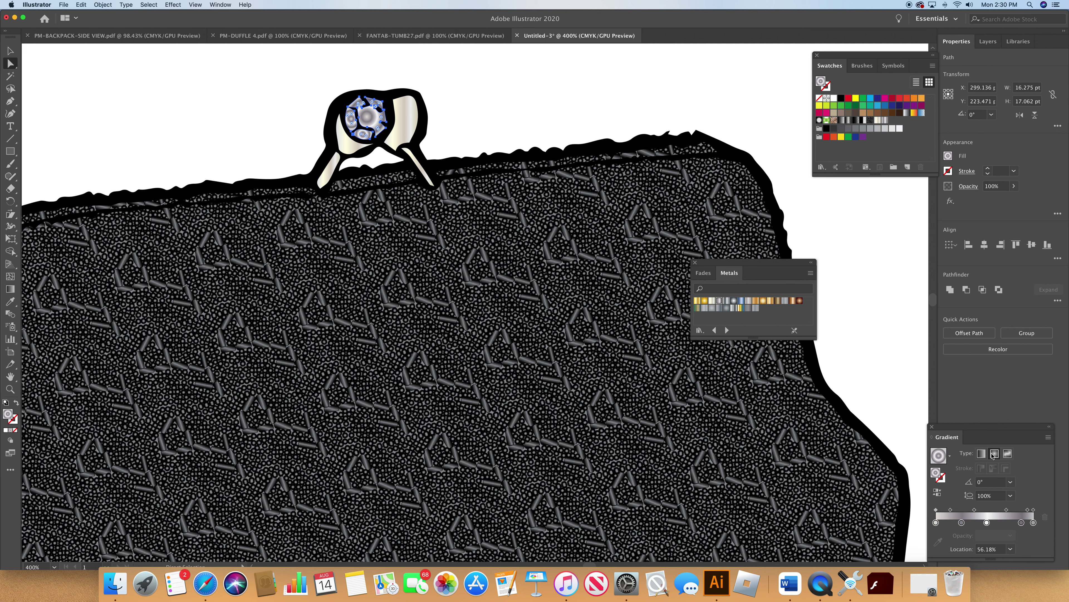
pyautogui.click(981, 454)
pyautogui.click(1011, 483)
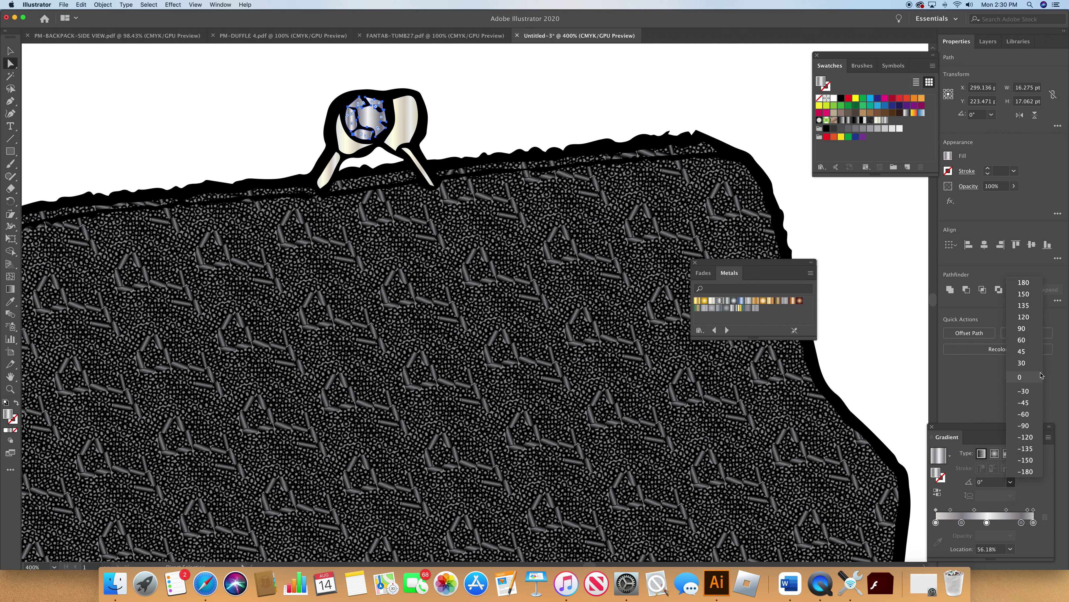
pyautogui.click(1027, 342)
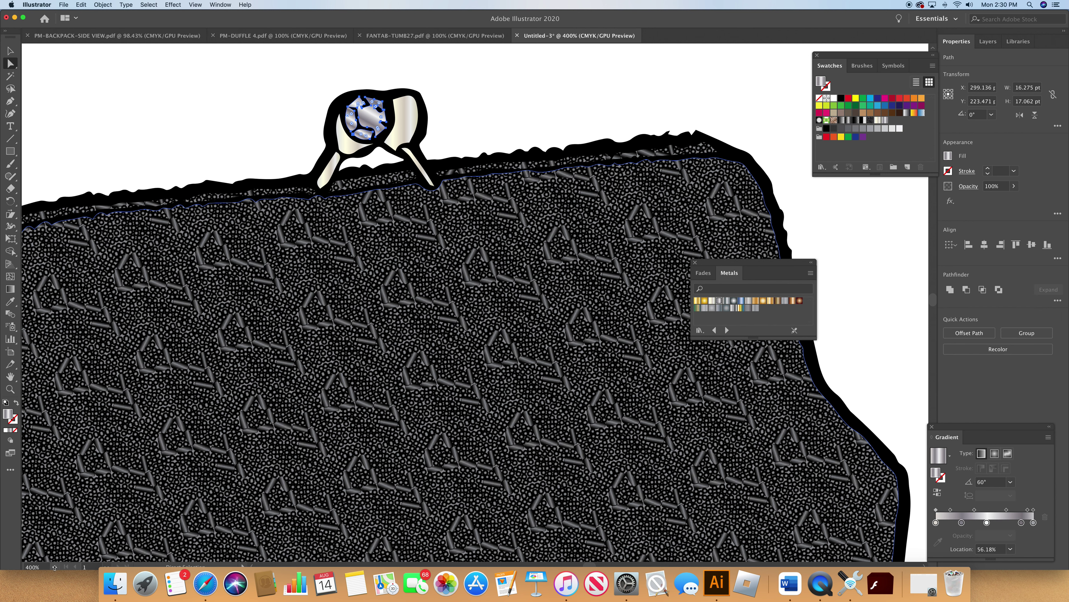
# - At 100% zoom, draw a shading shape's wavy inner edge with the Pen tool from the clasp's base to the bag's lower right corner
pyautogui.click(55, 567)
pyautogui.click(81, 429)
pyautogui.click(338, 338)
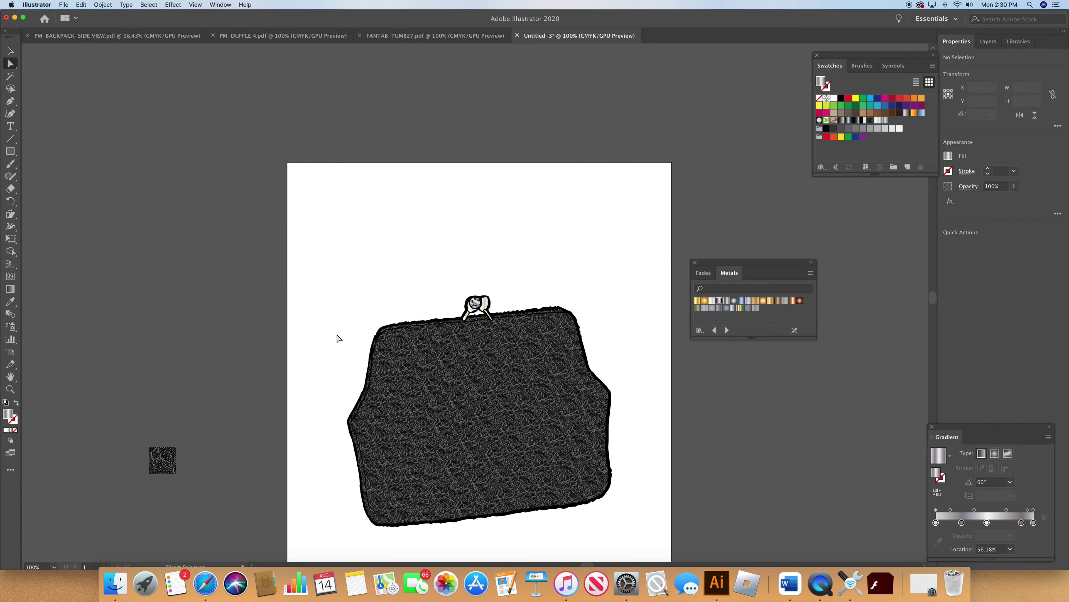
pyautogui.click(12, 101)
pyautogui.click(489, 320)
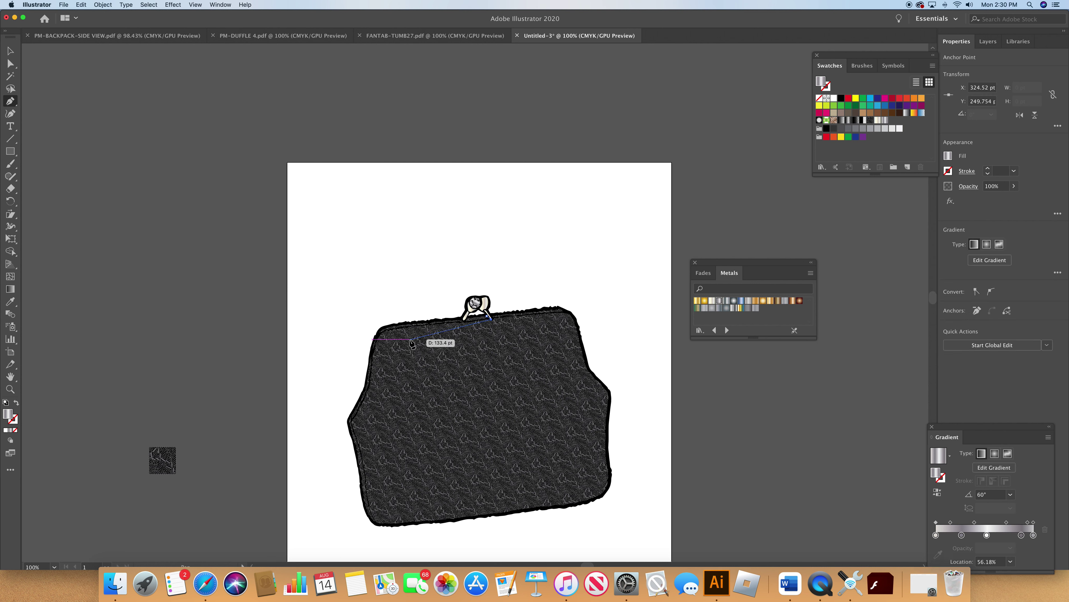
pyautogui.moveTo(398, 339); pyautogui.dragTo(384, 358)
pyautogui.click(390, 379)
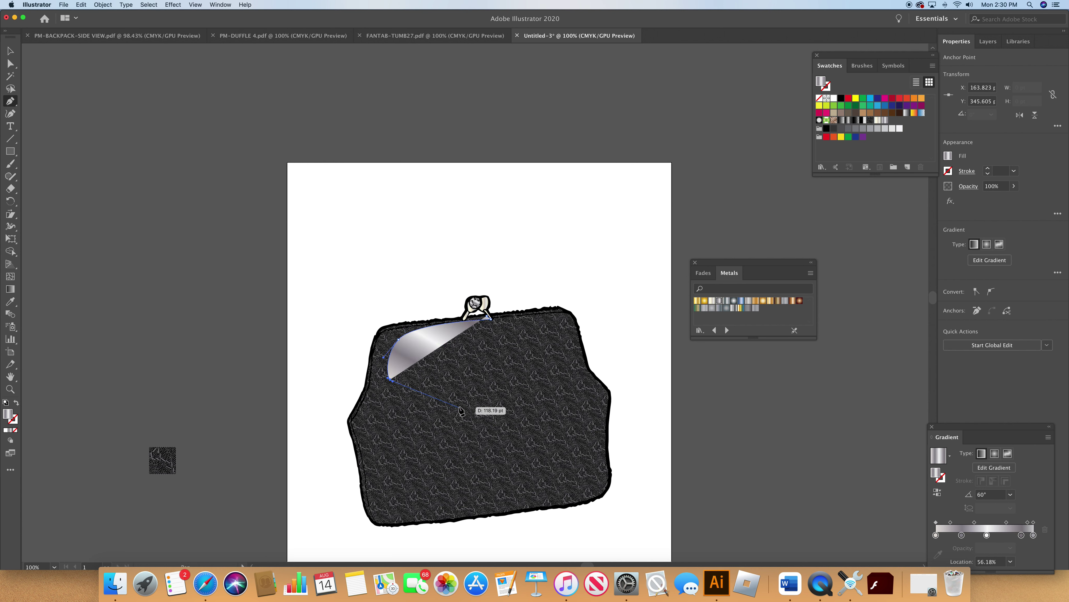
pyautogui.moveTo(460, 411); pyautogui.dragTo(522, 410)
pyautogui.moveTo(401, 443); pyautogui.dragTo(579, 499)
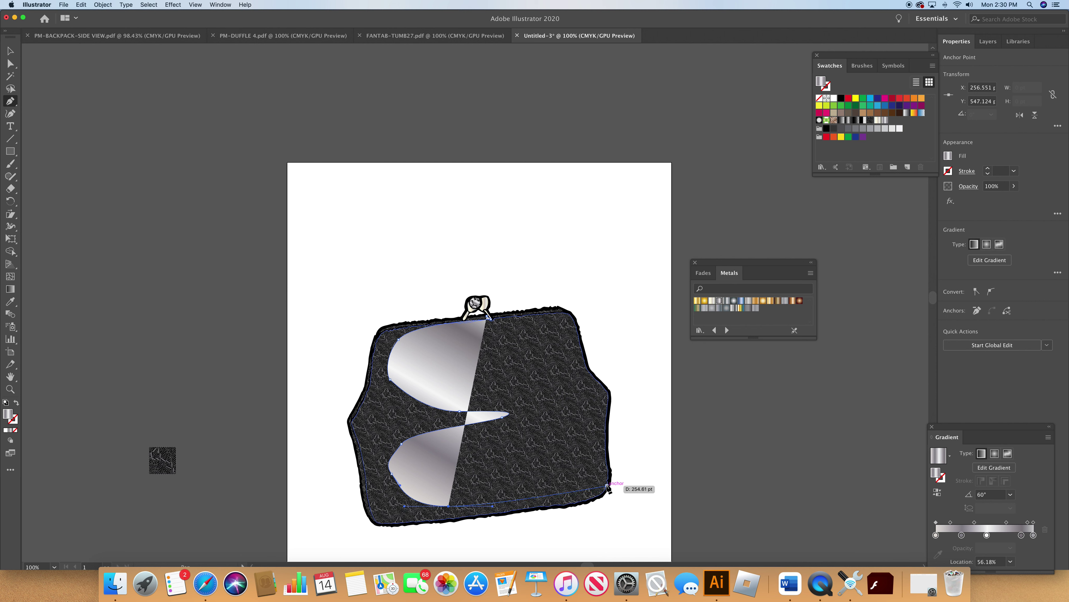
pyautogui.click(611, 471)
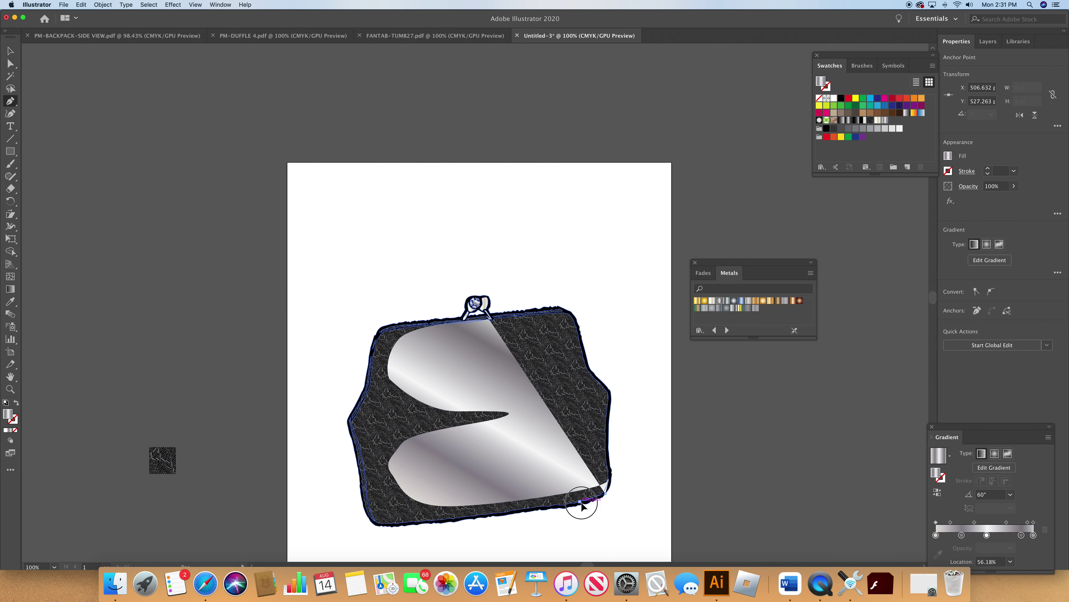
# - Continue the shading shape's path along the handbag's bottom edge, around the lower left corner and up to its leftmost point
pyautogui.click(579, 501)
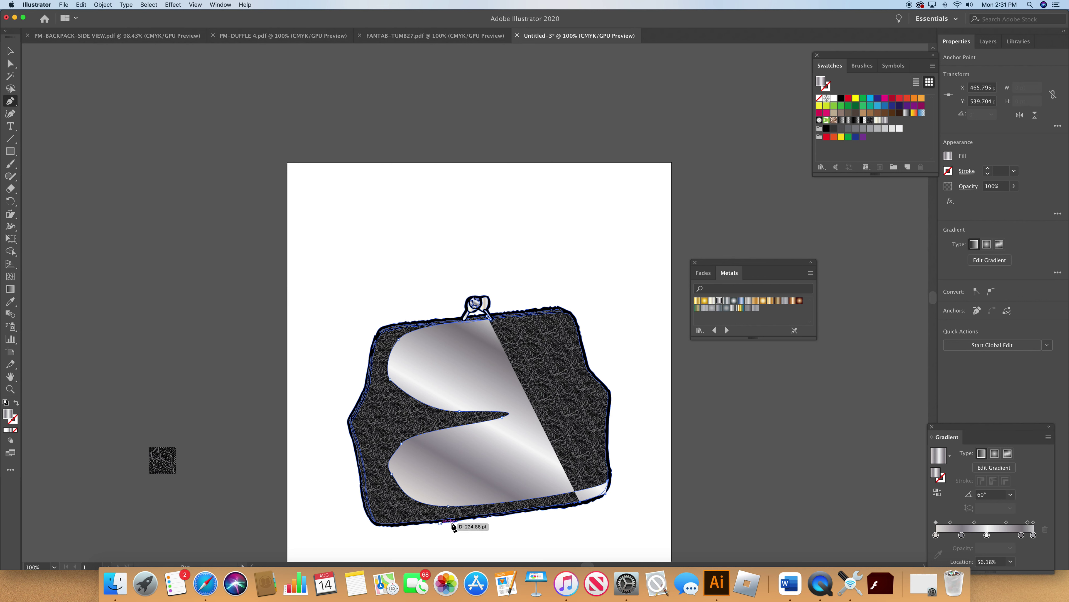
pyautogui.click(384, 519)
pyautogui.click(364, 500)
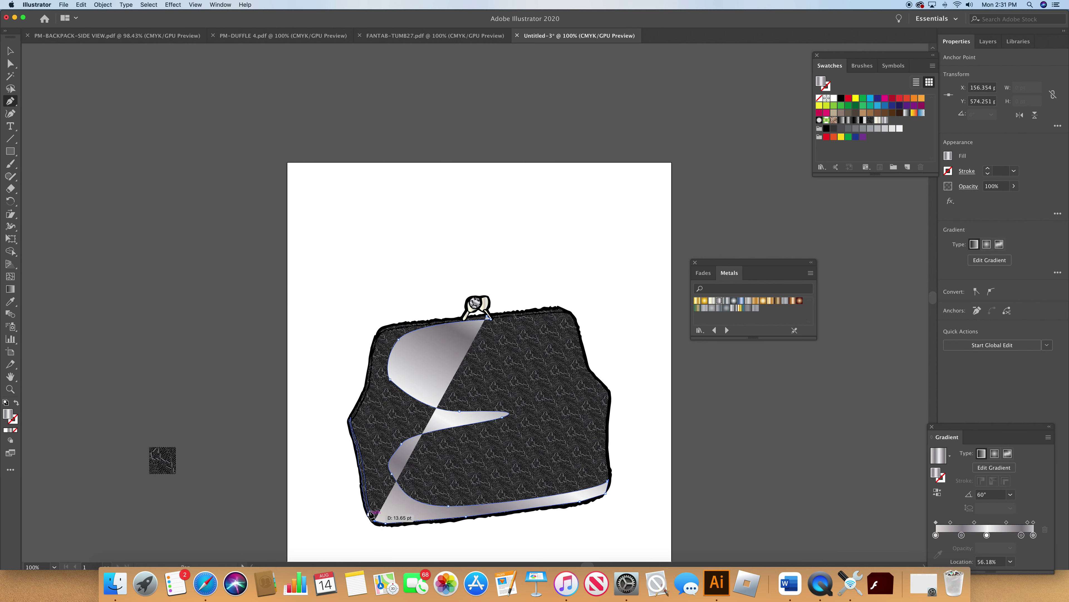
pyautogui.click(357, 447)
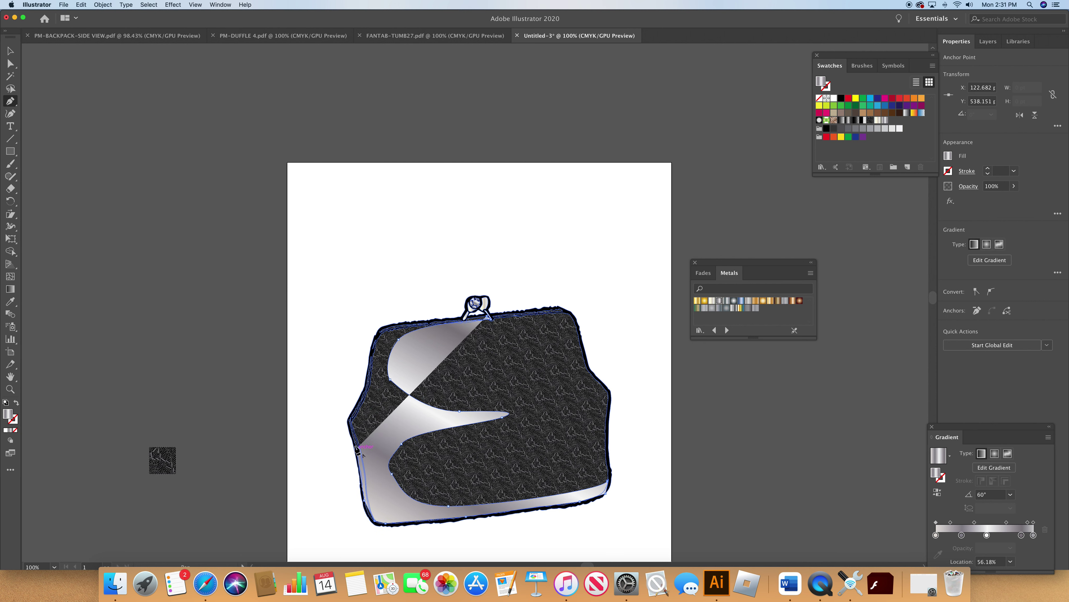
pyautogui.click(348, 423)
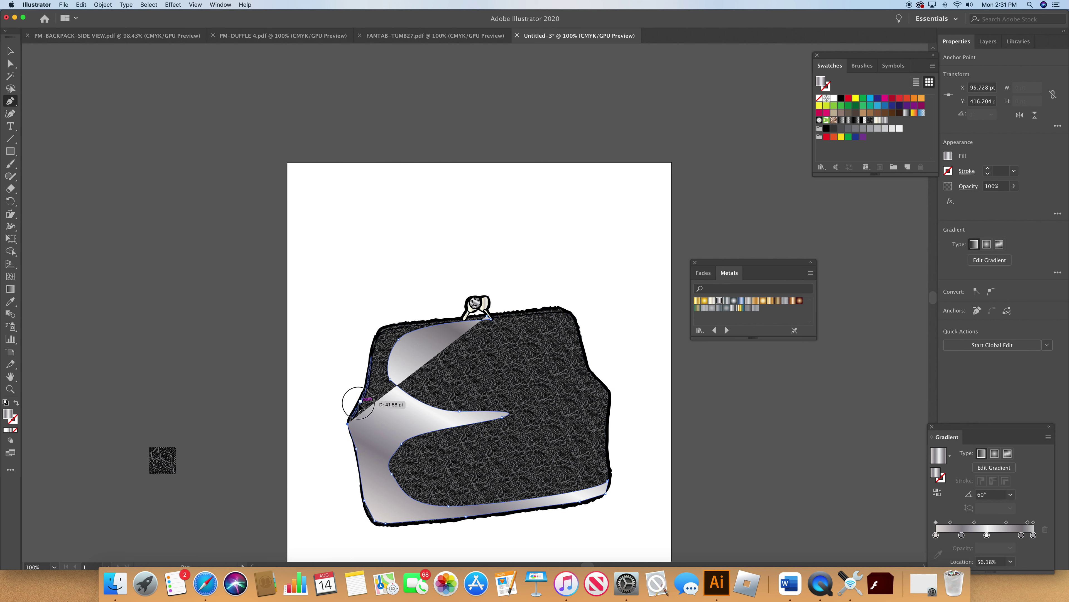
# - Trace the shading path up the bag's upper left side and along its top edge, closing it at the clasp's base
pyautogui.click(361, 402)
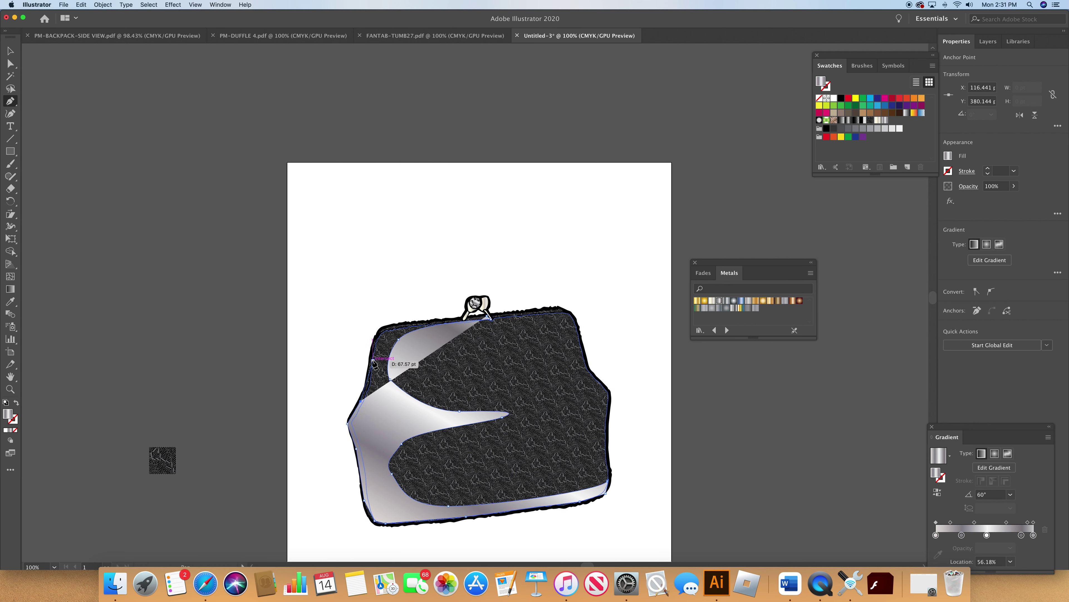
pyautogui.click(370, 357)
pyautogui.click(376, 339)
pyautogui.click(384, 326)
pyautogui.click(388, 320)
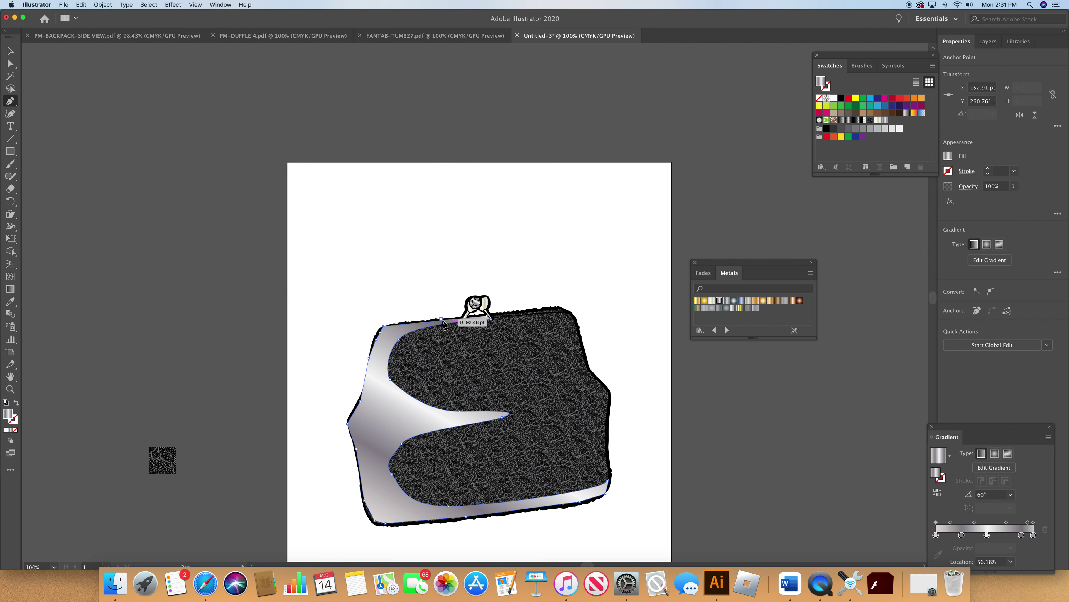
pyautogui.click(459, 319)
pyautogui.click(461, 323)
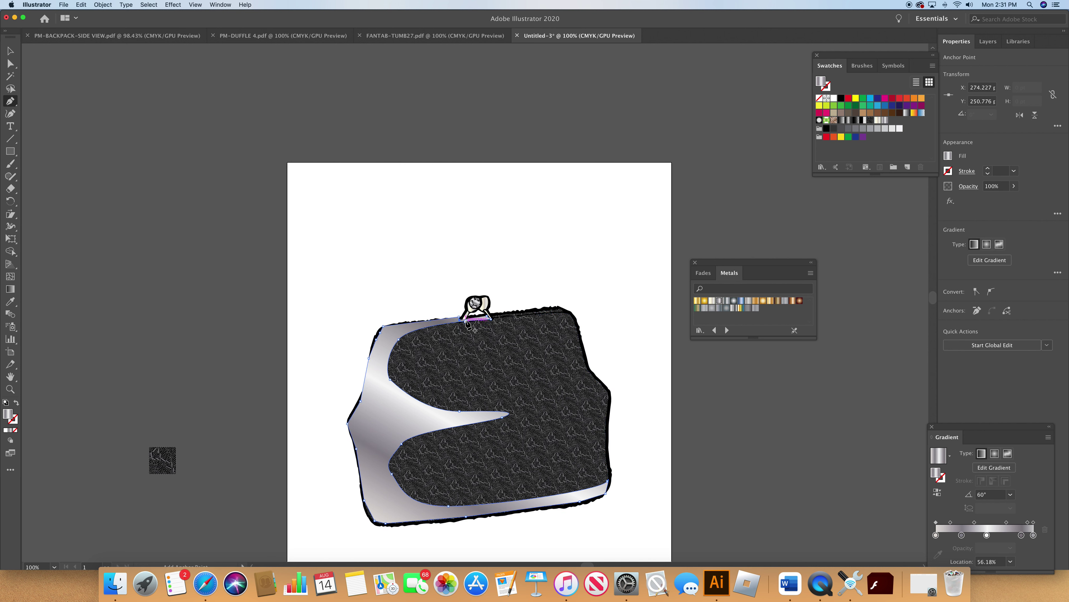
pyautogui.click(468, 322)
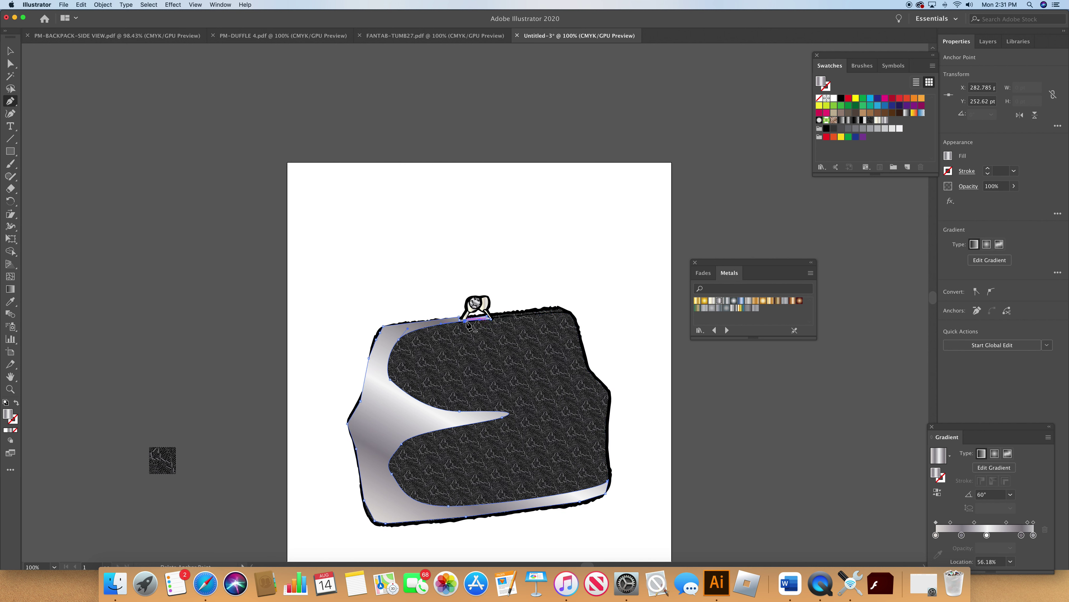
pyautogui.click(486, 317)
# - Fill the shading shape with black, lower its opacity to 21% and deselect it
pyautogui.click(833, 130)
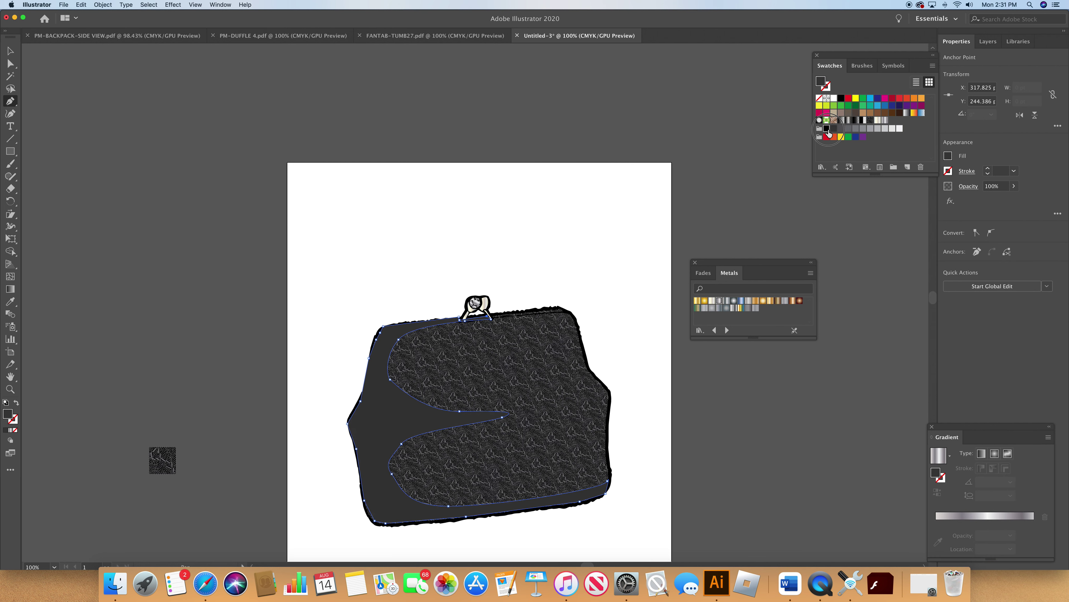
pyautogui.click(826, 128)
pyautogui.click(1014, 186)
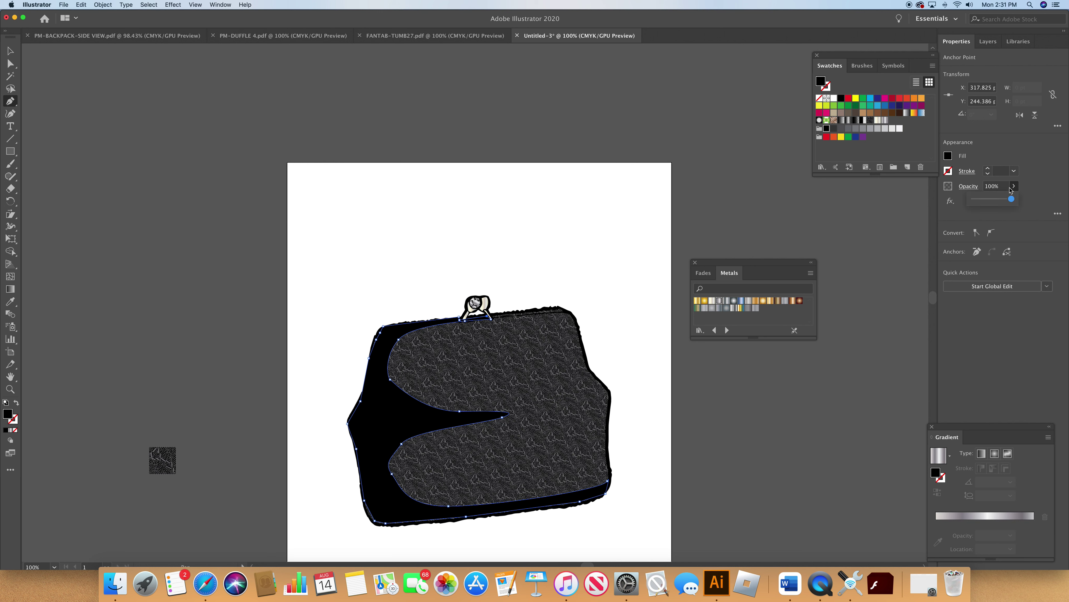
pyautogui.moveTo(998, 201); pyautogui.dragTo(982, 202)
pyautogui.press('super+shift+a')
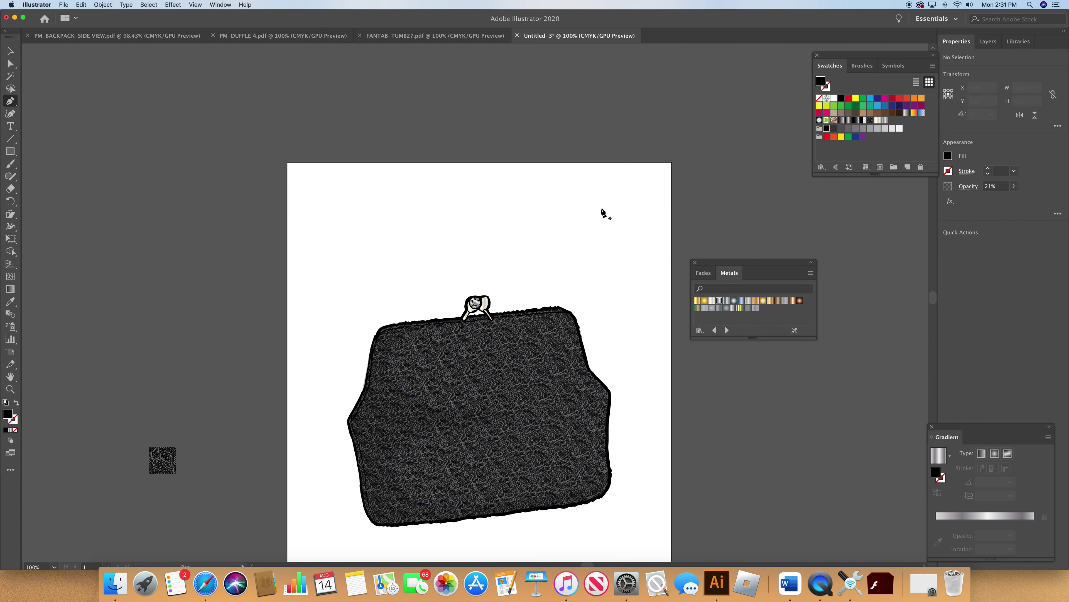
# - Reshape the curves of the shading shape's two inner lobes by adjusting their left anchor points with the Direct Selection tool
pyautogui.keyDown('super'); pyautogui.click(415, 427); pyautogui.keyUp('super')
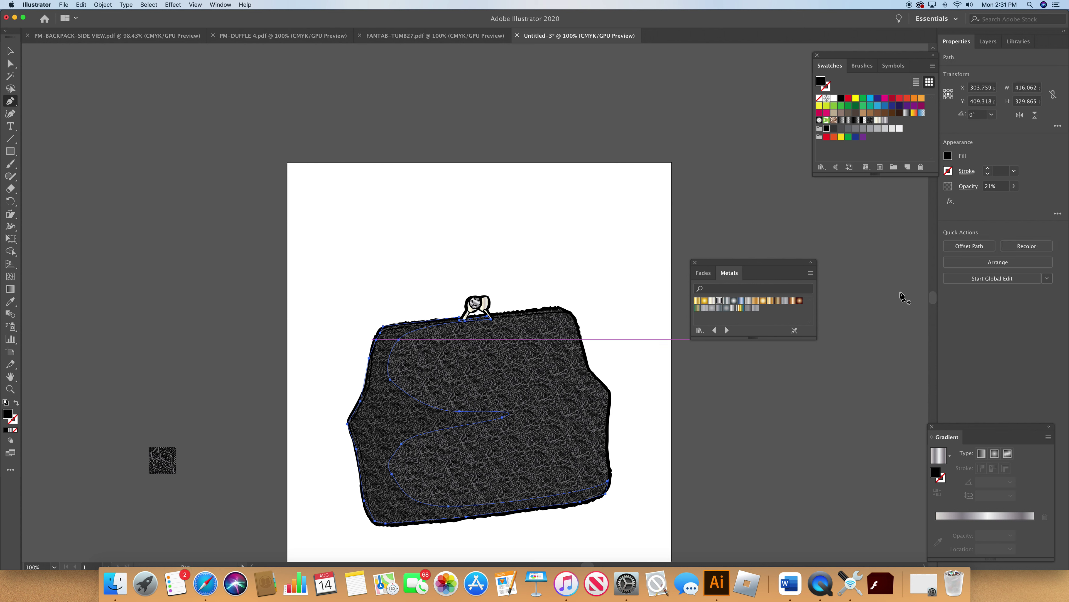
pyautogui.click(10, 63)
pyautogui.click(397, 487)
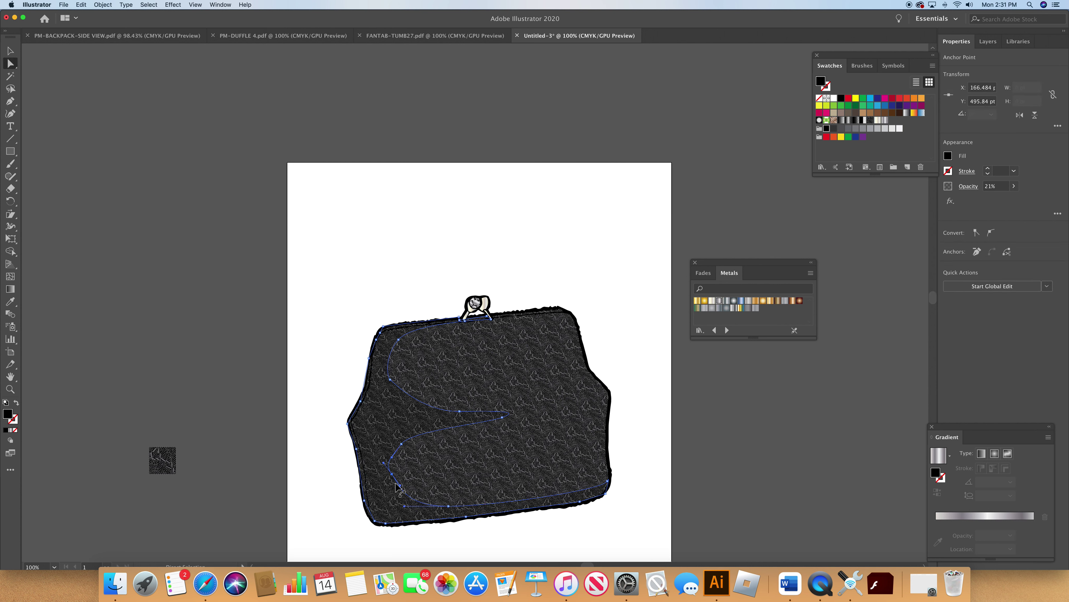
pyautogui.moveTo(397, 487); pyautogui.dragTo(407, 468)
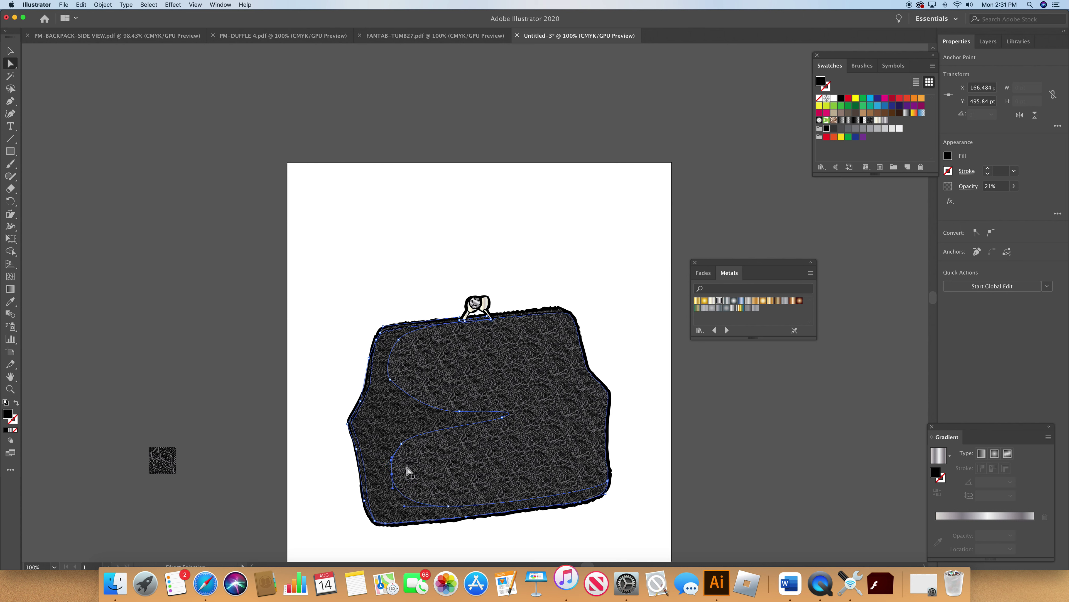
pyautogui.click(389, 380)
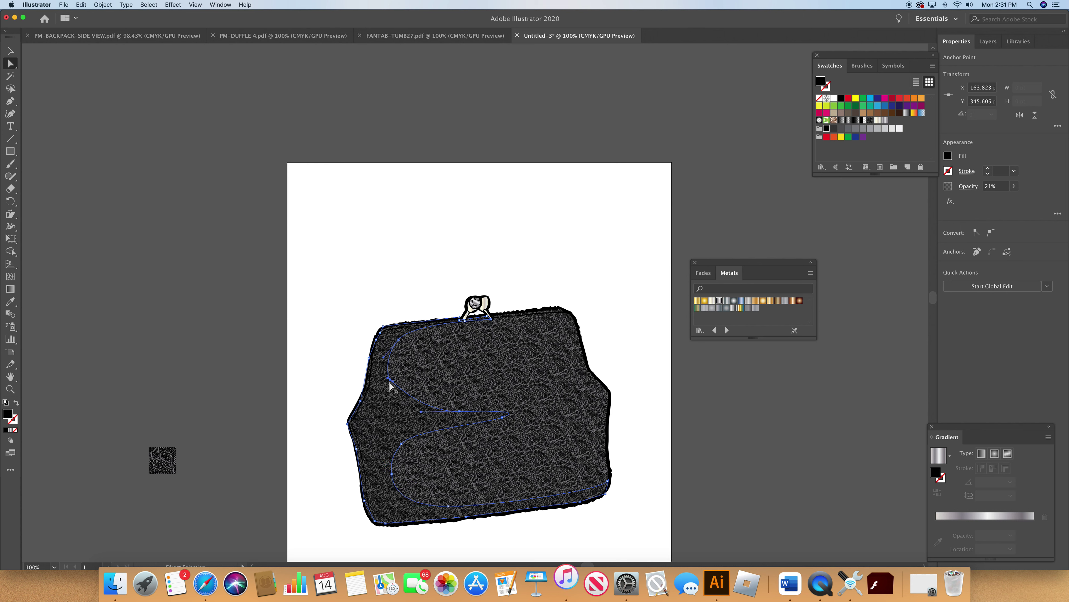
pyautogui.moveTo(391, 384); pyautogui.dragTo(392, 384)
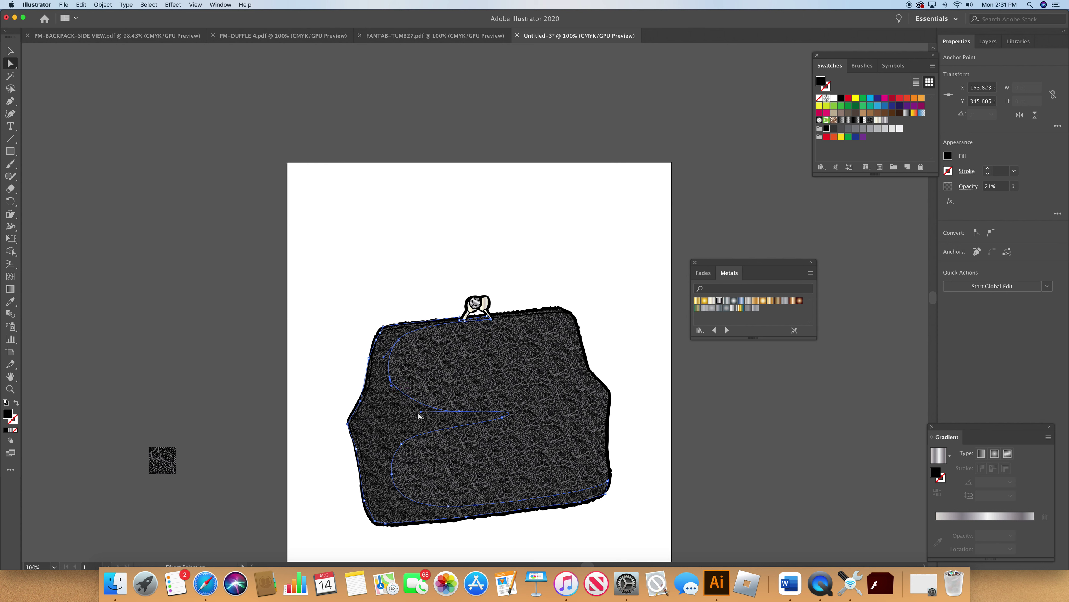
# - Set the shading shape's opacity to 31% and deselect it
pyautogui.click(1014, 185)
pyautogui.moveTo(982, 201); pyautogui.dragTo(987, 202)
pyautogui.click(870, 215)
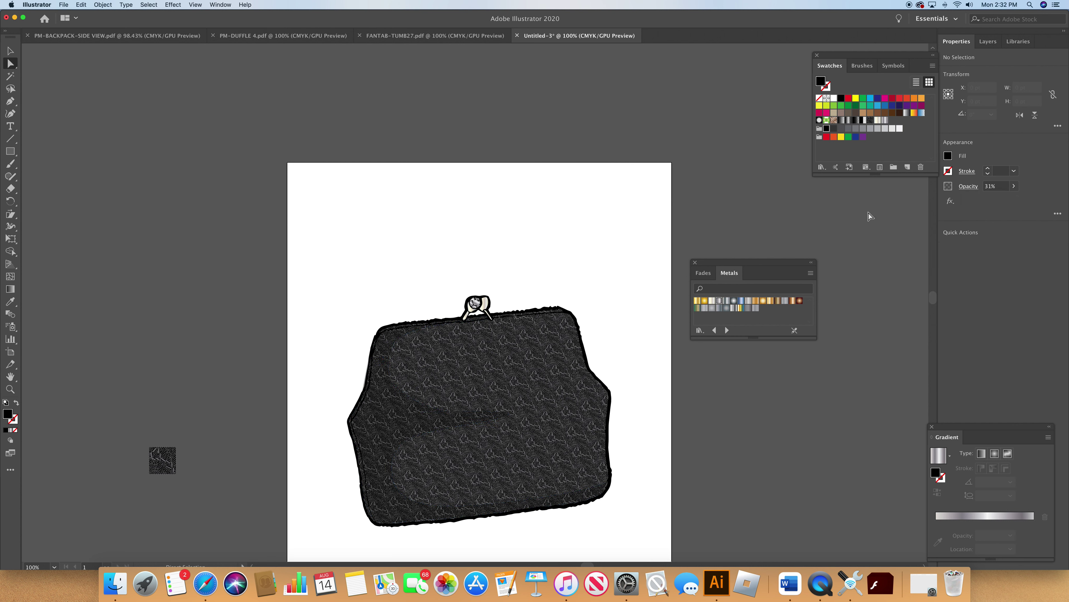